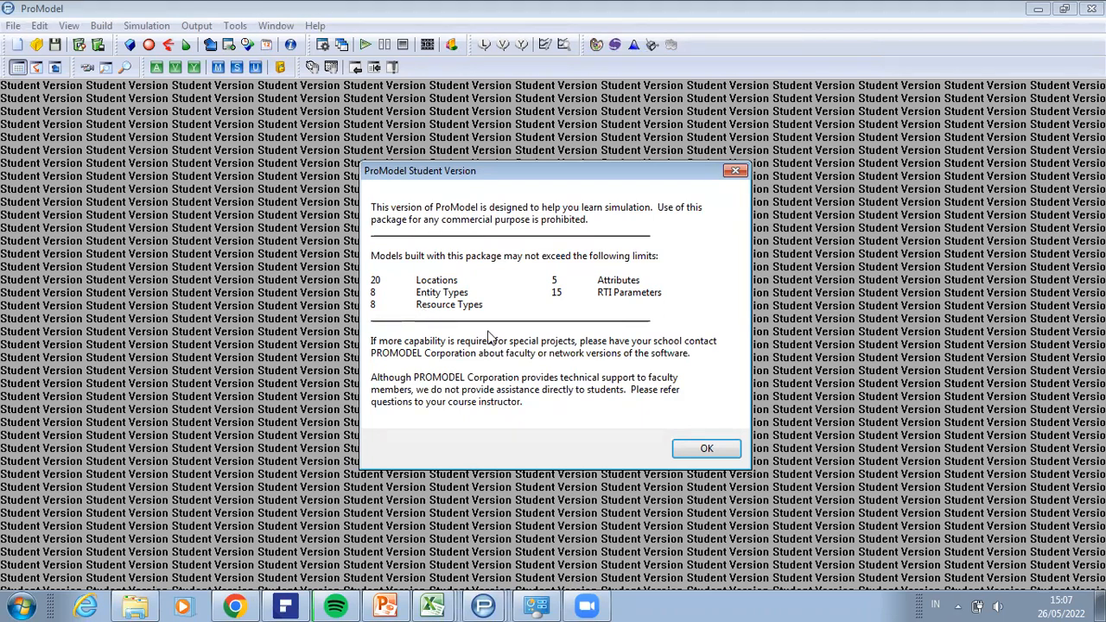
Step: Dismiss the student version notice, decline loading the Autosave backup, and close the shortcut panel to reach the empty layout
left_click(707, 449)
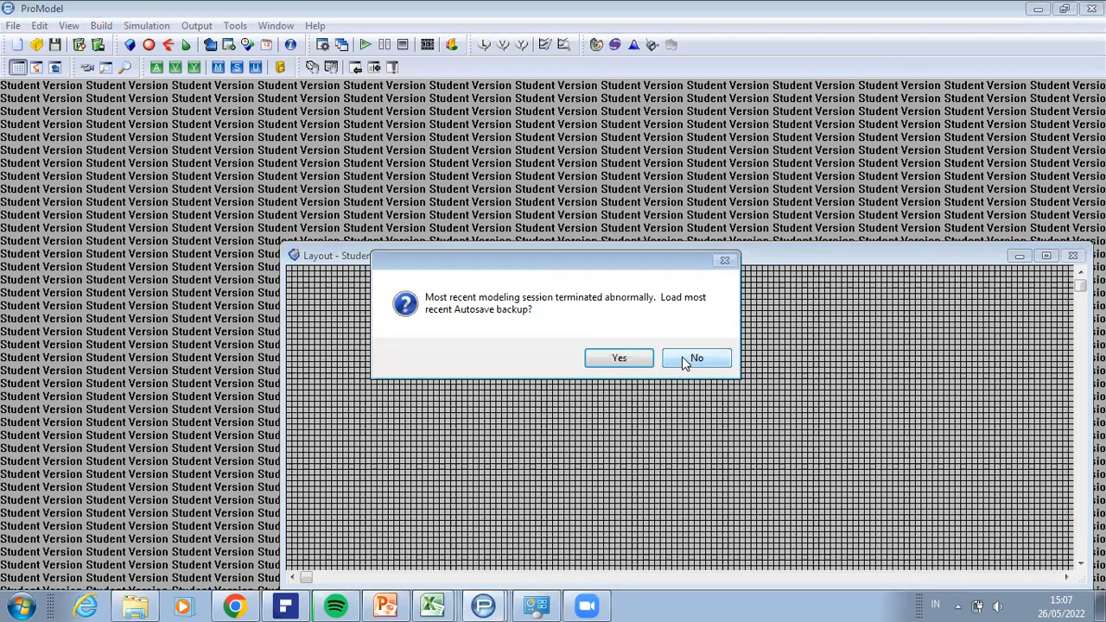
left_click(684, 361)
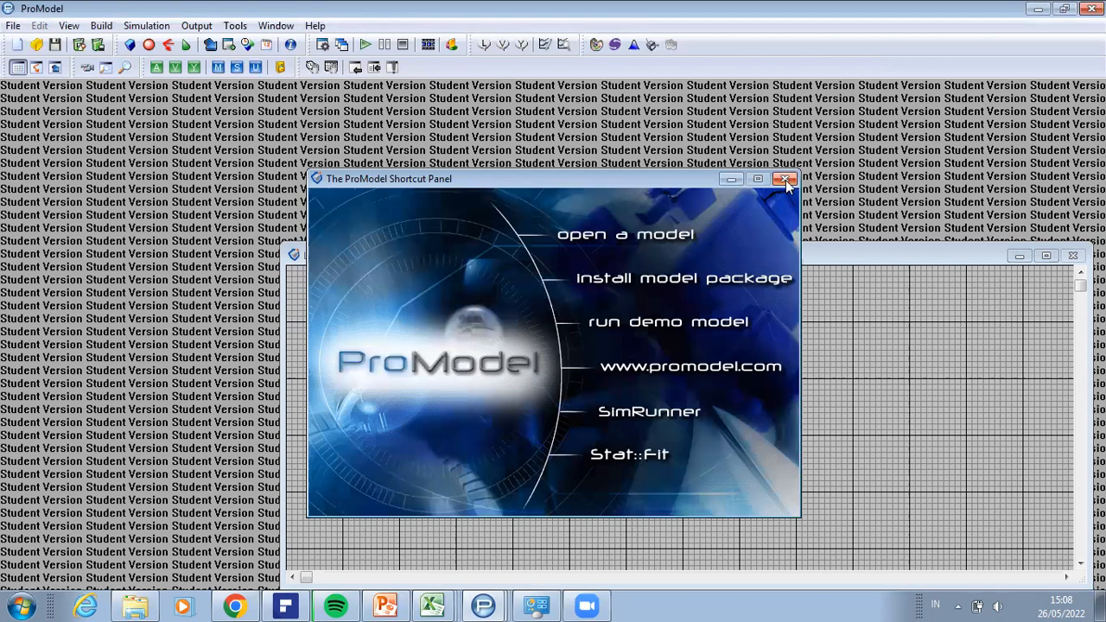
left_click(785, 179)
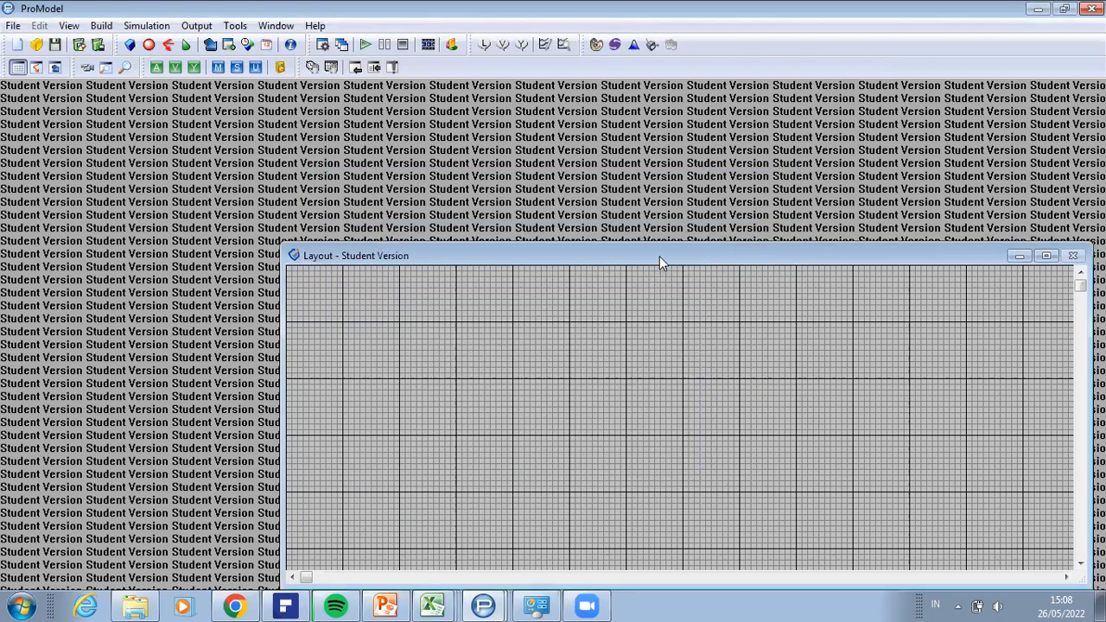
left_click_drag(665, 244, 666, 244)
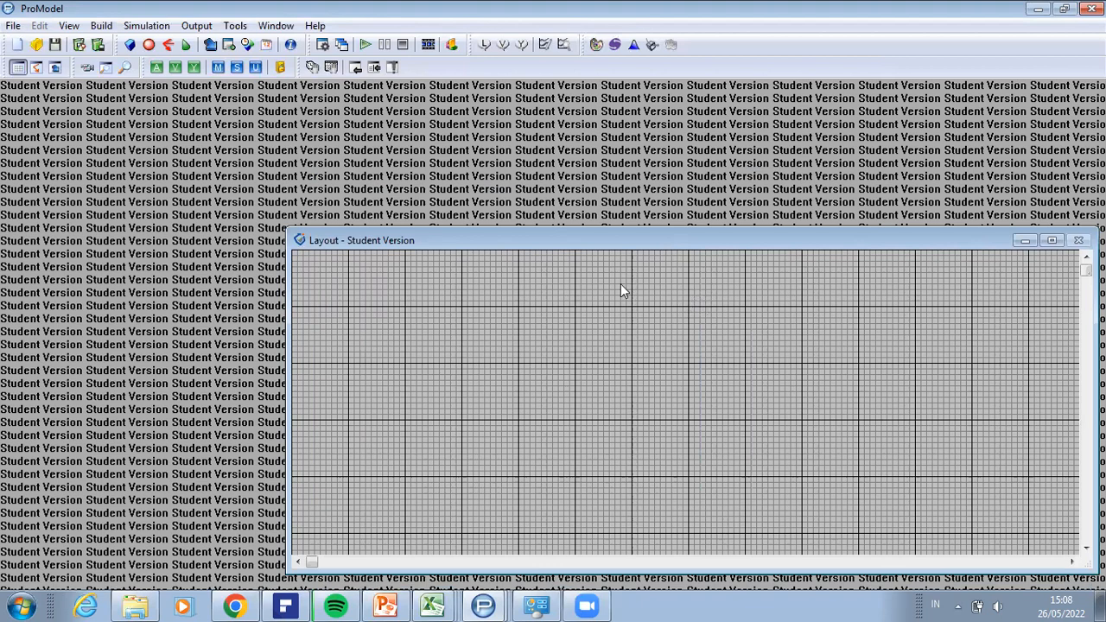
Step: Open the Locations editor and reposition the Layout window so it clears the locations table
left_click(101, 26)
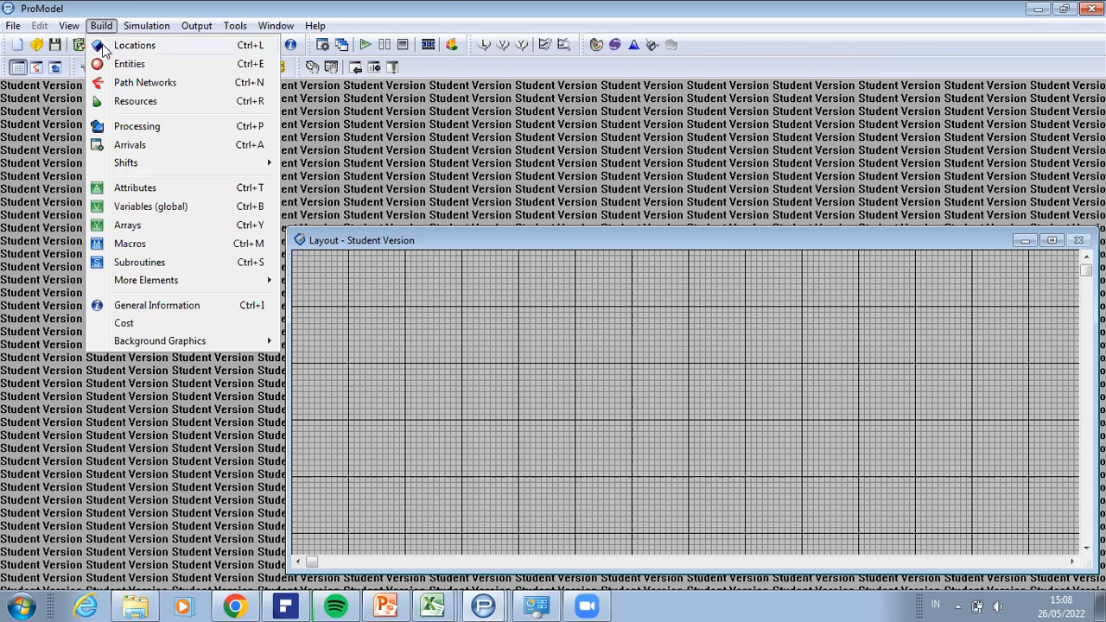
left_click(101, 48)
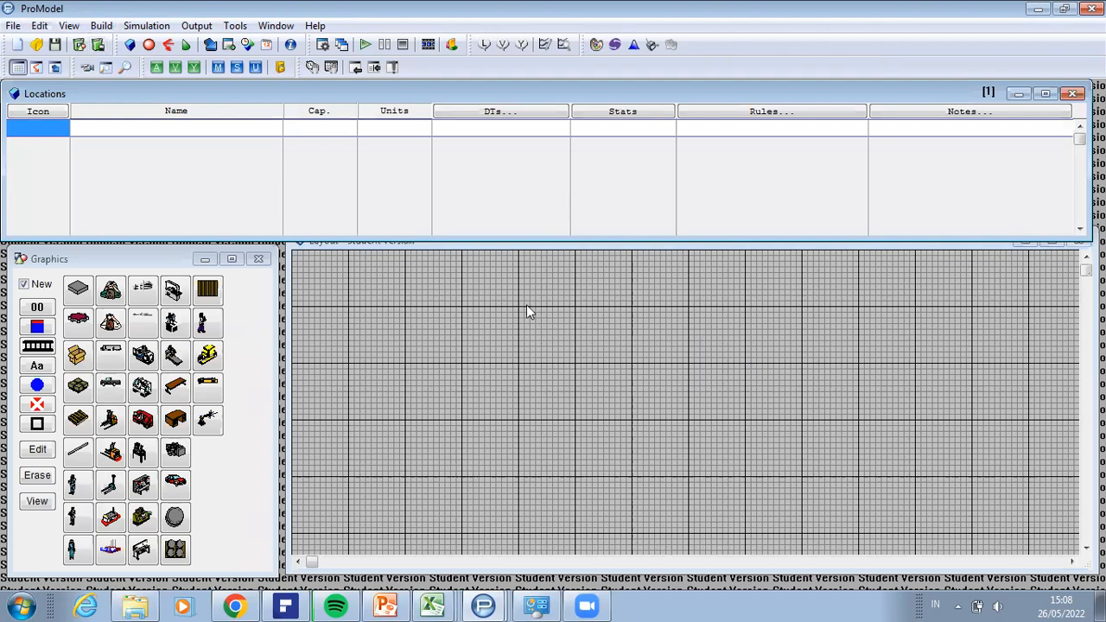
left_click(543, 240)
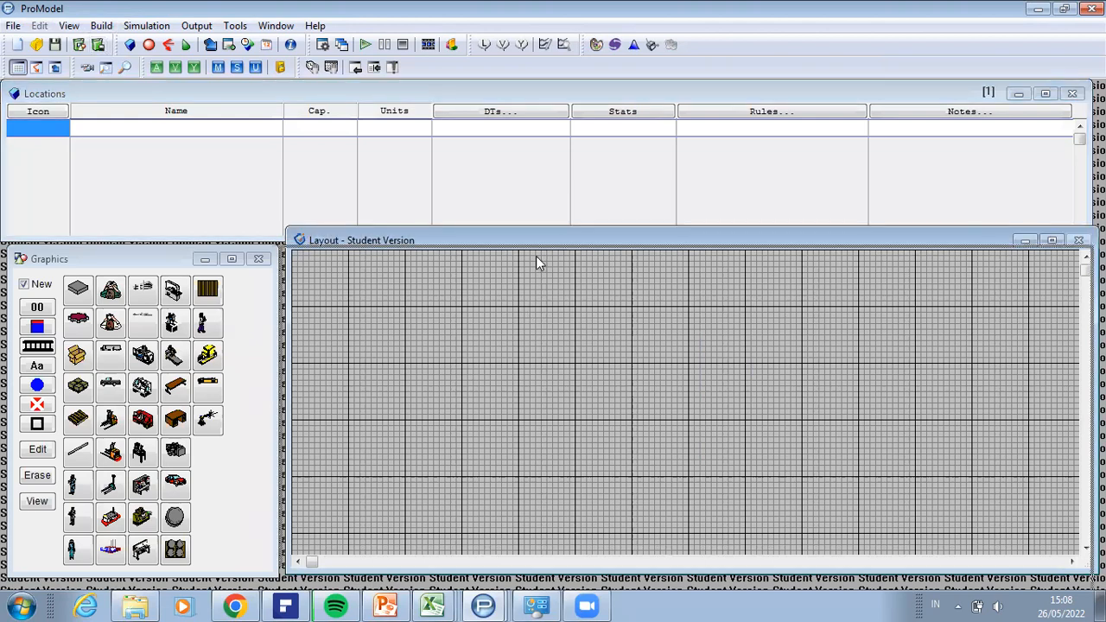
left_click_drag(542, 237, 541, 257)
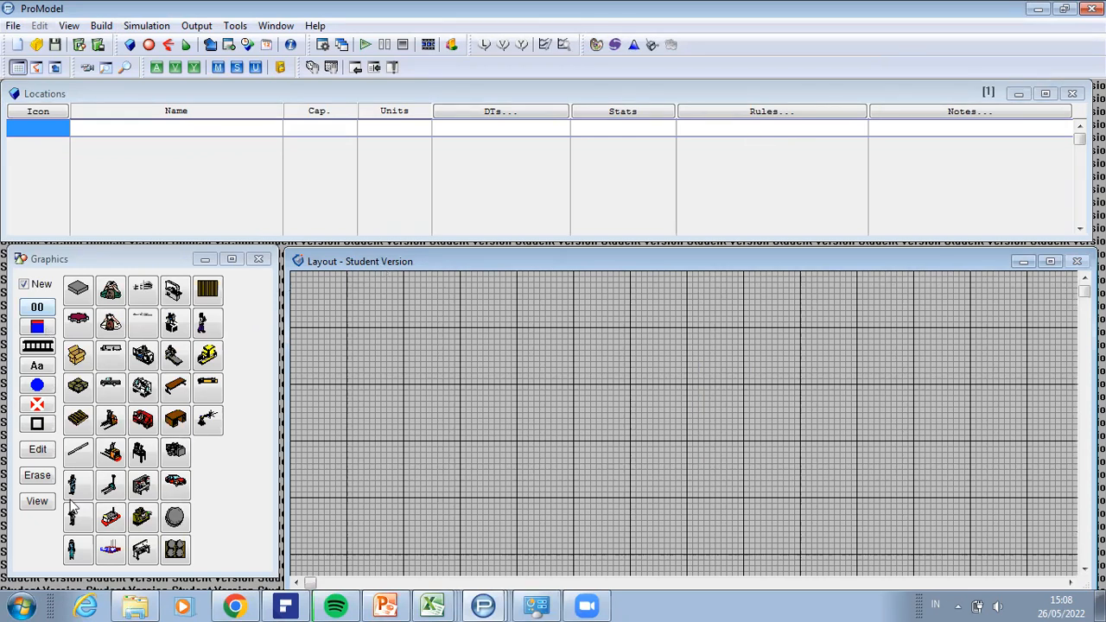
left_click(175, 349)
left_click(43, 129)
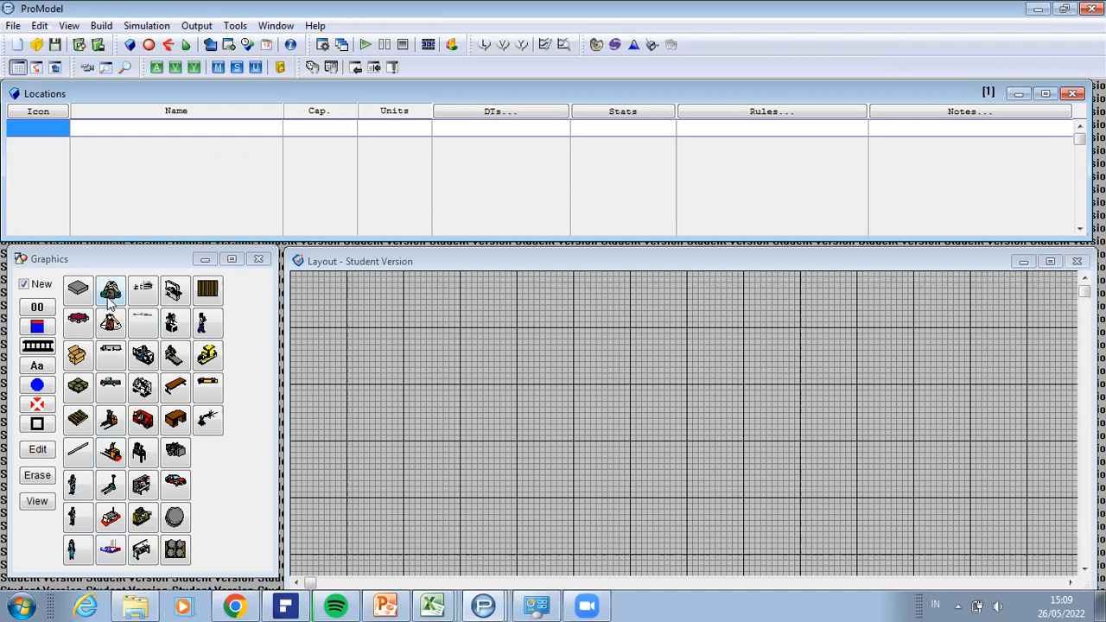
Step: Place a Factory location in the layout, shrink its graphic to about half size, and reposition it fully within view
left_click(112, 551)
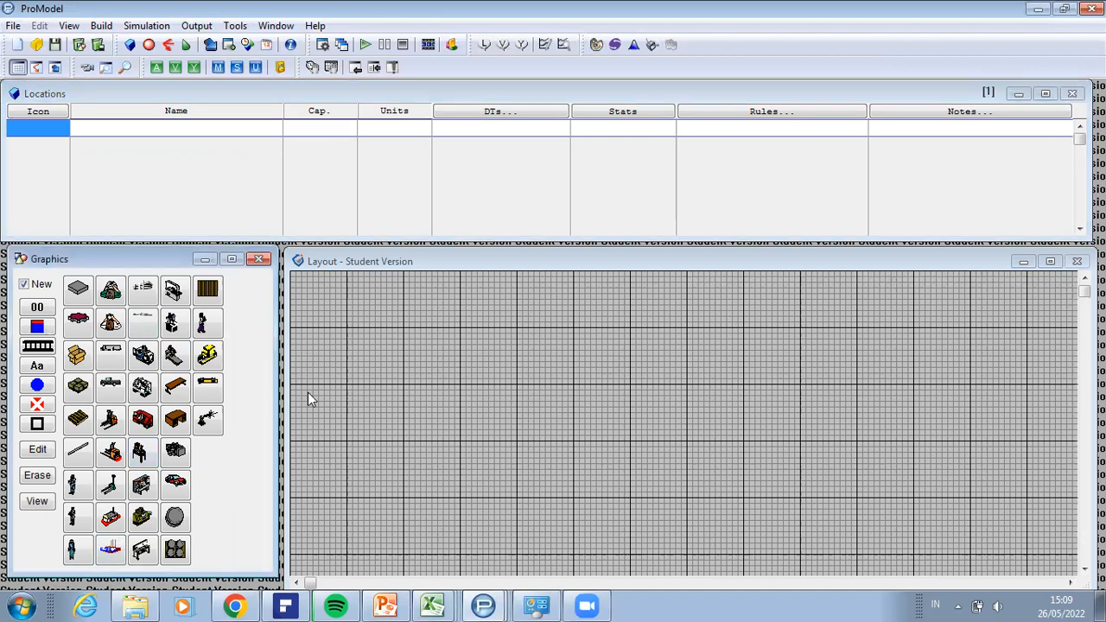
left_click(399, 333)
left_click_drag(502, 435, 502, 435)
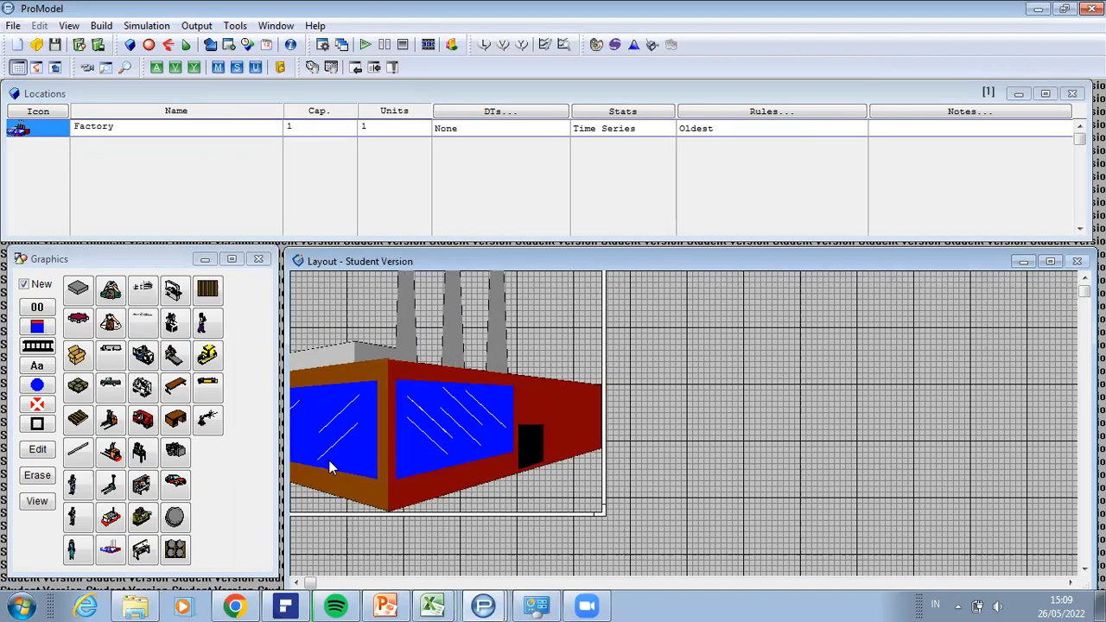
left_click(111, 553)
left_click_drag(596, 510, 523, 460)
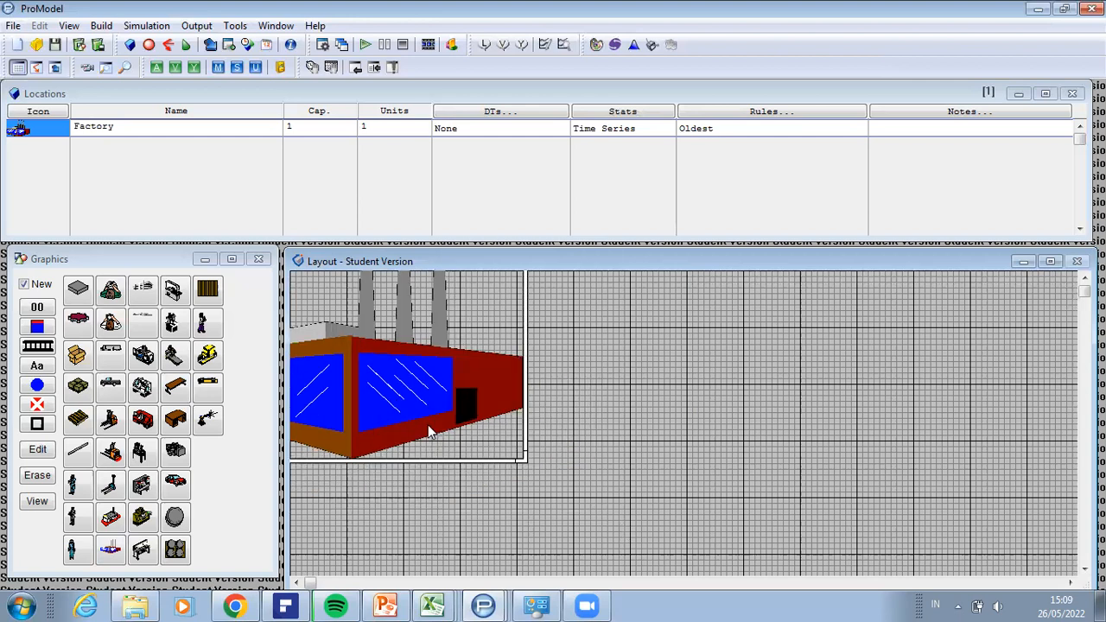
left_click_drag(406, 398, 551, 456)
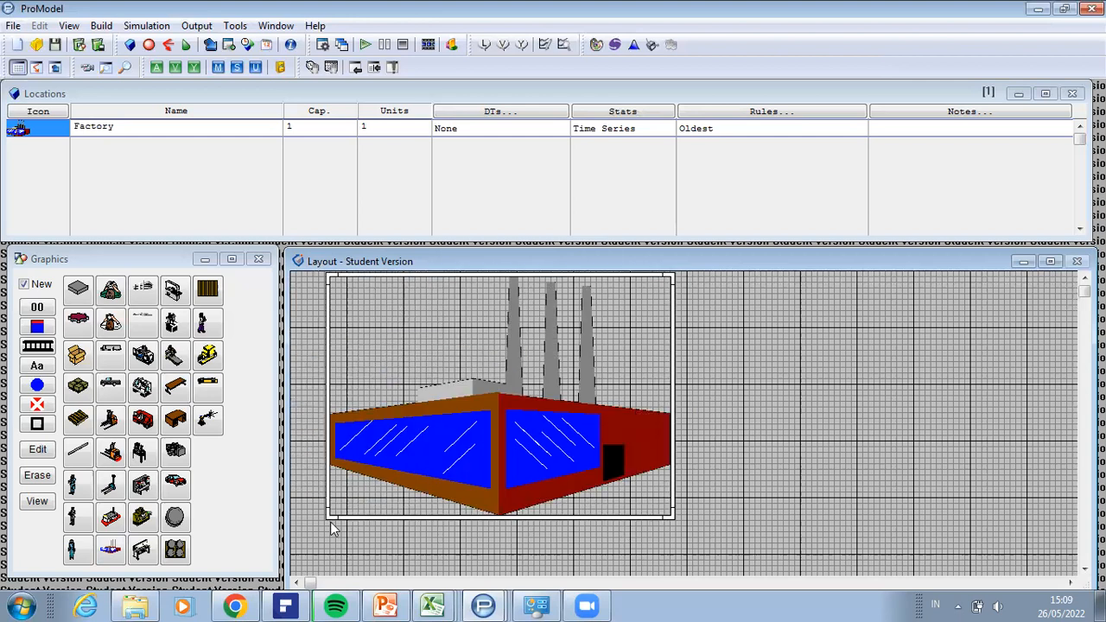
left_click_drag(333, 522, 485, 406)
left_click_drag(579, 376, 518, 398)
left_click_drag(611, 428, 523, 417)
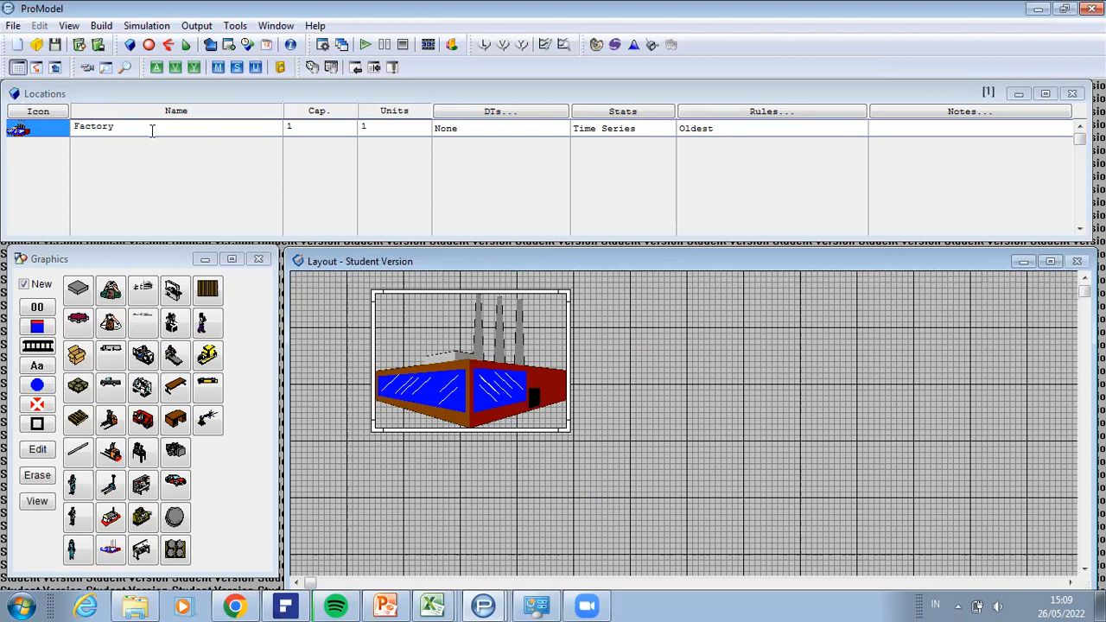
Step: Rename the Factory location as Gudang_Bahan_Baku
left_click(74, 137)
key("BackSpace")
key("BackSpace")
key("BackSpace")
key("BackSpace")
key("BackSpace")
key("BackSpace")
key("BackSpace")
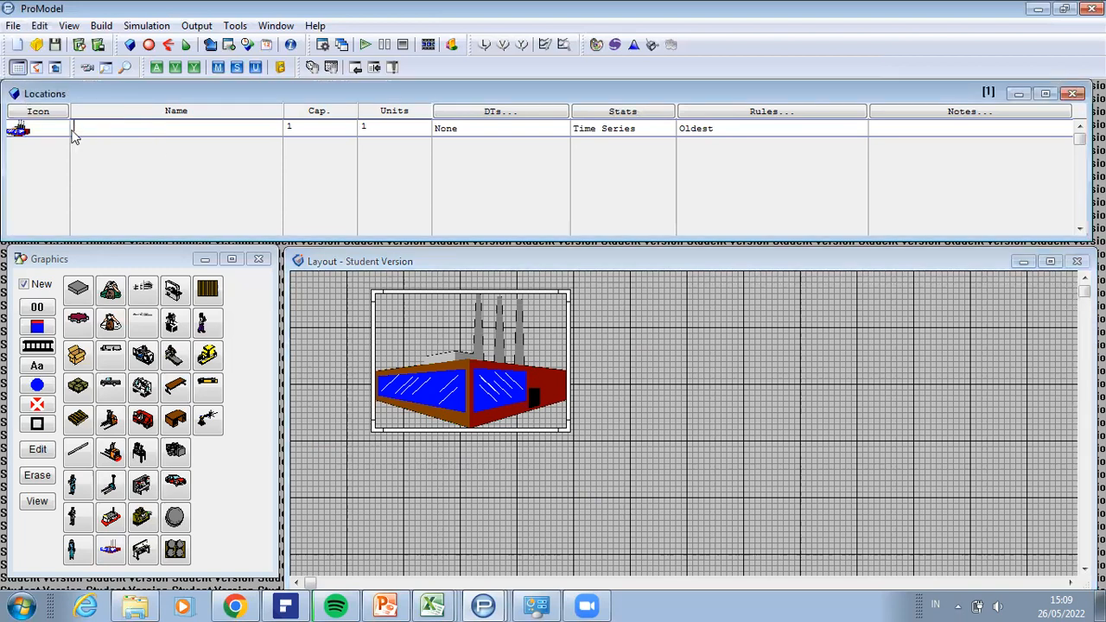
type("Gudang_Bahan_Baku")
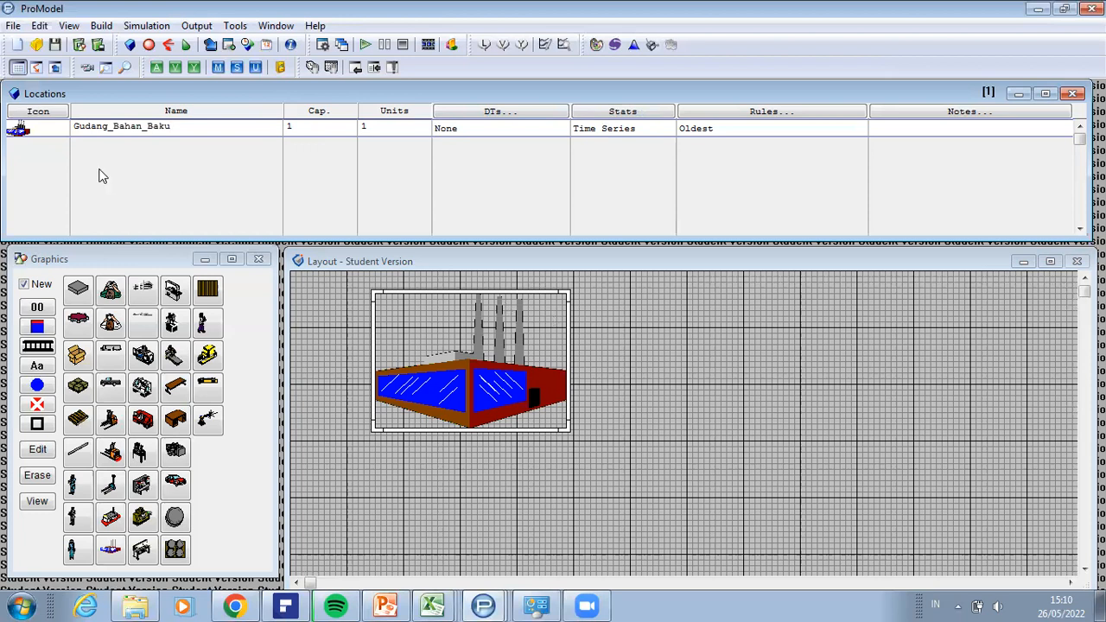
Step: Add a second location record and place a Desk graphic below the factory in the layout
left_click(53, 131)
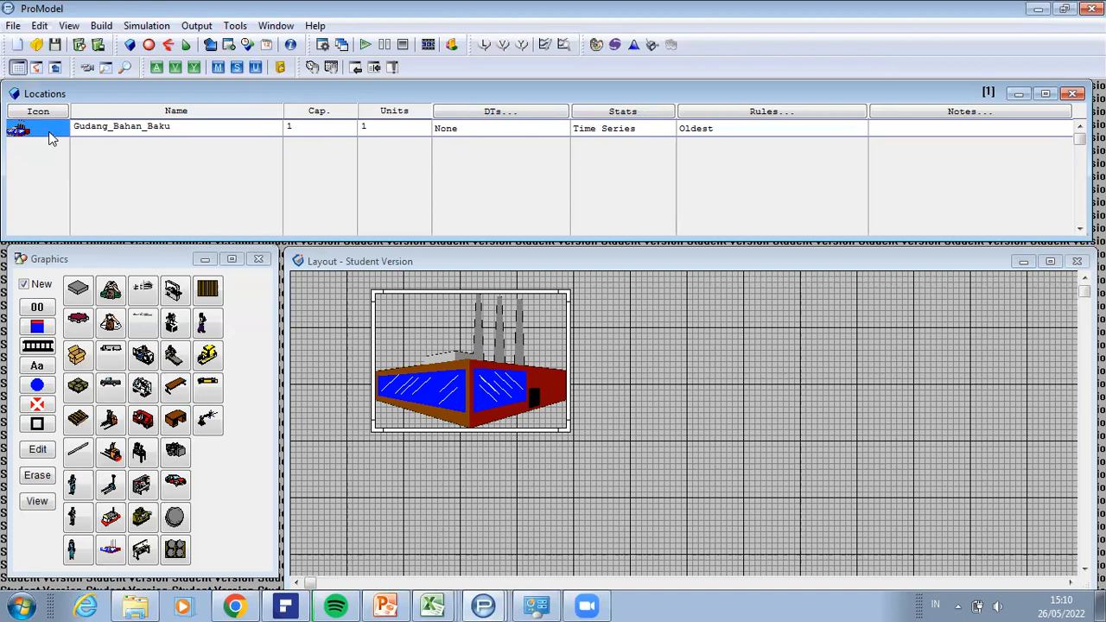
key("Down")
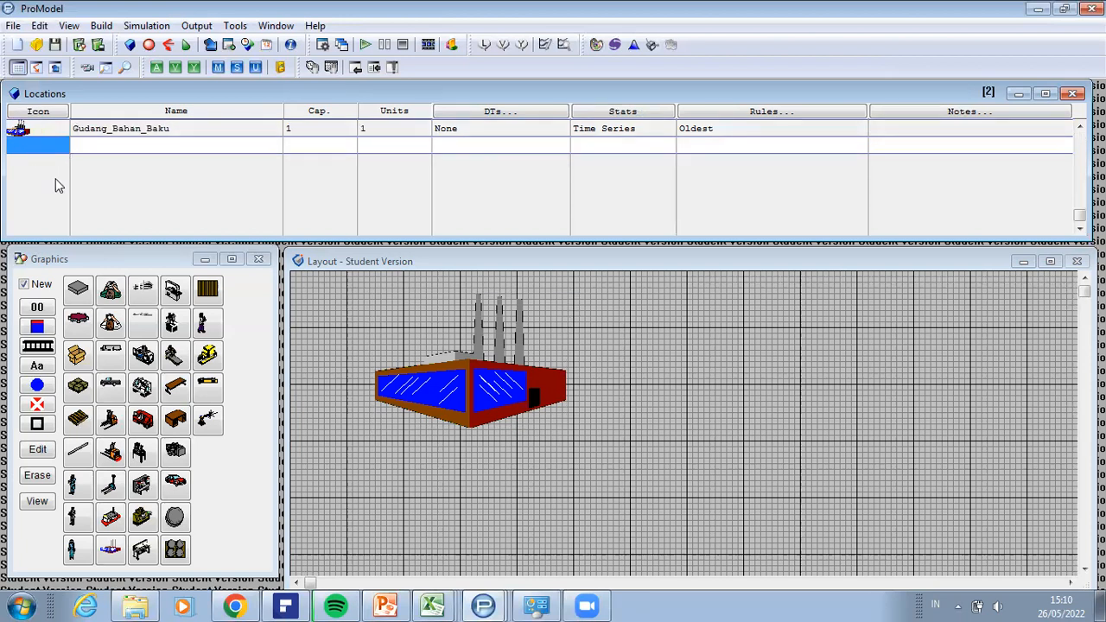
left_click(176, 421)
left_click(437, 508)
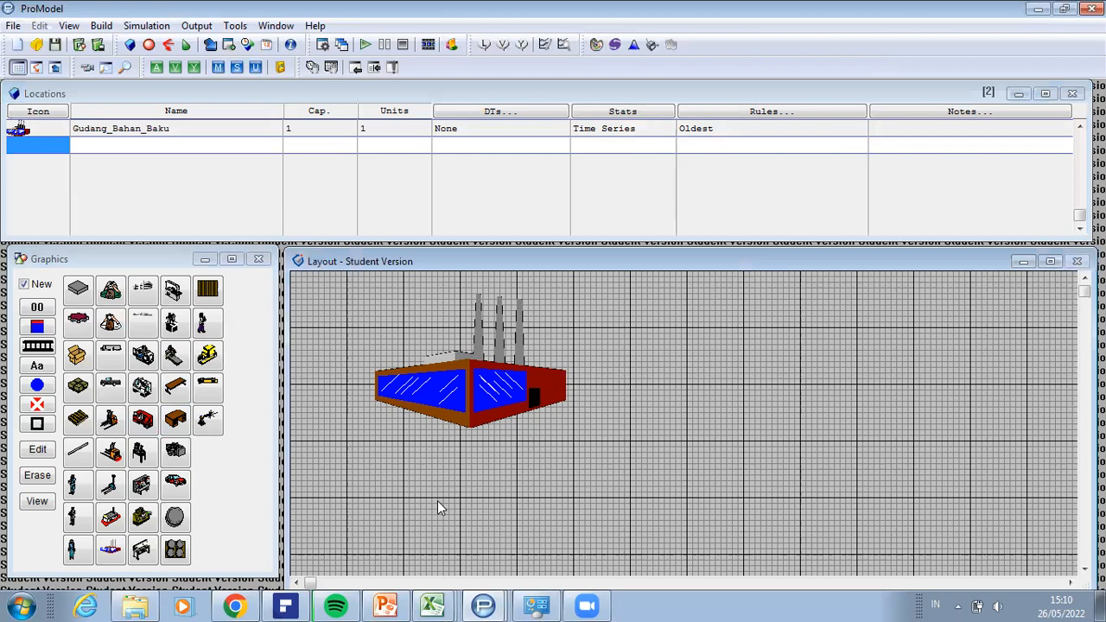
Step: Rename the Desk location as Stasiun_Pengukuran
left_click(114, 151)
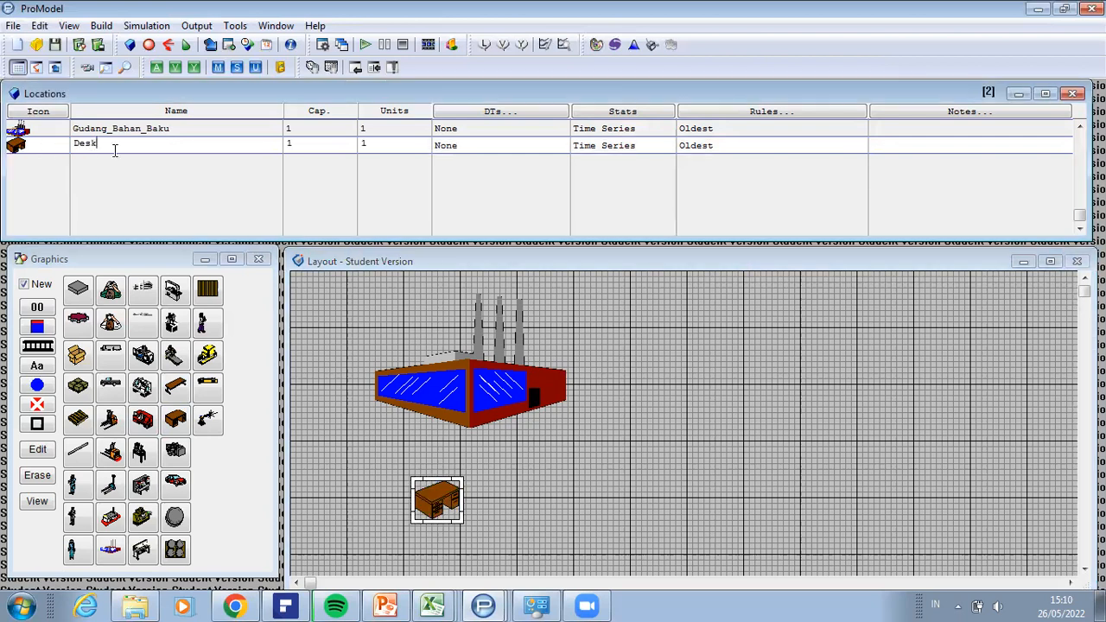
key("BackSpace")
type("Stasiun_Pengukuran")
Step: Set the number of units of Stasiun_Pengukuran to 30
left_click(372, 144)
type("30")
key("Return")
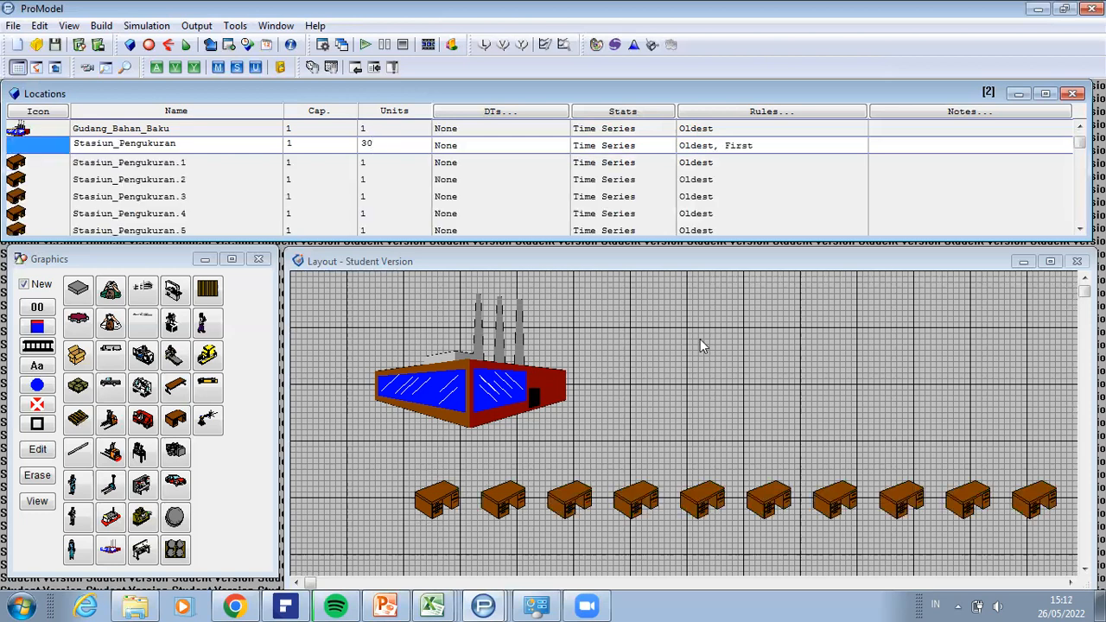
Step: Review the individual Stasiun_Pengukuran unit records and try to add another location record after the last one
left_click(168, 188)
scroll(182, 189, "down", 5)
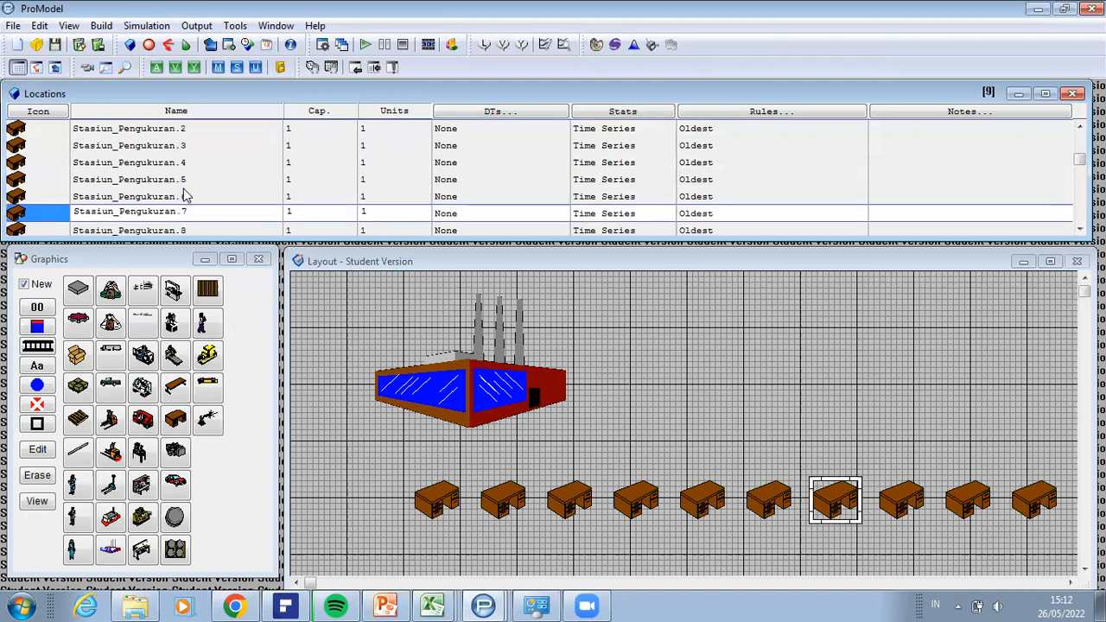
scroll(192, 191, "down", 10)
scroll(206, 211, "down", 9)
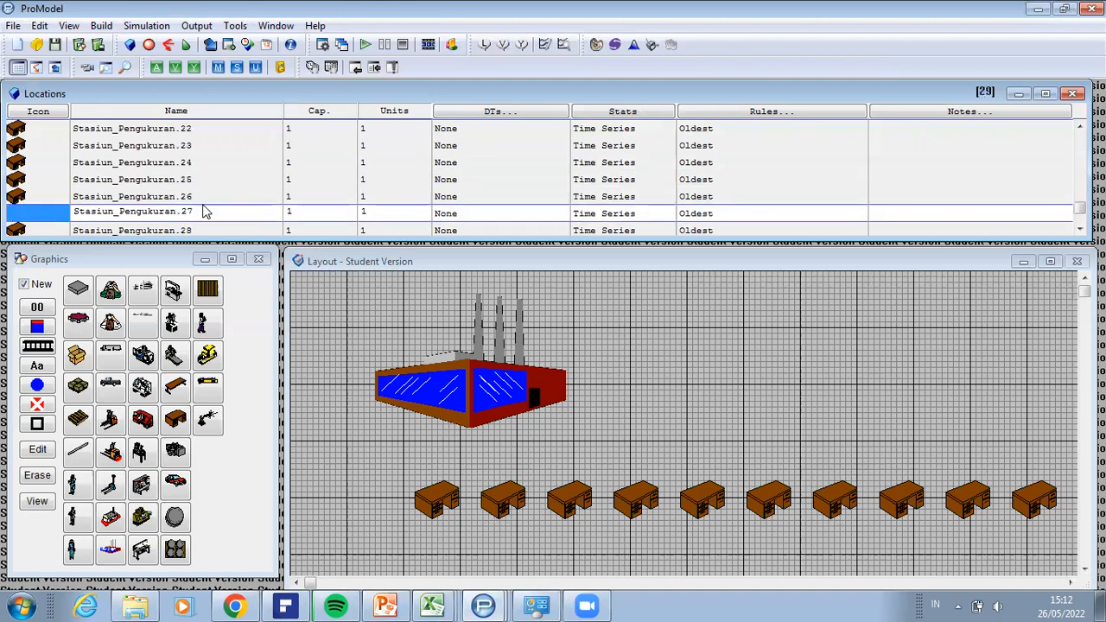
scroll(206, 211, "down", 3)
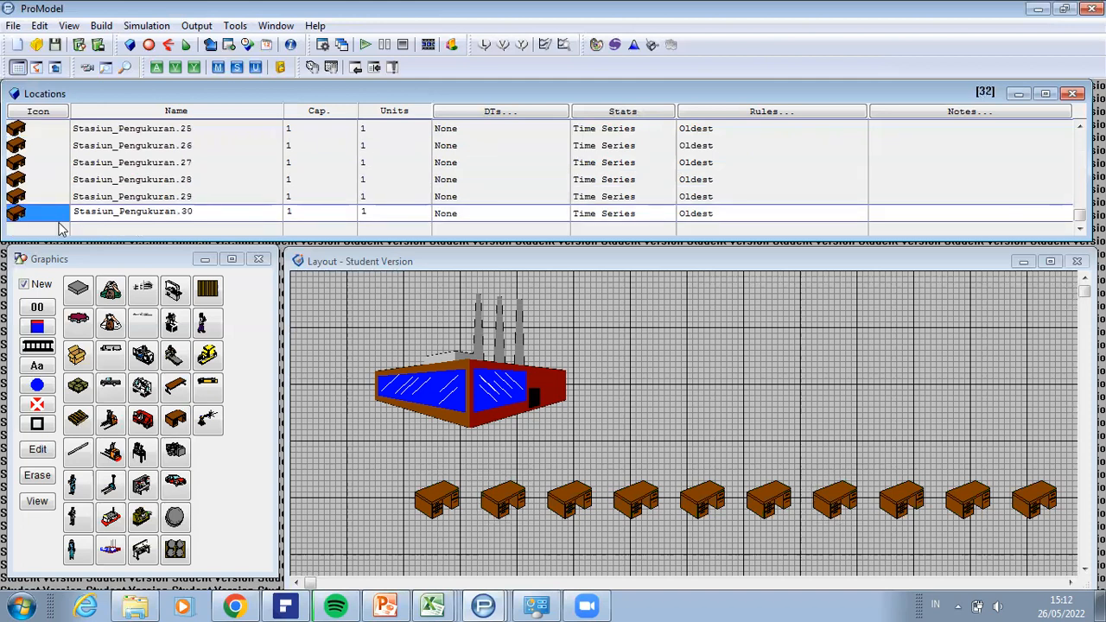
scroll(57, 220, "down", 1)
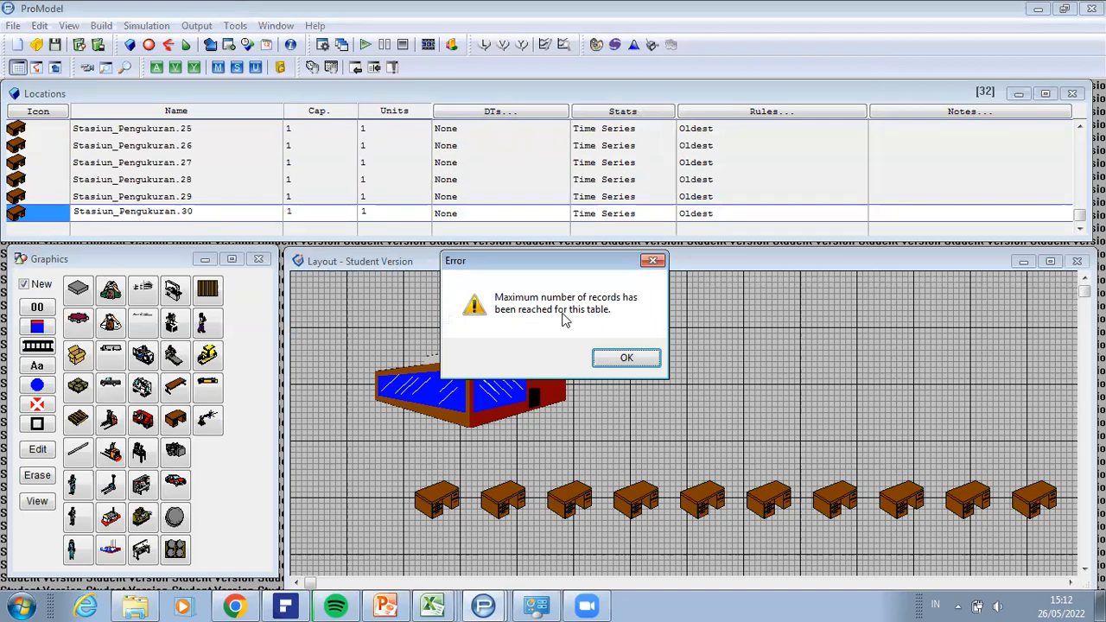
left_click(626, 361)
Step: Delete the parent Stasiun_Pengukuran location record together with all its units
scroll(158, 230, "up", 5)
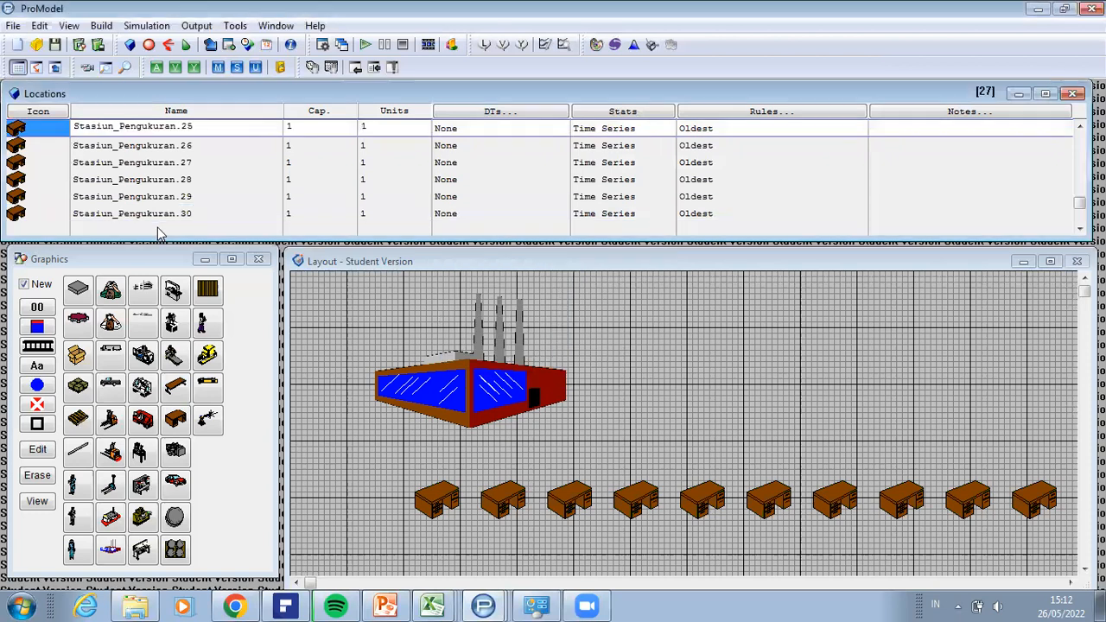
scroll(157, 230, "up", 8)
scroll(158, 230, "up", 9)
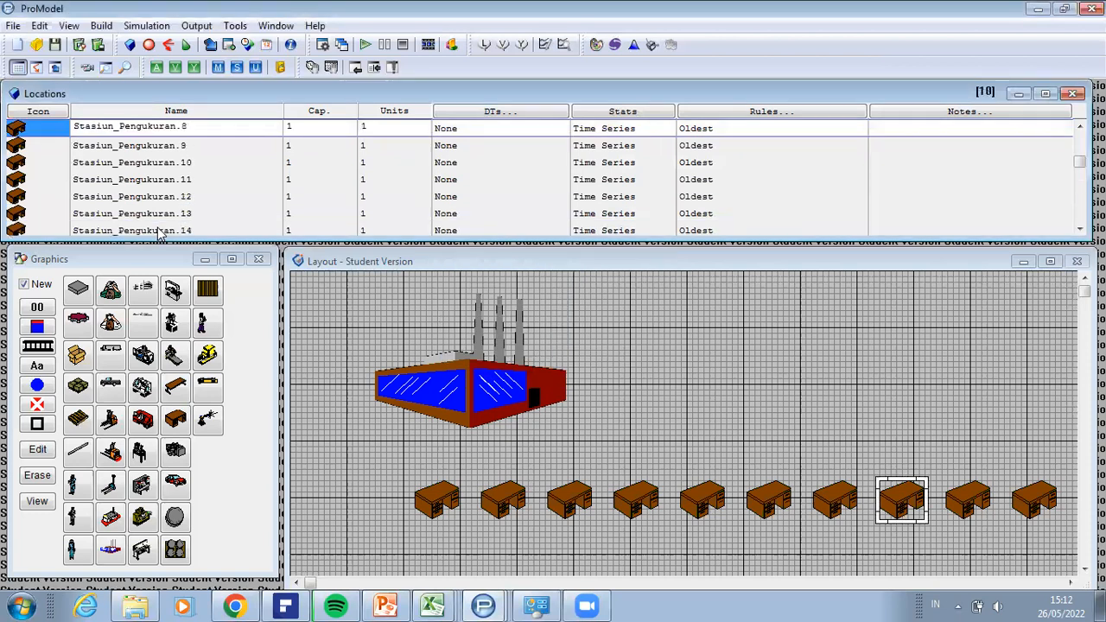
scroll(157, 233, "up", 7)
scroll(157, 234, "up", 3)
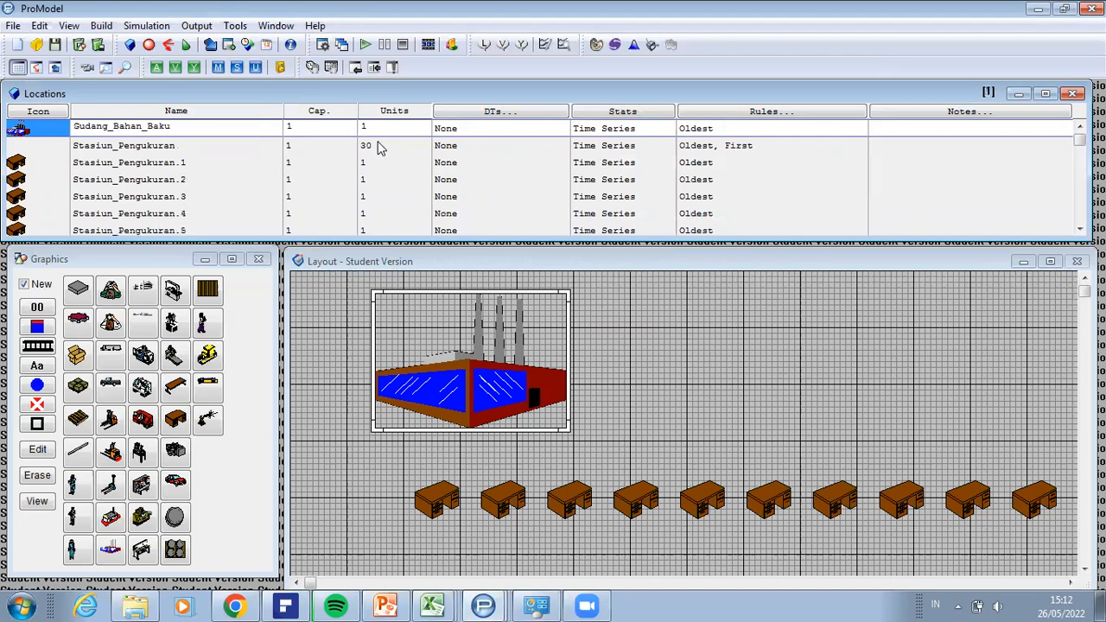
left_click(35, 155)
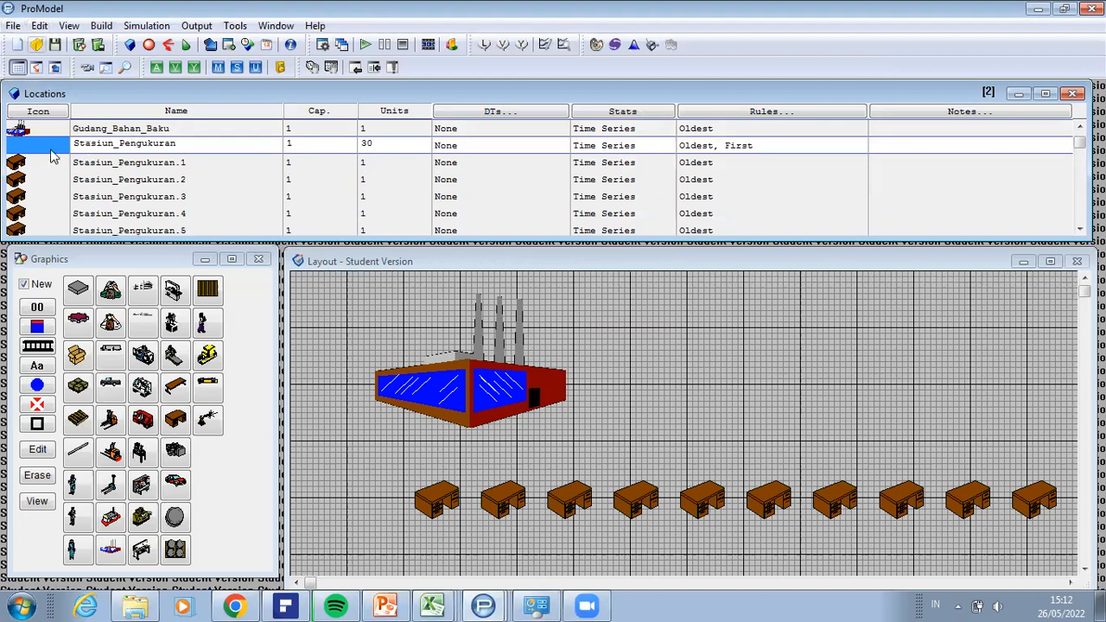
left_click(41, 26)
left_click(61, 46)
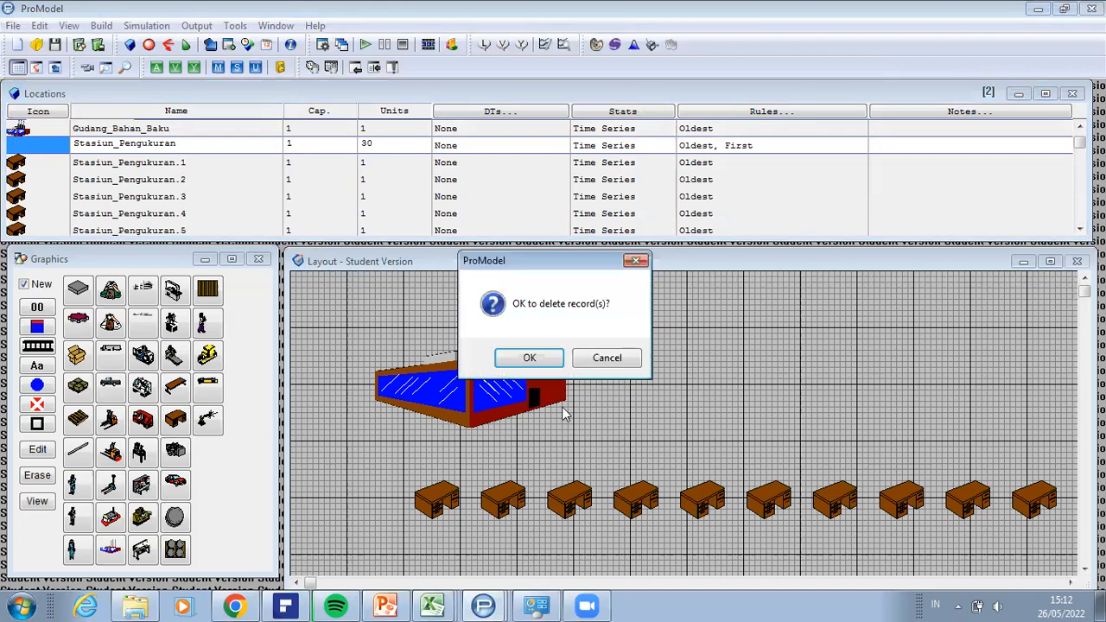
left_click(528, 358)
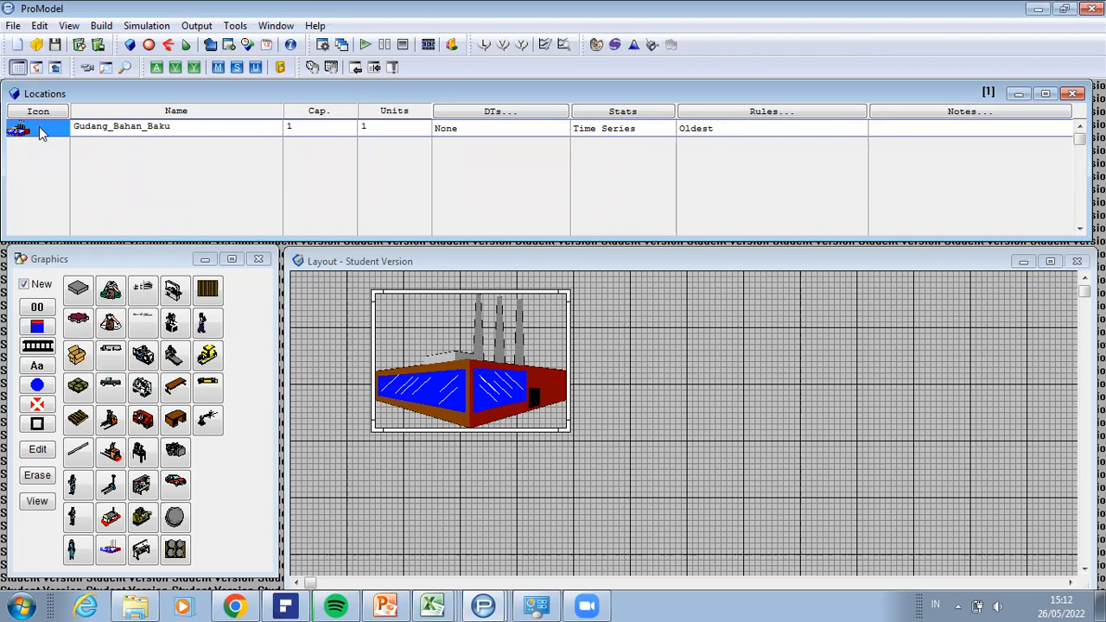
Step: Add a new record after Gudang_Bahan_Baku and place a single Desk location just below the factory graphic
key("Down")
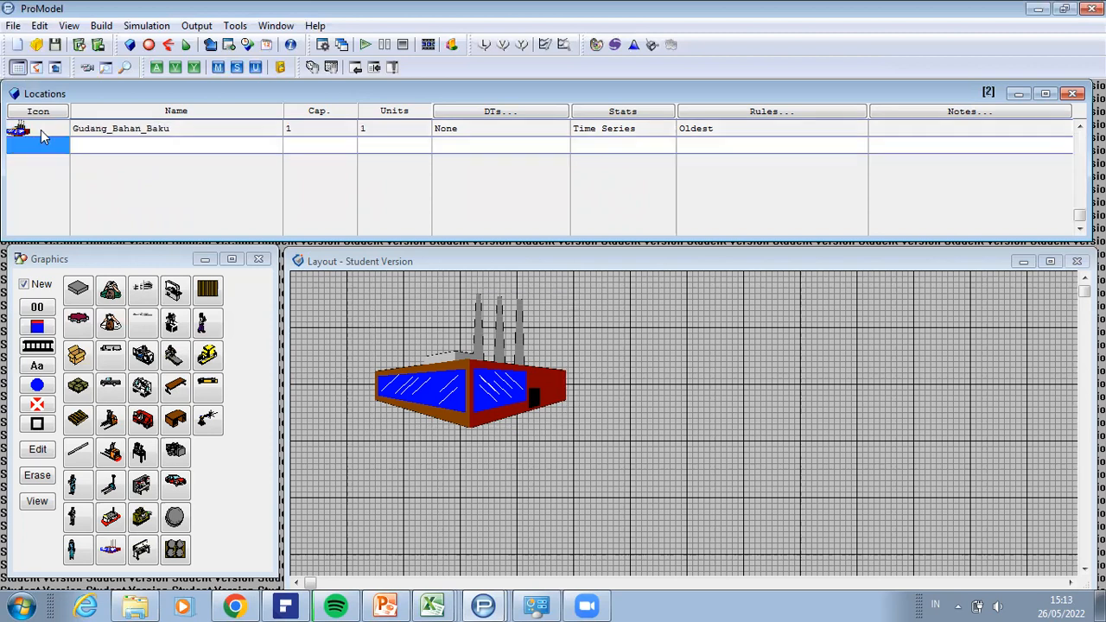
left_click(164, 417)
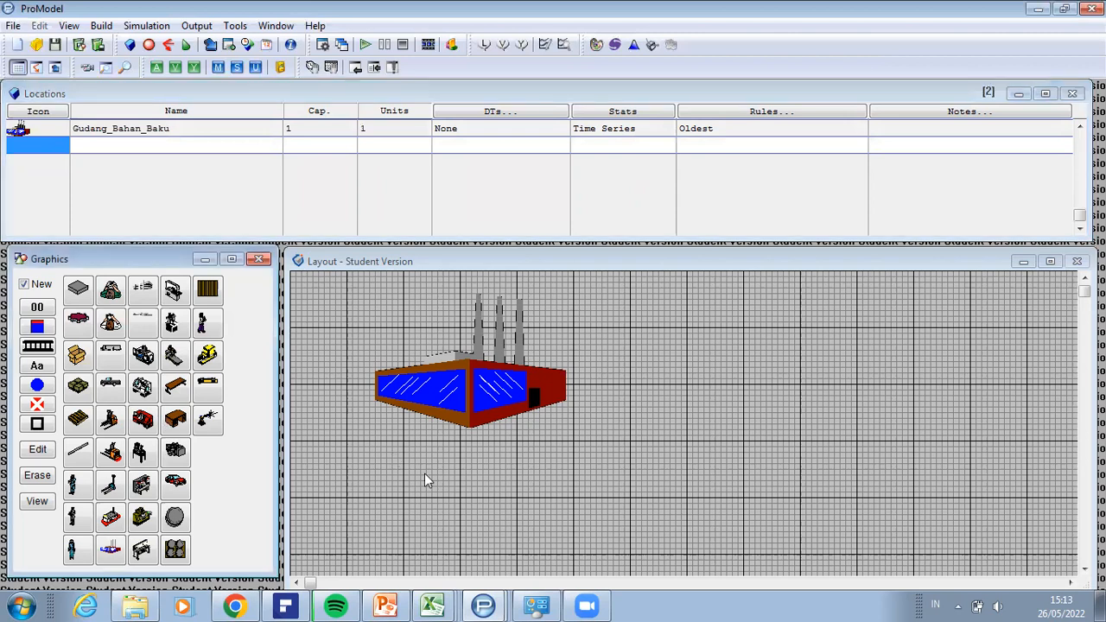
left_click(433, 485)
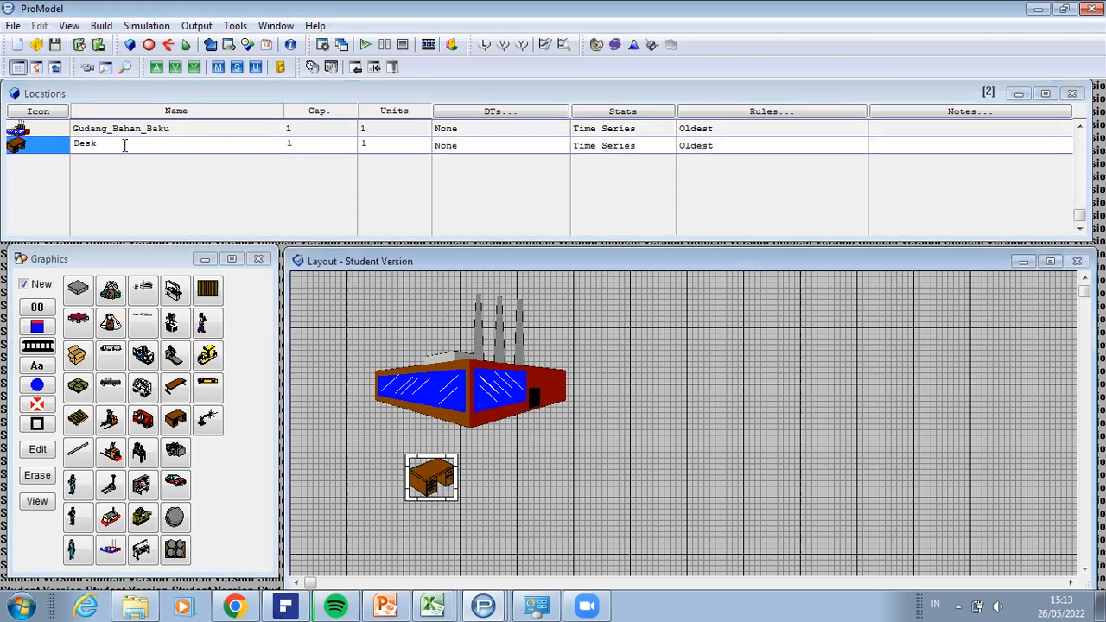
Step: Rename the Desk location below Gudang_Bahan_Baku to Stasiun_Pengukuran
left_click(12, 147)
type("Sa")
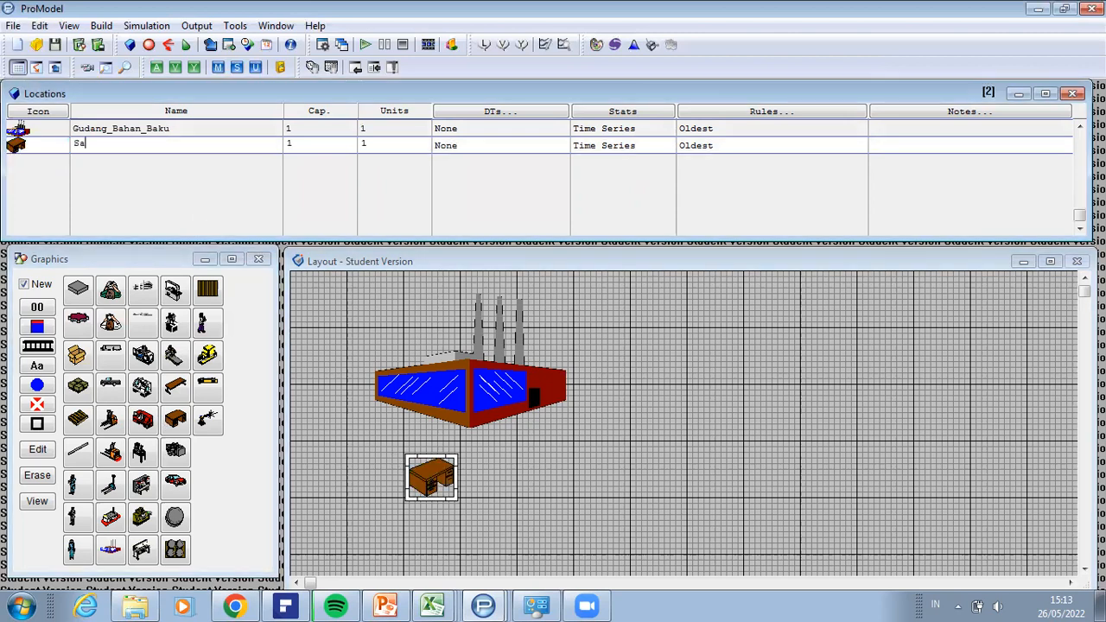
type("tsiun_")
key("BackSpace")
key("BackSpace")
key("BackSpace")
key("BackSpace")
key("BackSpace")
key("BackSpace")
key("BackSpace")
type("tasiun_Pengukuran")
key("Return")
Step: Place another Desk location directly below the Stasiun_Pengukuran desk, in the record after it
left_click(31, 165)
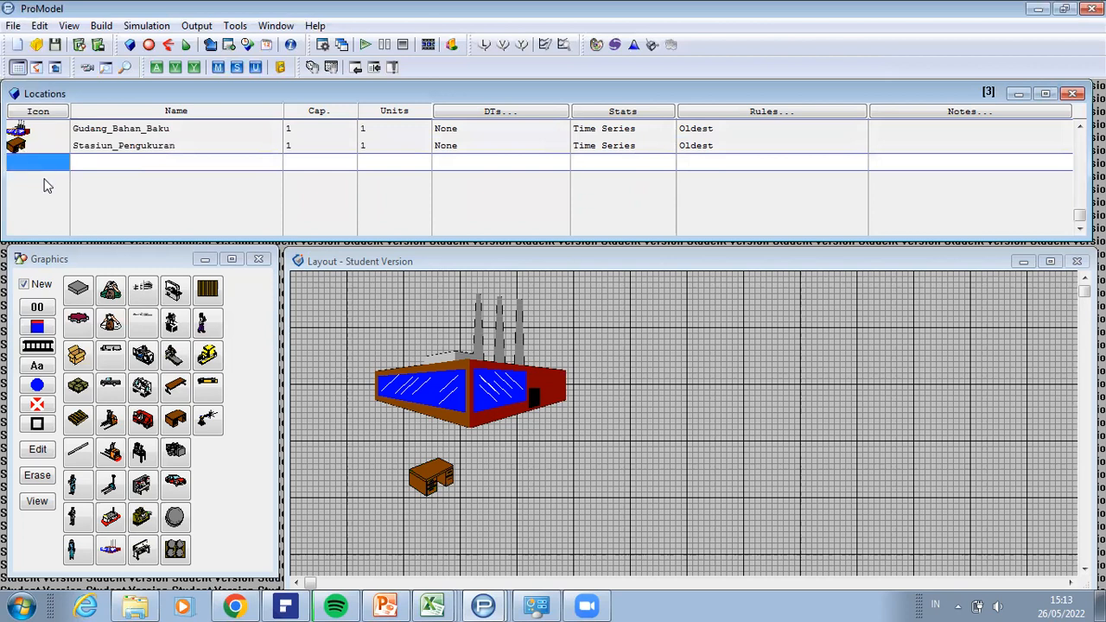
left_click(205, 452)
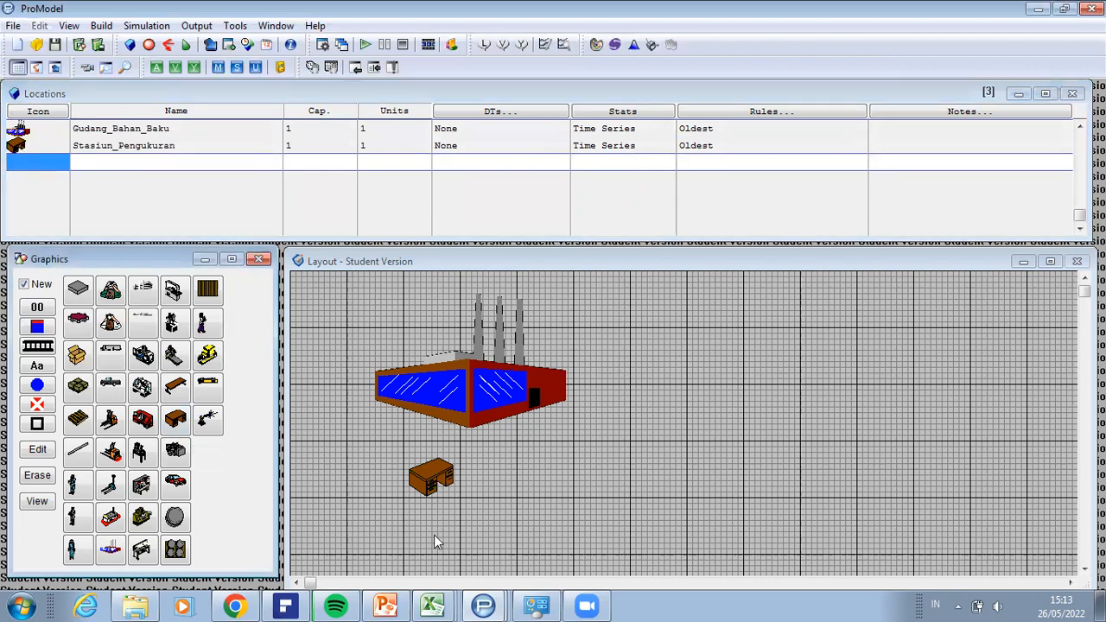
left_click(431, 535)
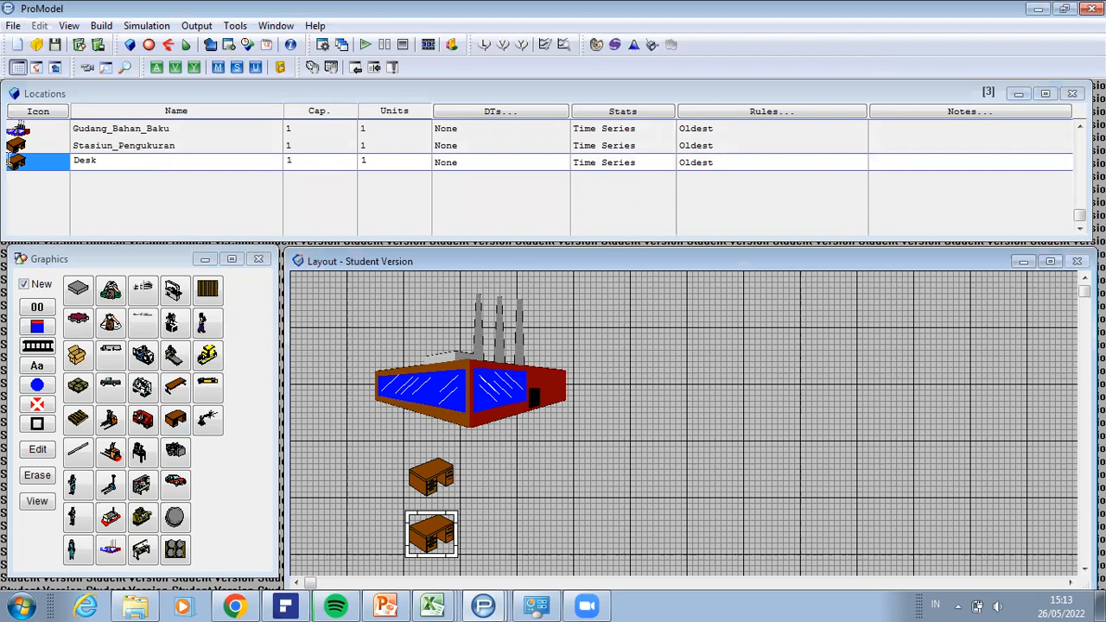
Step: Rename the second Desk location to Stasiun_Pemotongan
left_click_drag(101, 162, 9, 160)
key("BackSpace")
type("Sa")
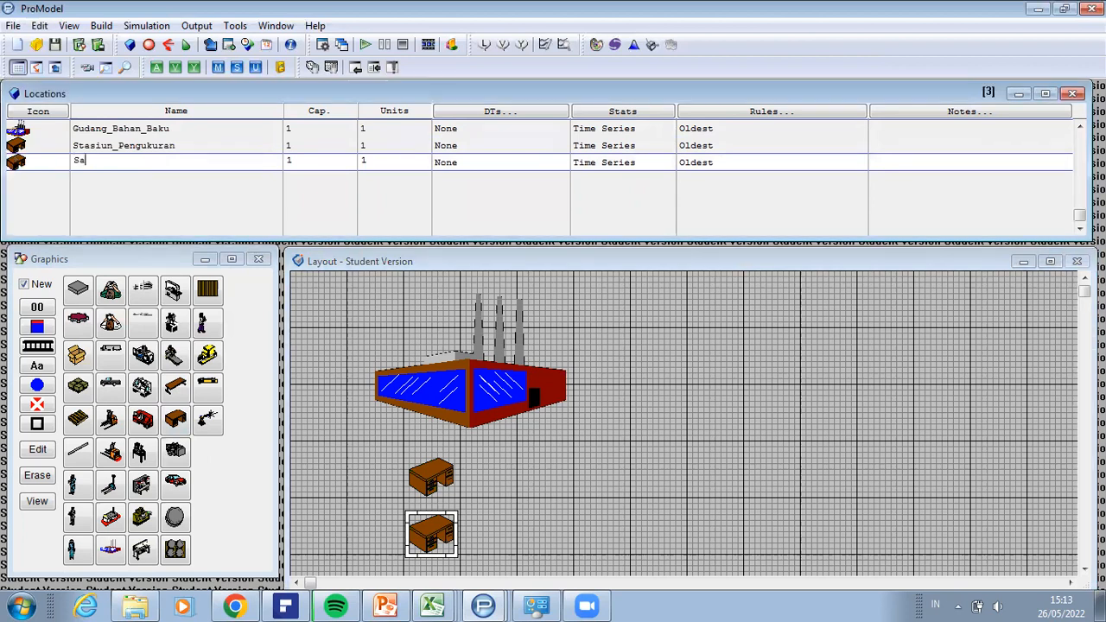
type("asiun_Pemotongan")
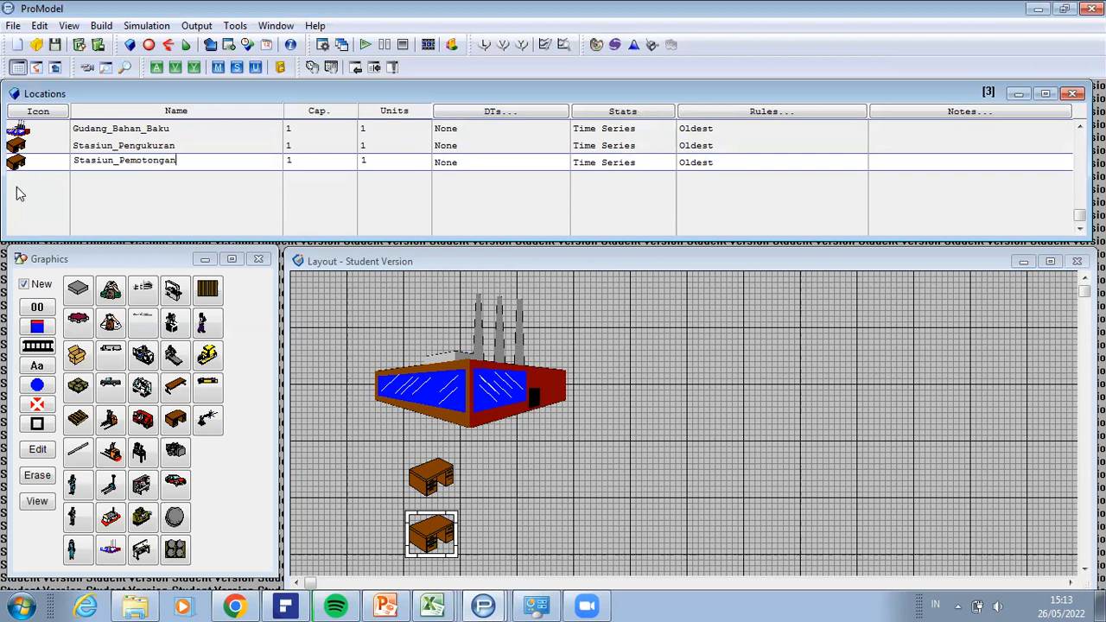
Step: Add a record after Stasiun_Pemotongan, place a third Desk location below its desk, and move it down clear of the overlap
left_click(47, 171)
left_click(39, 26)
left_click(35, 53)
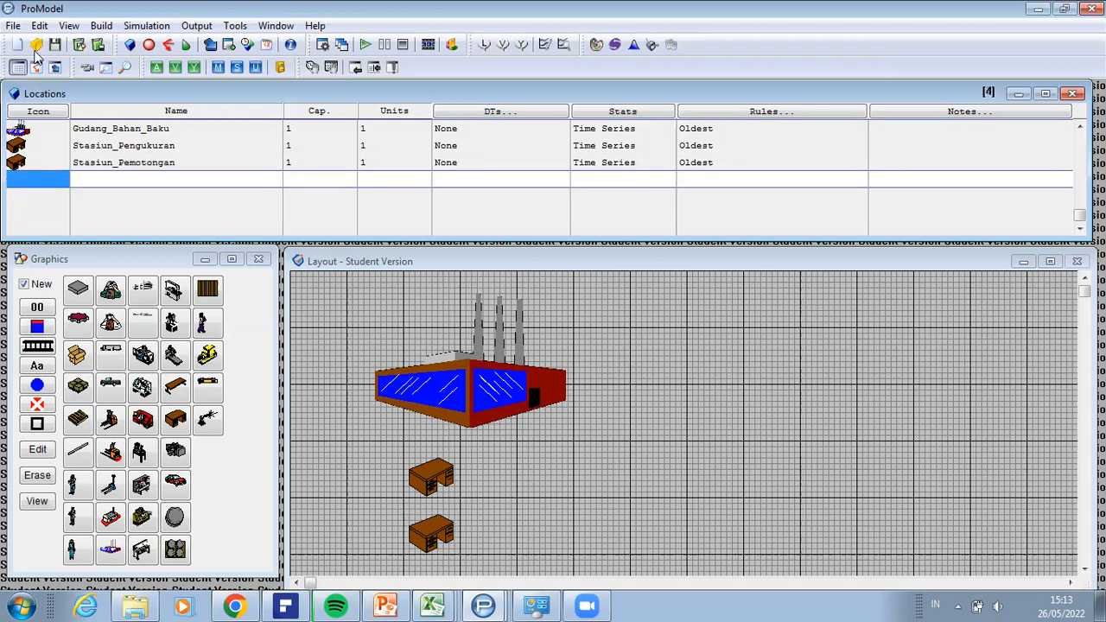
left_click(173, 423)
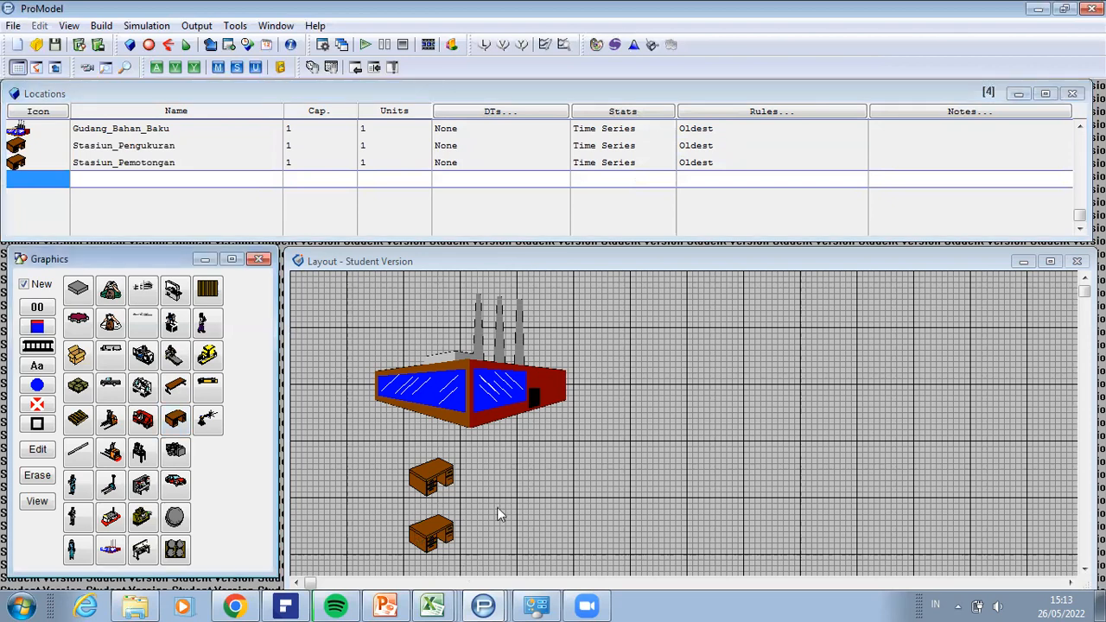
left_click(432, 566)
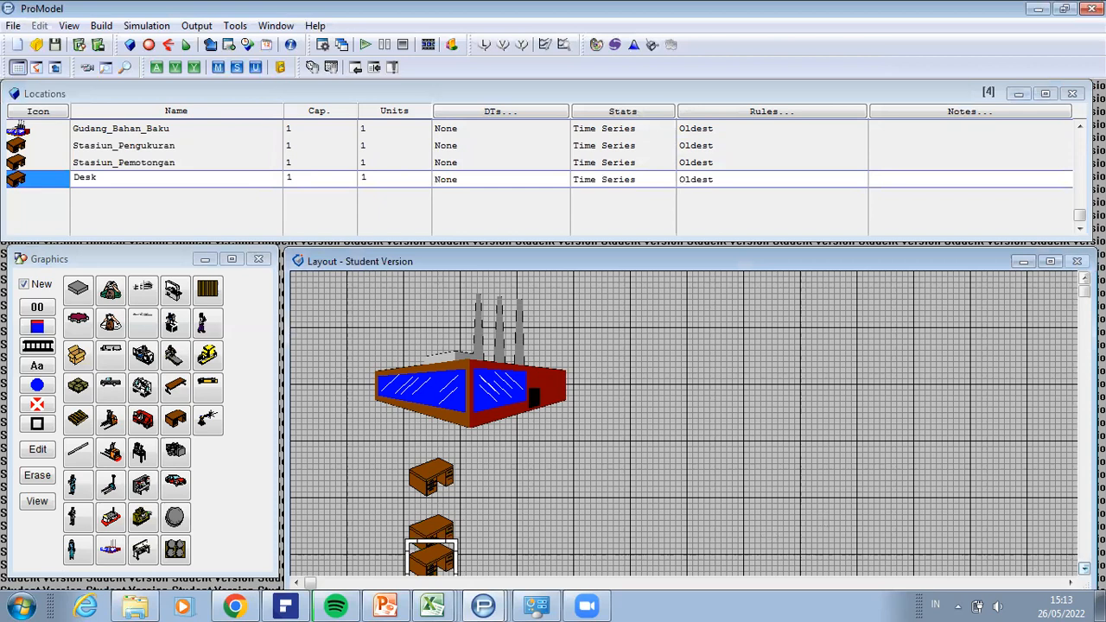
scroll(684, 424, "down", 3)
left_click(1084, 569)
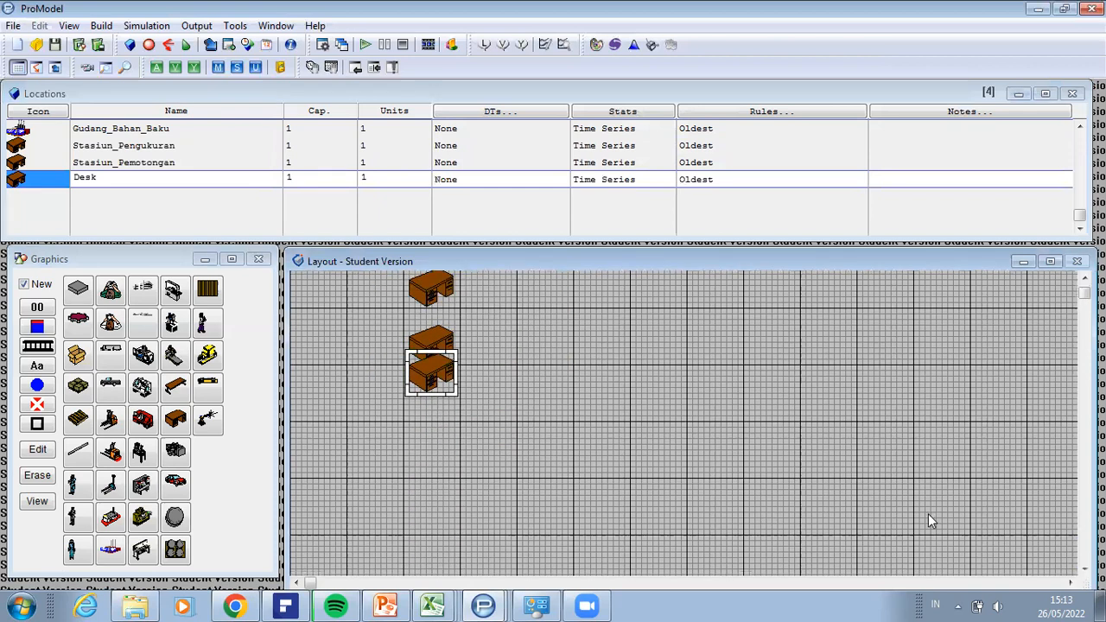
left_click_drag(440, 374, 439, 401)
Step: Examine the third desk's library graphic, including its dimension and color settings
double_click(440, 403)
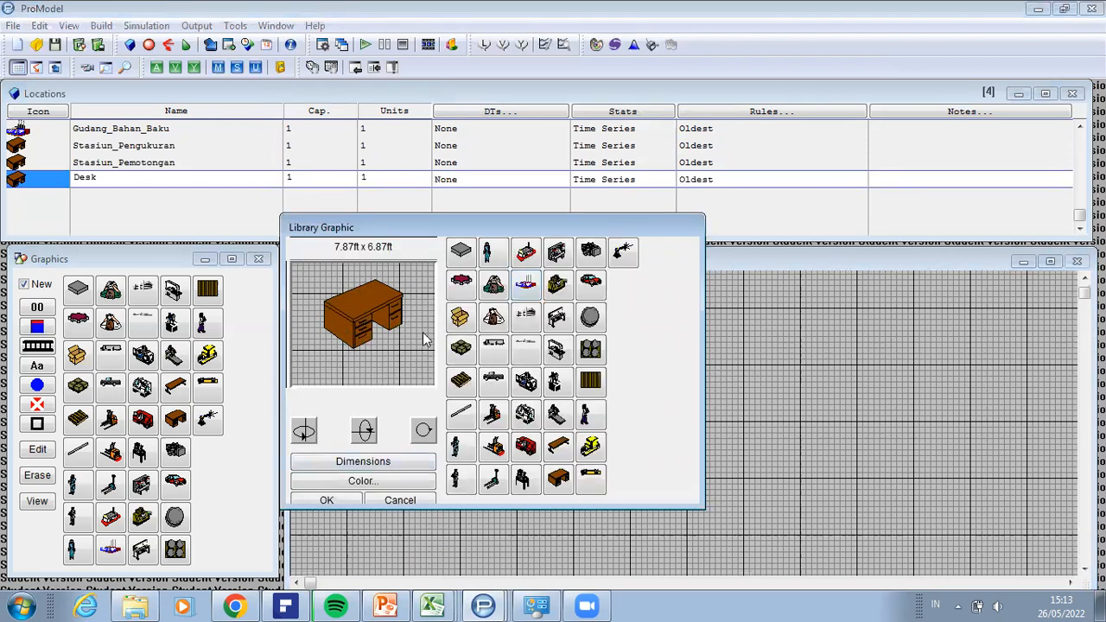
left_click(420, 467)
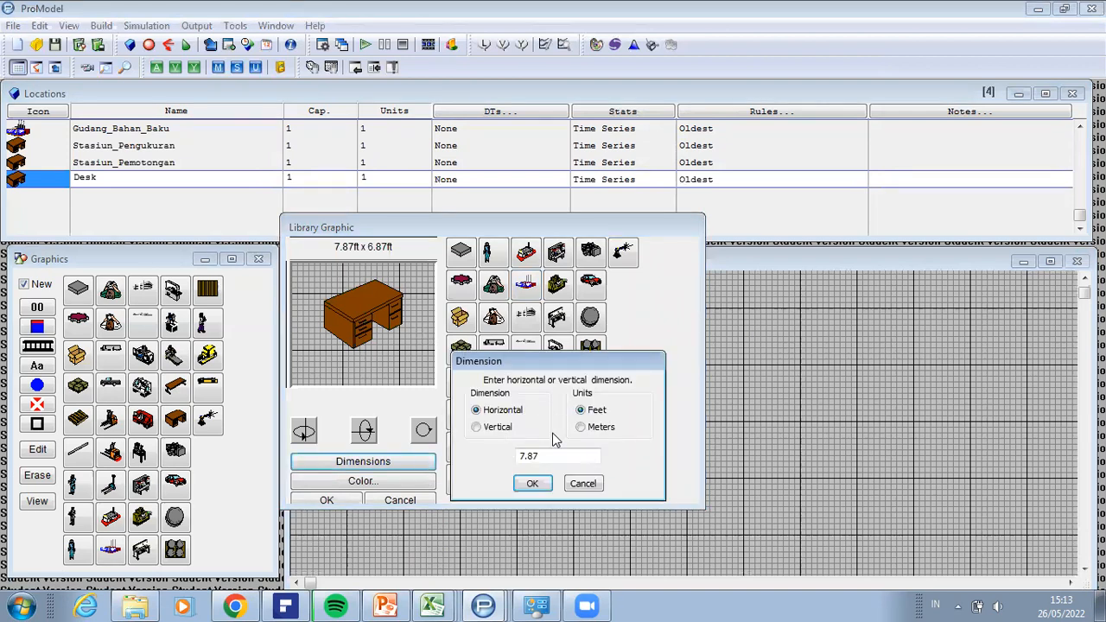
left_click(533, 484)
left_click(390, 481)
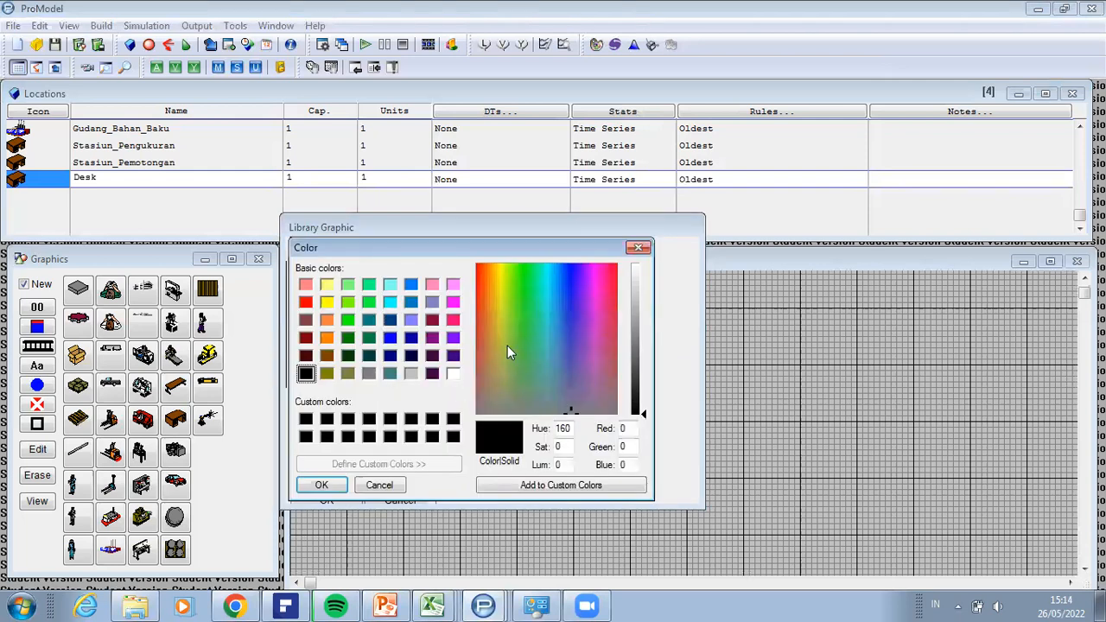
left_click(638, 247)
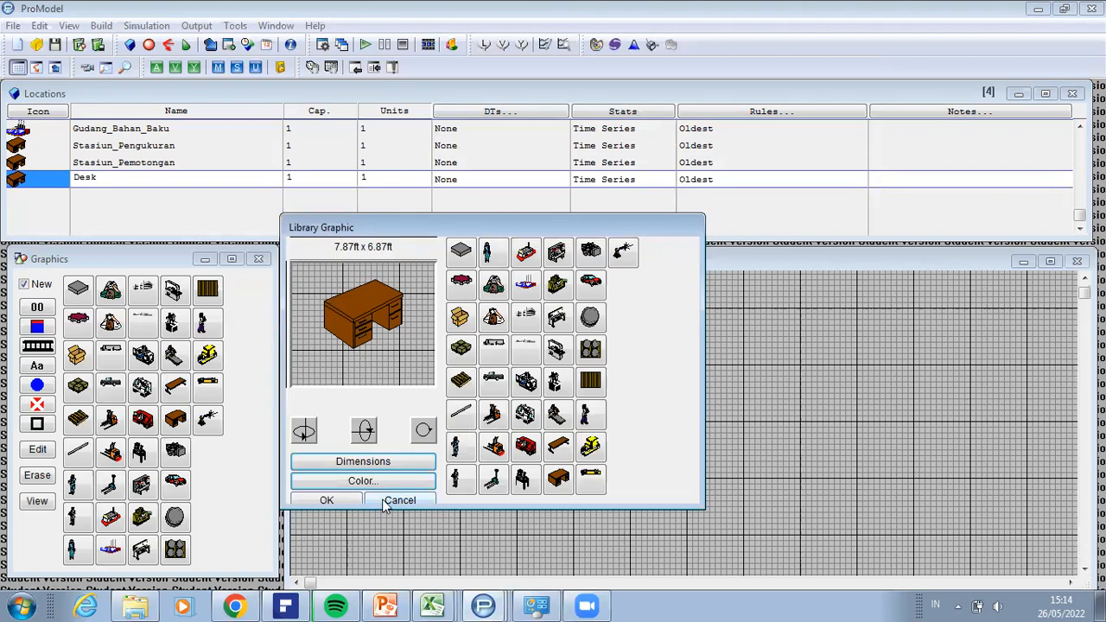
left_click(343, 501)
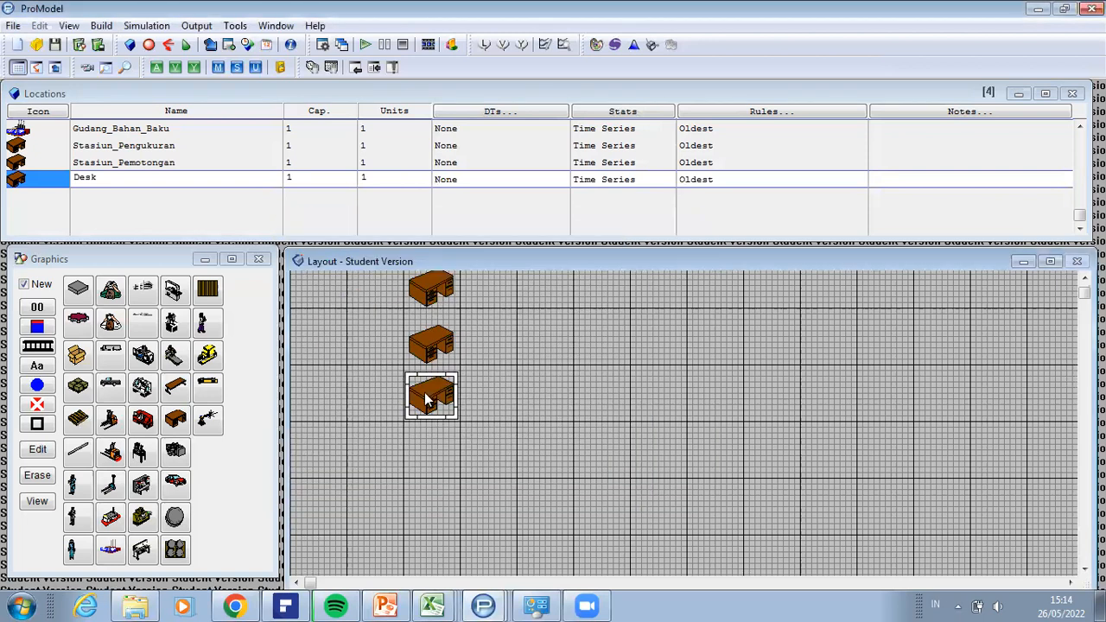
right_click(458, 407)
left_click(478, 403)
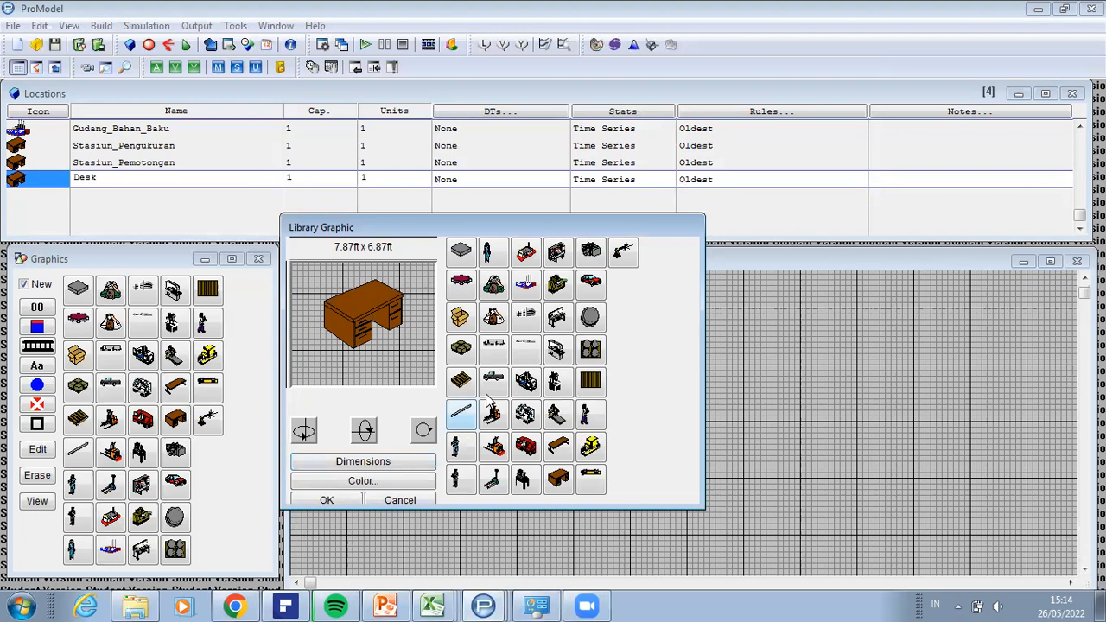
left_click(400, 501)
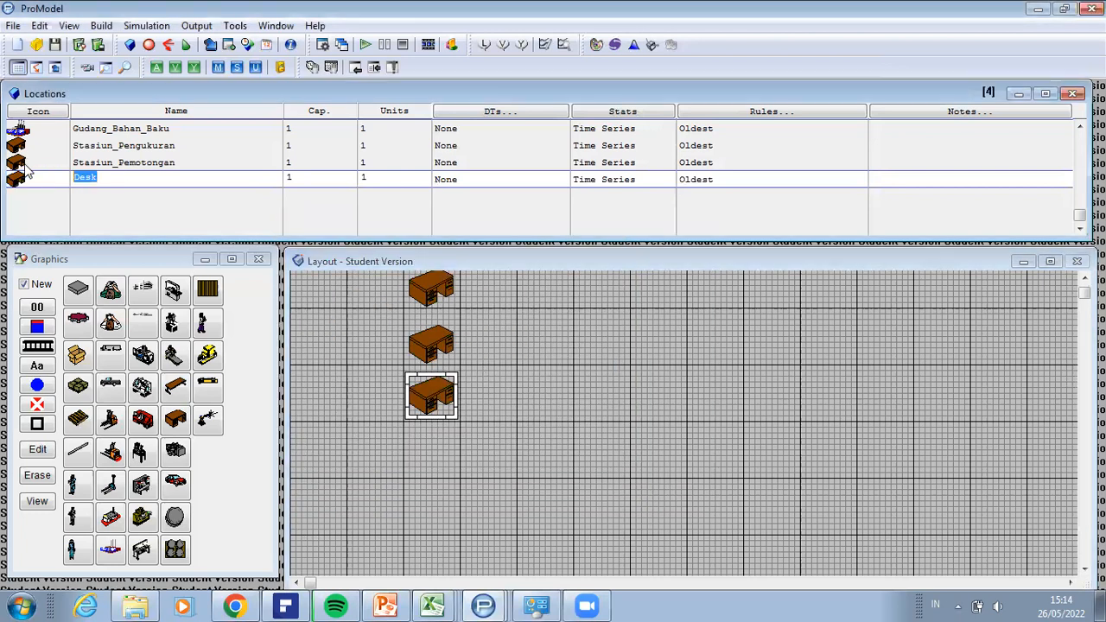
Step: Rename the third Desk location to Stasiun_Penandaan
type("St")
type("siu")
key("BackSpace")
key("BackSpace")
type("iun")
key("BackSpace")
key("BackSpace")
key("BackSpace")
key("BackSpace")
key("BackSpace")
type("tasiun_Penanda")
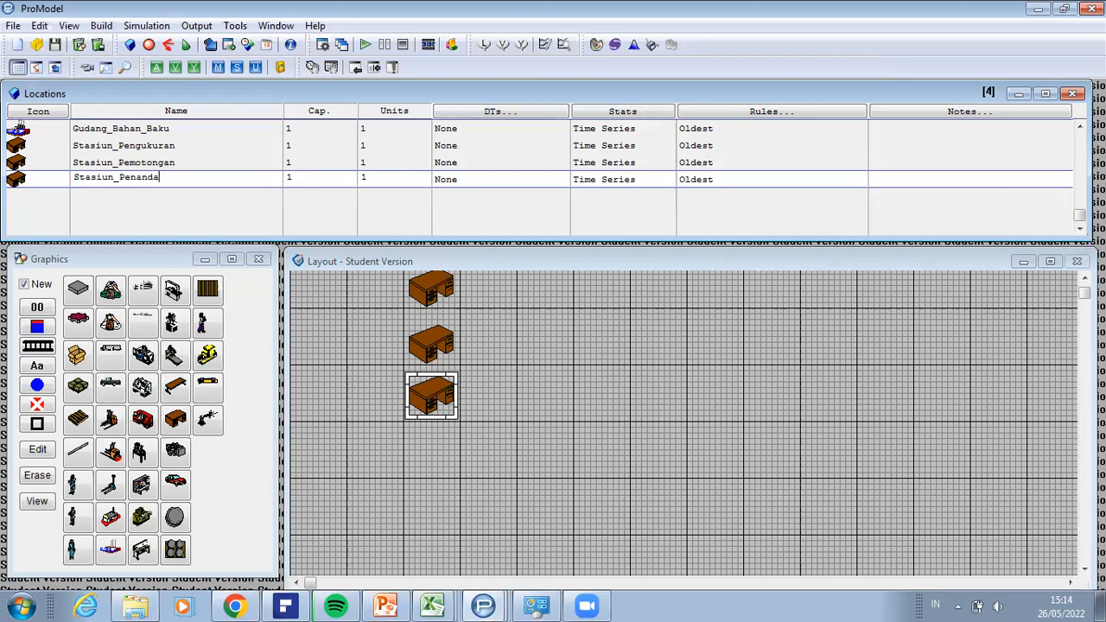
type("an")
key("Return")
left_click(51, 196)
left_click(207, 419)
left_click(480, 419)
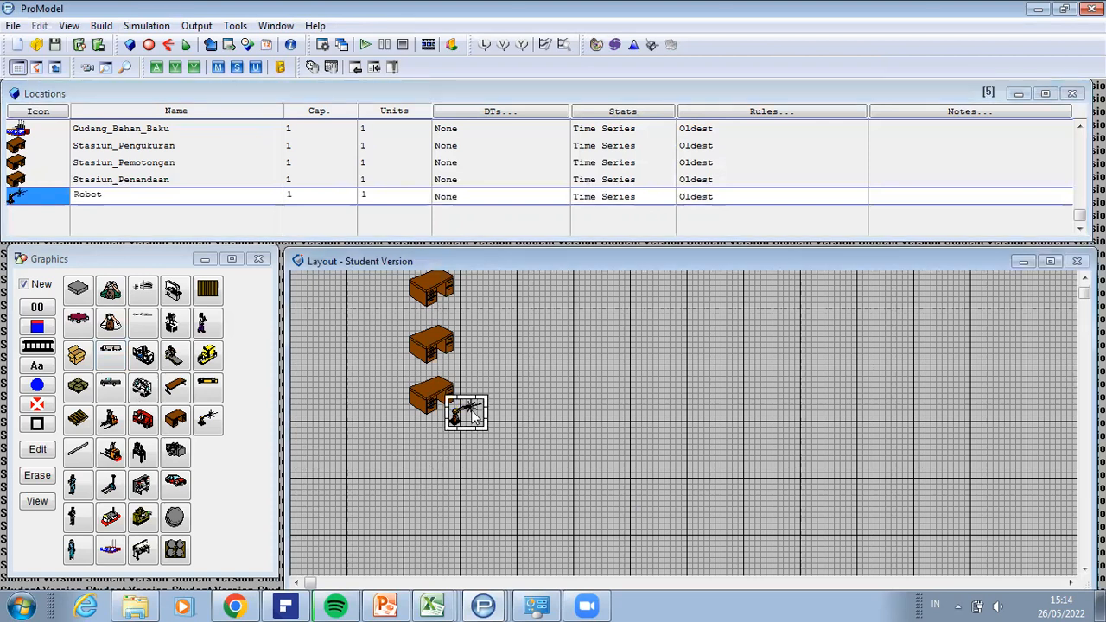
key("Delete")
Step: Place a fourth Desk location below the Stasiun_Penandaan desk and align it with the column of desks
left_click(176, 418)
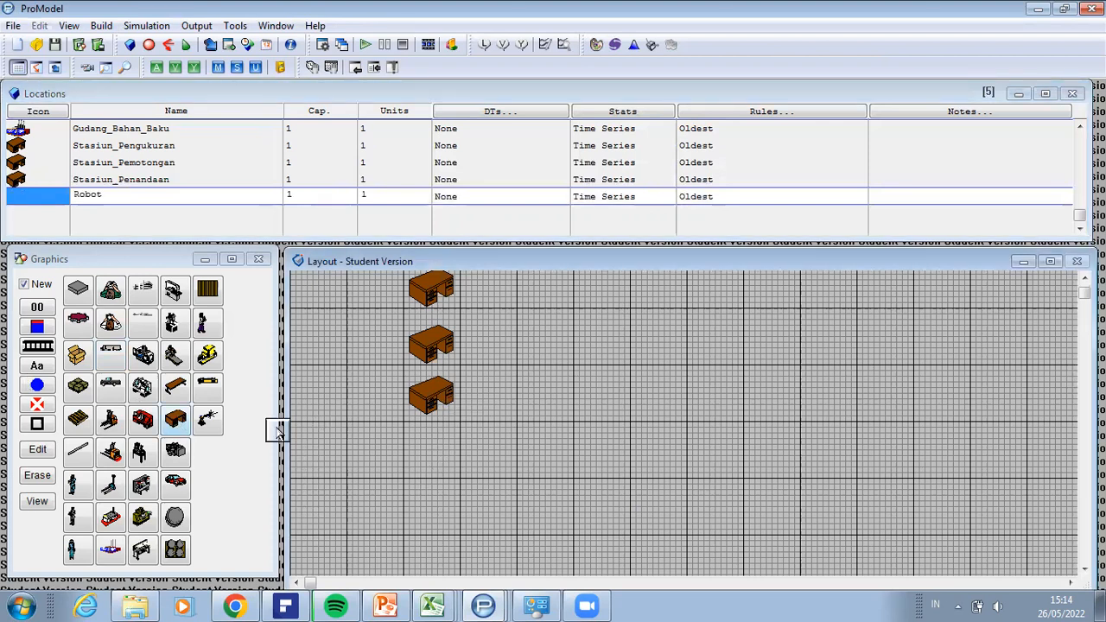
left_click(435, 464)
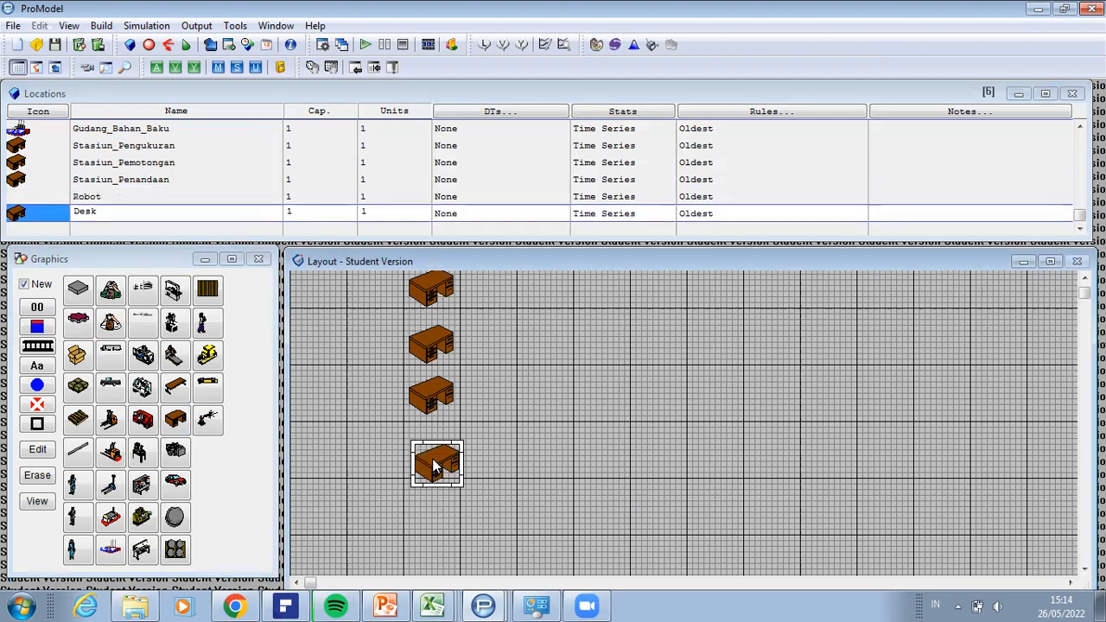
left_click_drag(427, 456, 424, 453)
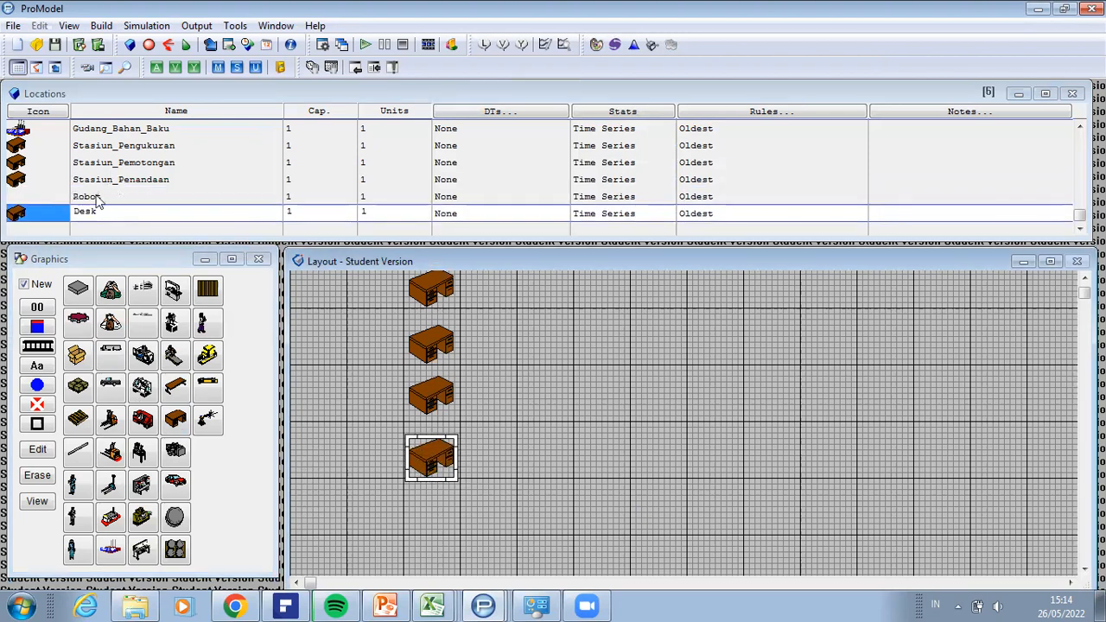
Step: Delete the Robot location record that has no graphic
left_click(35, 199)
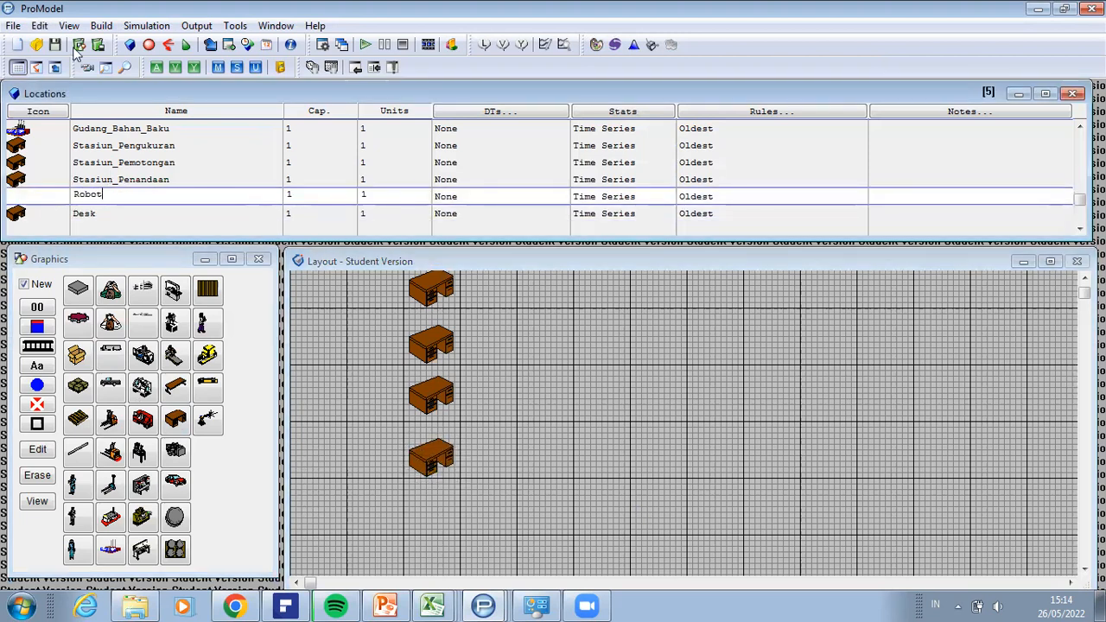
left_click(43, 25)
left_click(61, 50)
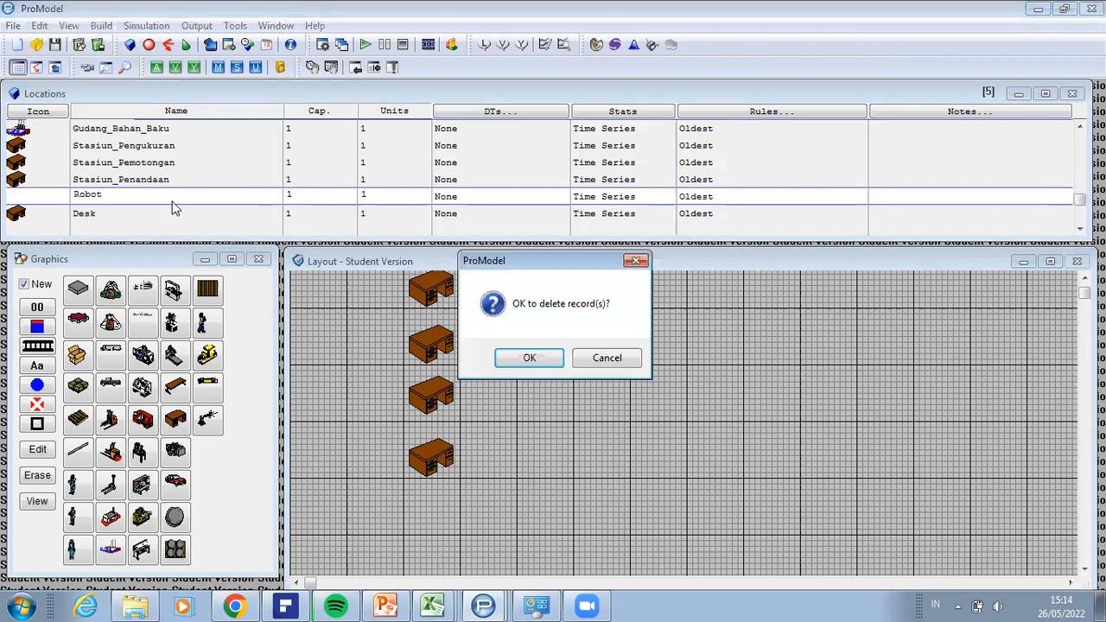
left_click(530, 360)
Step: Rename the Desk location after Stasiun_Penandaan to Stasiun_Penggurdian
left_click(108, 193)
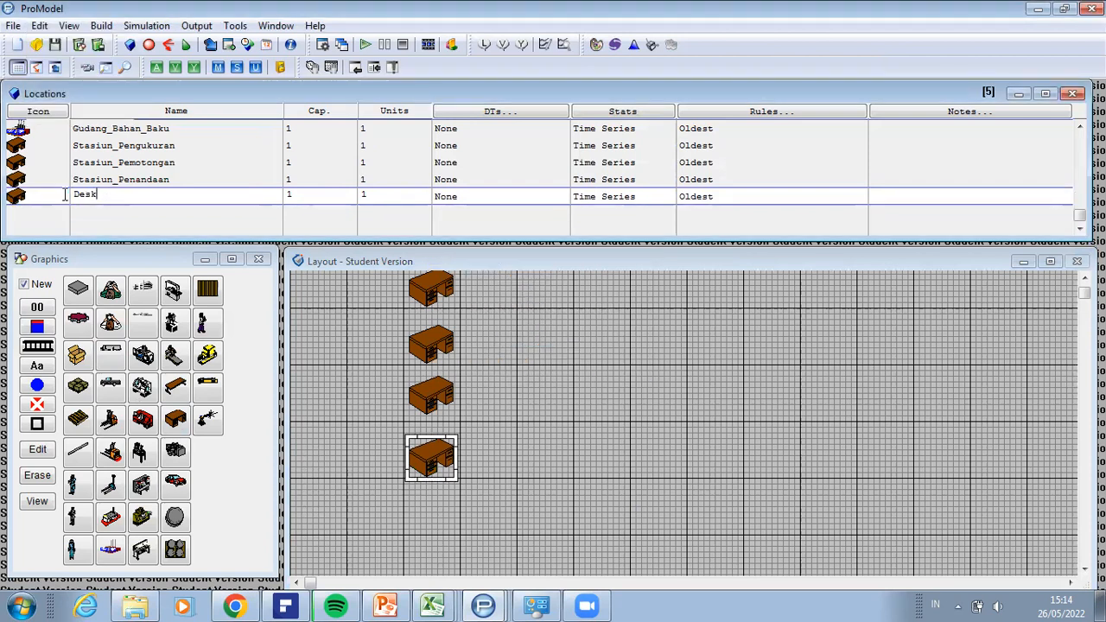
type("Stasiun_Pengu")
key("BackSpace")
type("gurdian")
key("Return")
Step: Place a fifth Desk location below the Stasiun_Penggurdian desk and name it Stasiun_Penghalusan
left_click(182, 420)
left_click(432, 518)
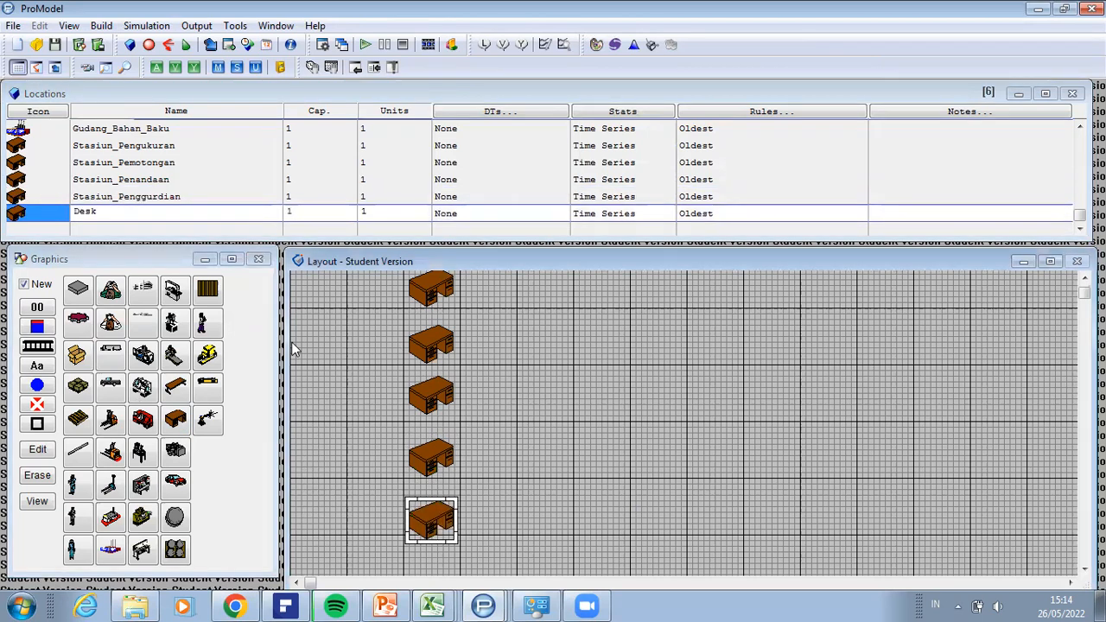
left_click(99, 213)
key("Up")
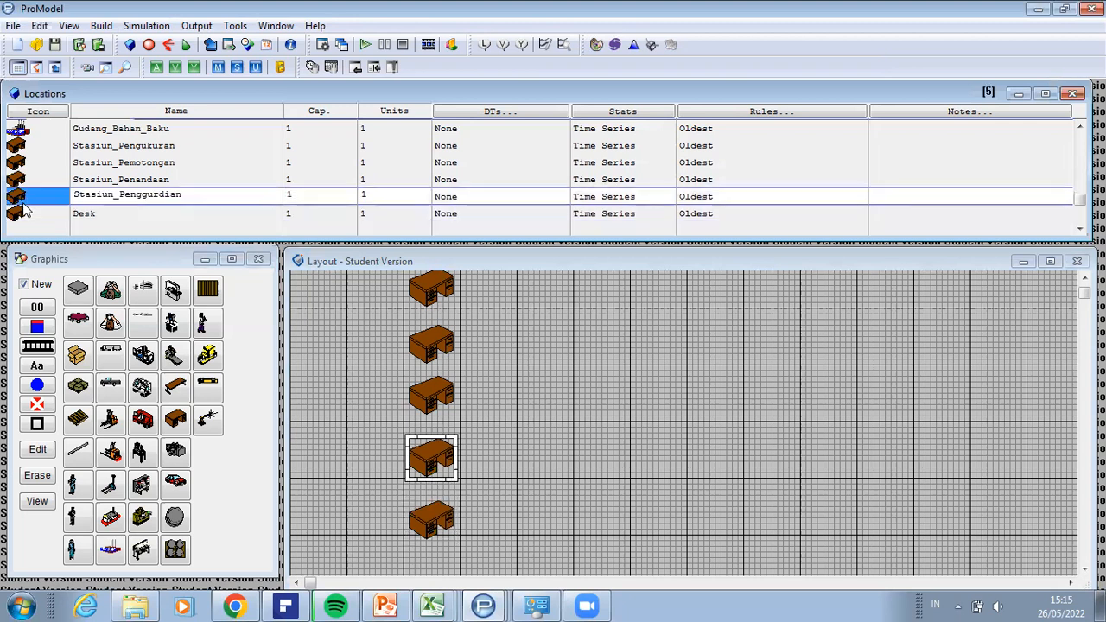
left_click(94, 213)
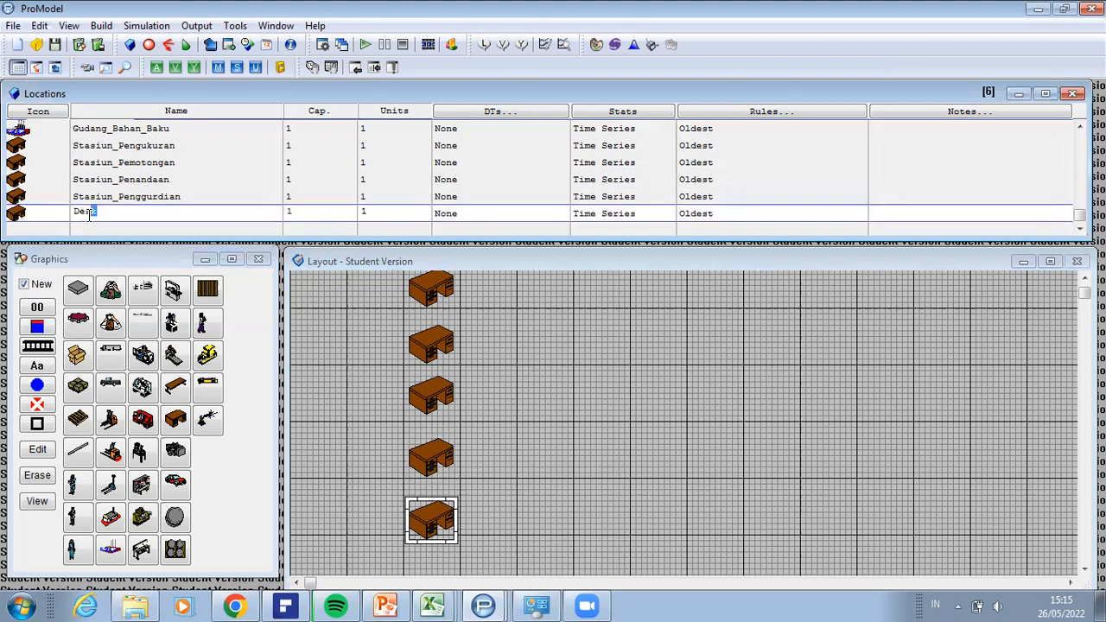
key("BackSpace")
type("Stasiun_")
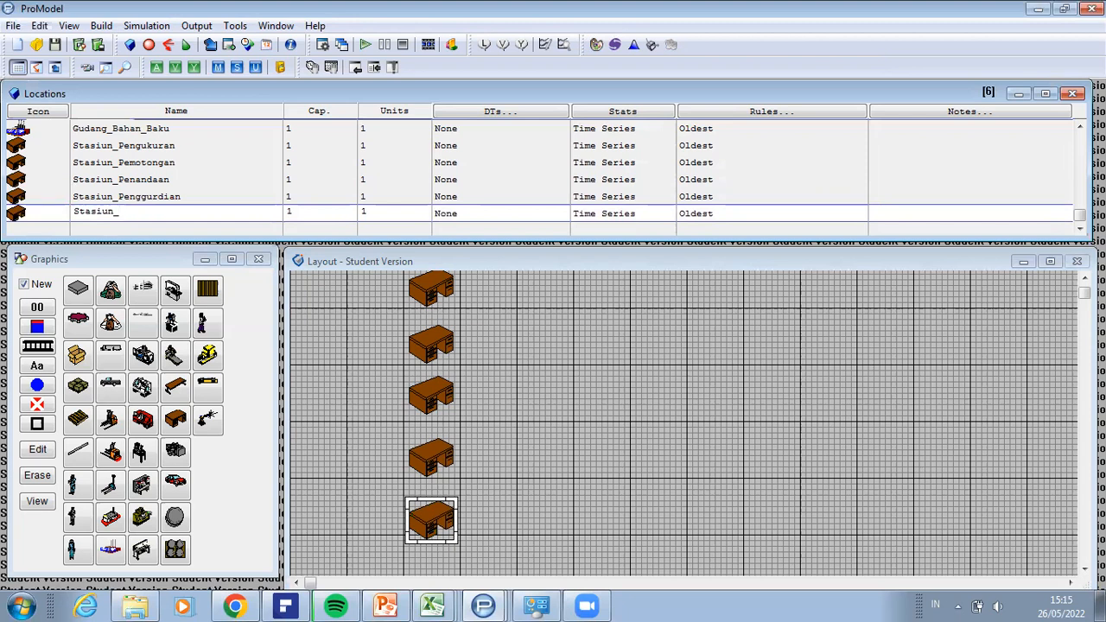
type("Penghalusan")
key("Return")
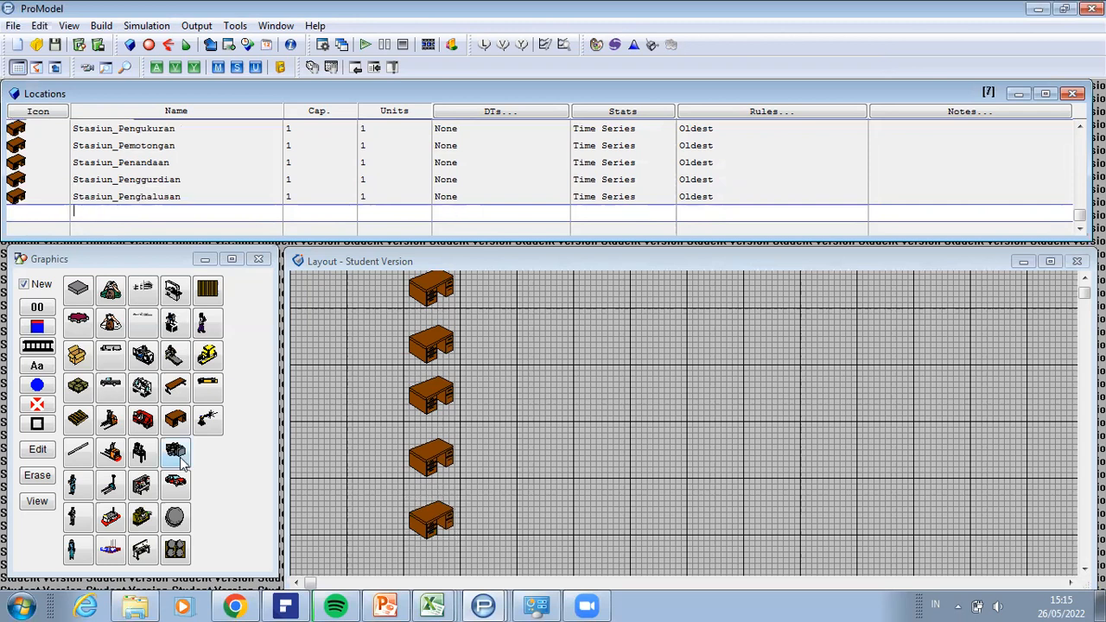
Step: Place a sixth Desk location below the Stasiun_Penghalusan desk and move it down to match the spacing of the column
left_click(177, 421)
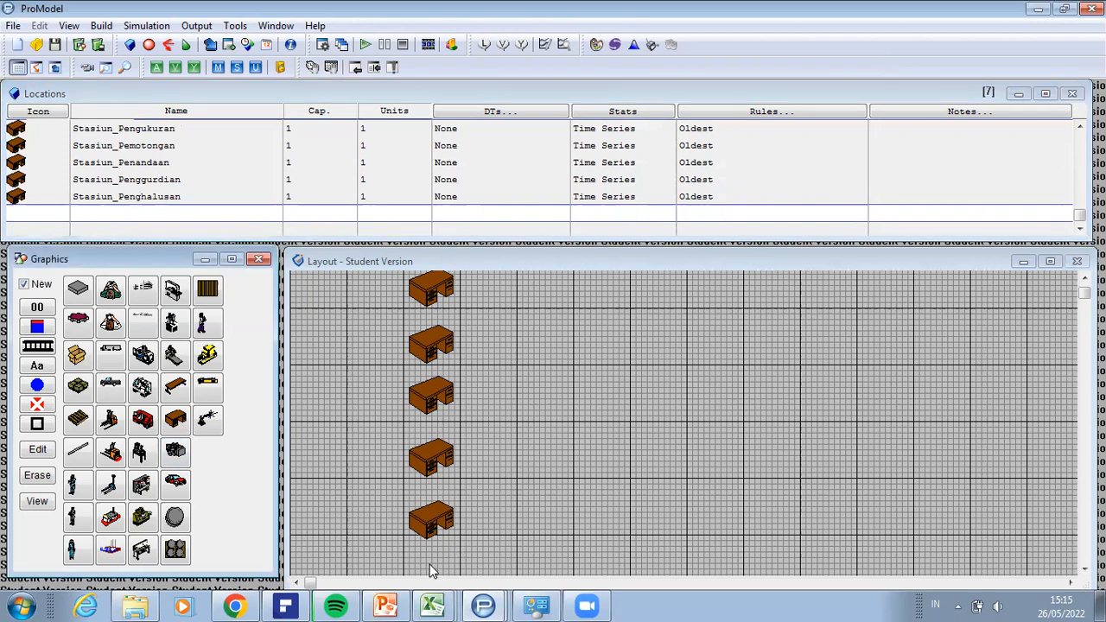
left_click(432, 565)
left_click(1084, 568)
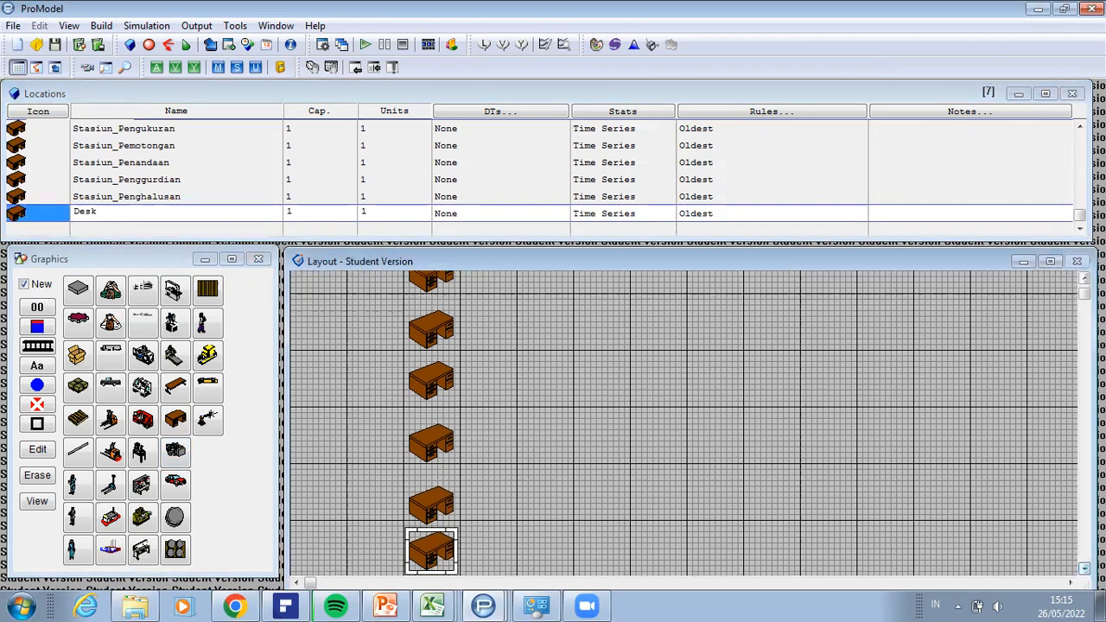
left_click(1084, 568)
left_click_drag(443, 472, 443, 489)
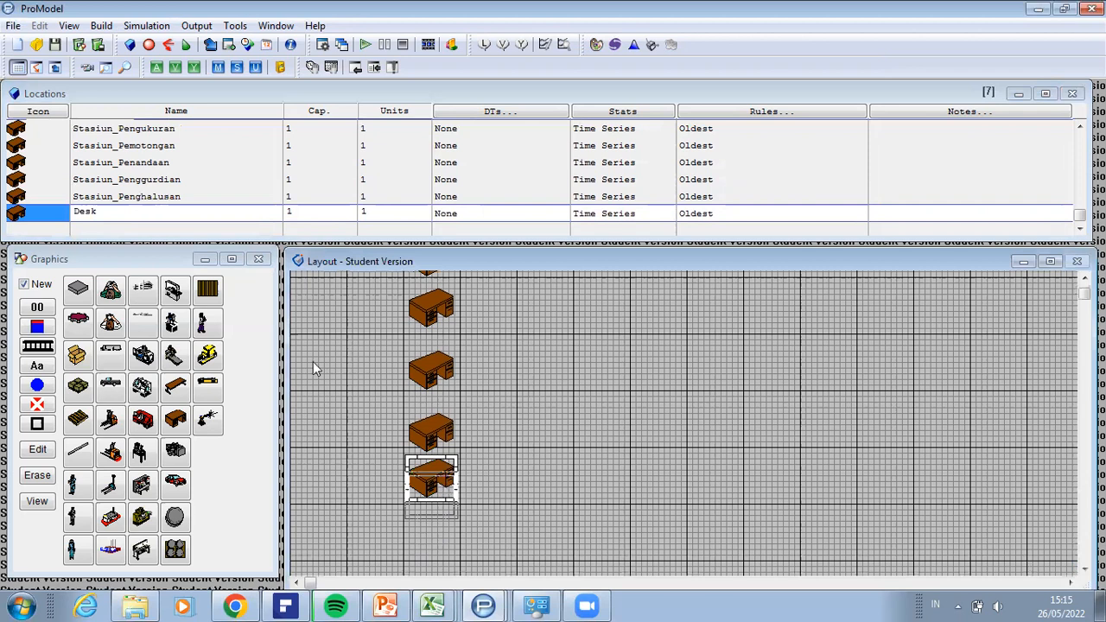
Step: Rename the Desk location after Stasiun_Penghalusan to Stasiun_Perakitan
left_click(125, 216)
left_click_drag(119, 214, 56, 211)
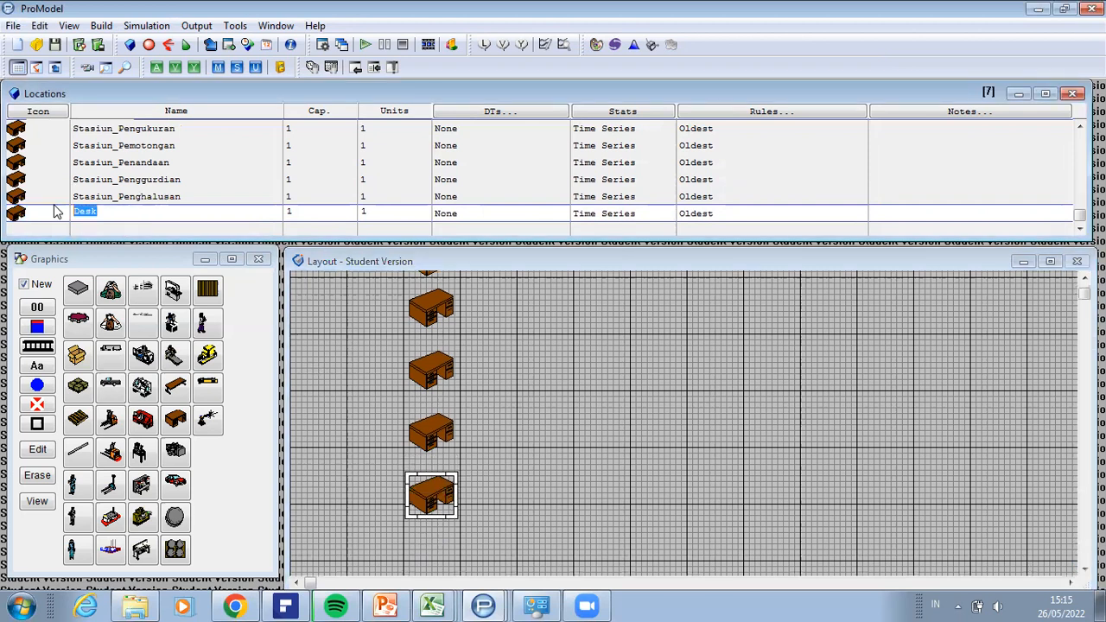
type("Stasiun_Peraki")
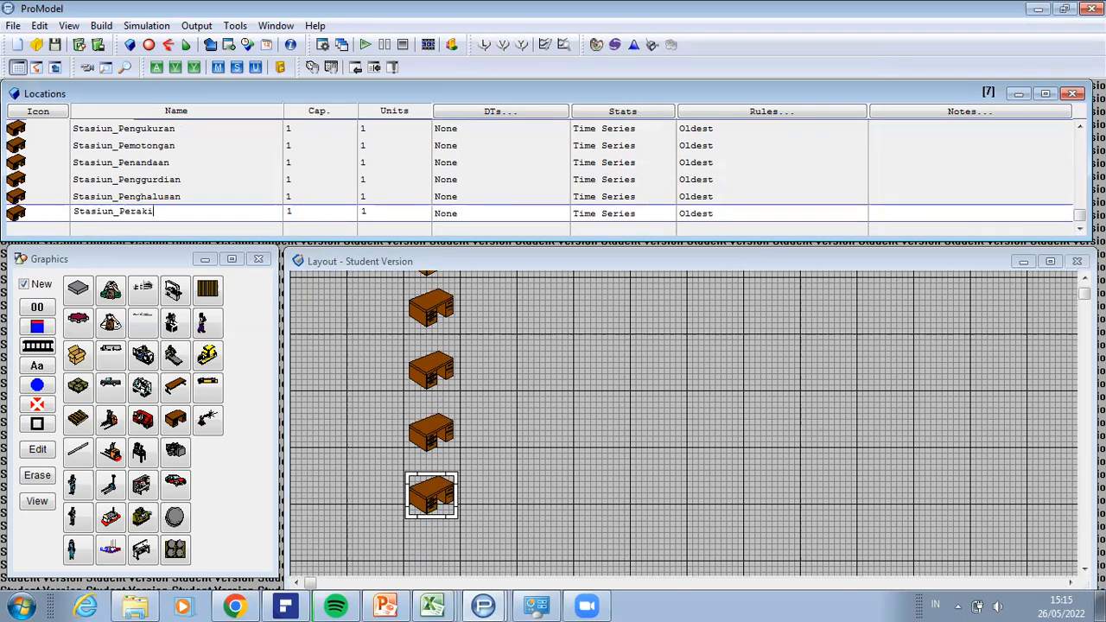
type("tan")
left_click(60, 217)
Step: Add a new location with the Building graphic and place it to the right of the raw material warehouse, above the desks
left_click(60, 228)
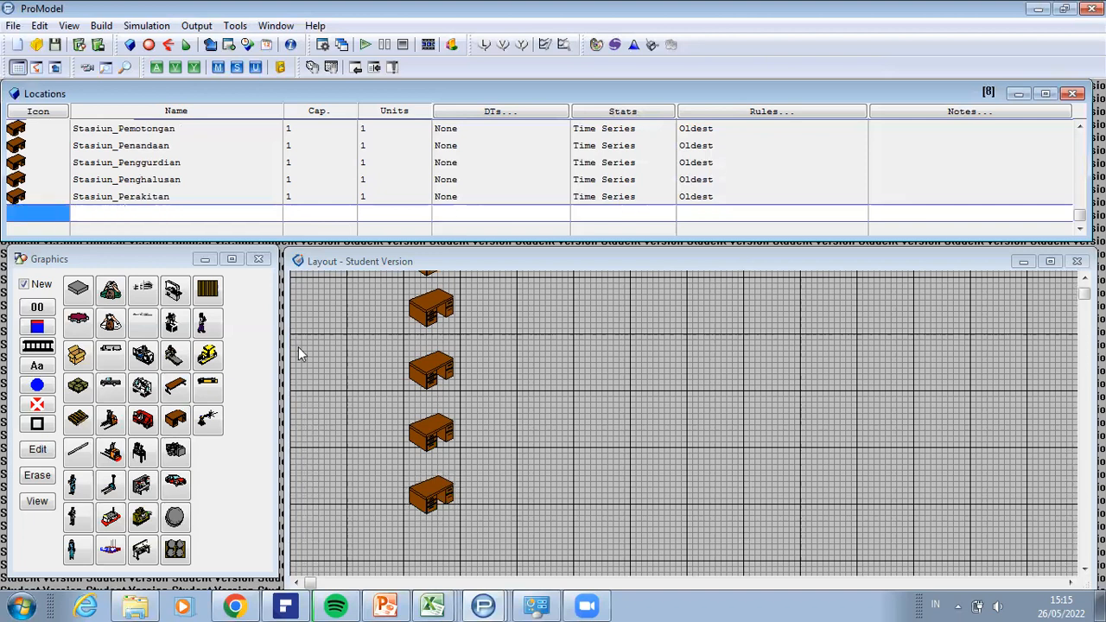
left_click(144, 294)
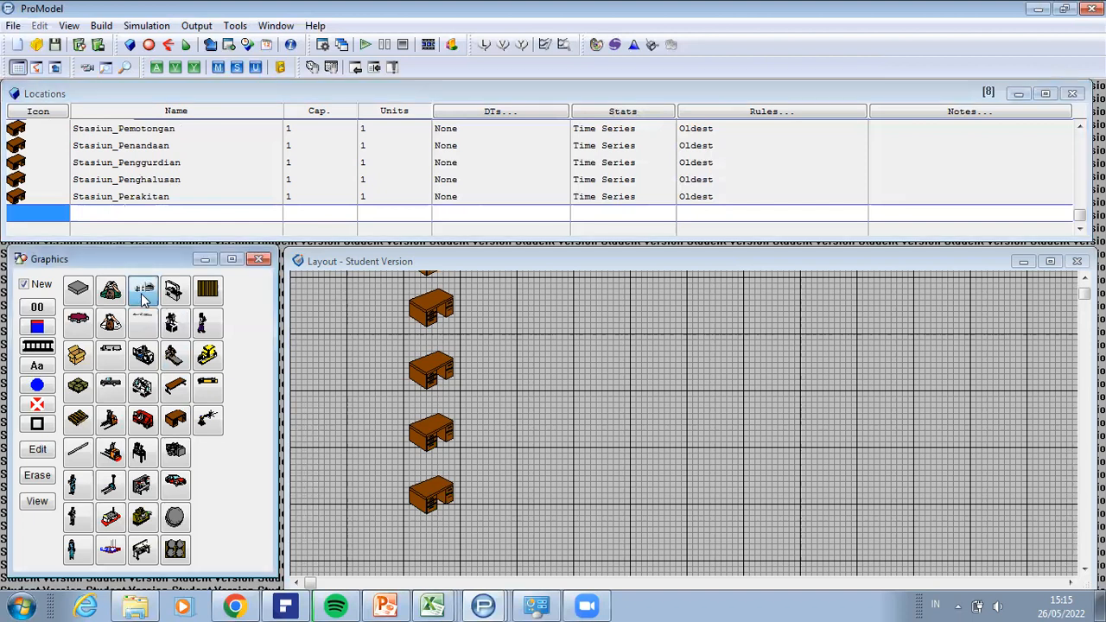
left_click(435, 548)
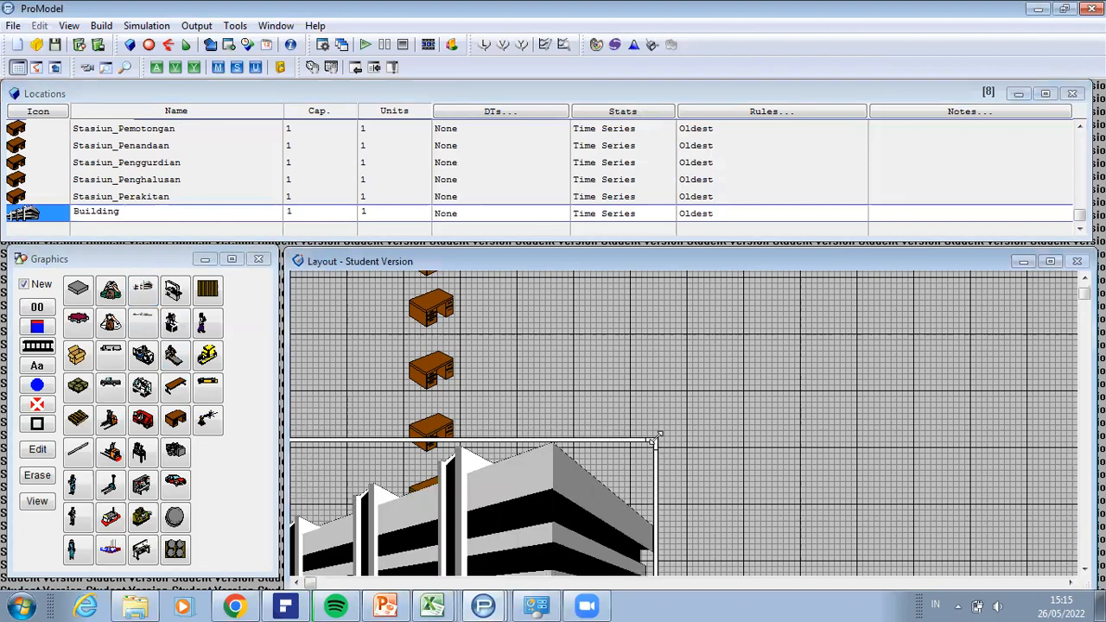
left_click_drag(586, 494, 604, 518)
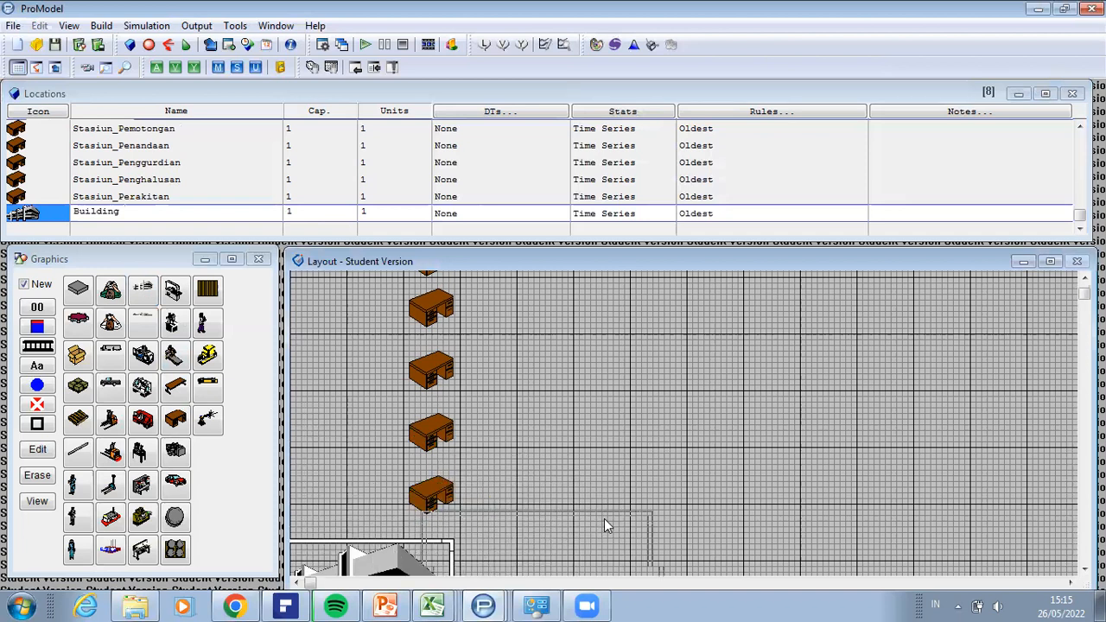
left_click_drag(812, 333, 887, 322)
left_click_drag(908, 366, 911, 366)
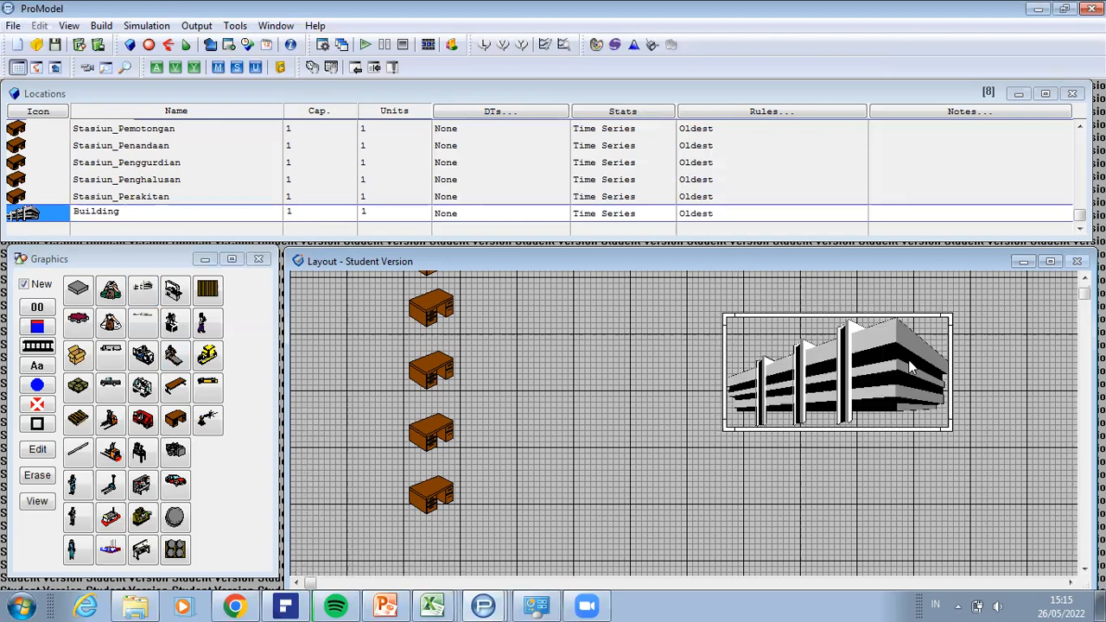
scroll(879, 445, "up", 1)
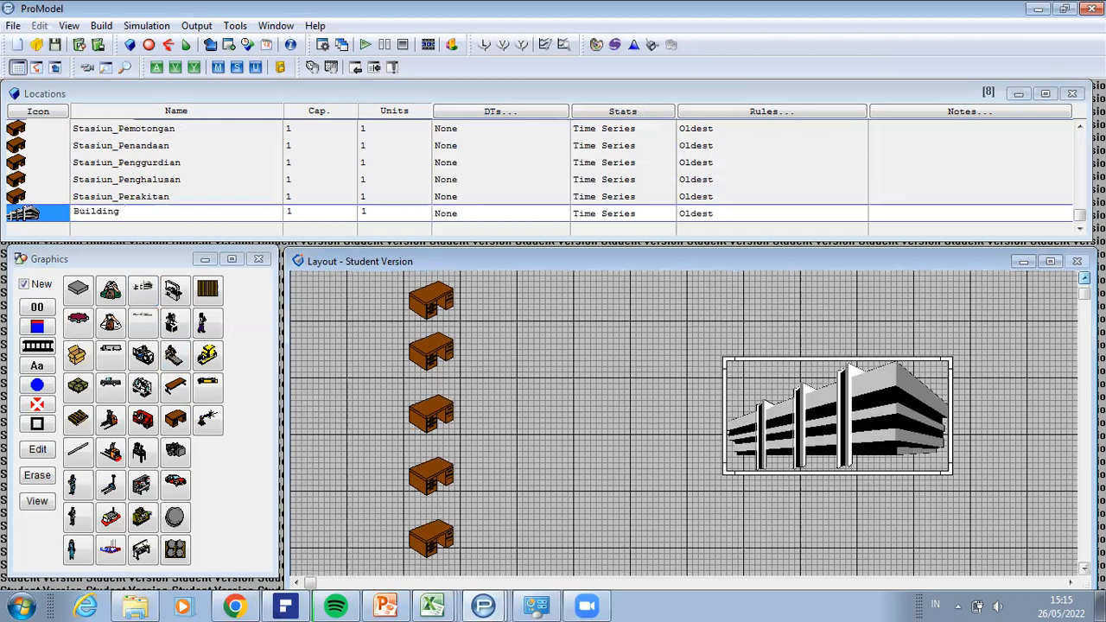
scroll(880, 444, "up", 3)
left_click_drag(892, 556, 911, 322)
Step: Rename the Building location to Gudang_Barang_Jadi
left_click_drag(121, 215, 72, 221)
key("BackSpace")
type("Gu")
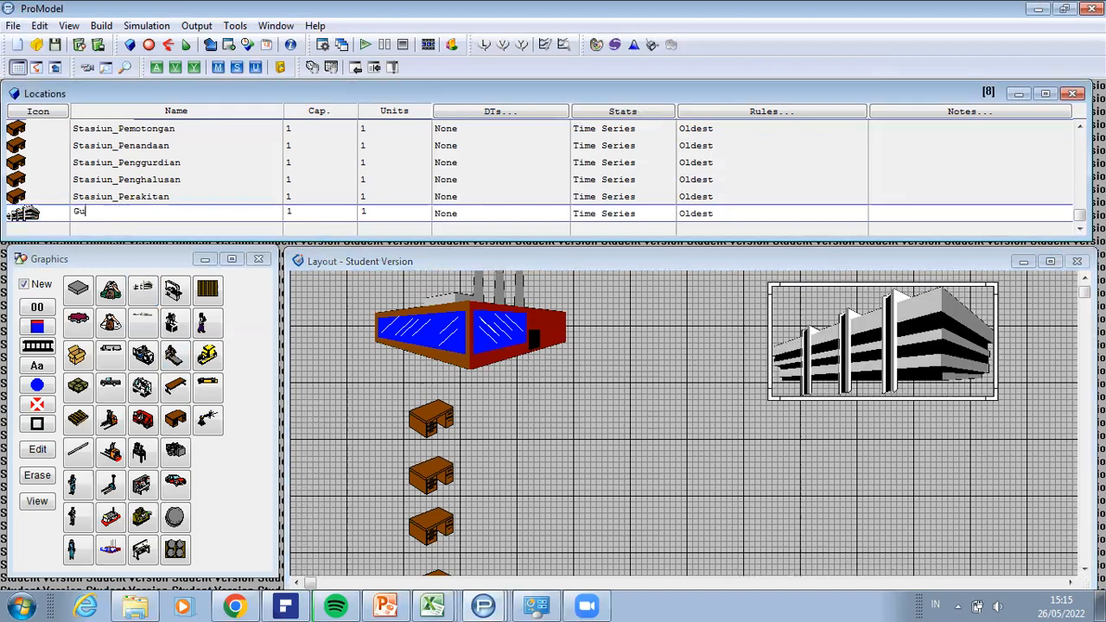
type("dang_Barang_Ja")
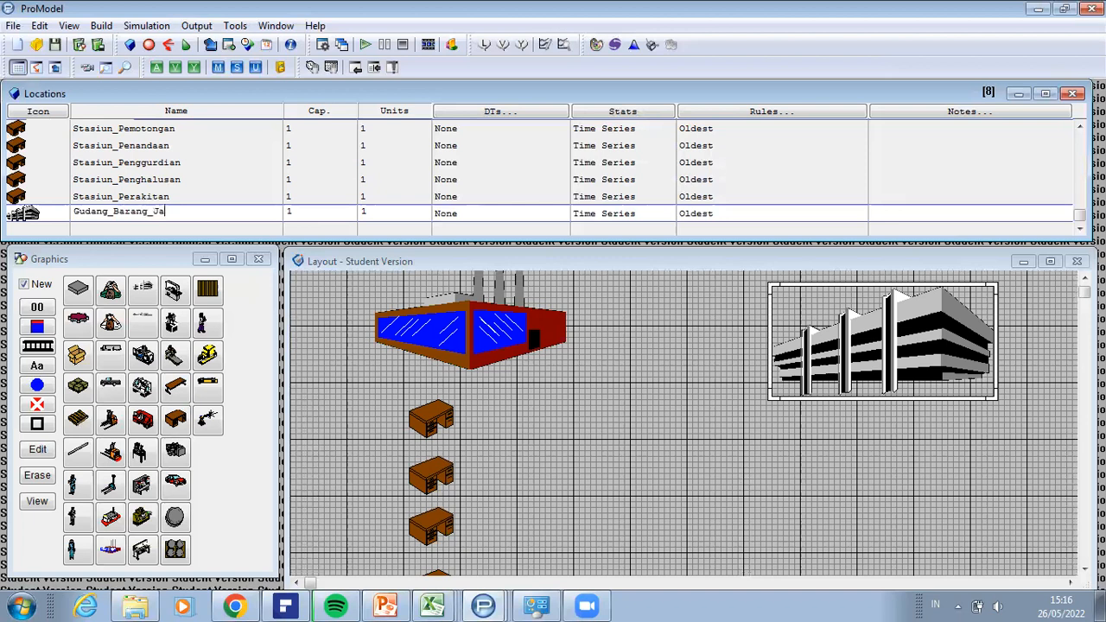
type("di")
Step: Review the units of the location records from Gudang_Bahan_Baku through Gudang_Barang_Jadi
left_click_drag(1076, 213, 1073, 132)
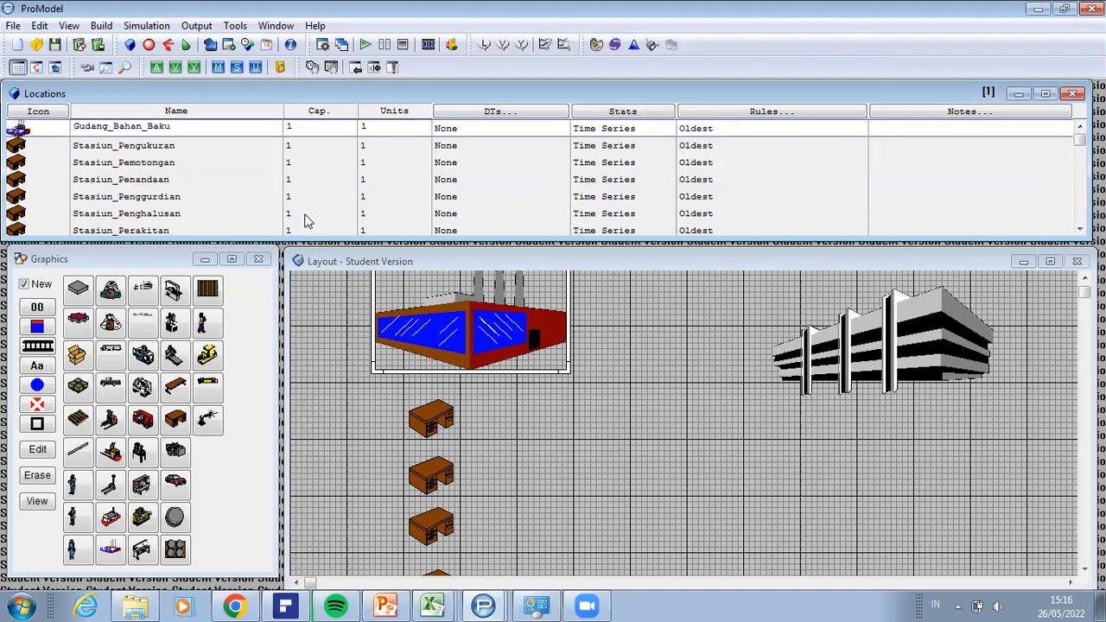
left_click(373, 145)
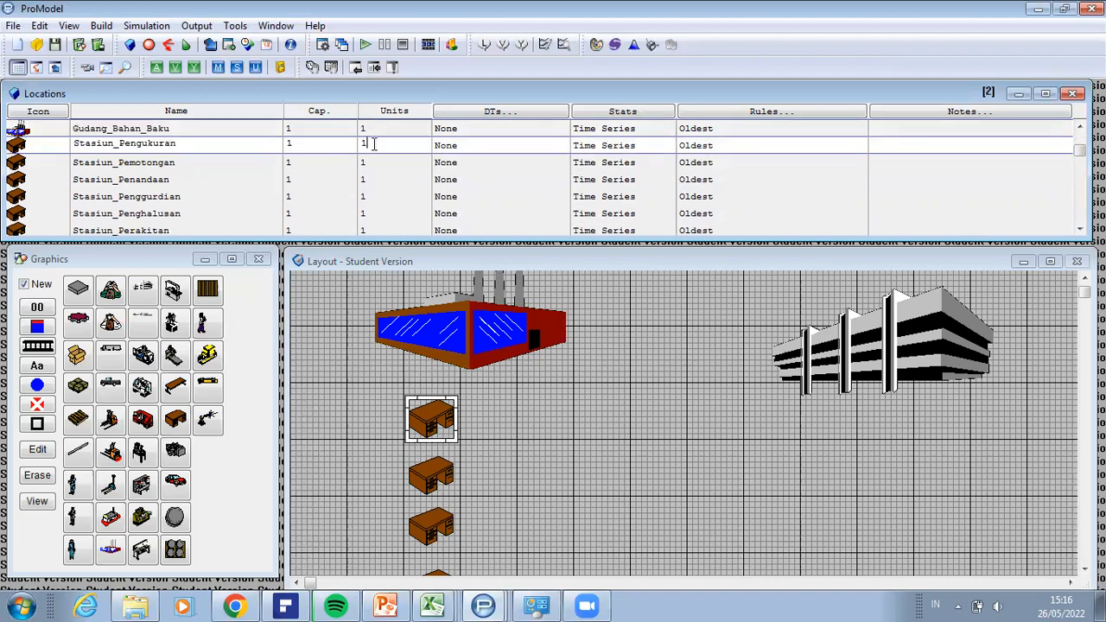
left_click_drag(374, 145, 363, 145)
key("Down")
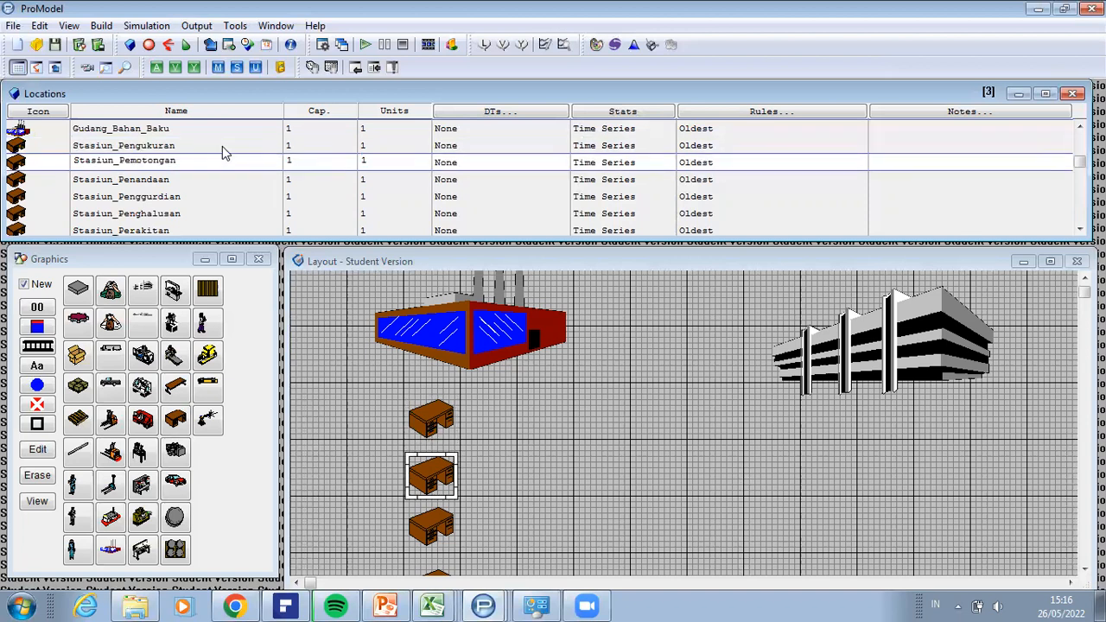
key("Down")
key("Down")
key("Down")
key("Down")
key("Down")
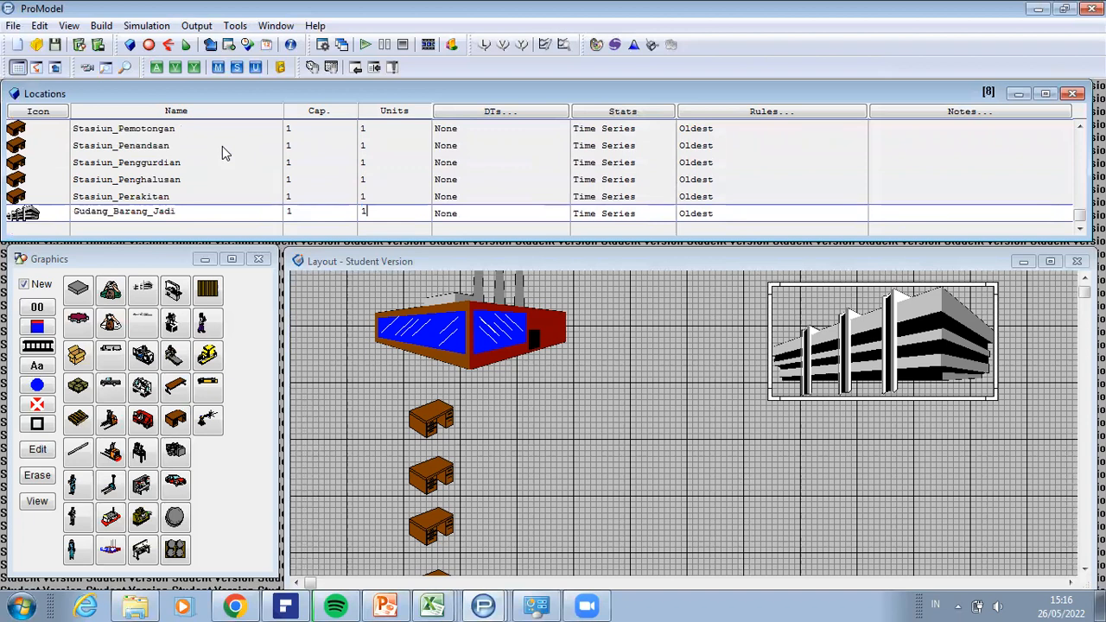
key("Up")
key("Up")
key("Up")
key("Up")
key("Up")
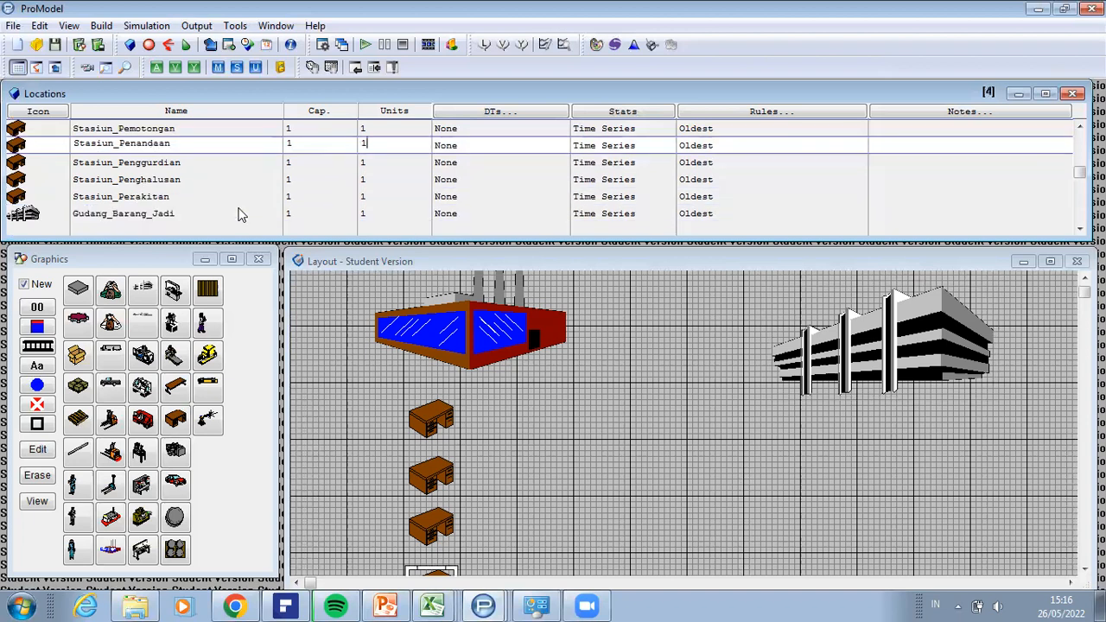
key("Up")
key("Up")
key("Up")
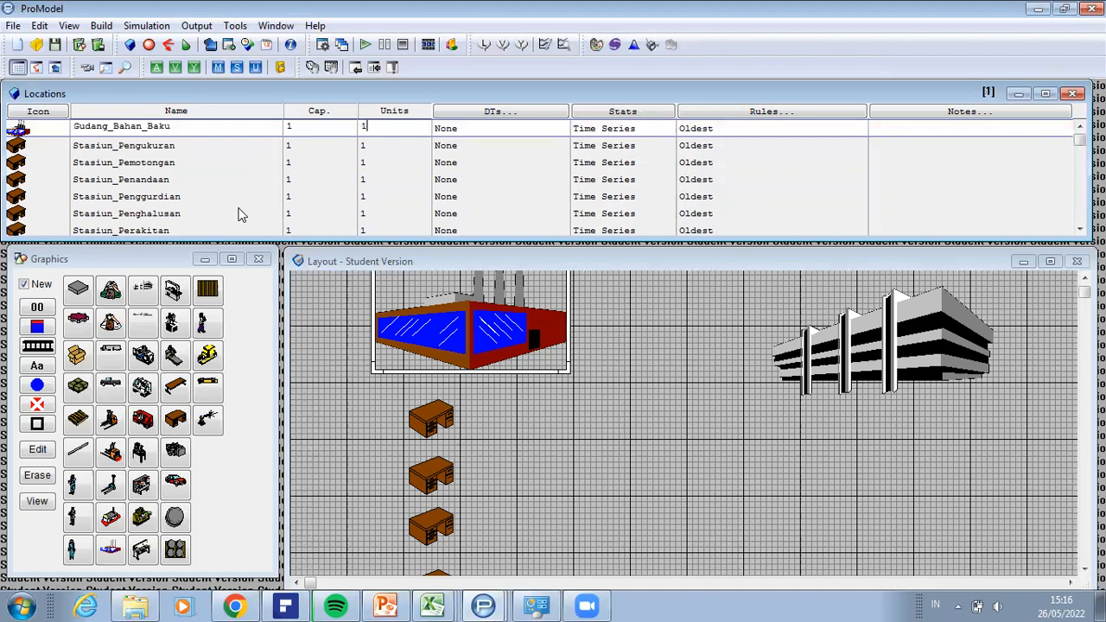
Step: Set the number of units of Stasiun_Pengukuran to 10
left_click(381, 146)
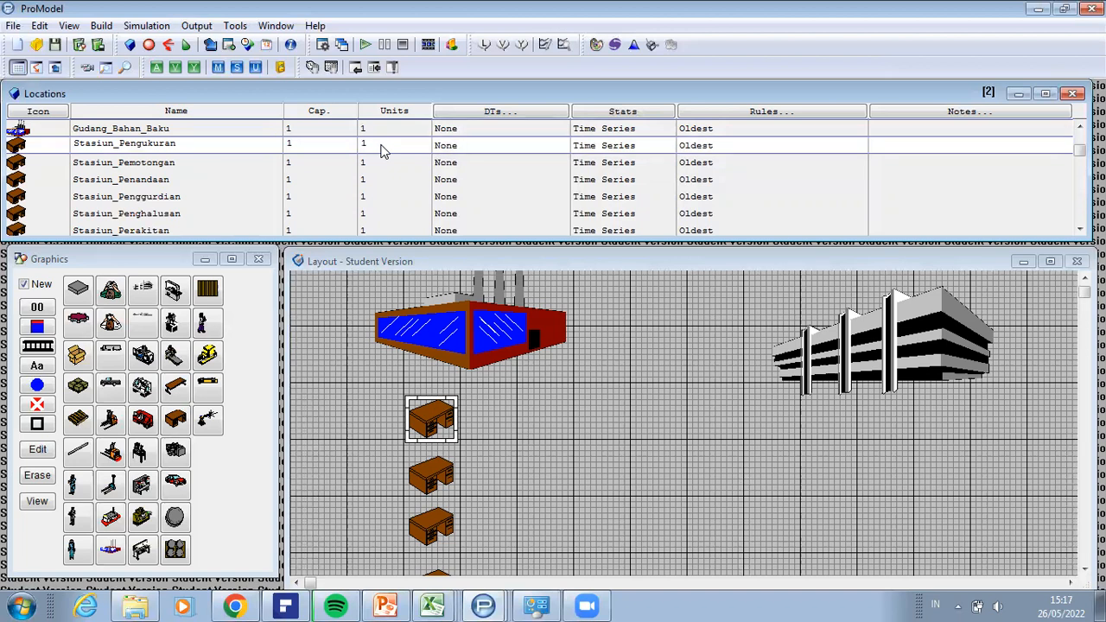
key("BackSpace")
type("10")
key("Return")
Step: Set the number of units of Stasiun_Pemotongan to 8
left_click(376, 169)
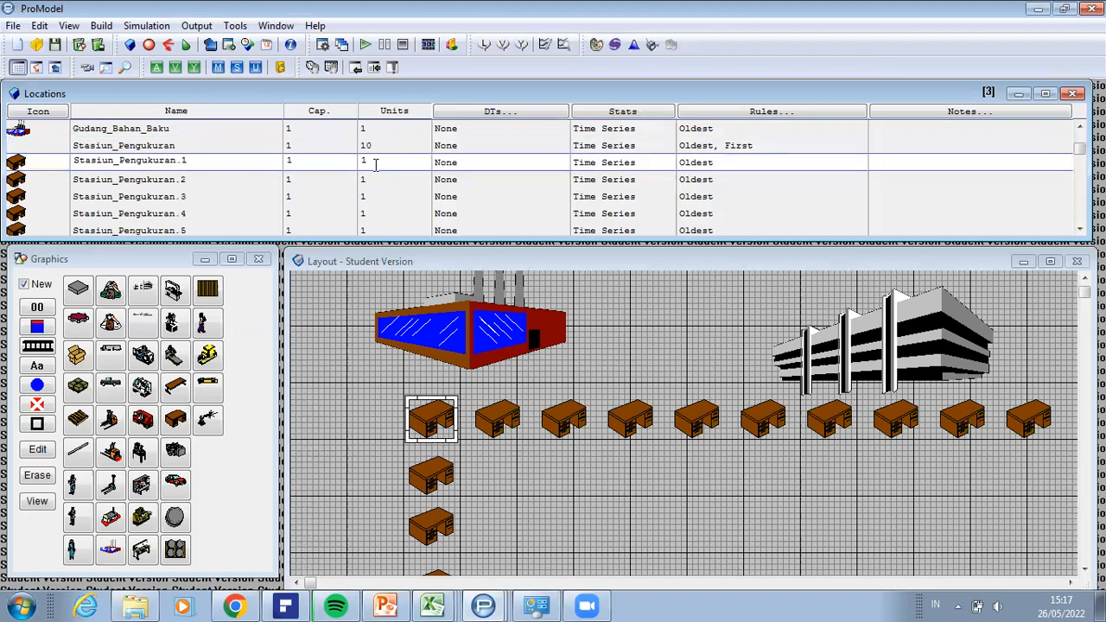
key("Down")
key("Down")
key("Down")
key("Down")
key("Down")
key("Down")
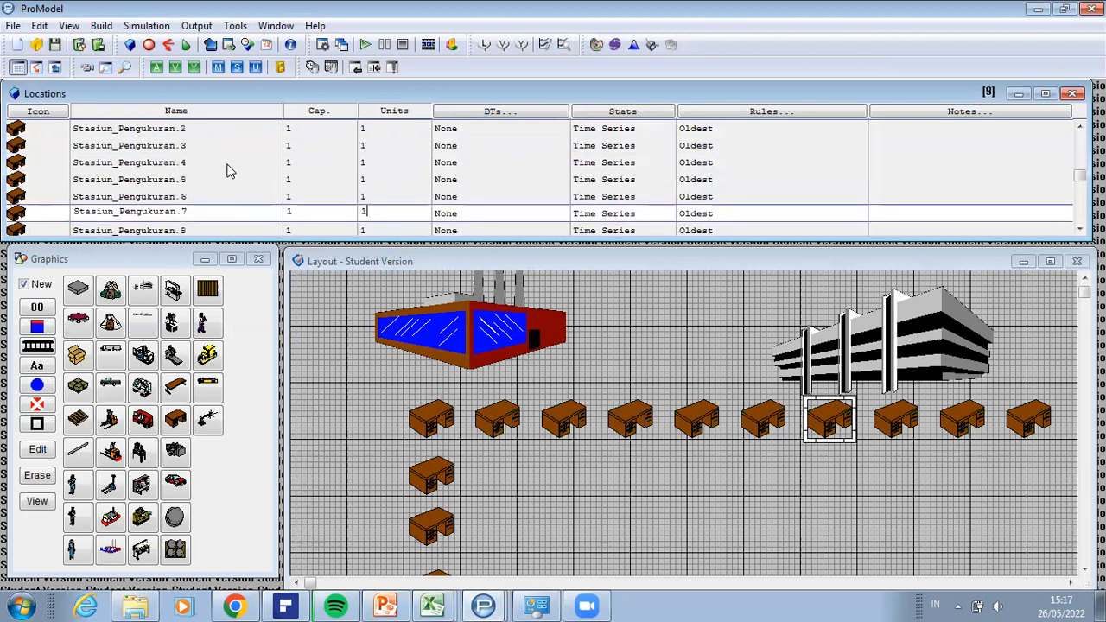
key("Down")
key("Down")
key("Down")
key("Down")
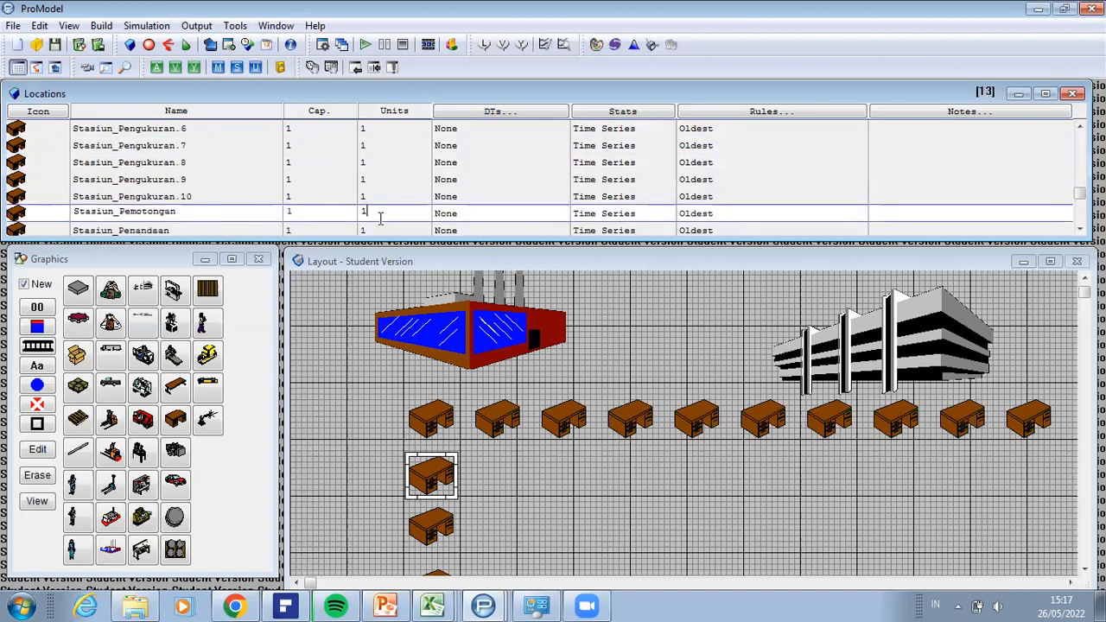
left_click_drag(354, 220, 348, 227)
key("BackSpace")
type("8")
key("Return")
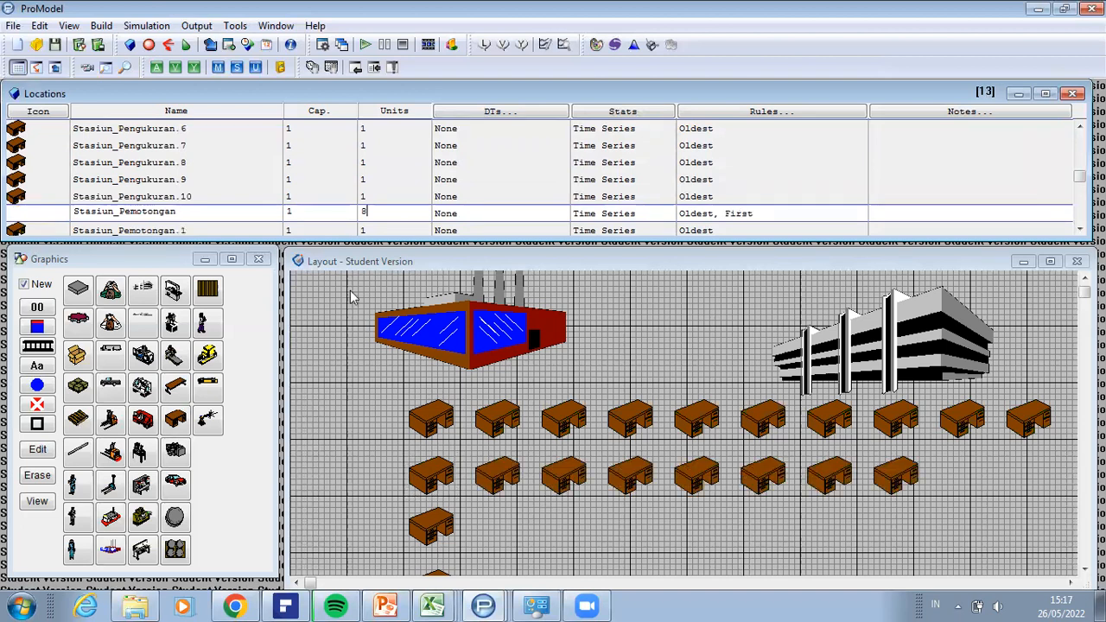
Step: Set the number of units of Stasiun_Penandaan to 10
key("Down")
key("Down")
key("Down")
key("Down")
key("Down")
key("Down")
key("Down")
key("Down")
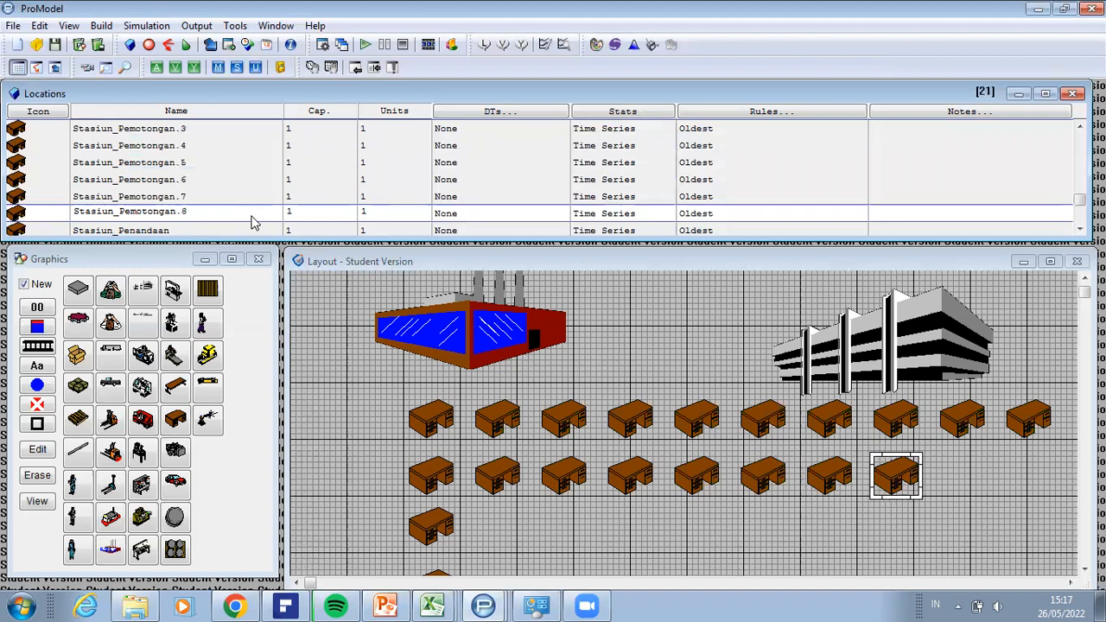
key("Down")
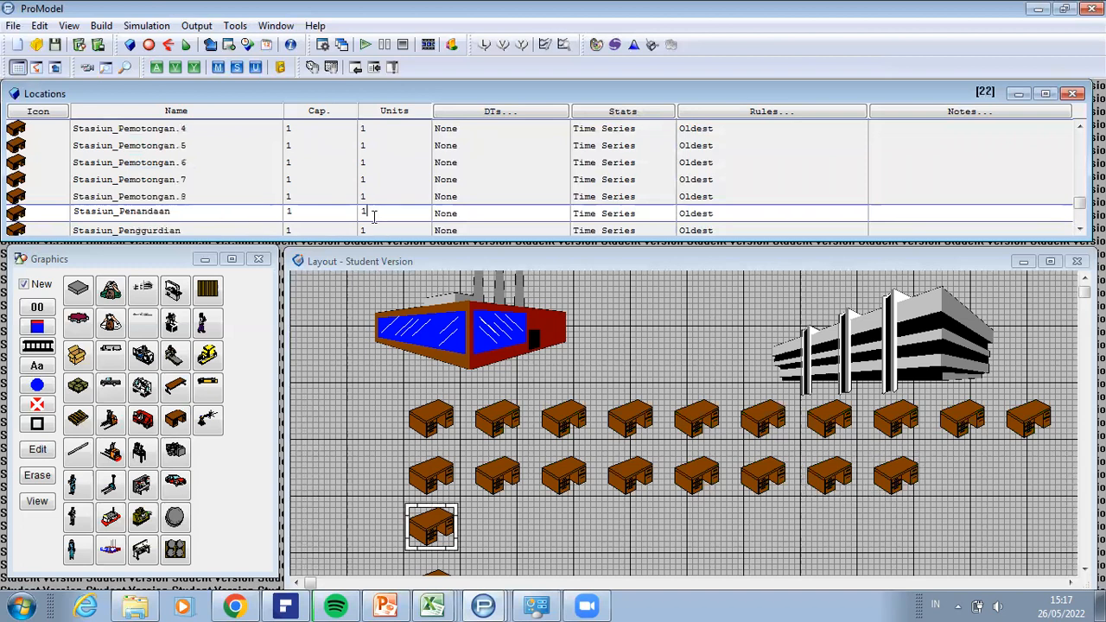
key("BackSpace")
type("10")
key("Return")
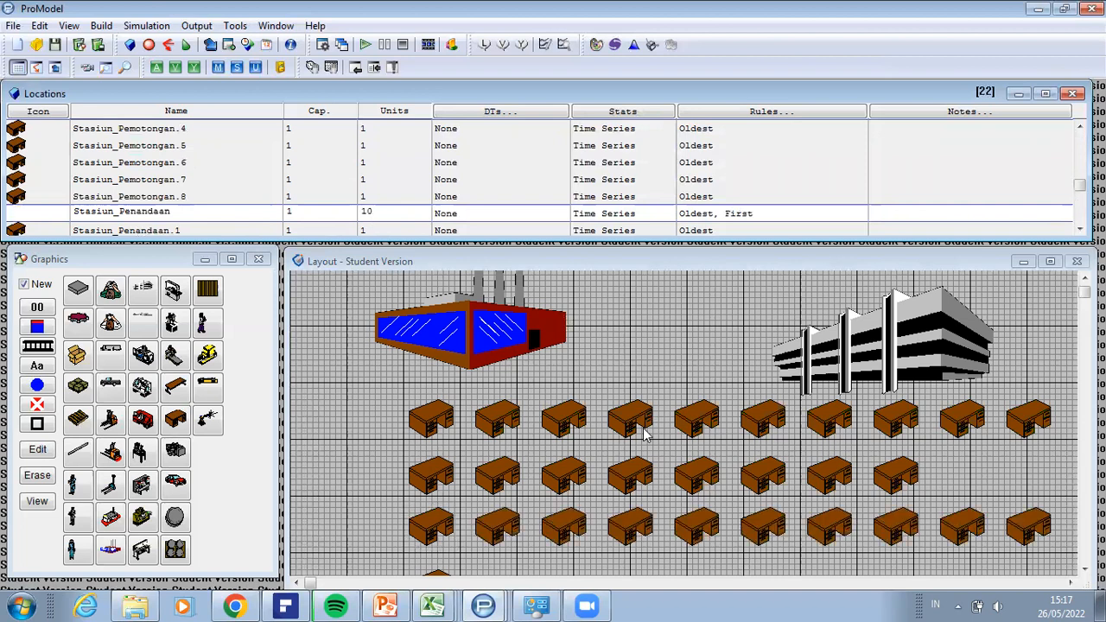
Step: Set the number of units of Stasiun_Penggurdian to 5
key("Down")
key("Down")
key("Down")
key("Down")
key("Down")
key("Down")
key("Down")
key("Down")
key("Down")
key("Down")
key("Down")
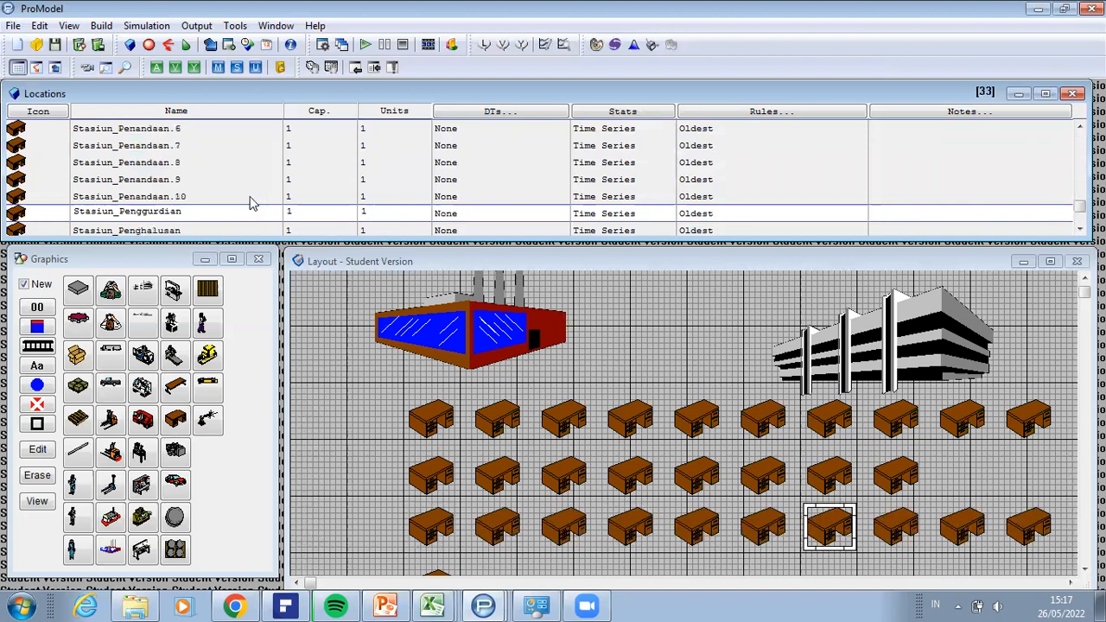
key("Down")
key("Down")
key("Down")
key("Up")
key("Up")
key("Up")
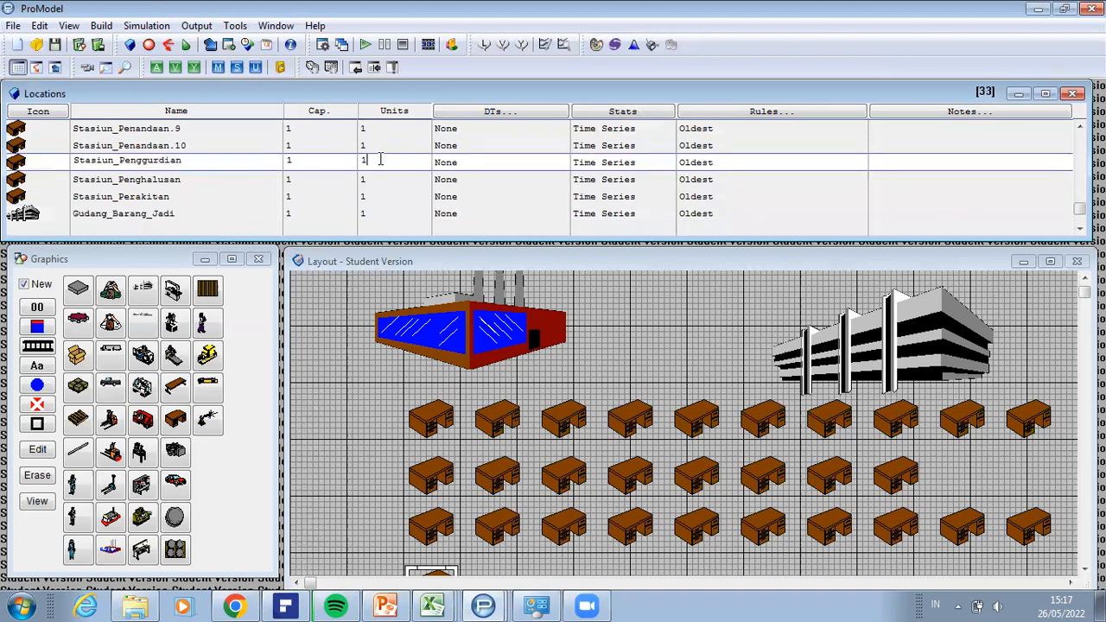
left_click_drag(352, 161, 350, 161)
type("3")
key("Return")
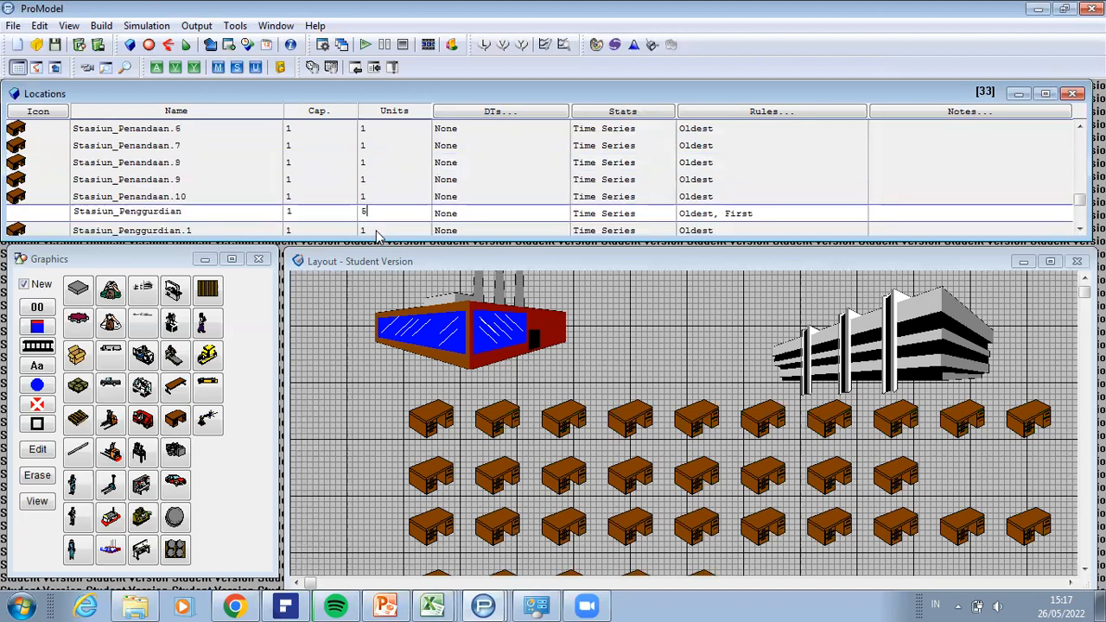
Step: Set the number of units of Stasiun_Penghalusan to 5
scroll(190, 186, "down", 5)
scroll(254, 204, "down", 1)
left_click_drag(380, 216, 309, 215)
type("5")
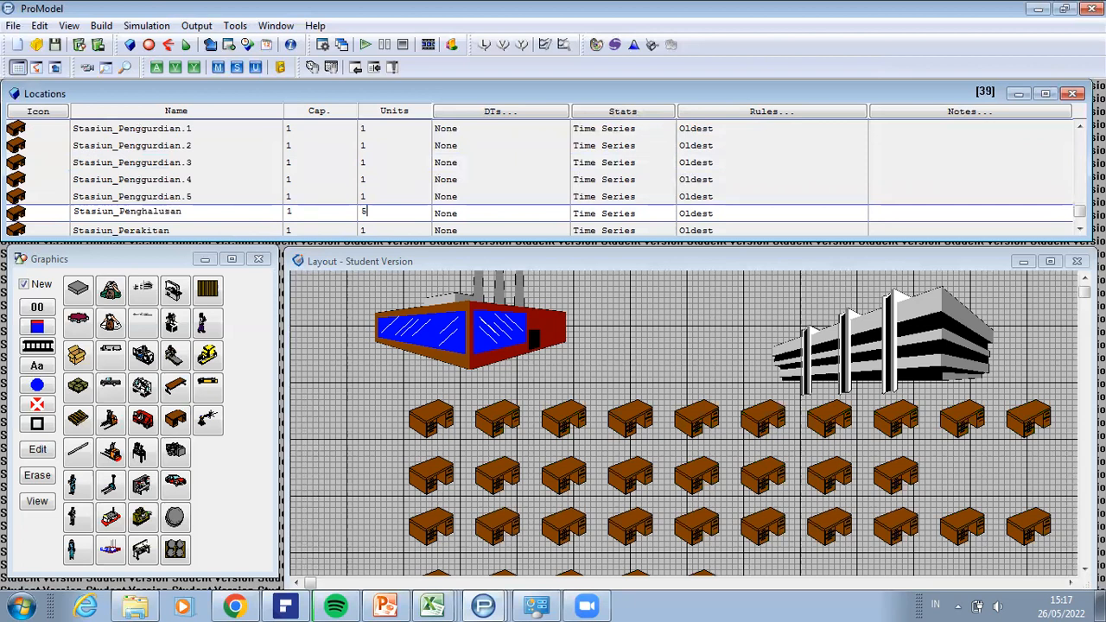
key("Return")
Step: Set the number of units of Stasiun_Perakitan to 5
scroll(223, 201, "down", 7)
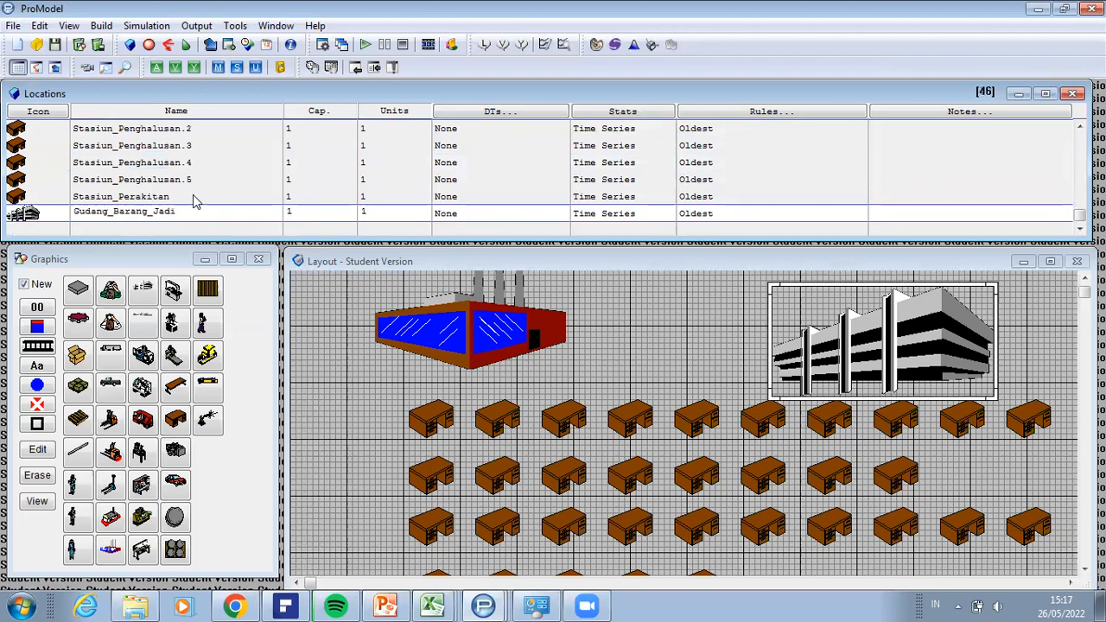
left_click(176, 198)
left_click_drag(366, 198, 349, 199)
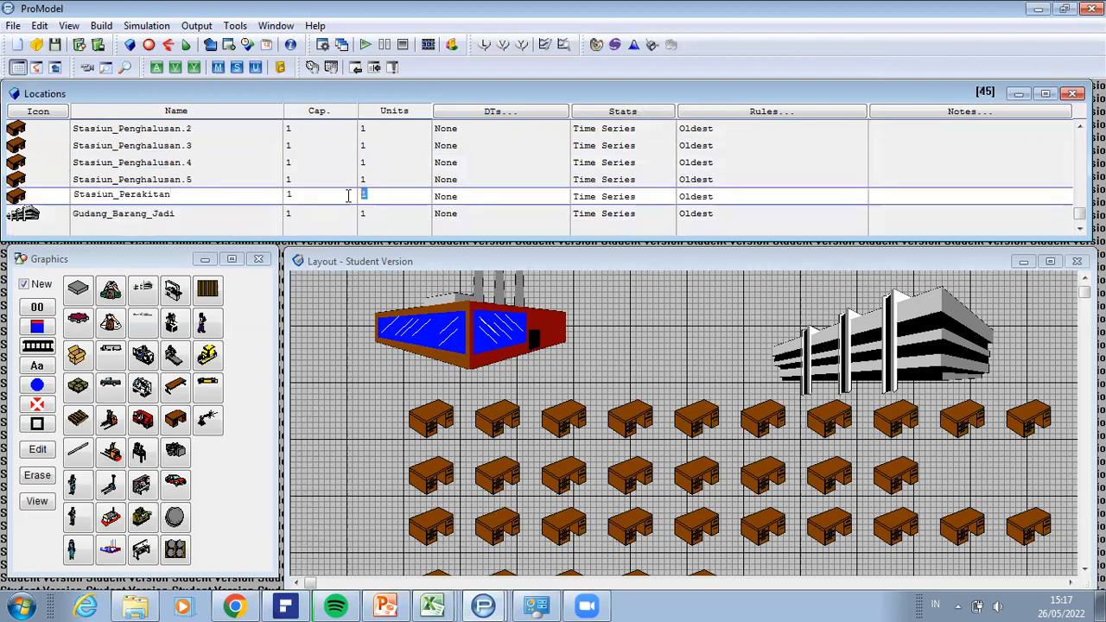
type("5")
key("Return")
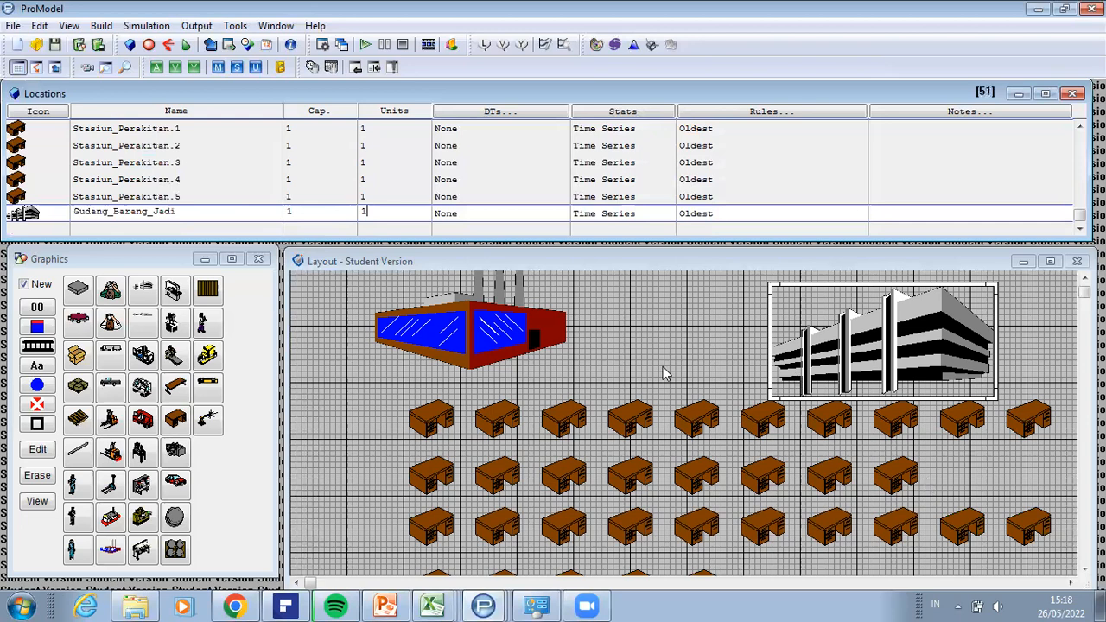
Step: Shift the layout window slightly and check the Stasiun_Pengukuran row by selecting its first and last desks
left_click(446, 216)
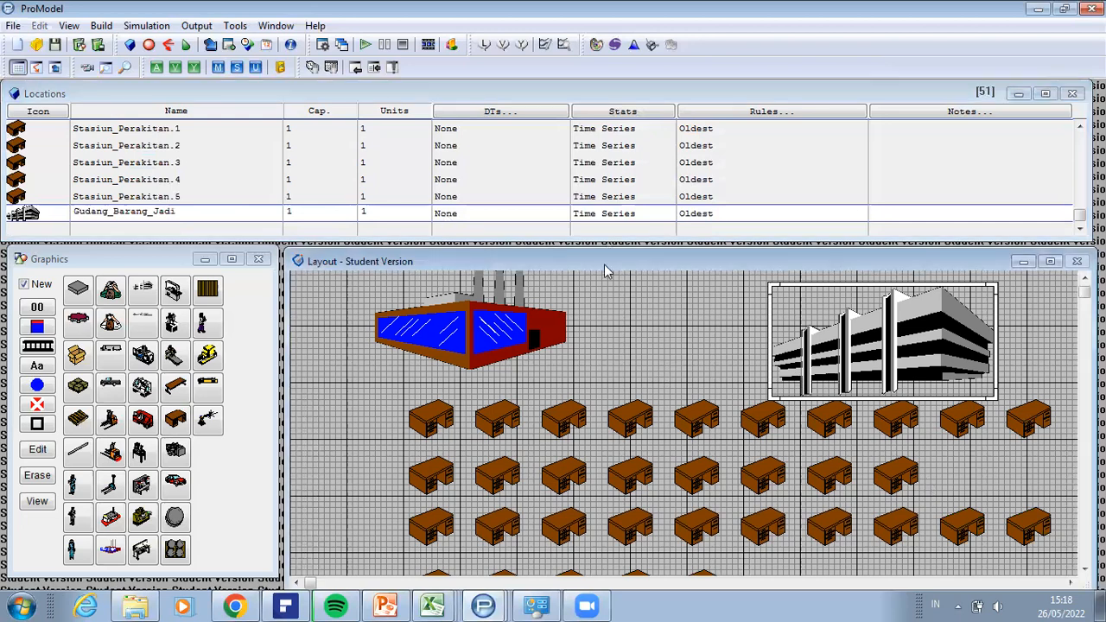
left_click_drag(596, 257, 585, 245)
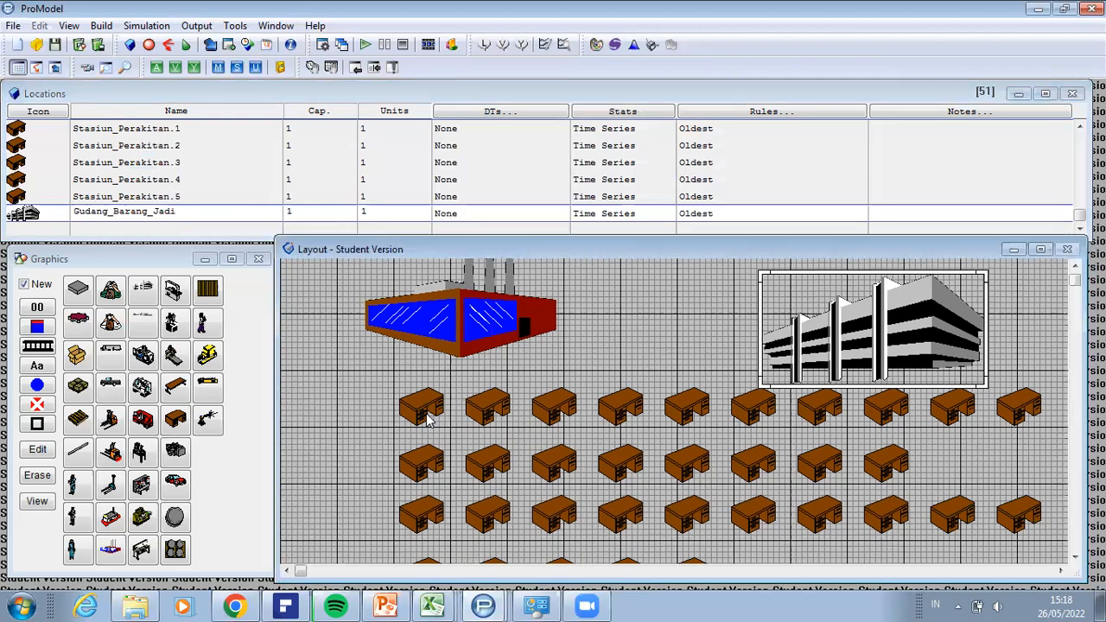
left_click(425, 418)
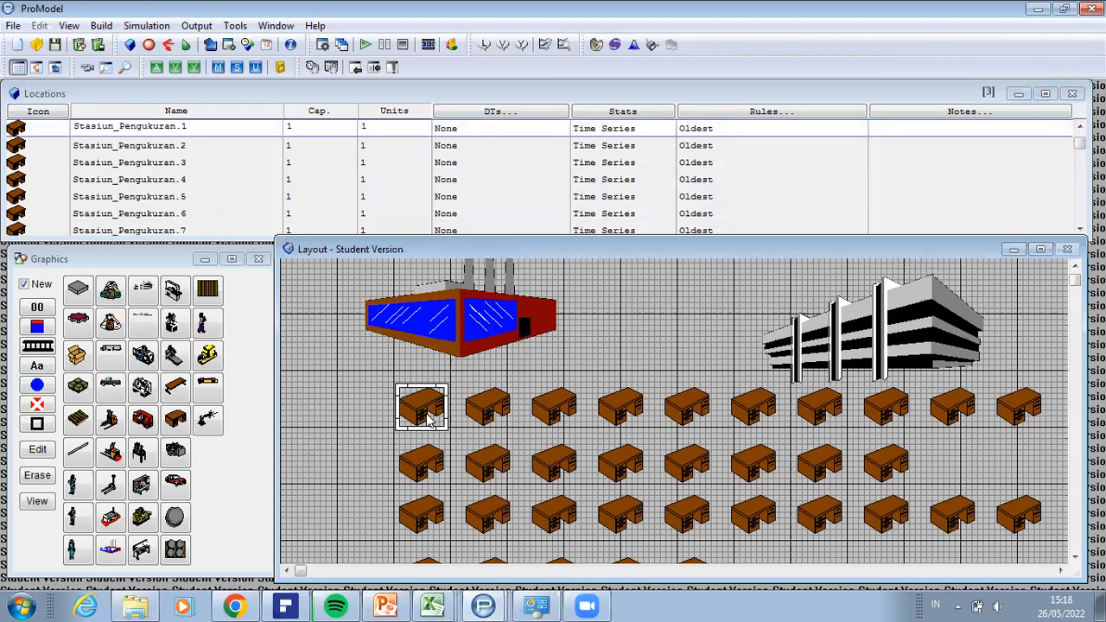
left_click(1019, 405)
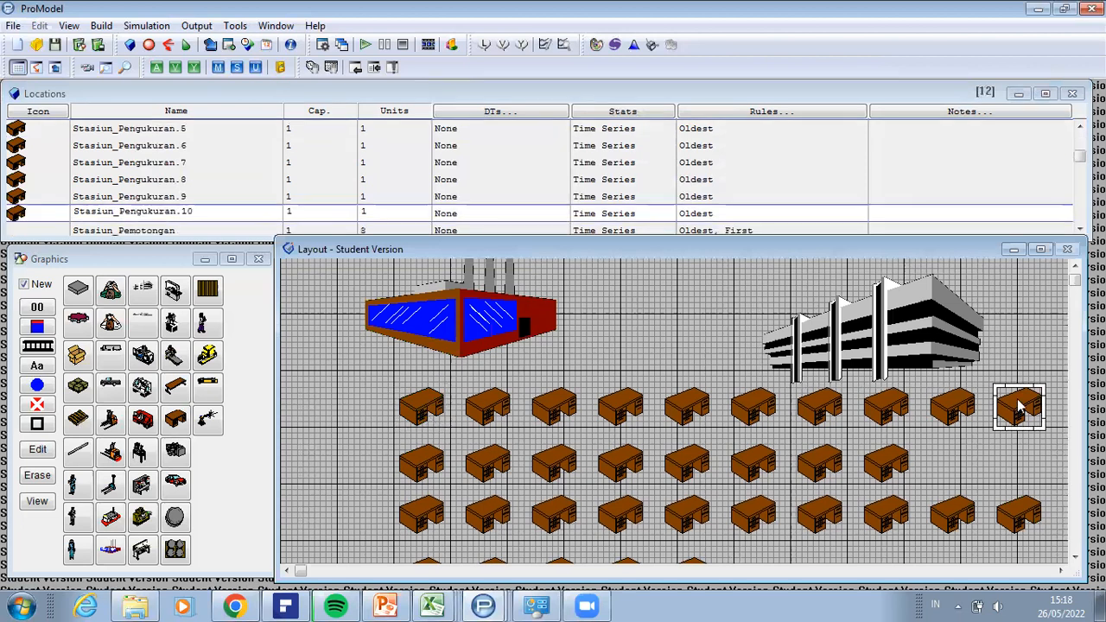
Step: Check the Stasiun_Pemotongan, Stasiun_Penandaan, Stasiun_Penggurdian, Stasiun_Penghalusan and Stasiun_Perakitan rows by selecting their desks in the layout
left_click(431, 474)
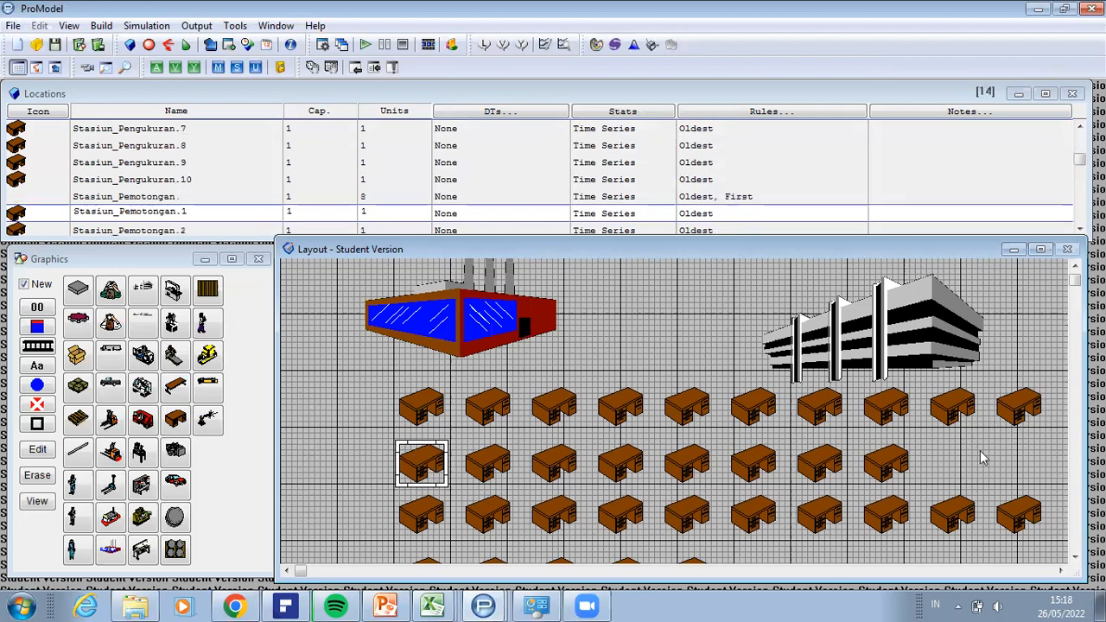
left_click(895, 462)
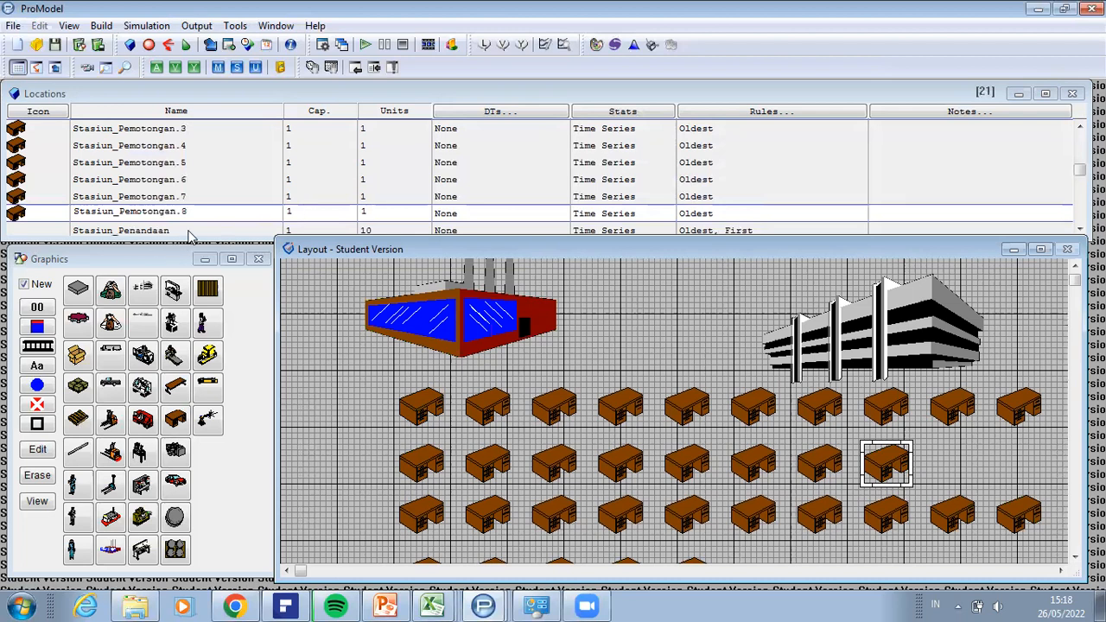
left_click(423, 518)
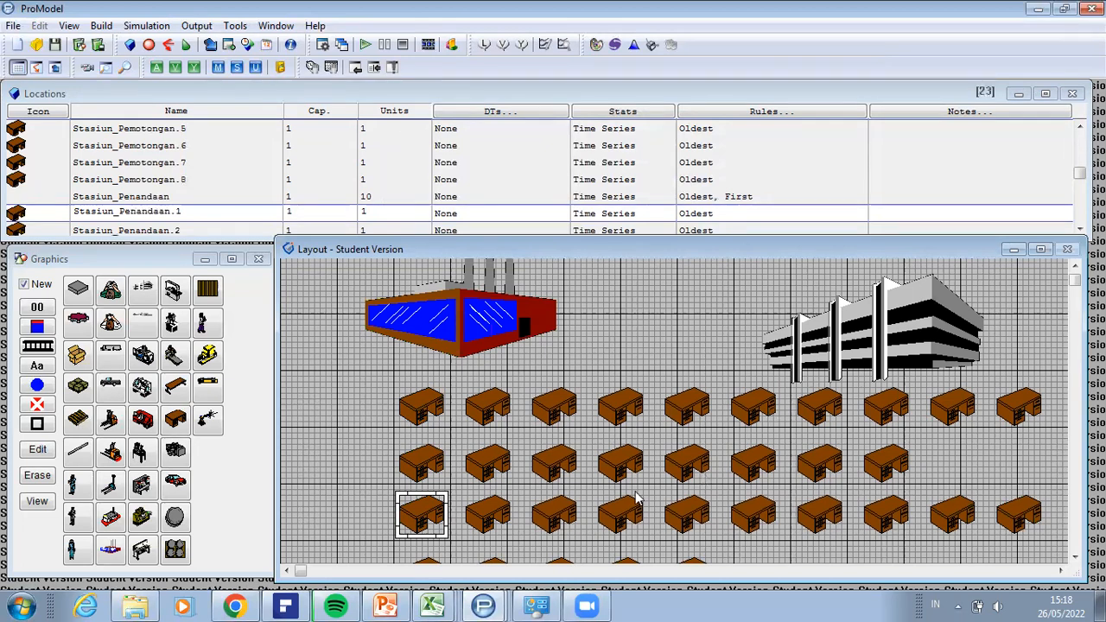
left_click(433, 563)
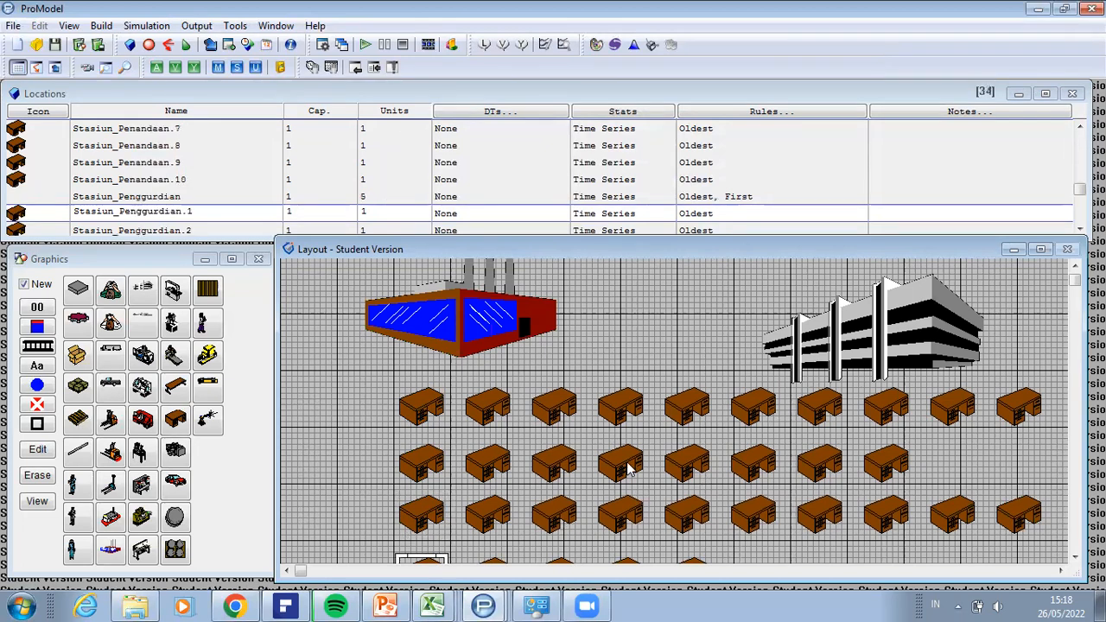
left_click(1075, 558)
left_click(1075, 558)
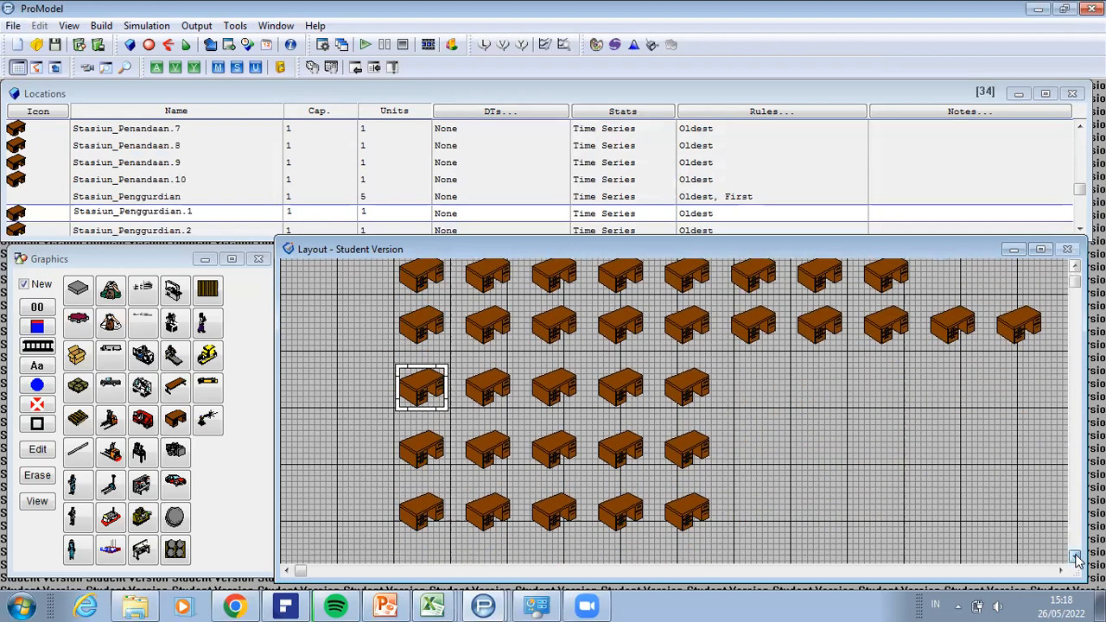
left_click(427, 446)
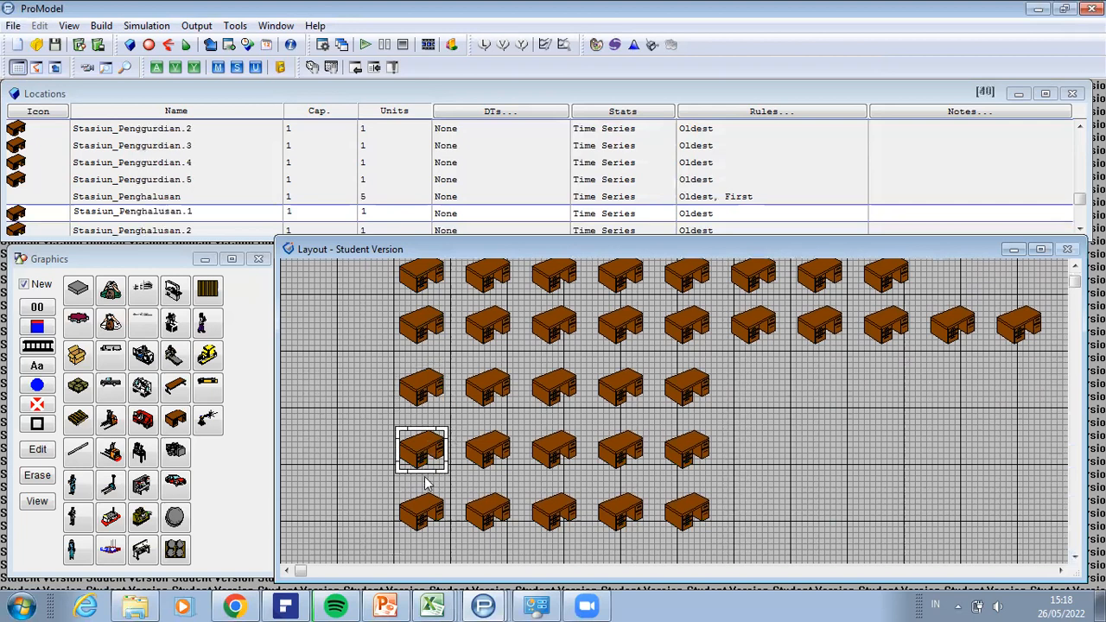
left_click(425, 510)
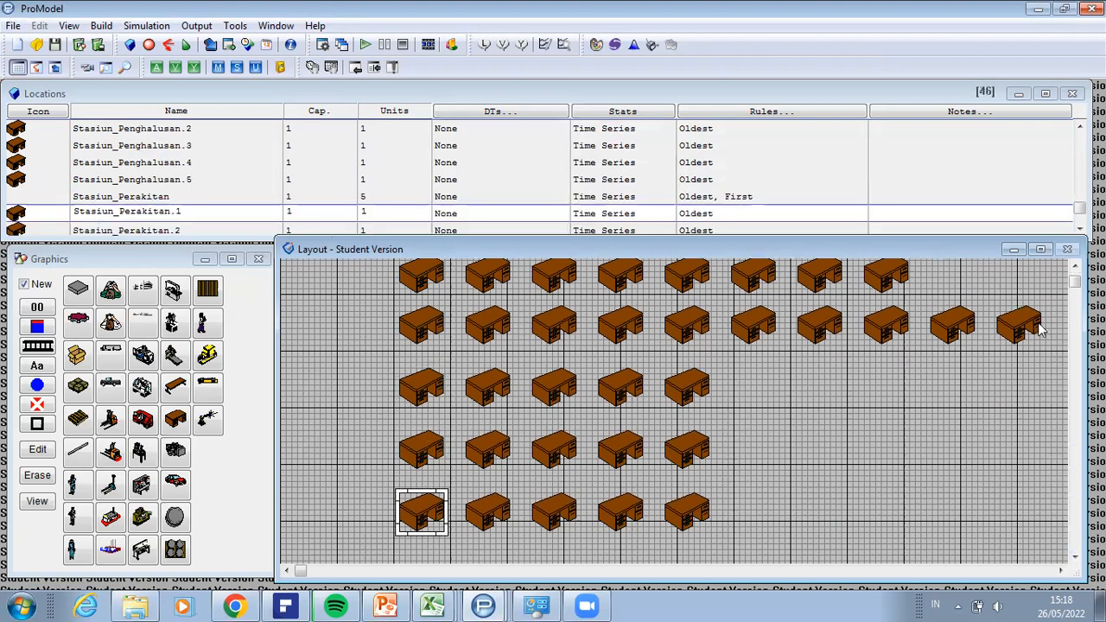
Step: Check the Gudang_Barang_Jadi location by selecting its grey building in the layout
left_click(1074, 269)
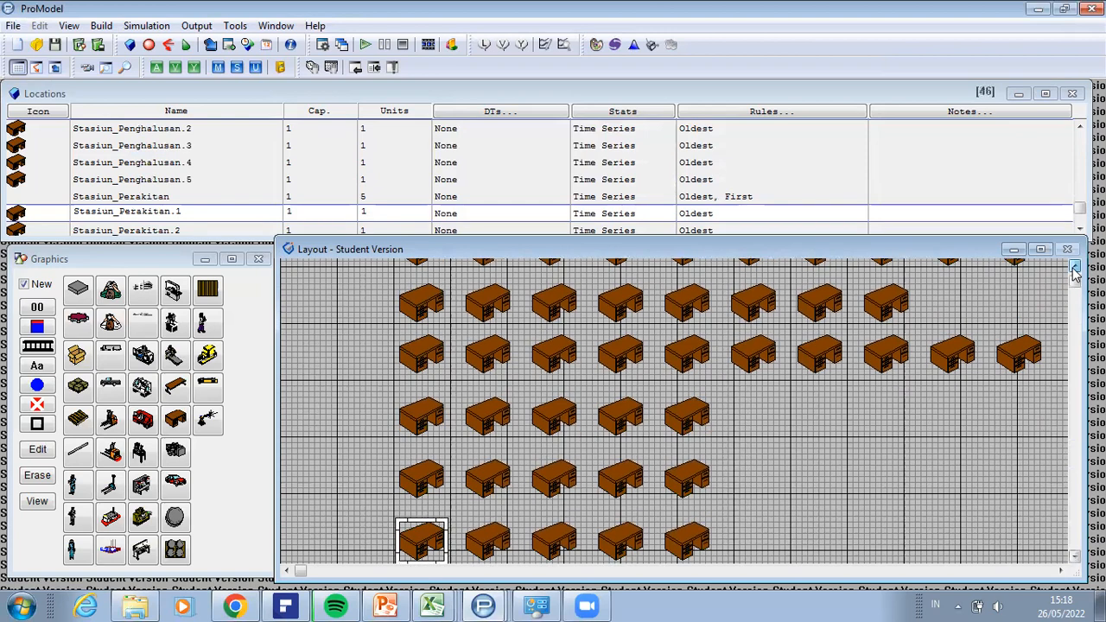
scroll(970, 316, "up", 5)
scroll(817, 341, "up", 1)
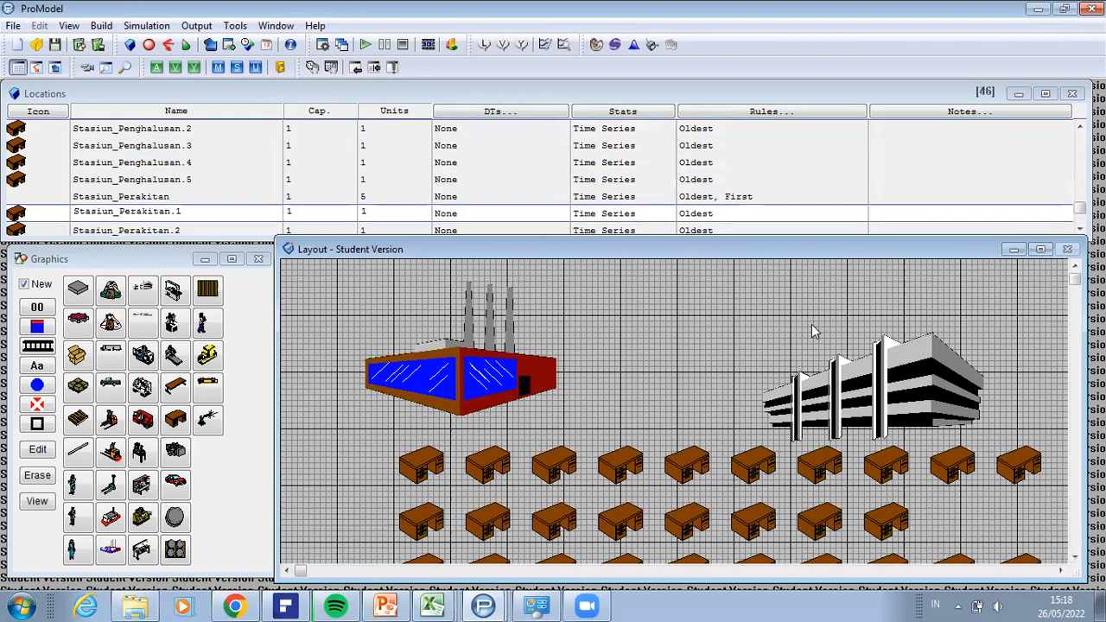
left_click(858, 370)
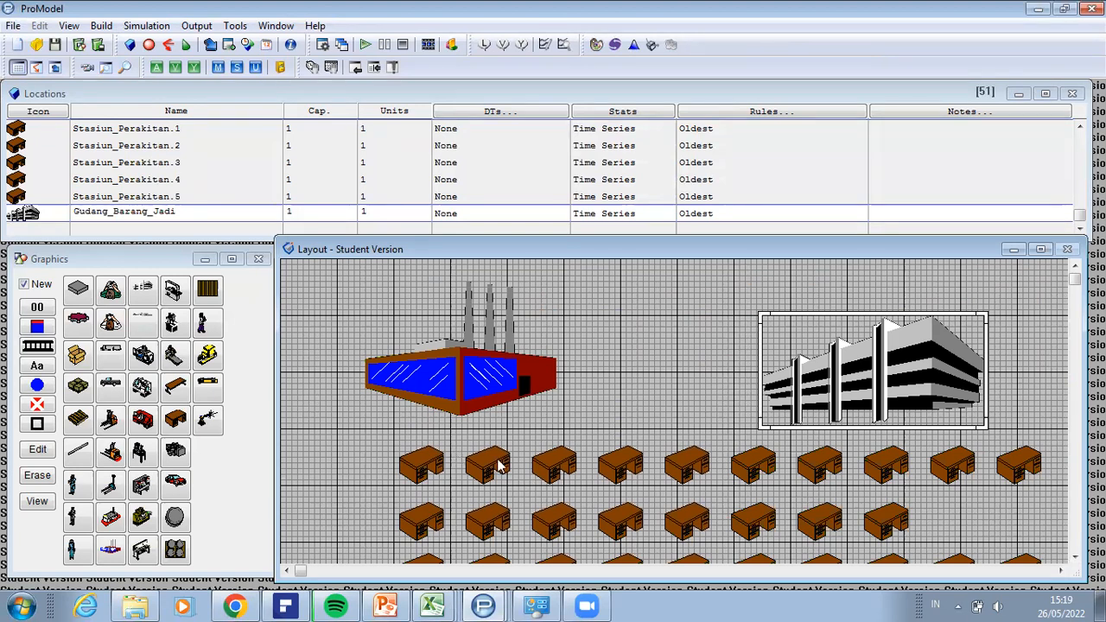
Step: Shift the layout window slightly and try to box-select the rows of desks under the Stasiun_Pengukuran row
left_click(1075, 559)
left_click(1075, 559)
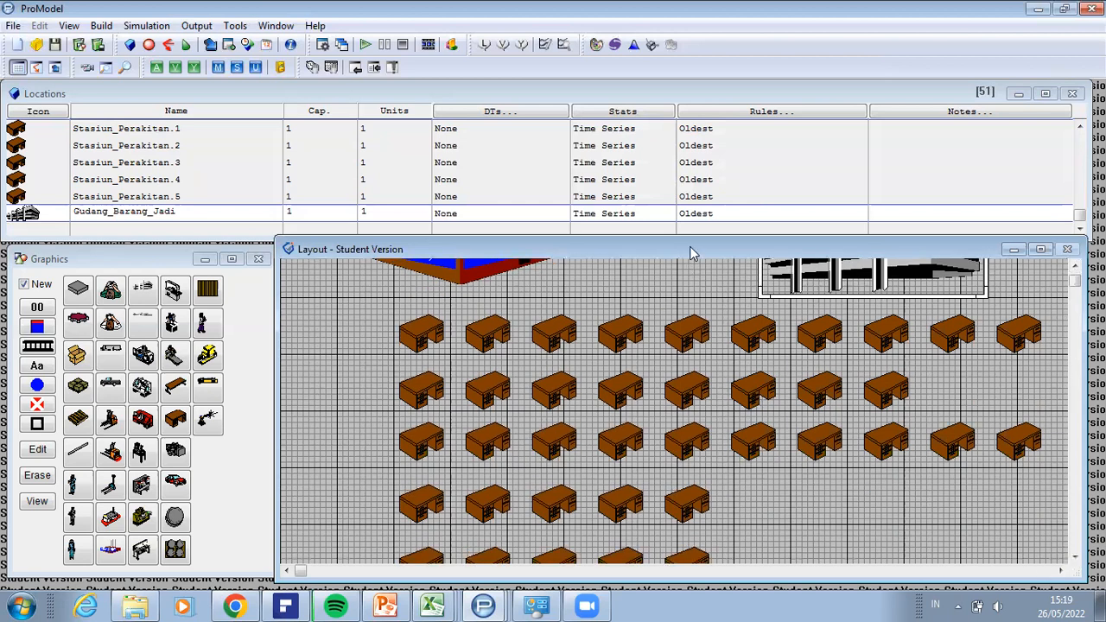
left_click_drag(689, 246, 695, 237)
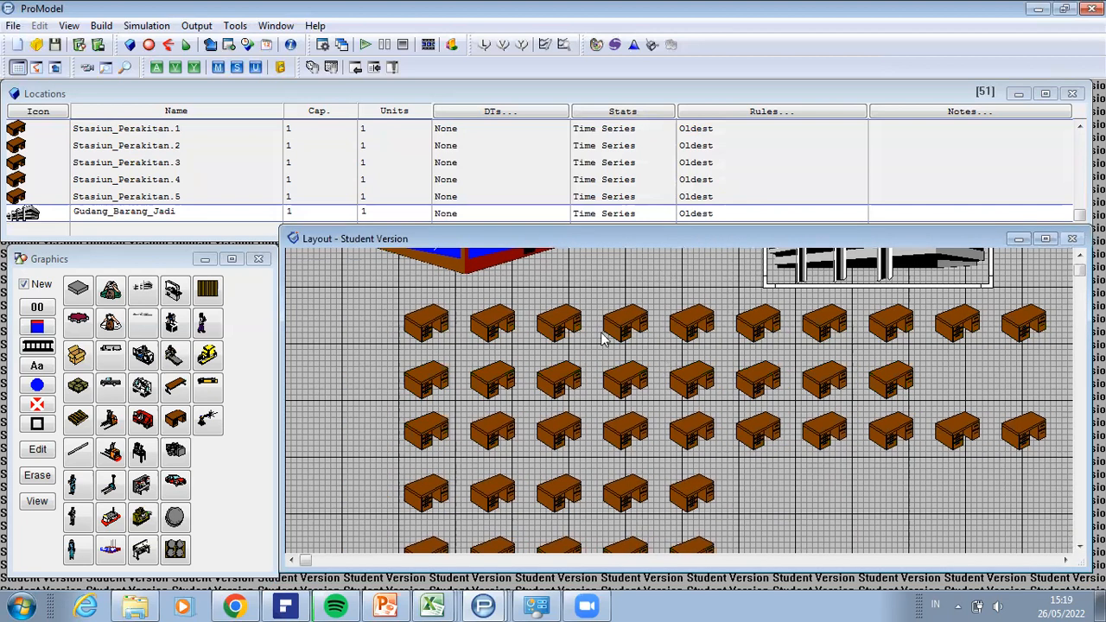
left_click_drag(392, 350, 902, 557)
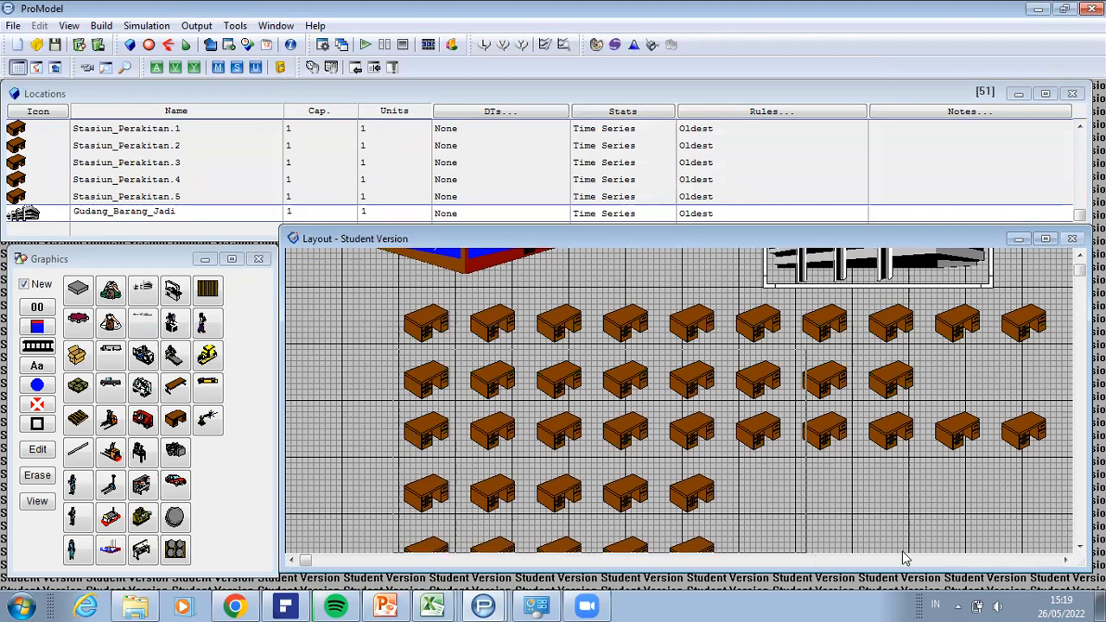
left_click_drag(1005, 554, 1056, 554)
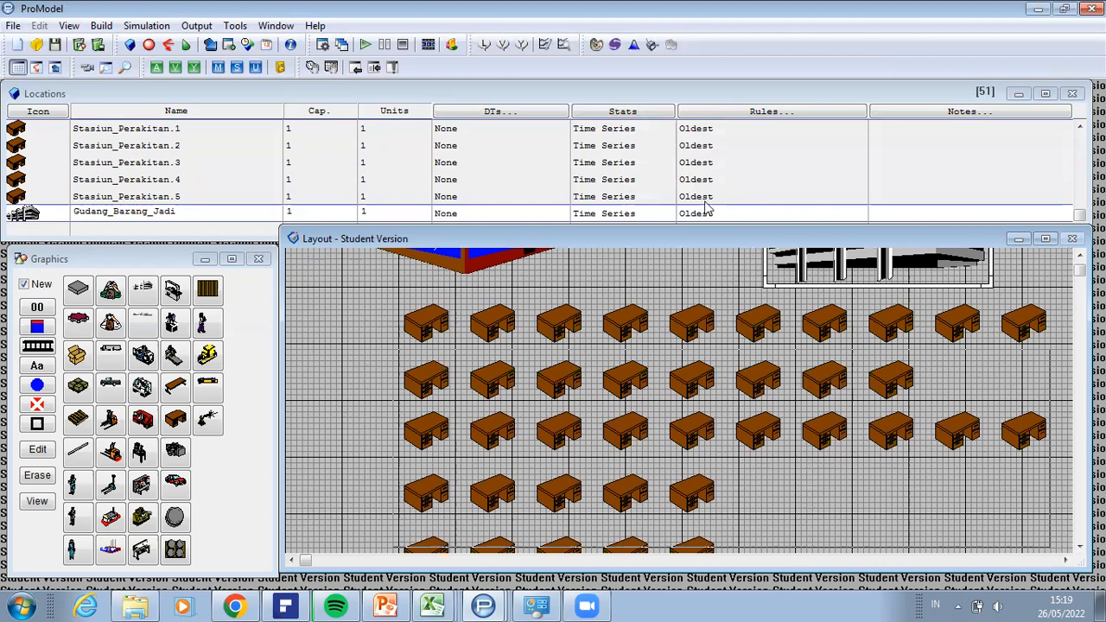
Step: Reduce the layout zoom to 50% and further to 25%, and box-select the six rows of desks
left_click(69, 26)
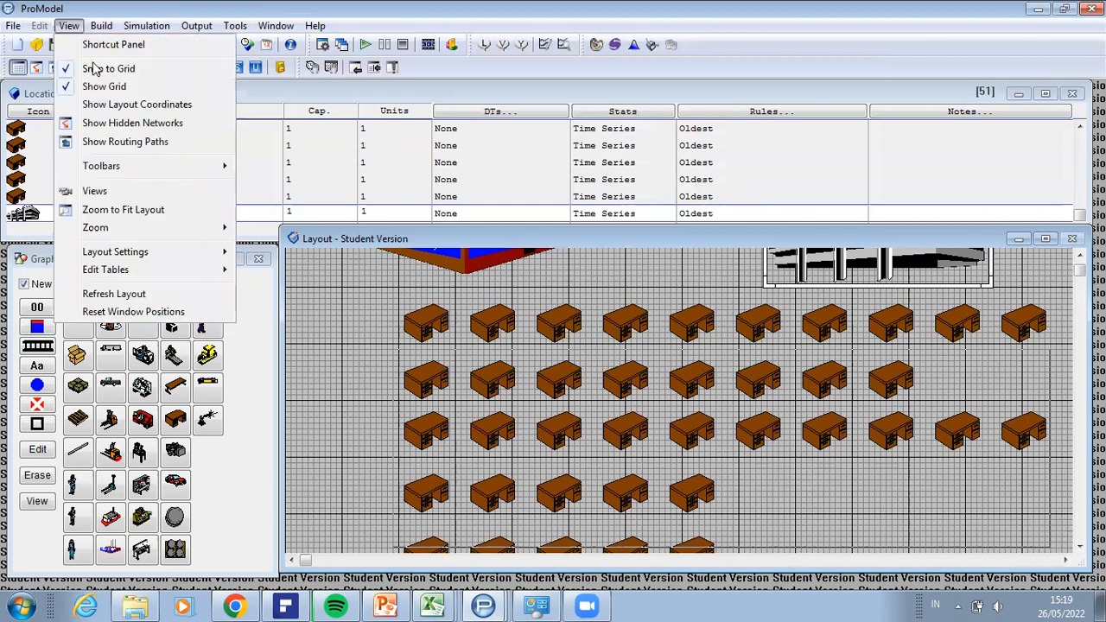
mouse_move(171, 235)
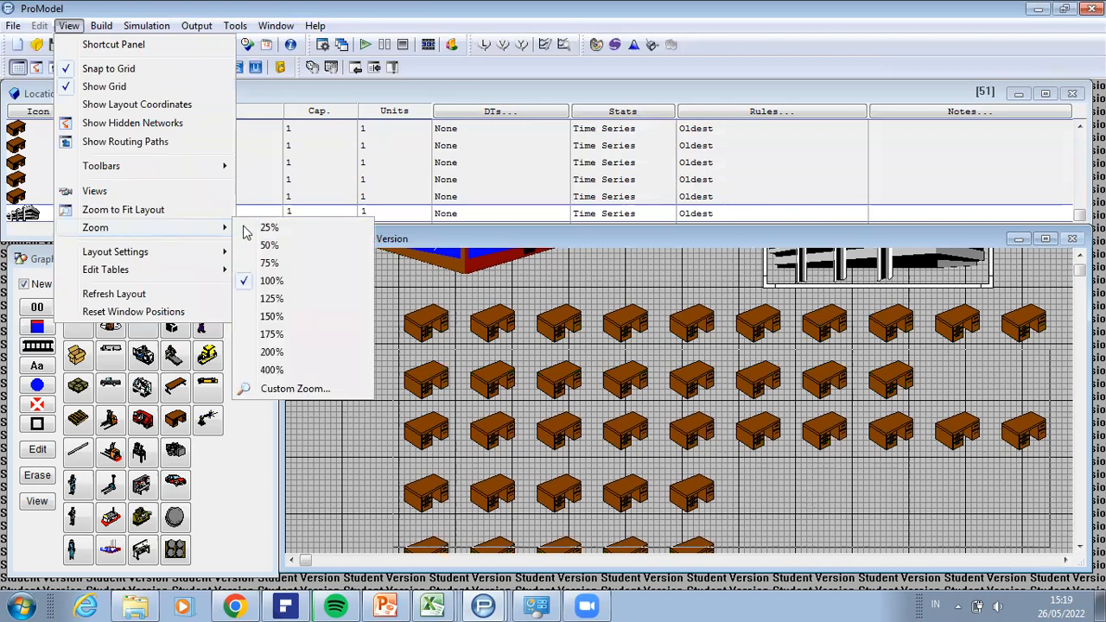
left_click(270, 245)
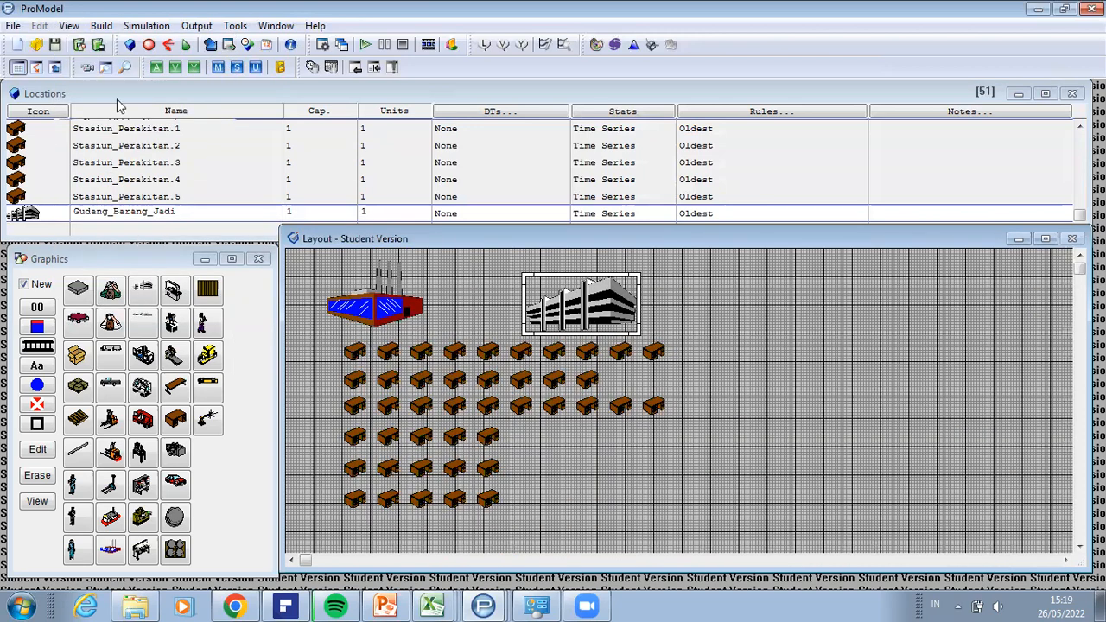
key("alt+v")
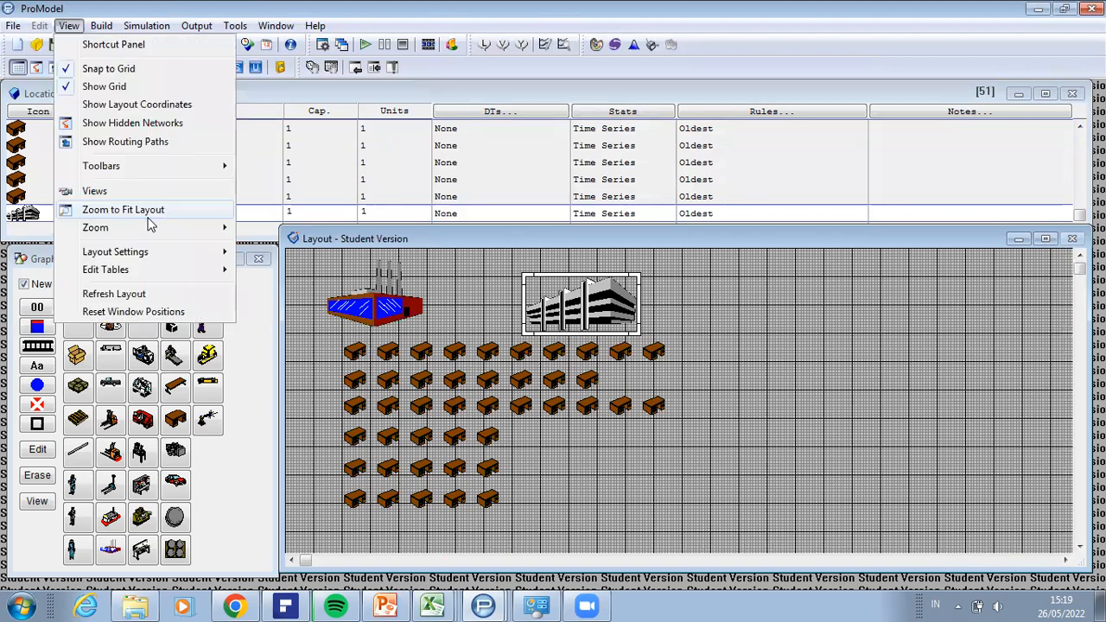
mouse_move(152, 228)
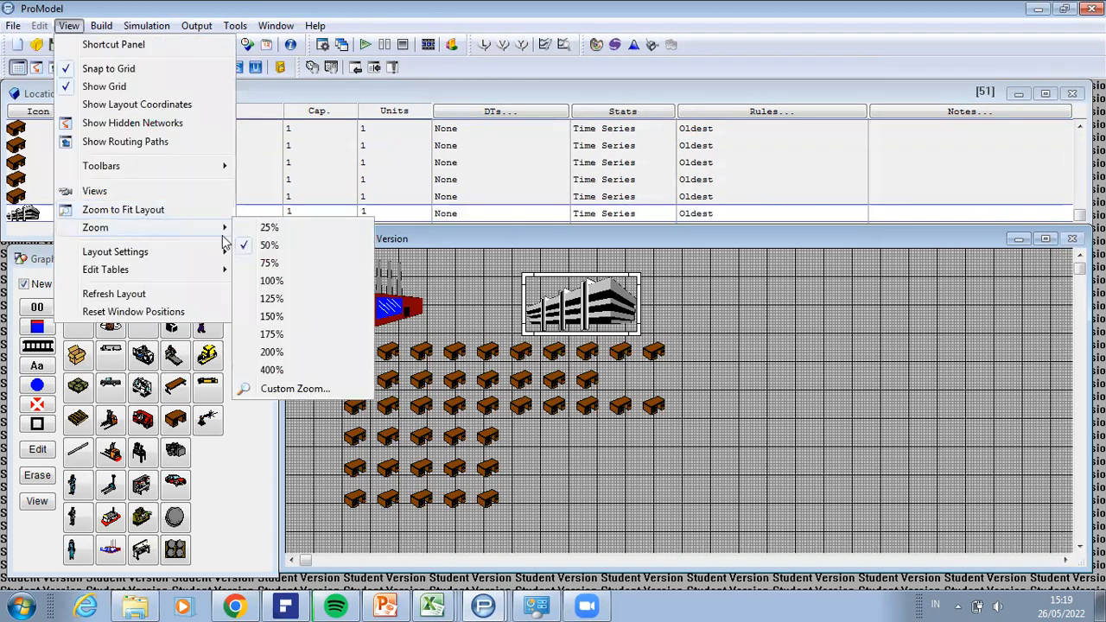
left_click(268, 230)
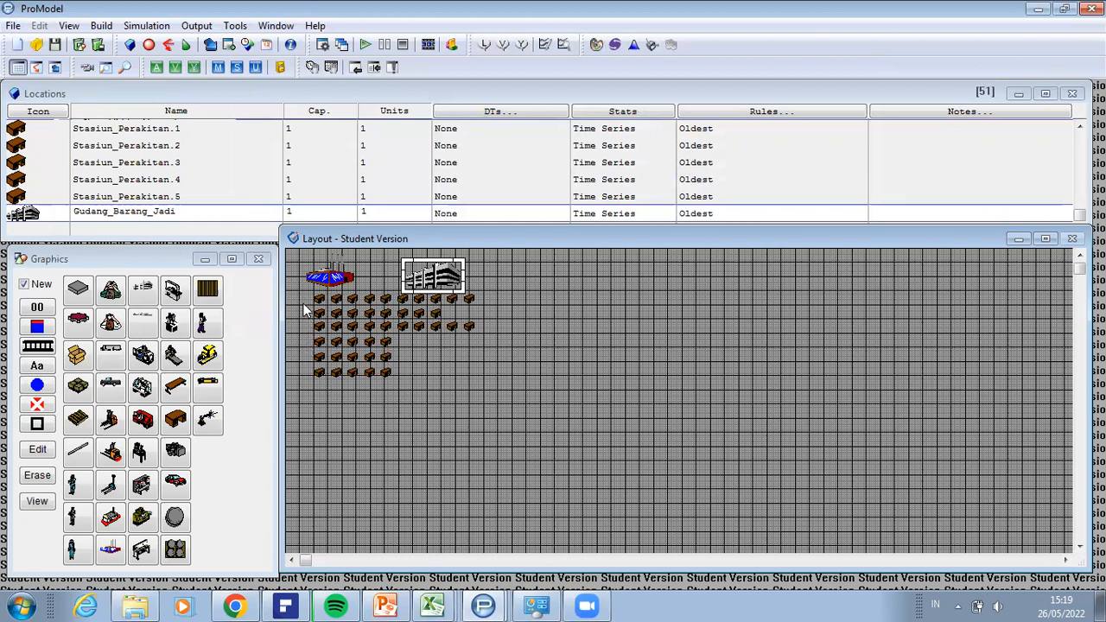
left_click_drag(306, 333, 495, 387)
Step: Set the layout zoom to 75% and view the six rows of desks
left_click(69, 25)
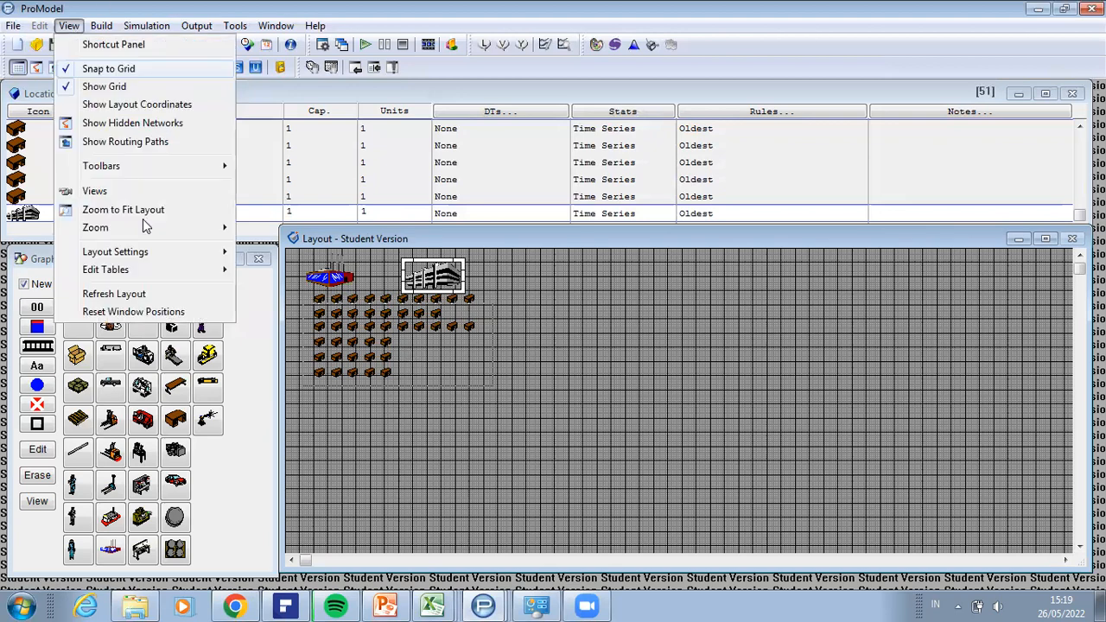
mouse_move(156, 227)
left_click(270, 262)
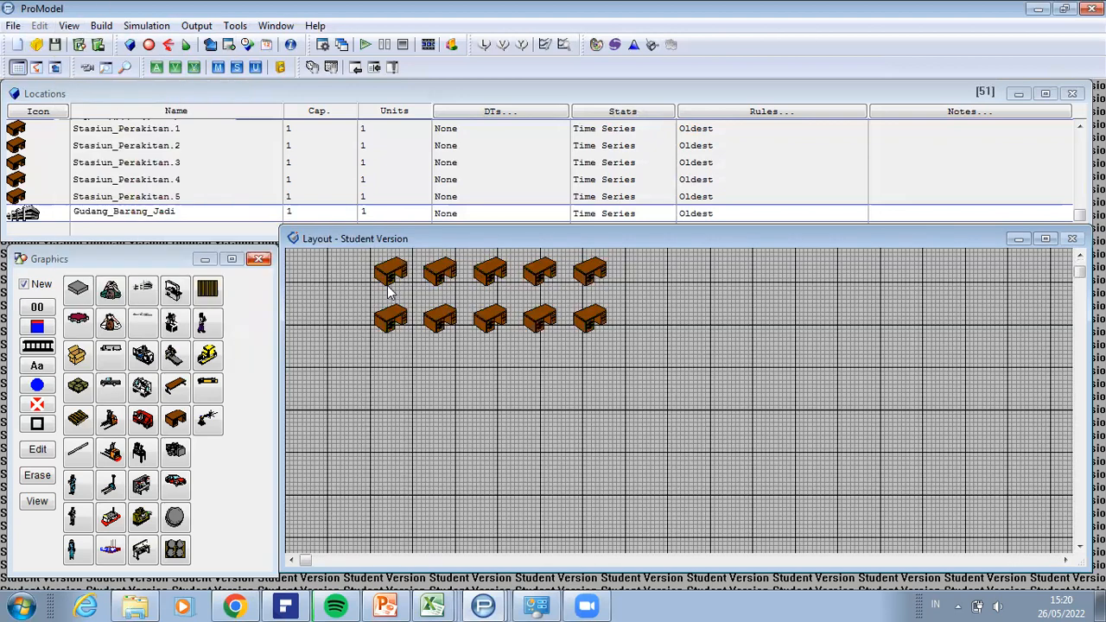
scroll(678, 397, "up", 5)
scroll(678, 397, "up", 2)
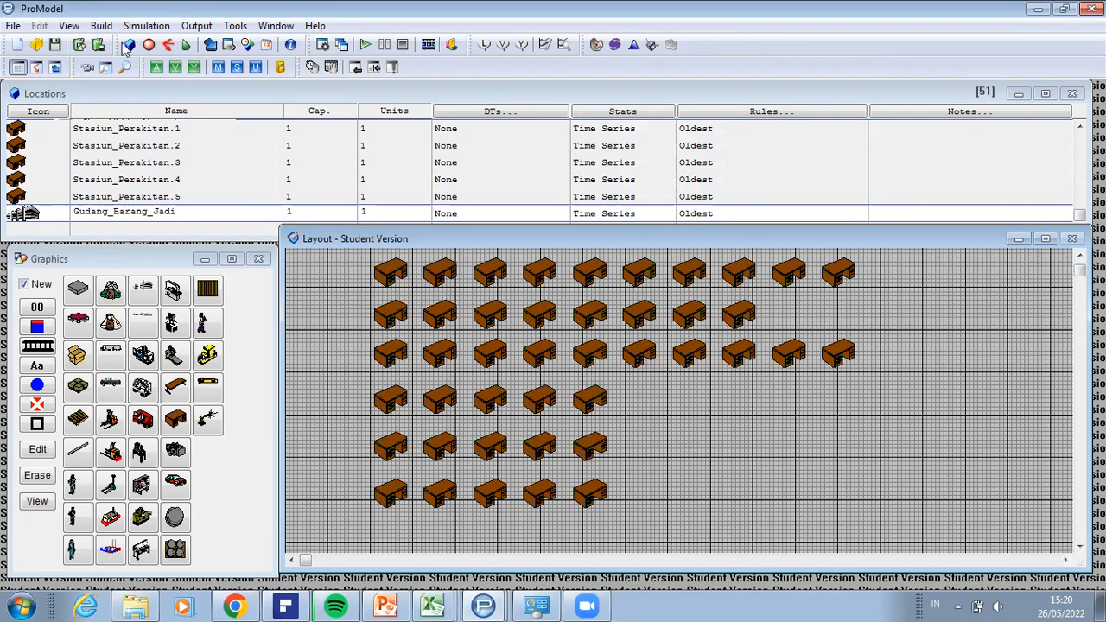
Step: Set the layout zoom to 50% and move all six rows of desks as a block to the empty area right of the warehouses
left_click(73, 26)
left_click(67, 86)
left_click(70, 26)
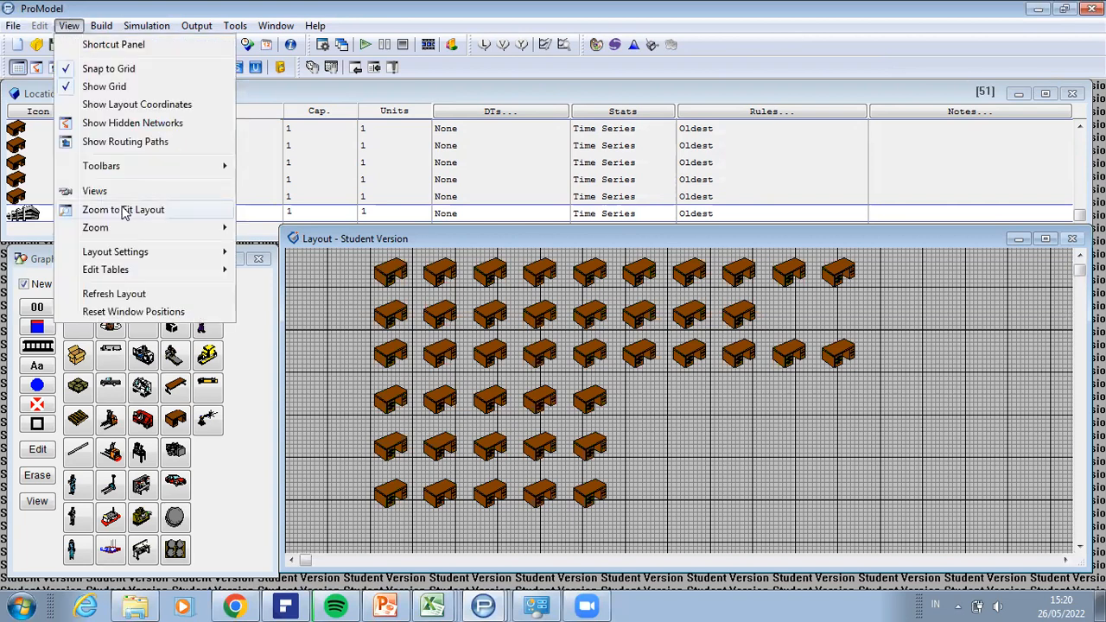
mouse_move(143, 234)
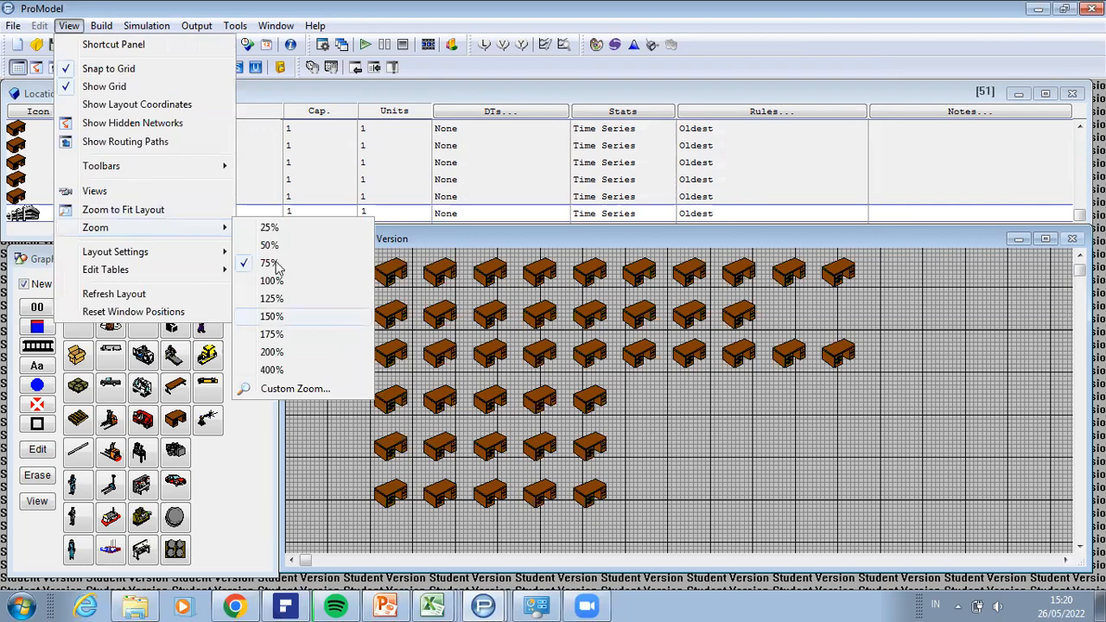
left_click(304, 245)
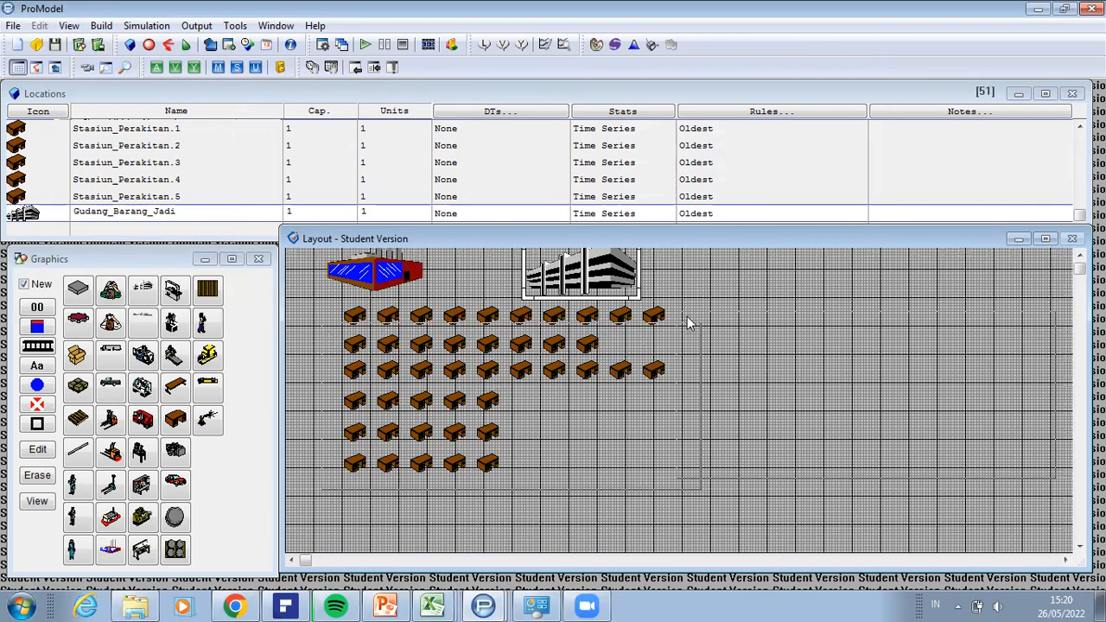
left_click_drag(687, 314, 688, 314)
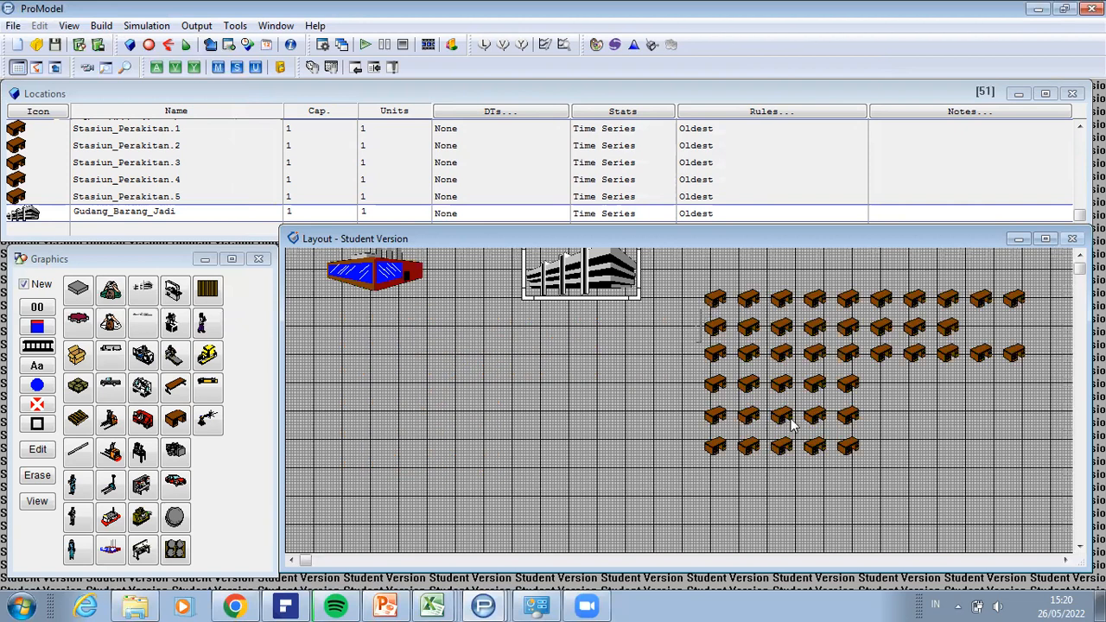
Step: Move the row of ten Stasiun_Pengukuran desks below the two warehouse buildings
left_click_drag(698, 295, 1035, 317)
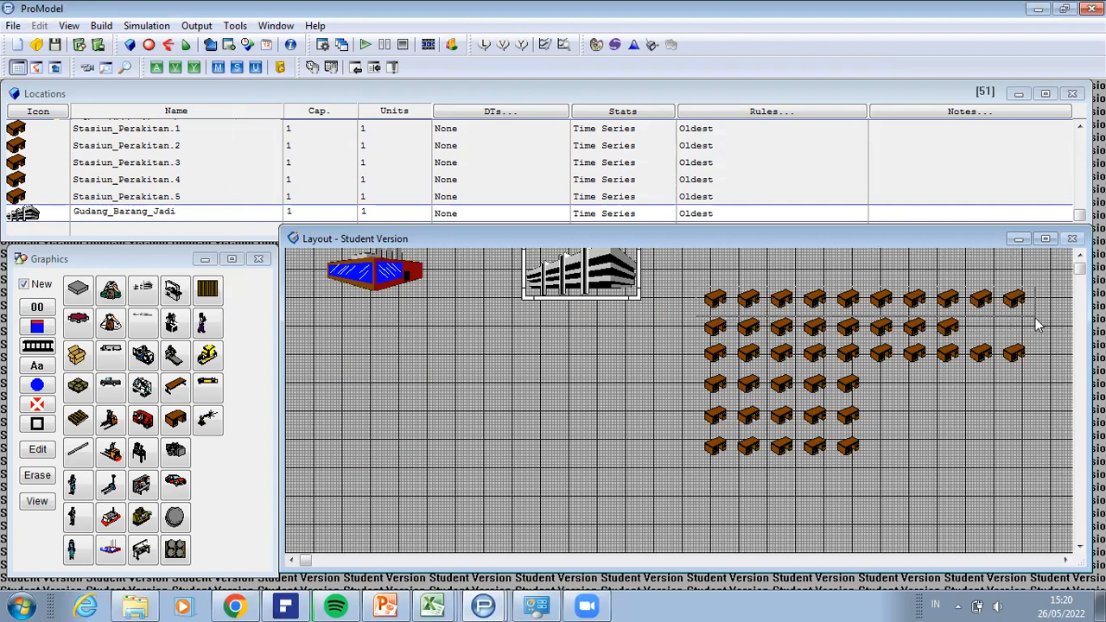
left_click(1013, 301)
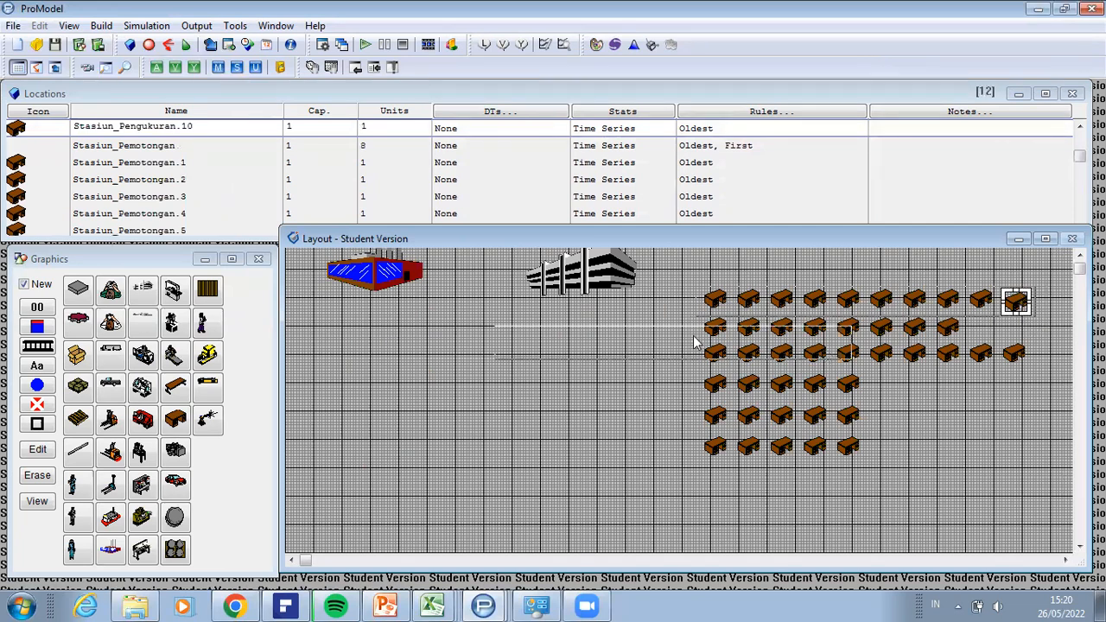
left_click_drag(670, 337, 661, 329)
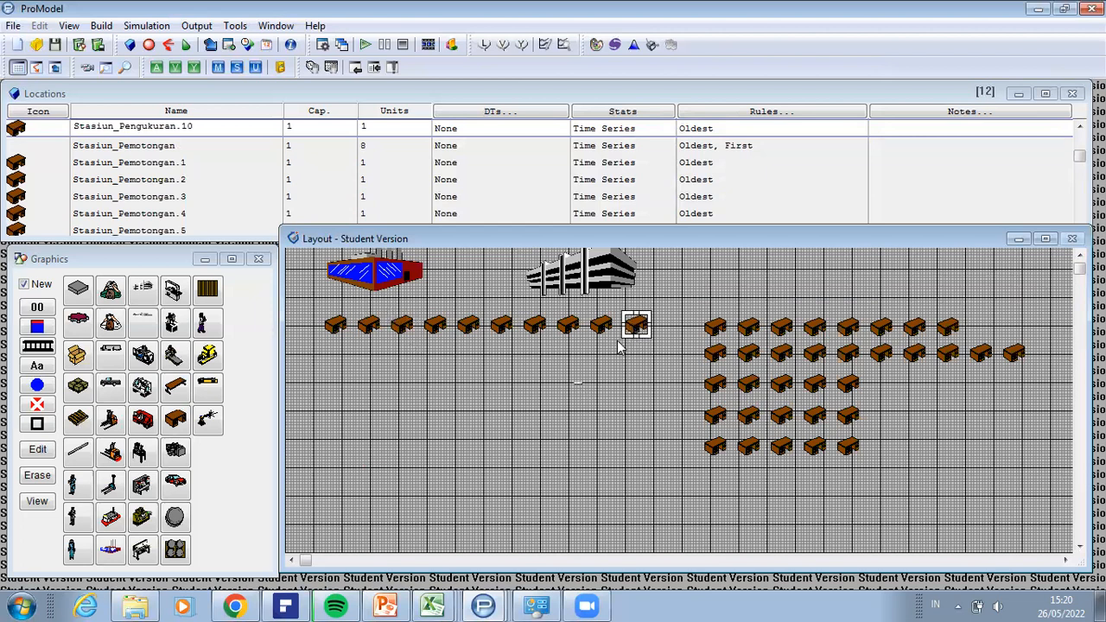
Step: Rearrange the ten Stasiun_Pengukuran desks into five rows of two below the raw material warehouse, adjusting the top pair's positions
left_click_drag(391, 305, 588, 379)
left_click_drag(384, 341, 434, 456)
left_click_drag(393, 425, 396, 501)
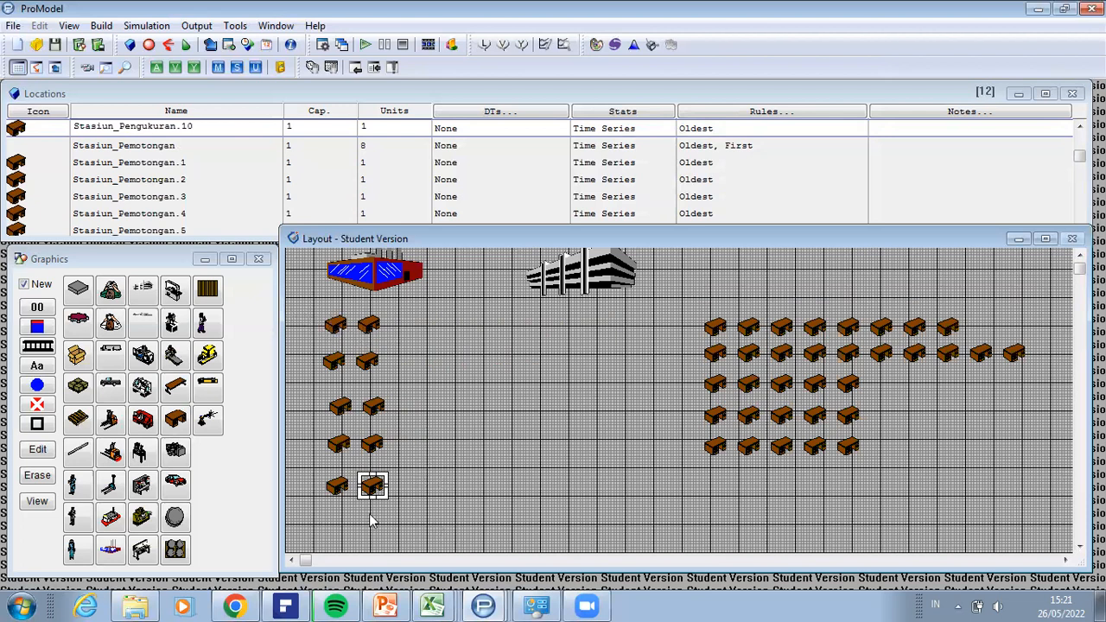
mouse_move(329, 327)
left_mouse_down()
mouse_move(391, 332)
mouse_move(336, 333)
left_mouse_up()
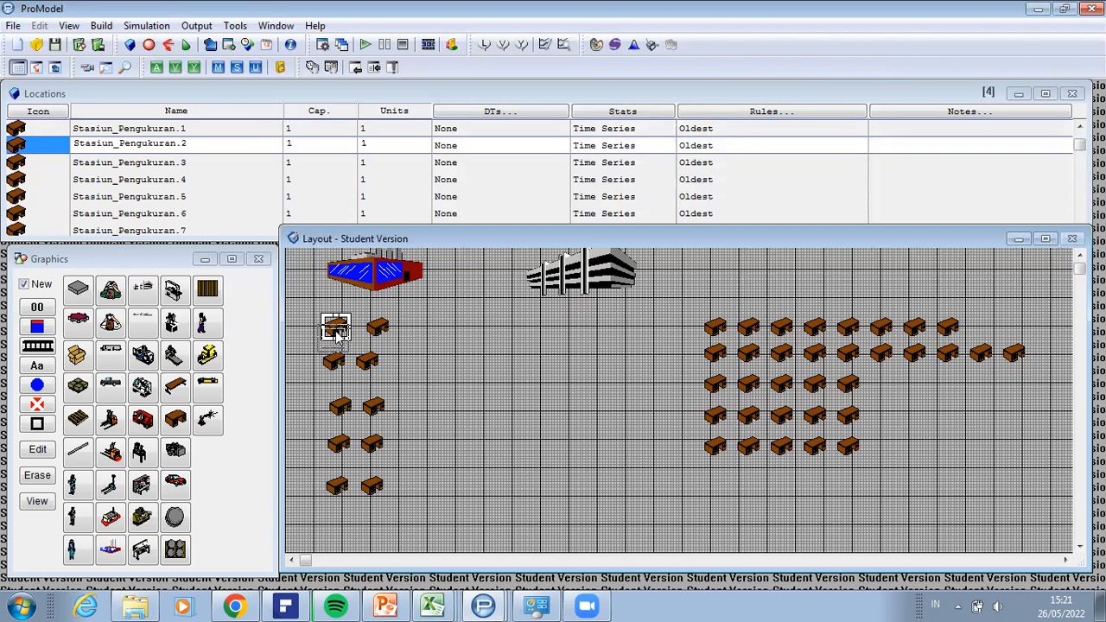
left_click(381, 325)
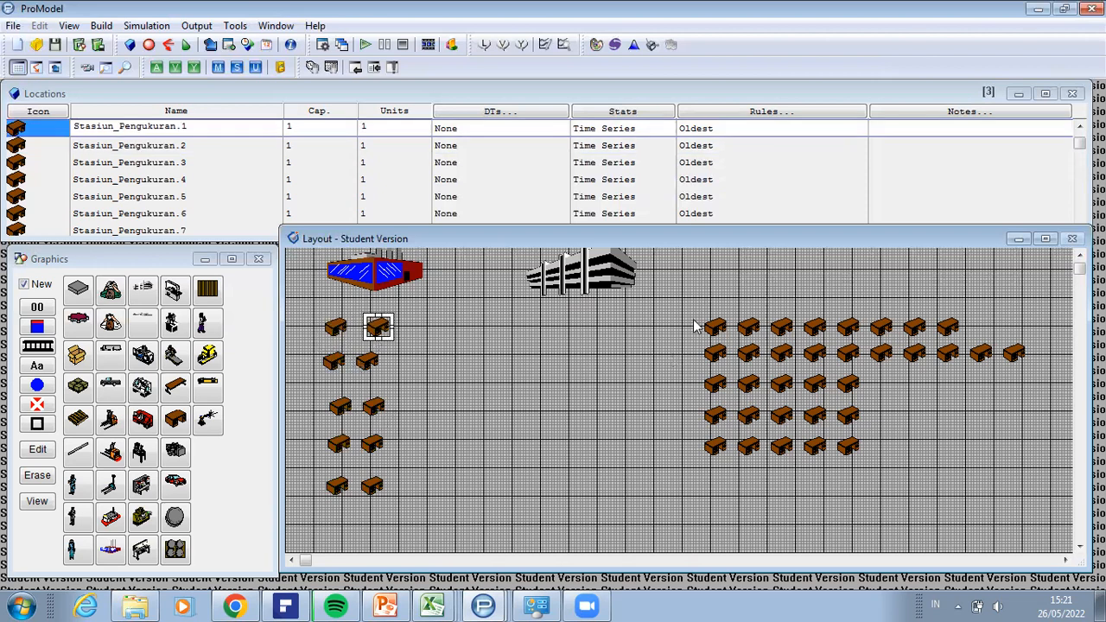
Step: Box-select the remaining five rows of desks and shift the block slightly left and down
left_click_drag(694, 315, 1017, 470)
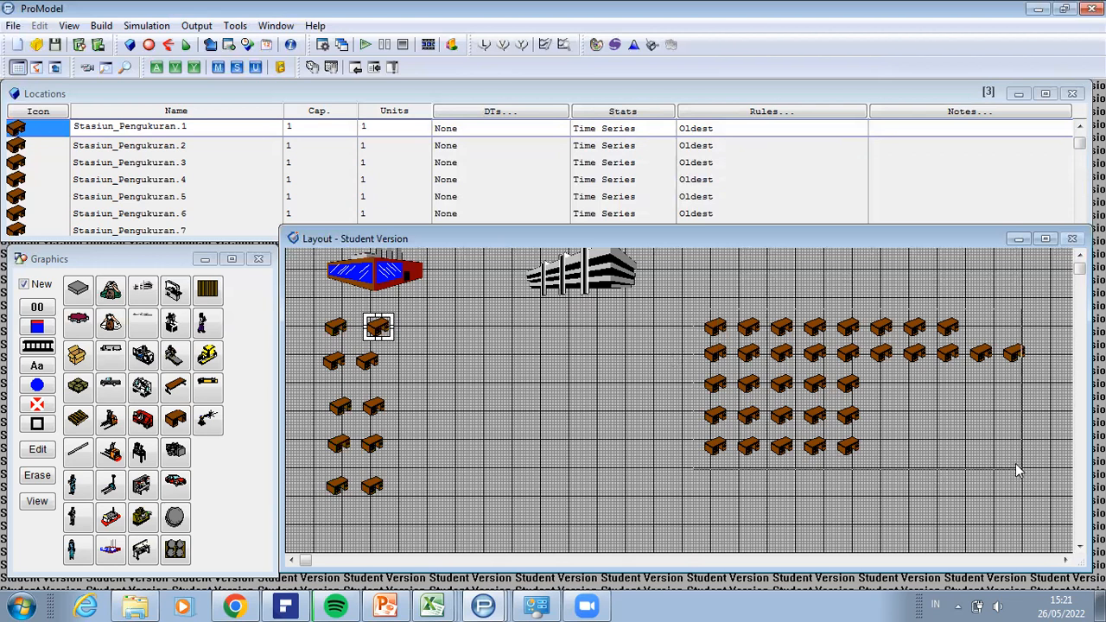
left_click_drag(852, 476, 841, 485)
left_click_drag(769, 486, 966, 463)
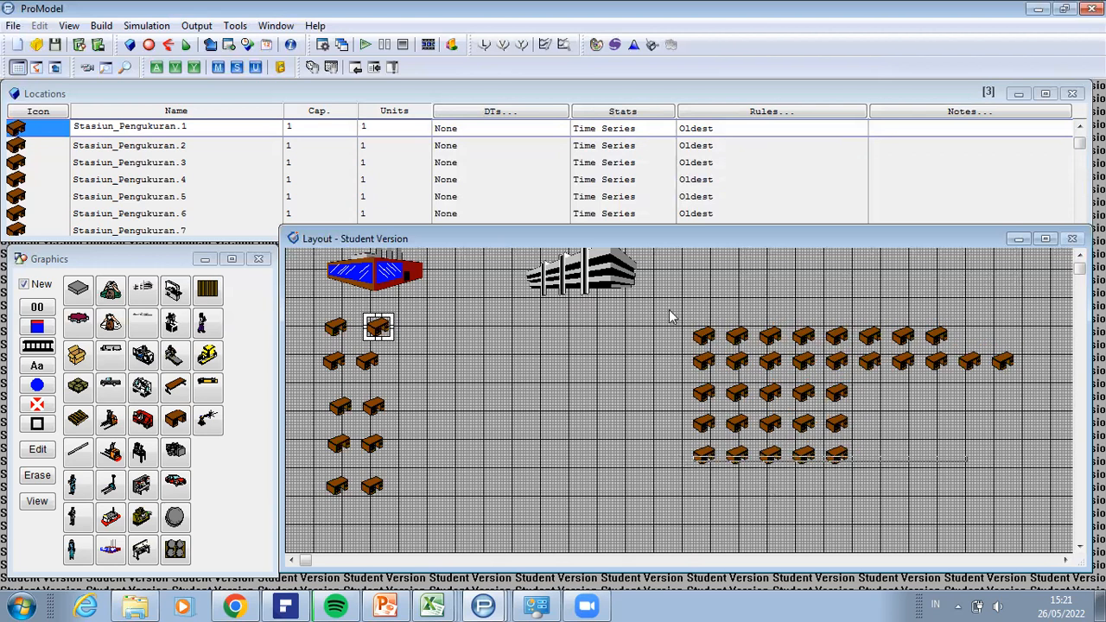
Step: Box-select the remaining five rows of desks and move them as a block beside the five pairs of Stasiun_Pengukuran desks
left_click_drag(674, 316, 930, 478)
left_click_drag(781, 462, 745, 464)
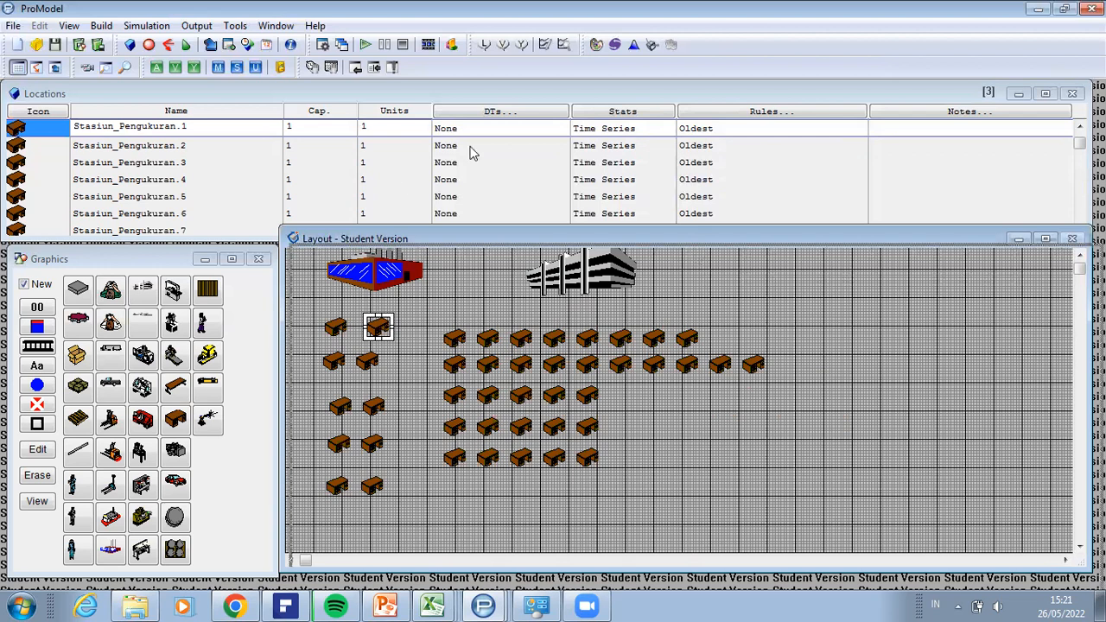
left_click_drag(639, 238, 650, 257)
left_click(1079, 229)
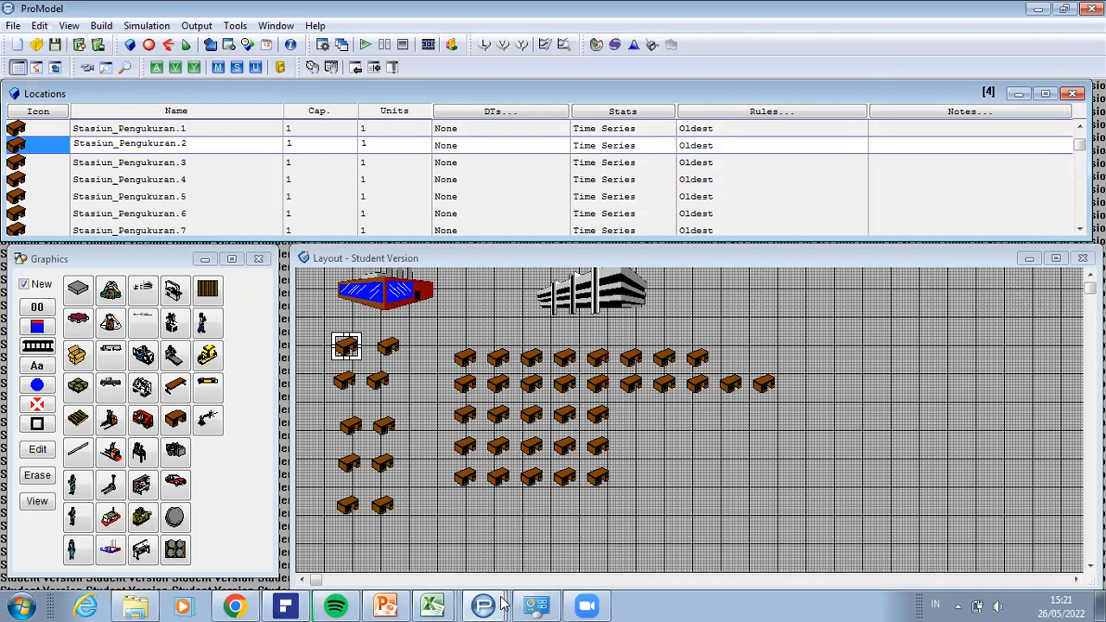
Step: Switch to the promodel pabrikasi.MOD model, show its locations table, and reposition and enlarge the layout window
left_click(495, 519)
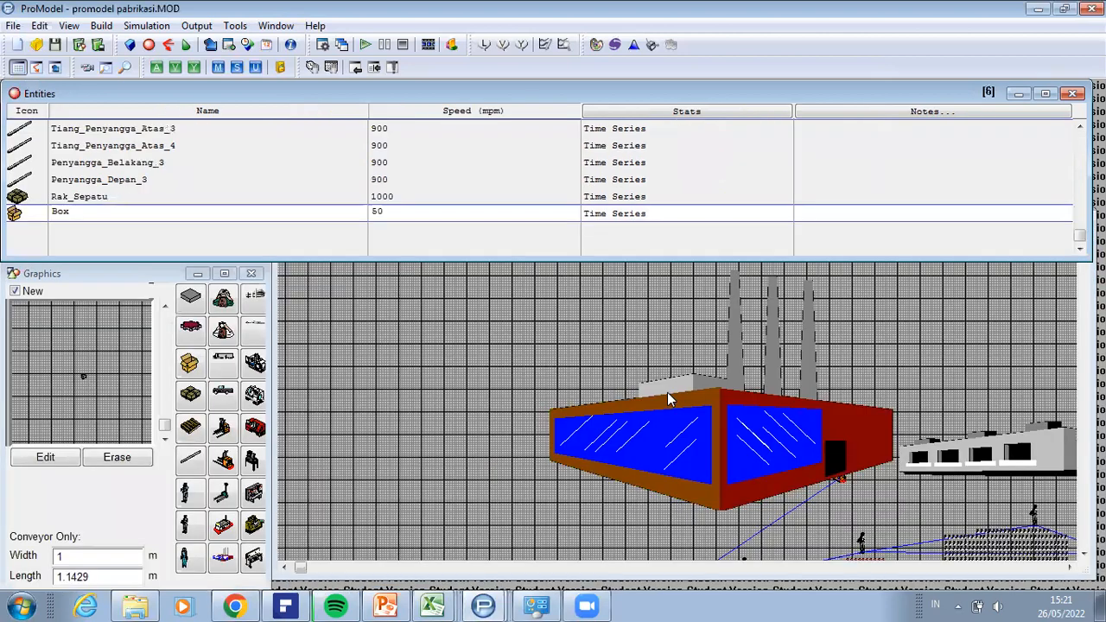
left_click(104, 26)
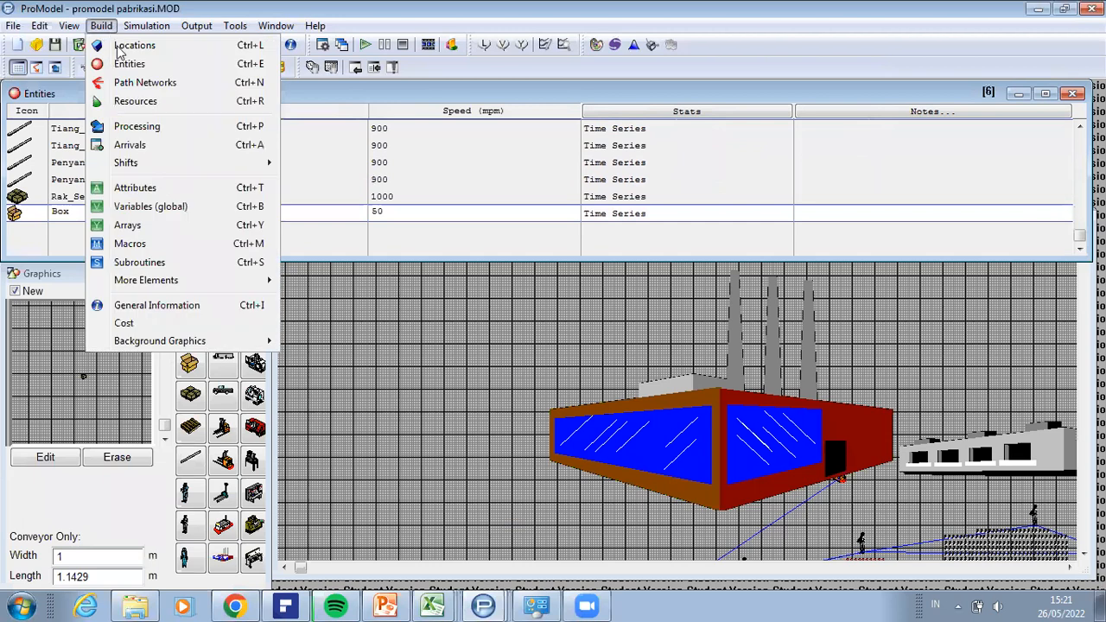
left_click(120, 47)
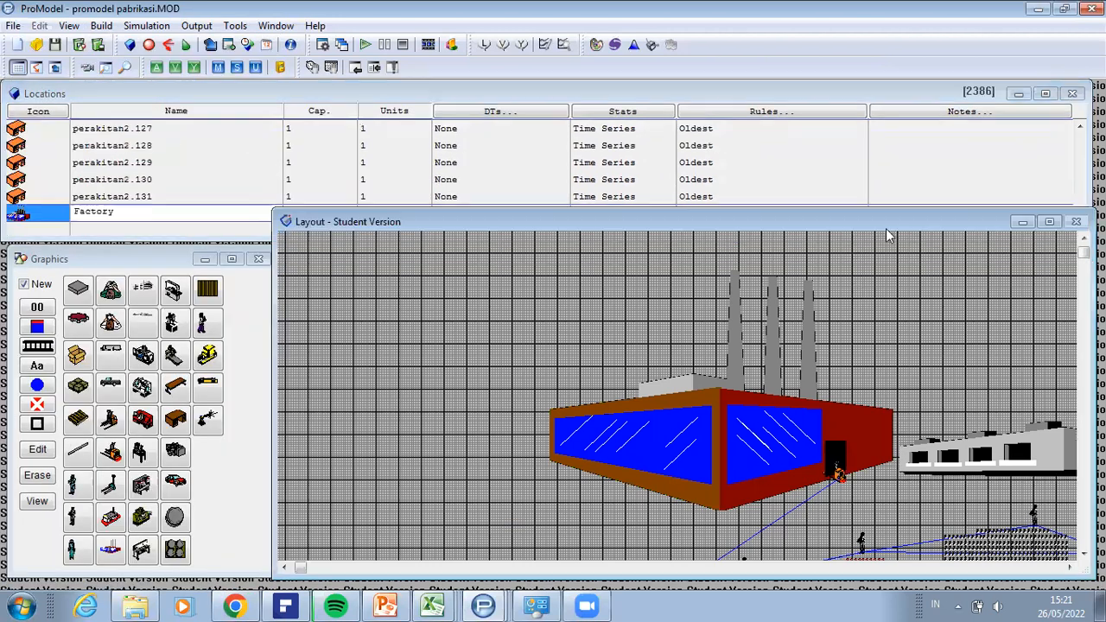
left_click_drag(871, 222, 876, 217)
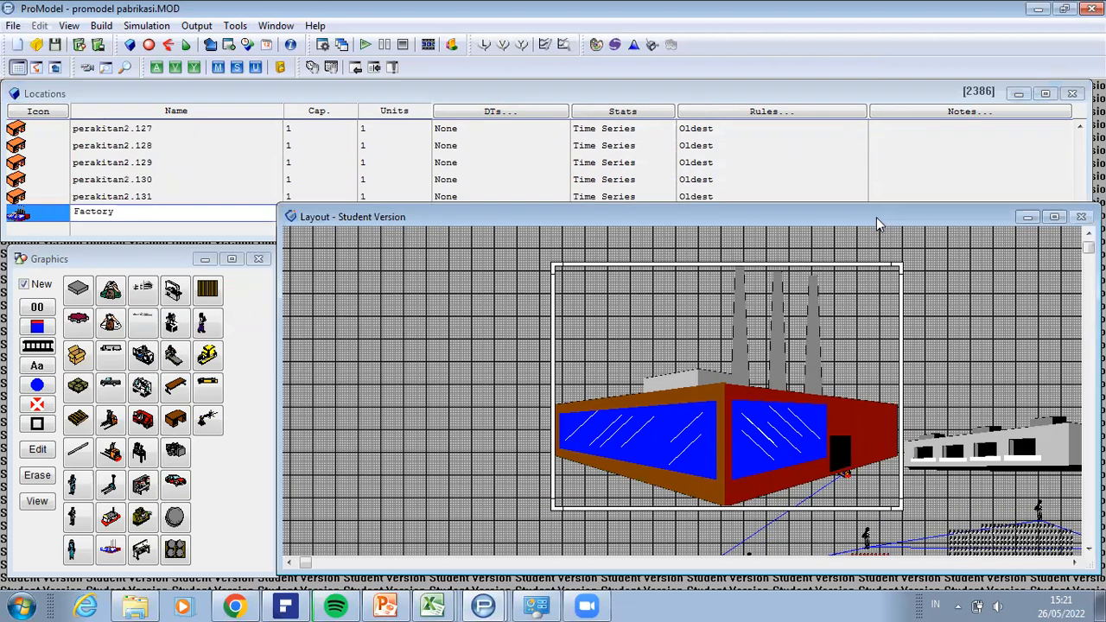
left_click_drag(881, 572, 889, 585)
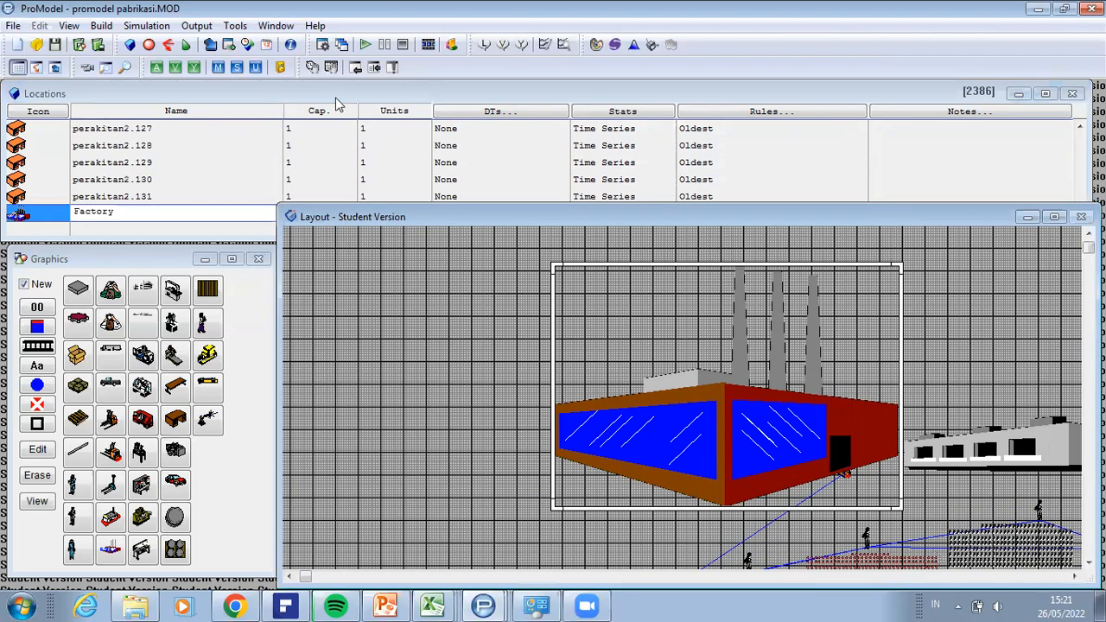
Step: Try several layout zoom levels, ending on a closer view, and move the Factory building slightly up and to the right
left_click(69, 26)
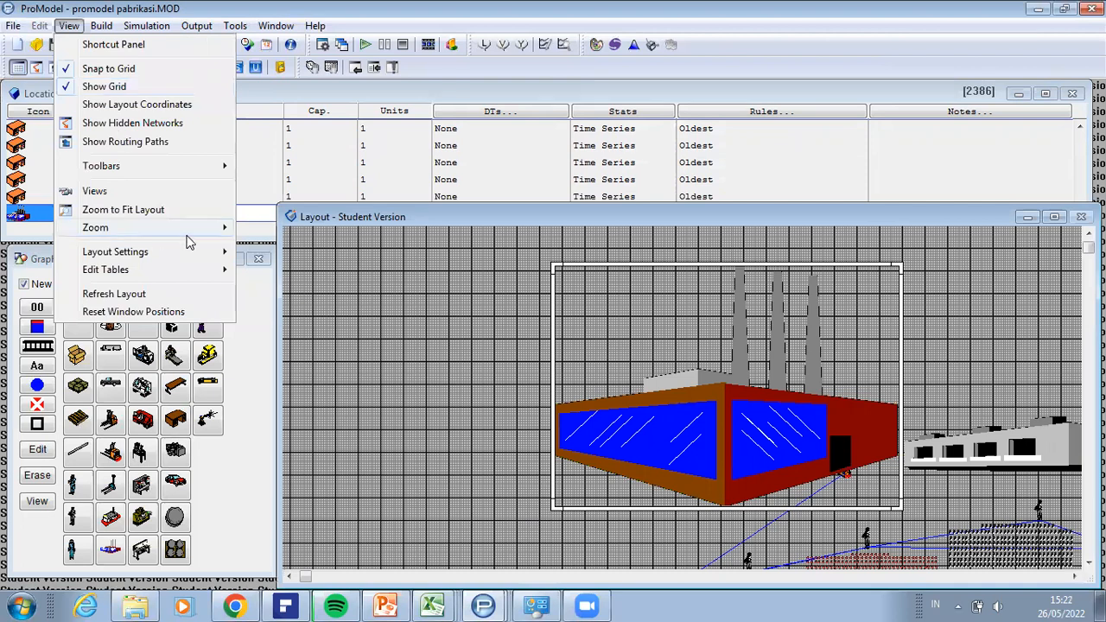
mouse_move(199, 228)
left_click(263, 262)
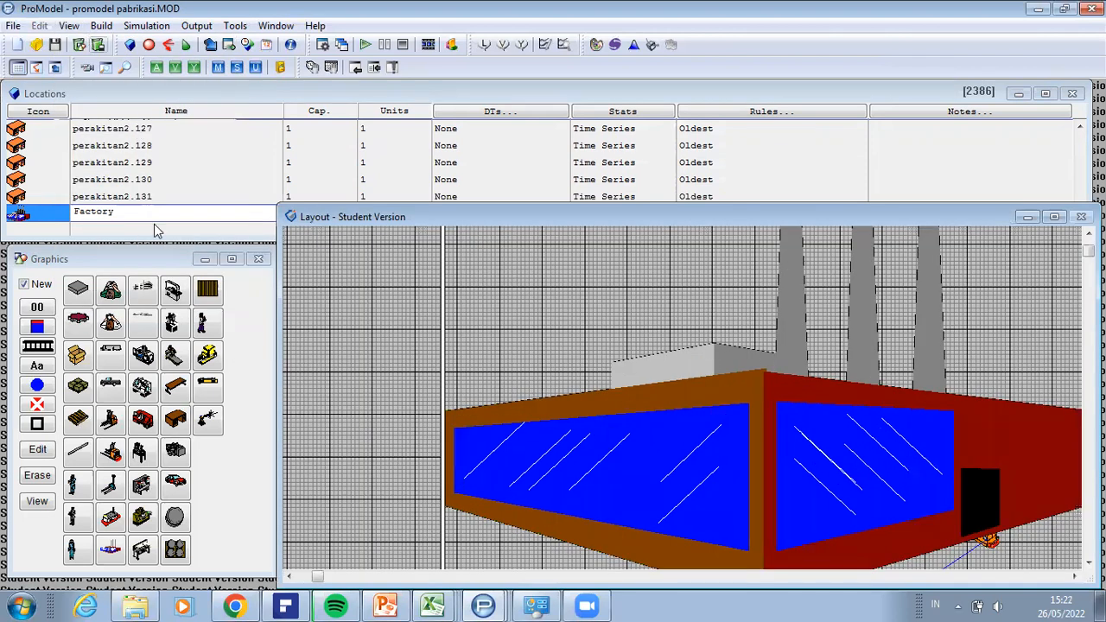
left_click(259, 230)
left_click(67, 27)
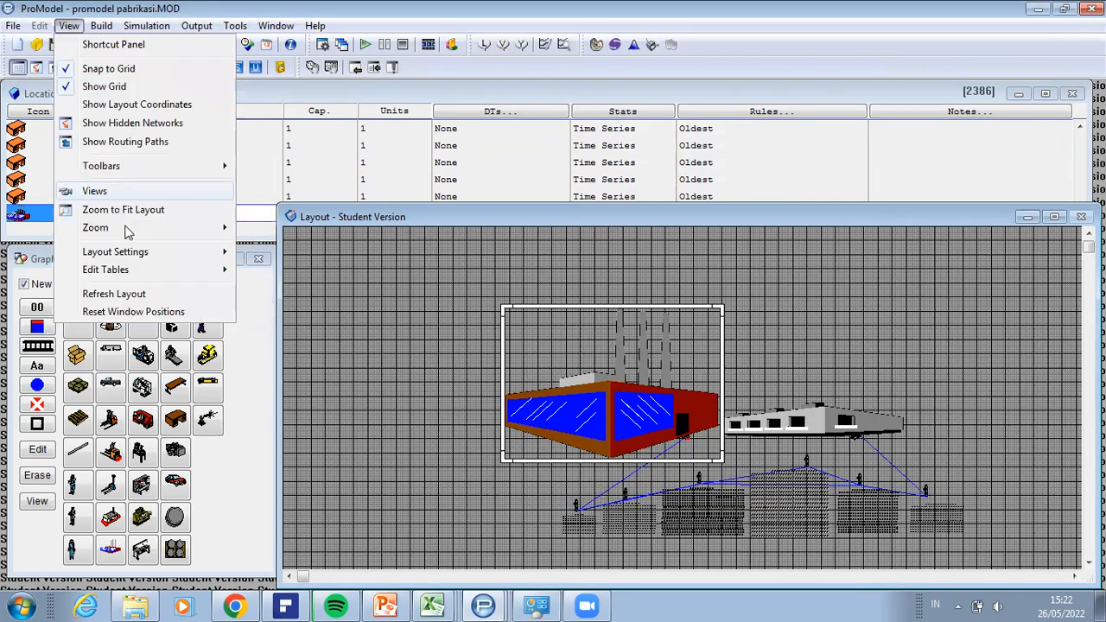
mouse_move(129, 228)
left_click(268, 246)
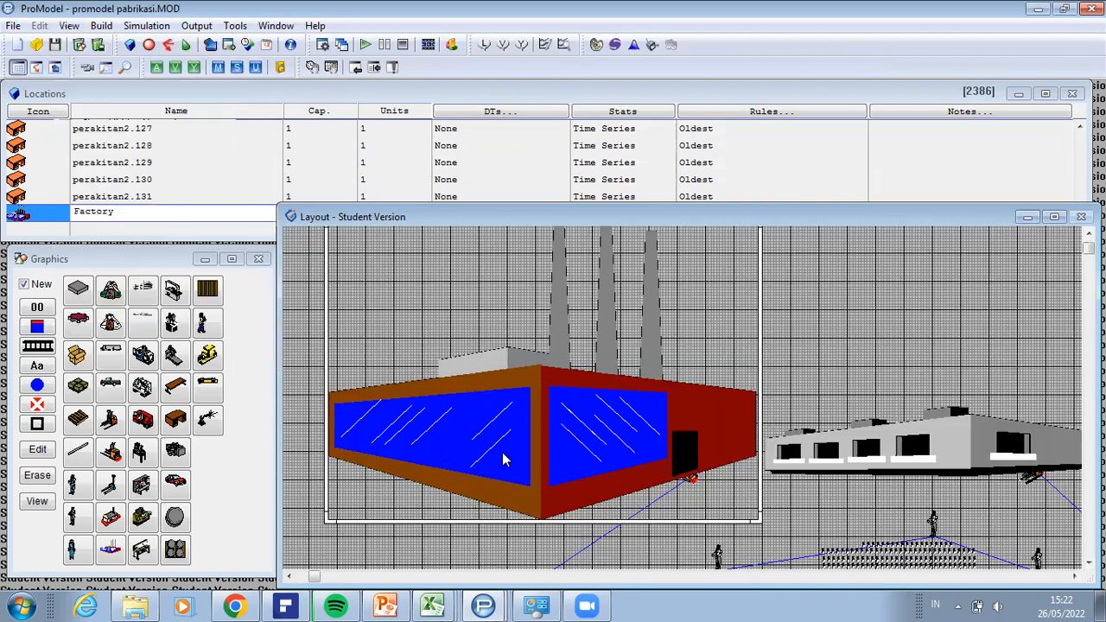
mouse_move(468, 436)
left_mouse_down()
mouse_move(529, 391)
mouse_move(510, 408)
left_mouse_up()
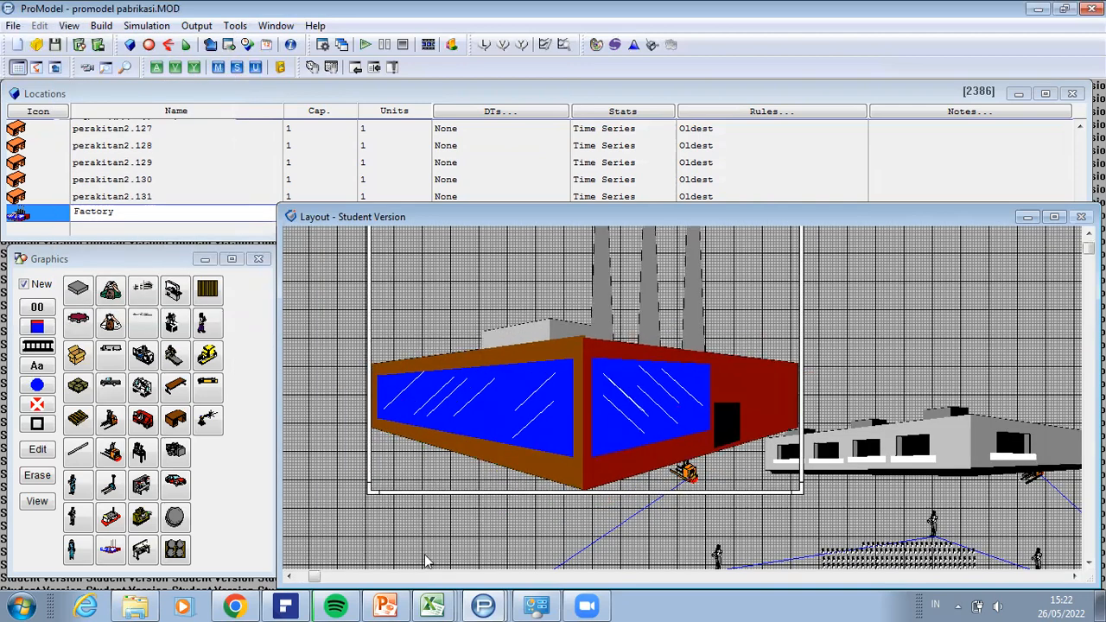
Step: Examine the blocks of work stations below the buildings and check the library graphic of a perakitan2 desk without altering it
left_click(290, 576)
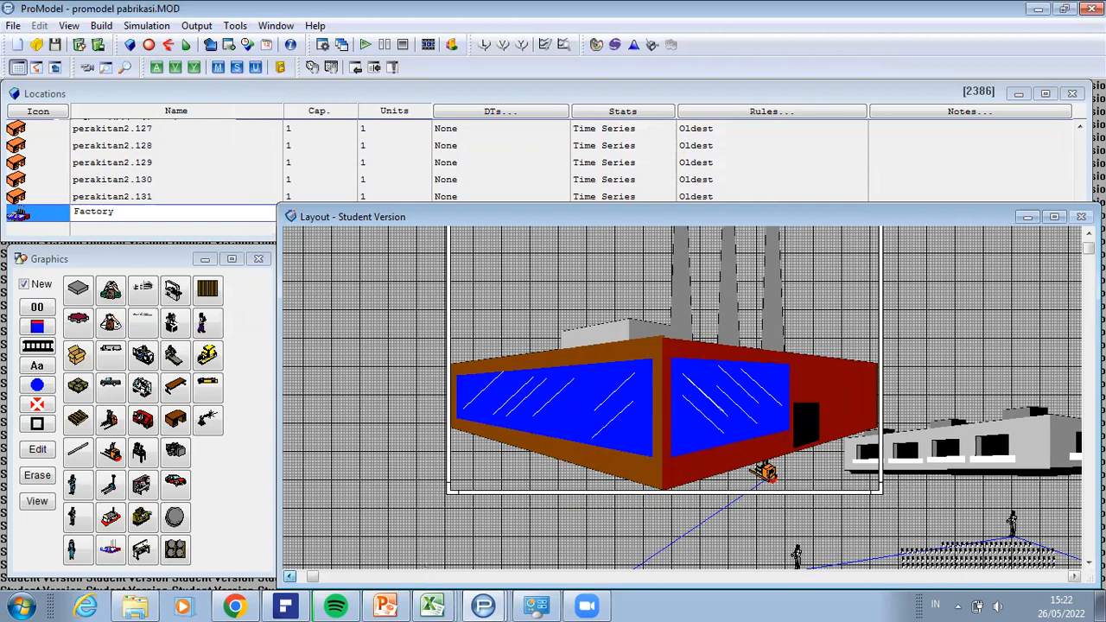
scroll(1070, 577, "down", 5)
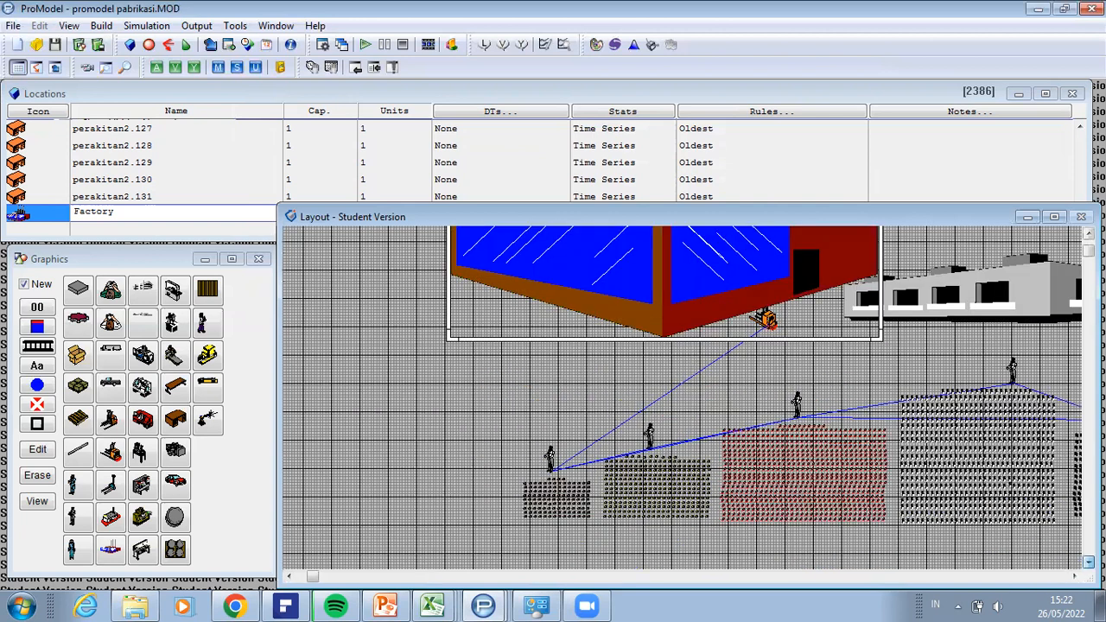
scroll(1070, 577, "down", 1)
left_click(1074, 578)
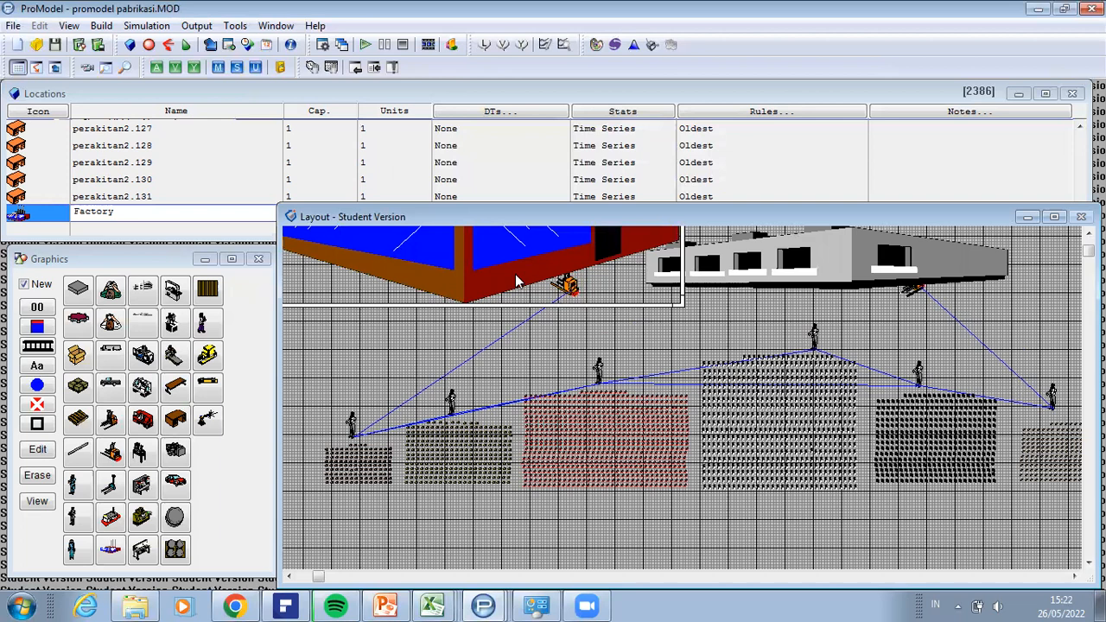
left_click(364, 463)
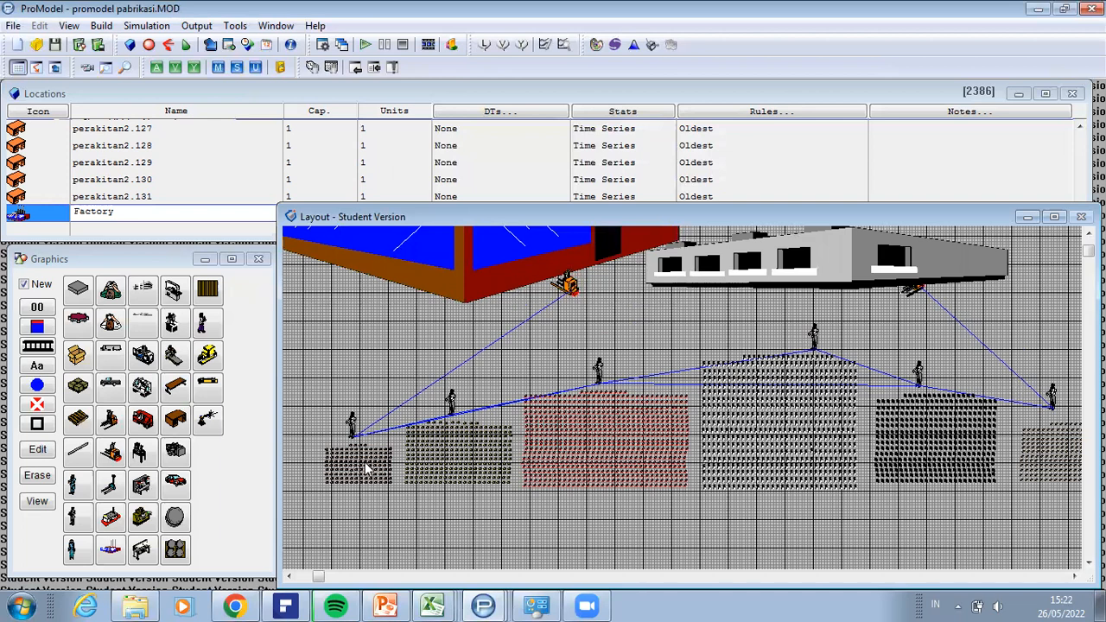
double_click(365, 465)
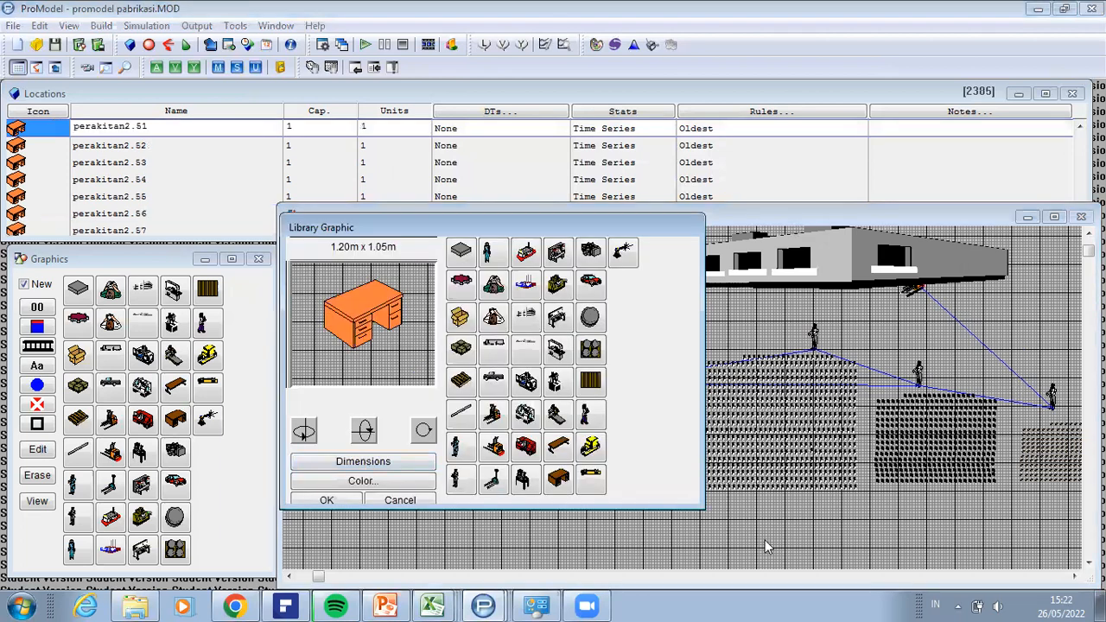
left_click(358, 499)
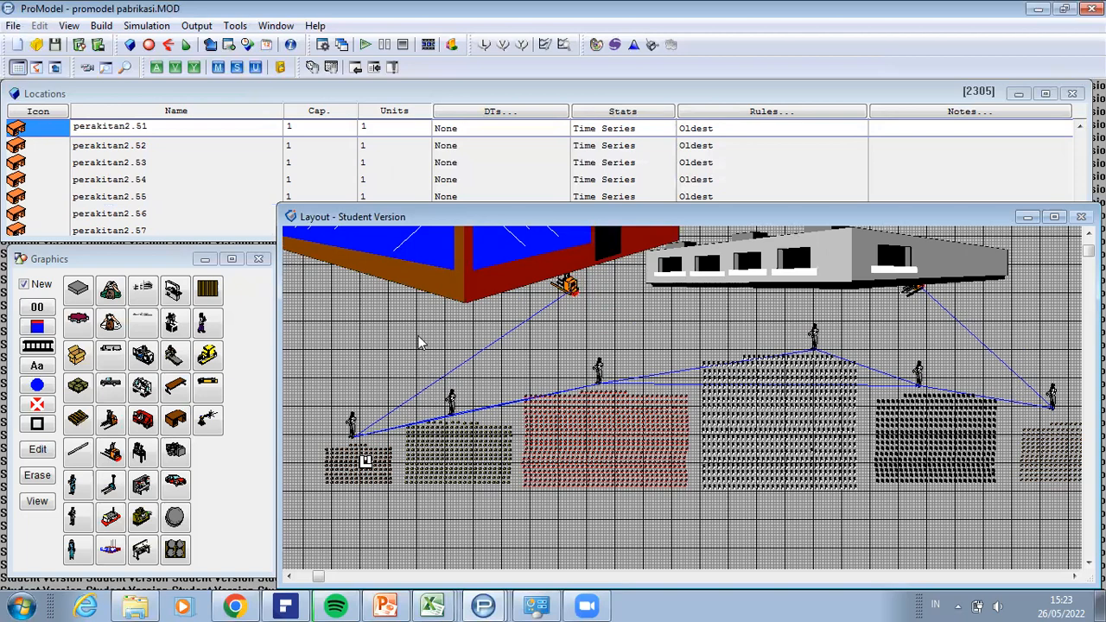
Step: Show the entities table, select Tiang_Penyangga_Atas_3 to view its graphic, and widen the graphics library slightly
left_click(102, 26)
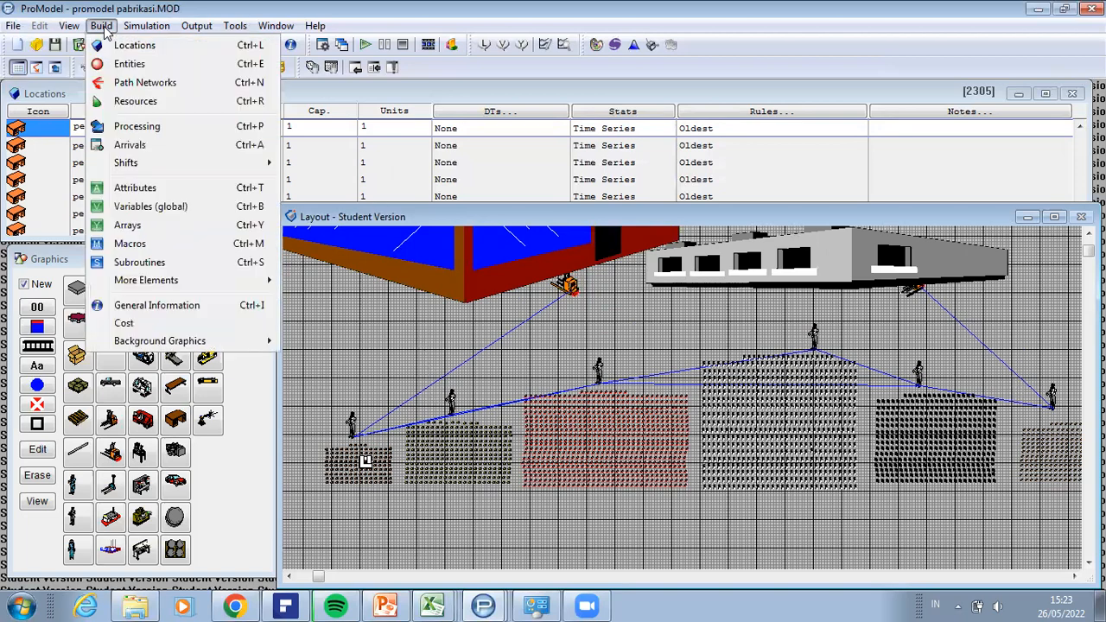
left_click(127, 64)
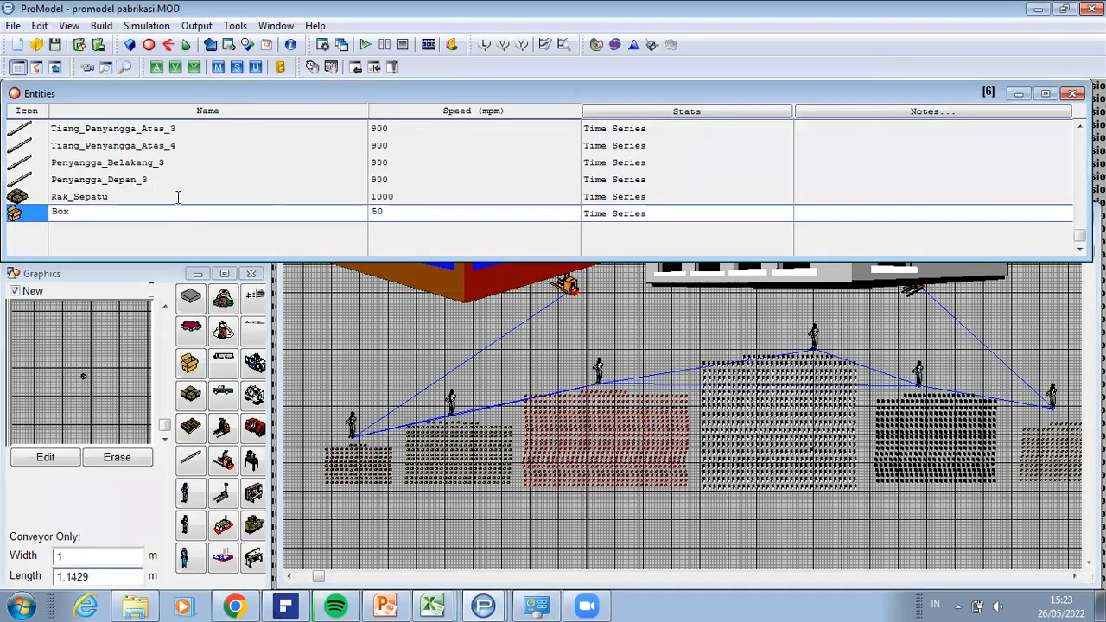
left_click(89, 133)
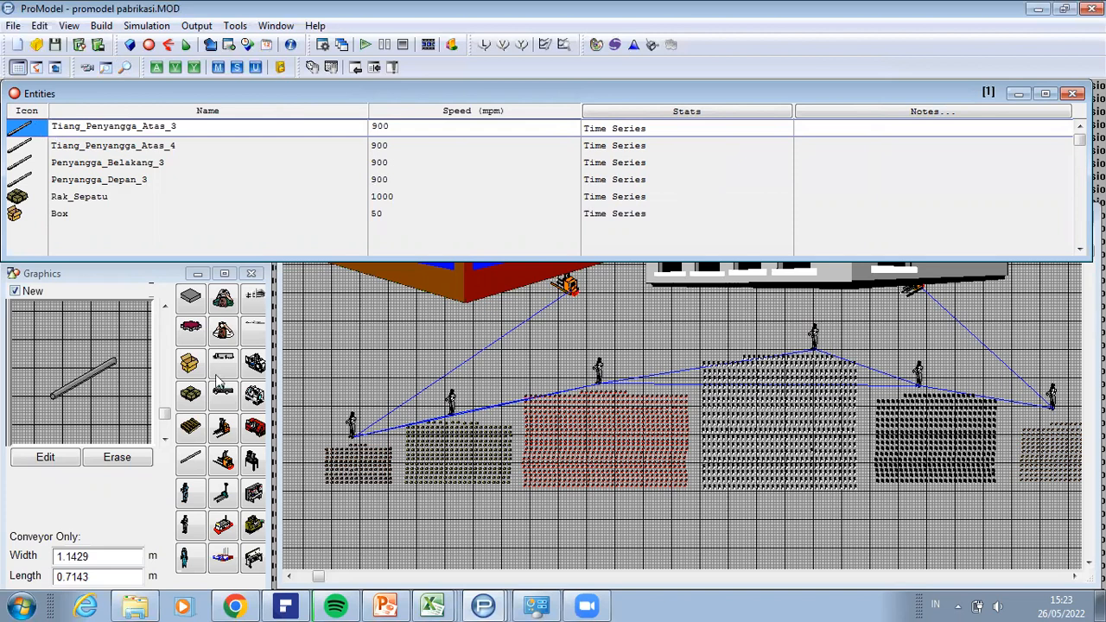
left_click_drag(268, 380, 285, 382)
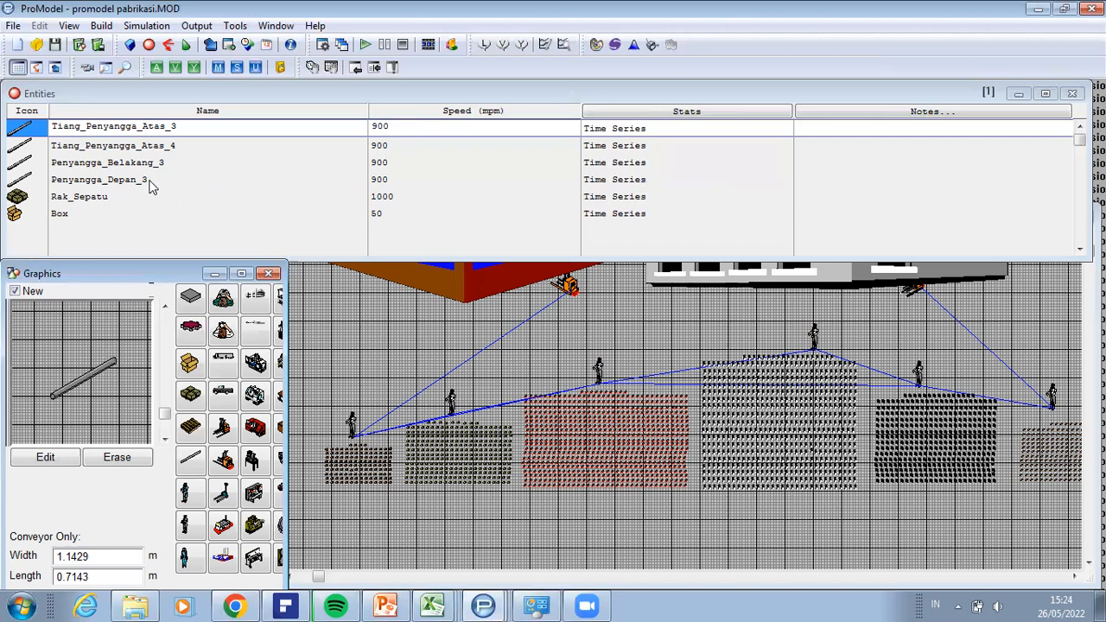
Step: Add a Forktruck entity in the empty row below Box using the forklift graphic
left_click(21, 221)
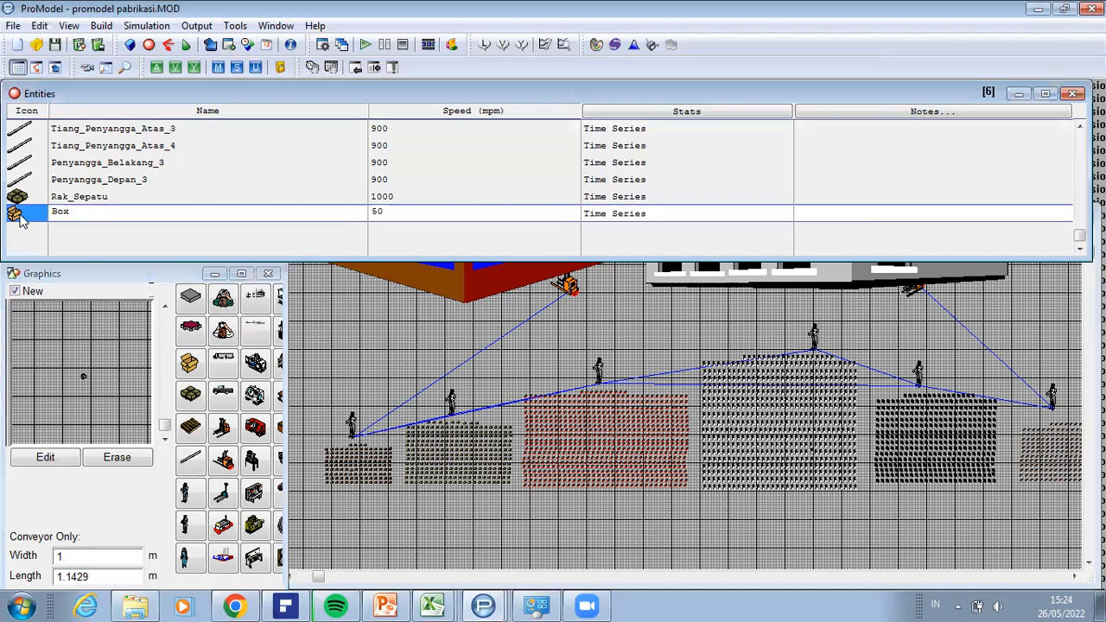
left_click(22, 230)
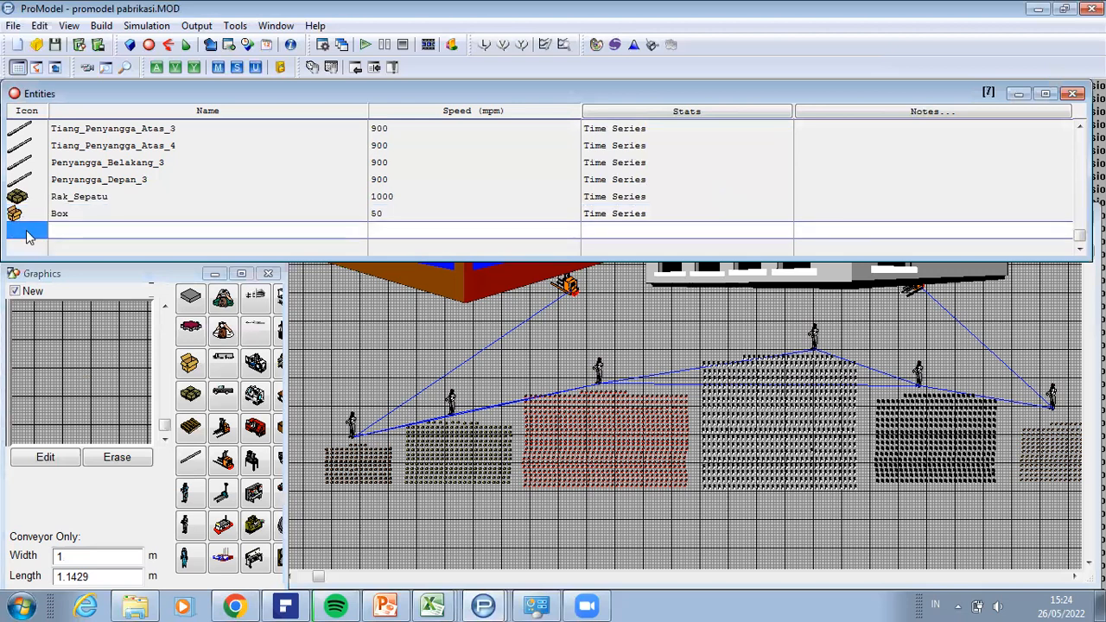
left_click(226, 429)
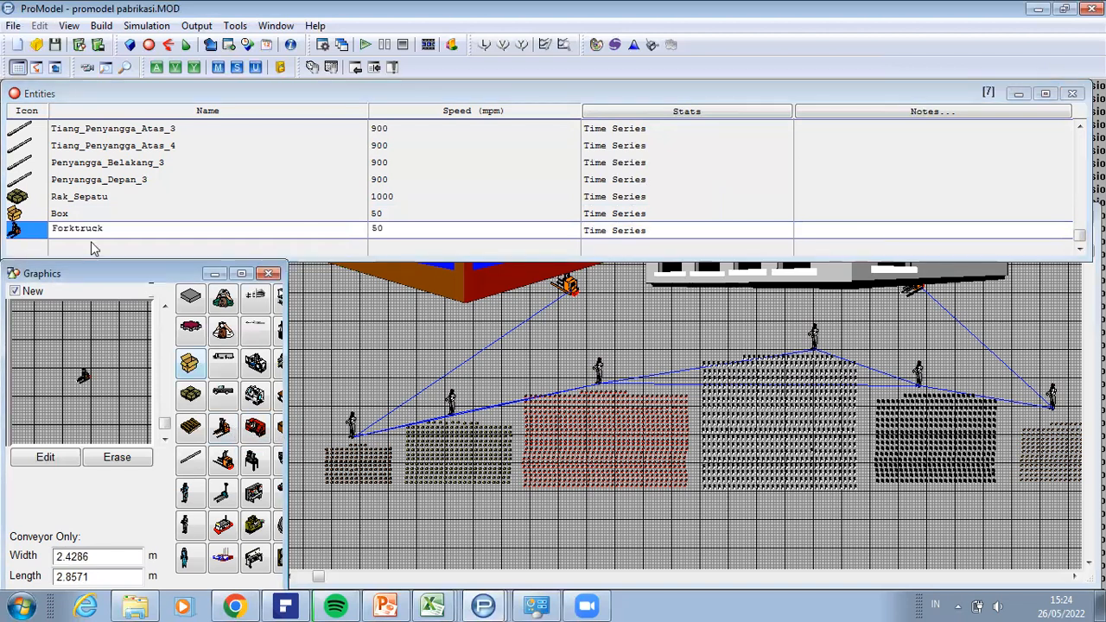
Step: Delete the Box and Forktruck records from the entities table, confirming each deletion
left_click(16, 218)
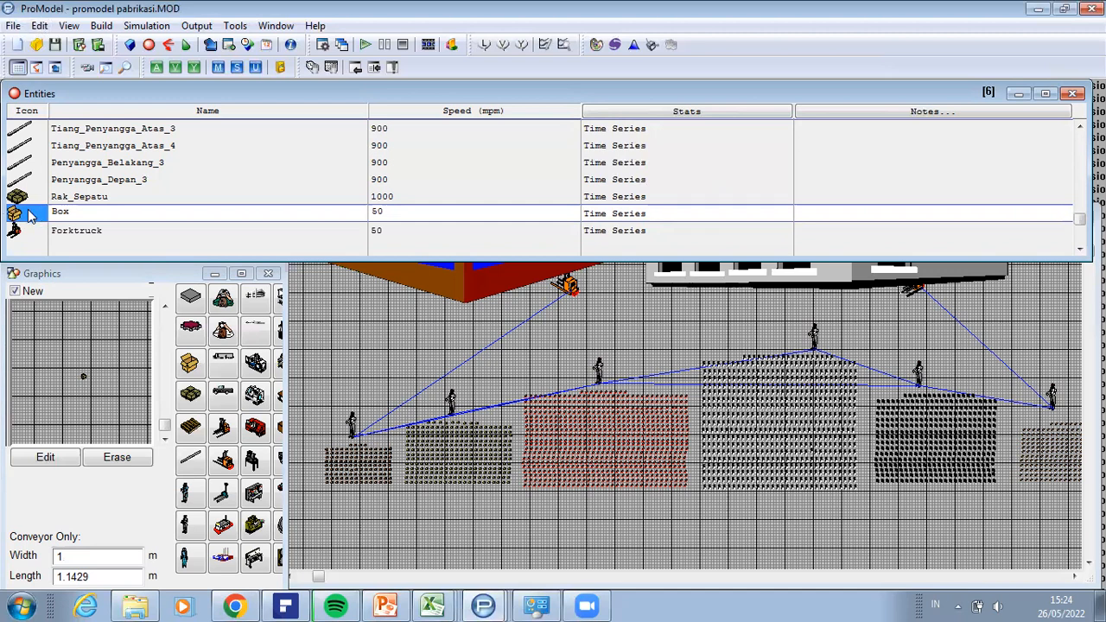
left_click(43, 27)
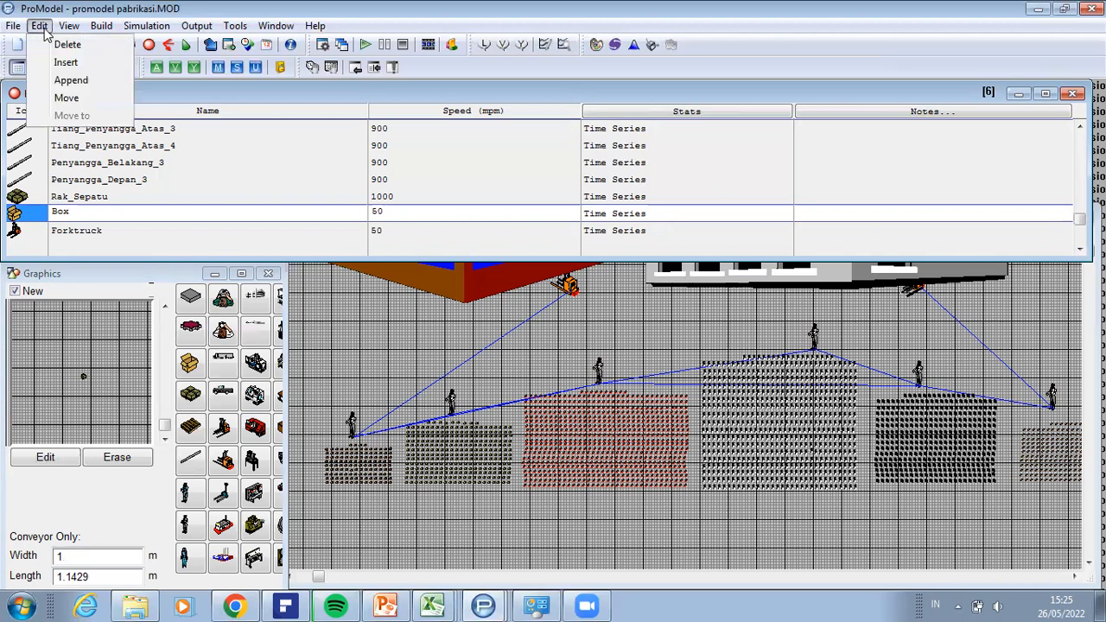
left_click(55, 43)
left_click(546, 359)
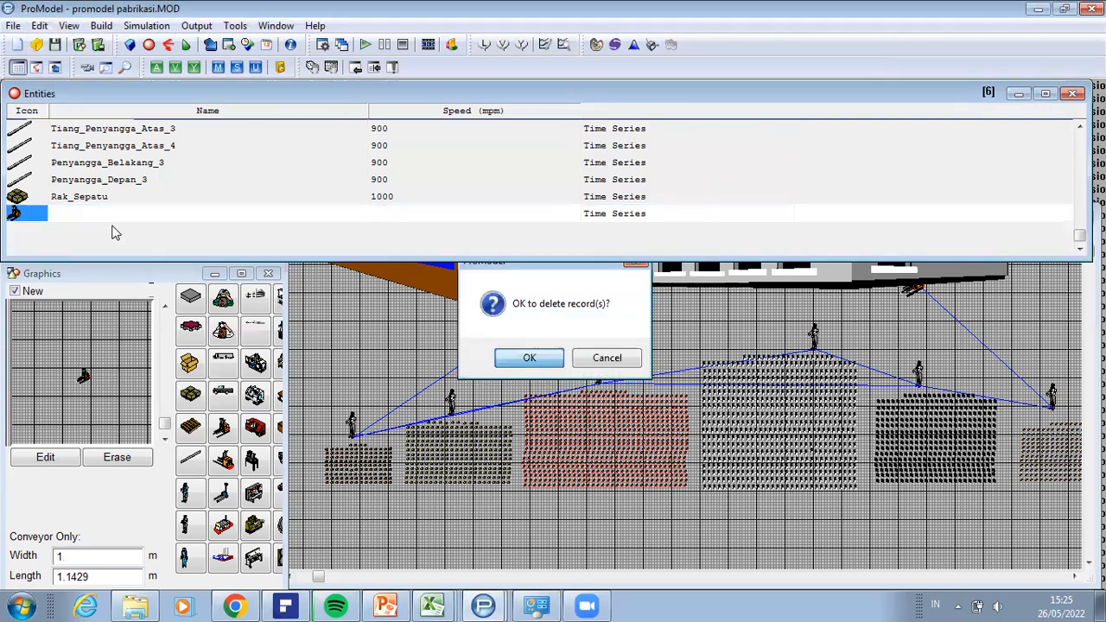
left_click(40, 26)
left_click(56, 44)
left_click(527, 358)
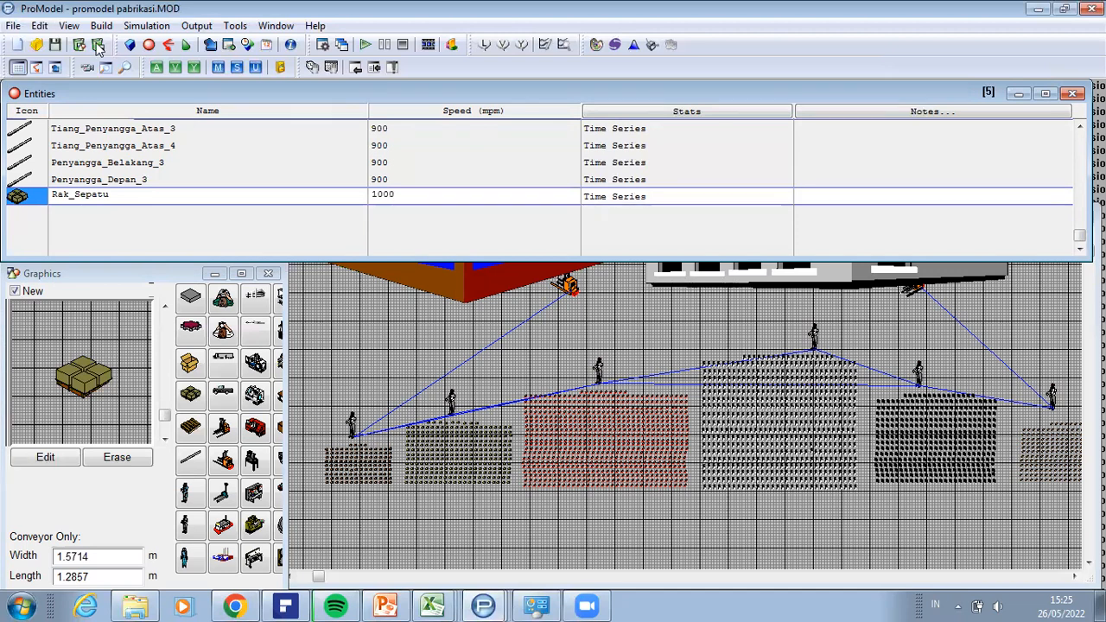
Step: Show the path networks of the model with the list of path segments in Net1
left_click(102, 27)
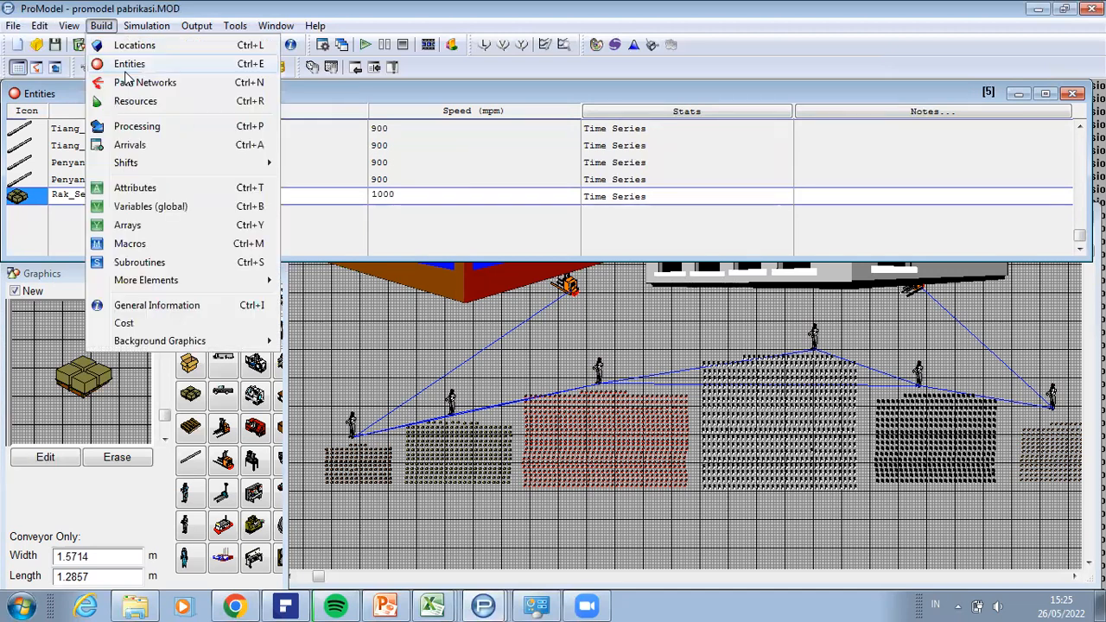
left_click(135, 83)
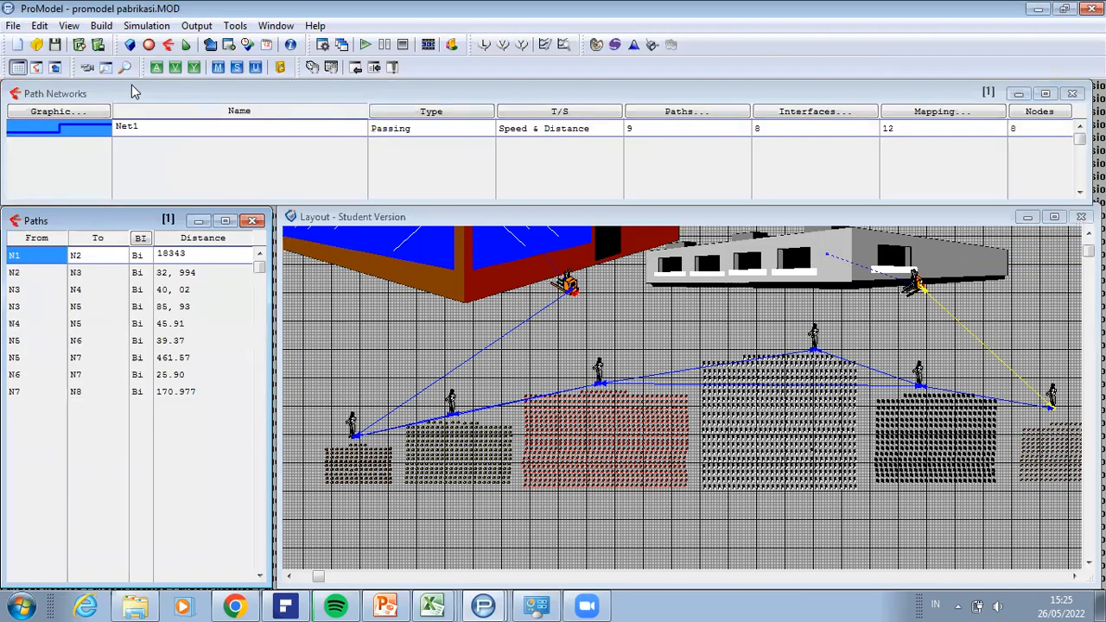
left_click(225, 222)
mouse_move(483, 605)
Step: Draw two connected Net1 paths: about 58.69 from below the grey building to the outermost worker, and about 50.21 back to the neighbouring worker
left_click(956, 297)
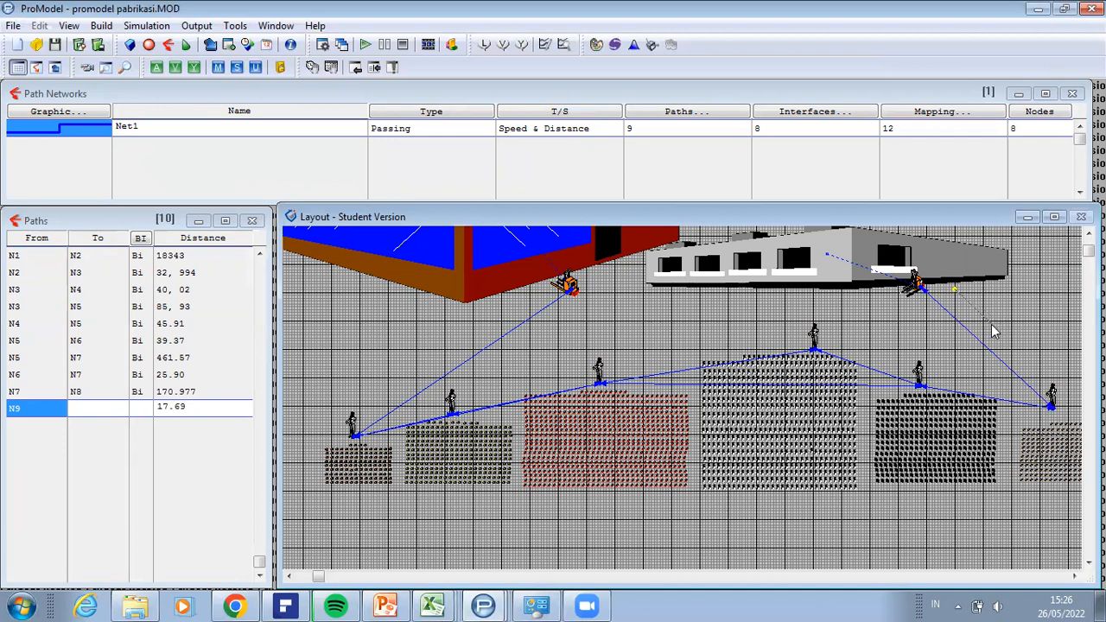
left_click(1069, 409)
left_click(1068, 406)
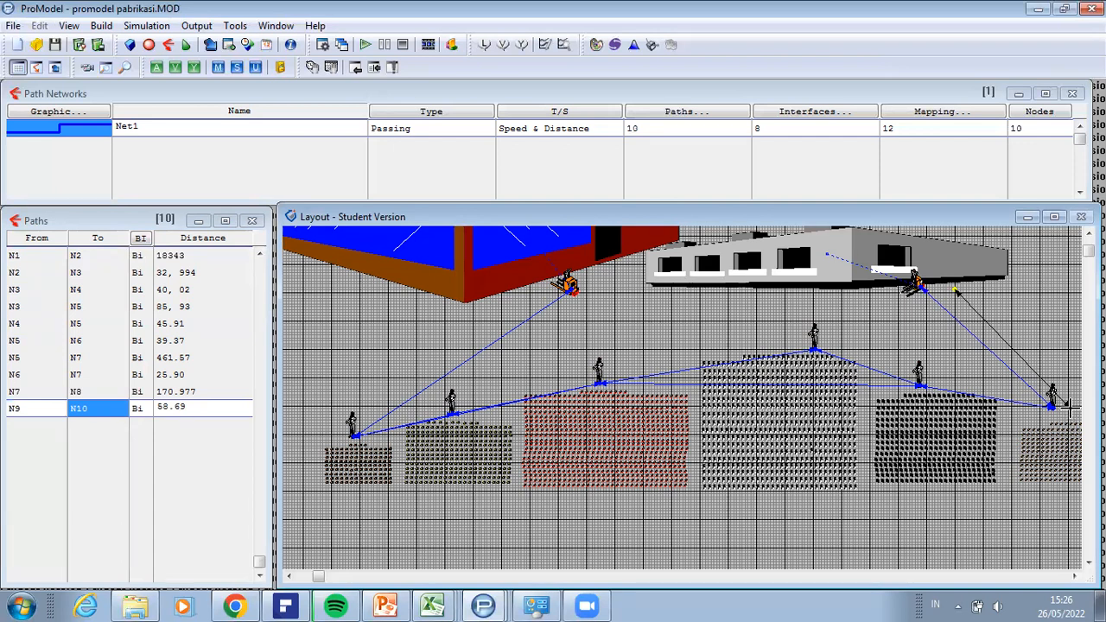
left_click(1071, 414)
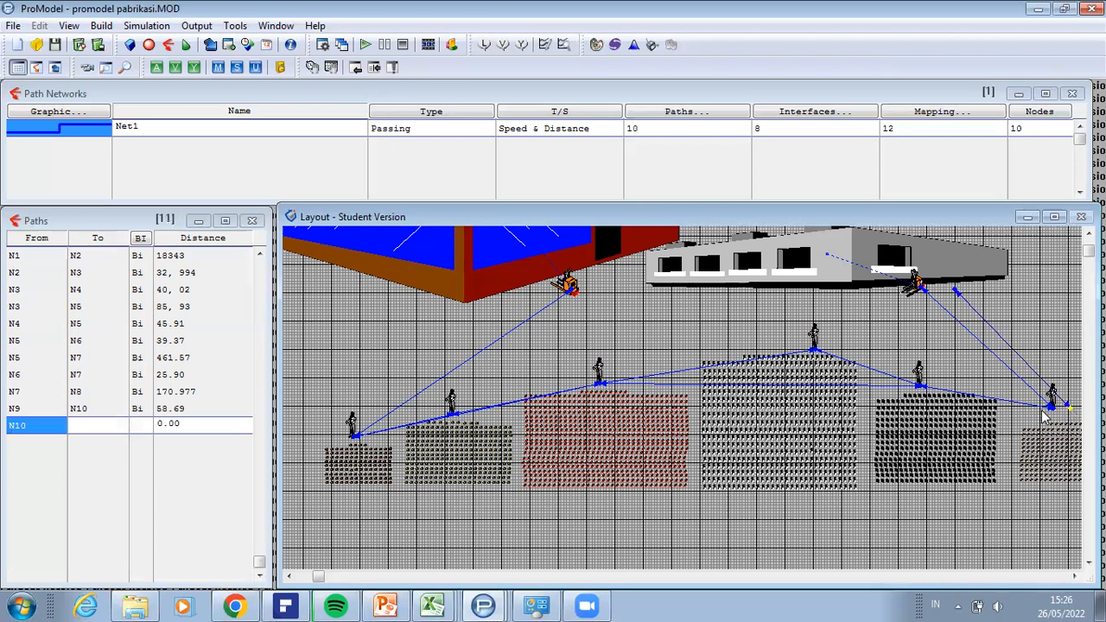
right_click(933, 378)
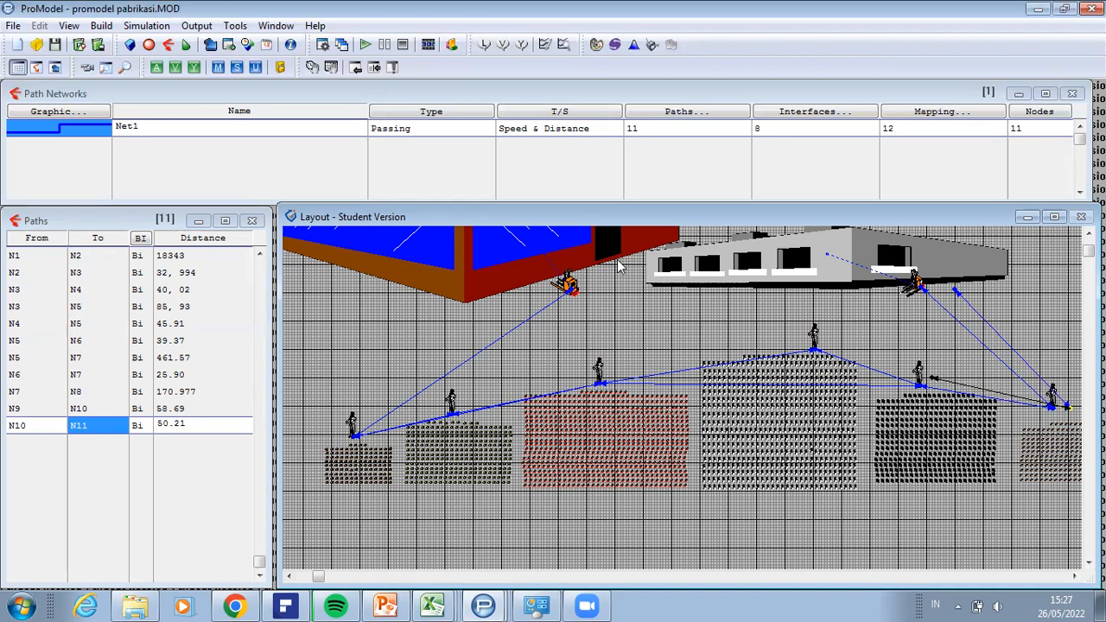
Step: Examine the distance values of the first four Net1 path segments, from N1–N2 to N3–N5
left_click(190, 278)
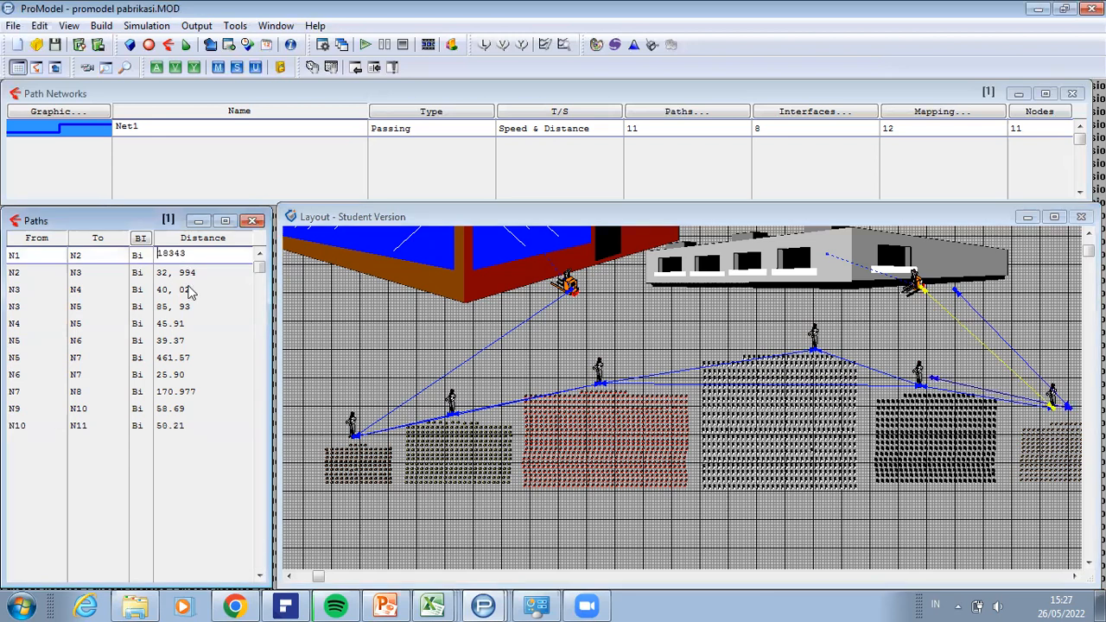
left_click(188, 292)
left_click(185, 308)
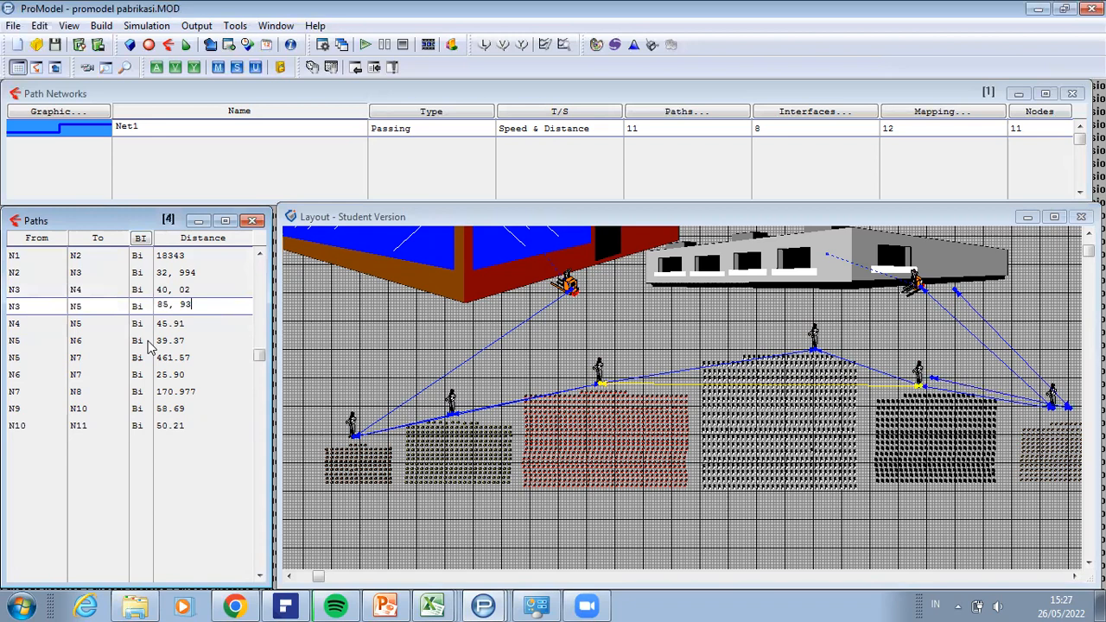
left_click(173, 256)
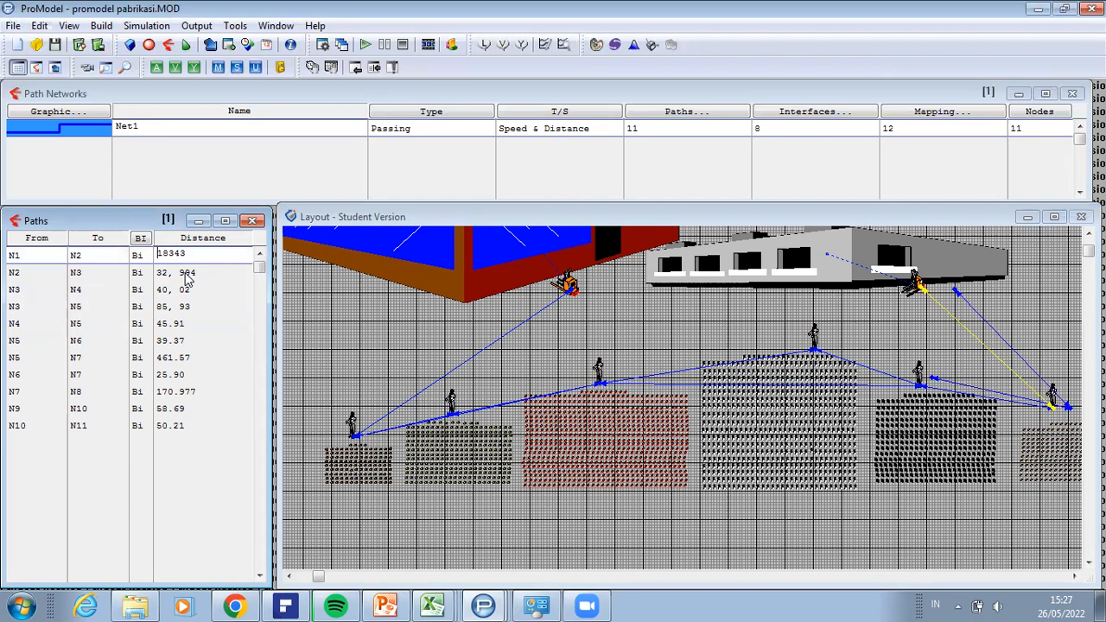
left_click(187, 273)
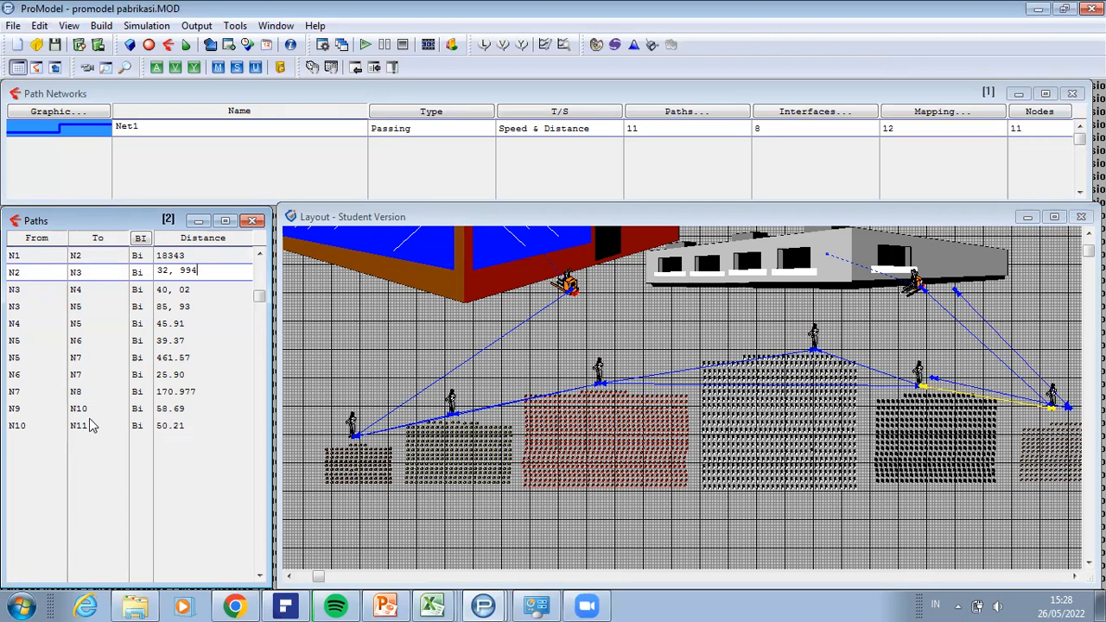
Step: Trace the Net1 segments in the layout: N9–N10, the segments from N1–N2 through N7–N8, and back up to N3–N5
left_click(16, 410)
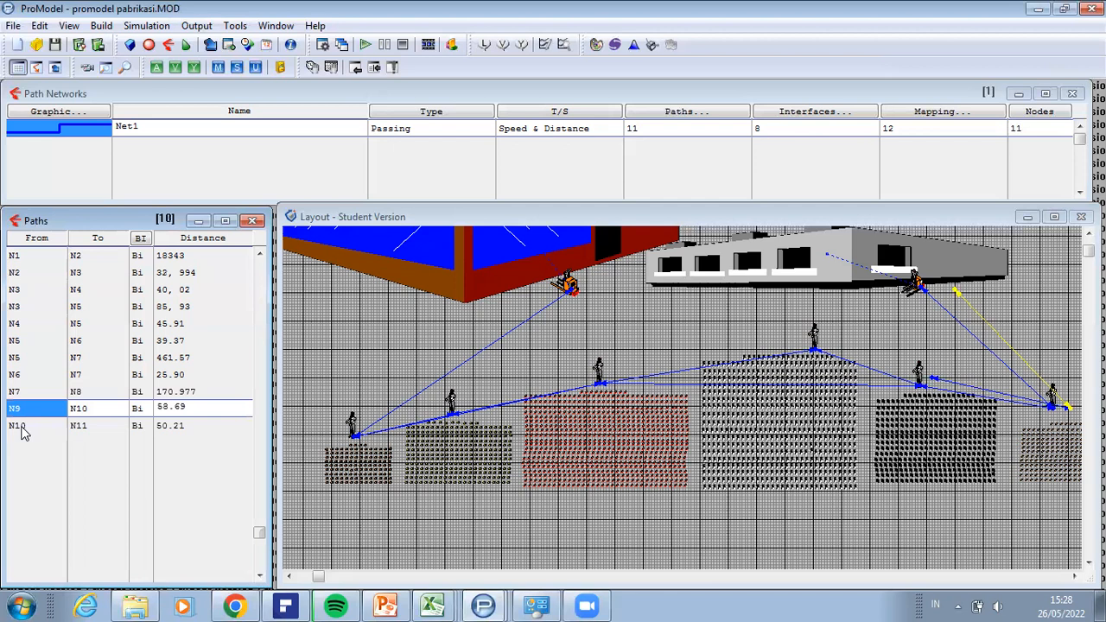
left_click(16, 256)
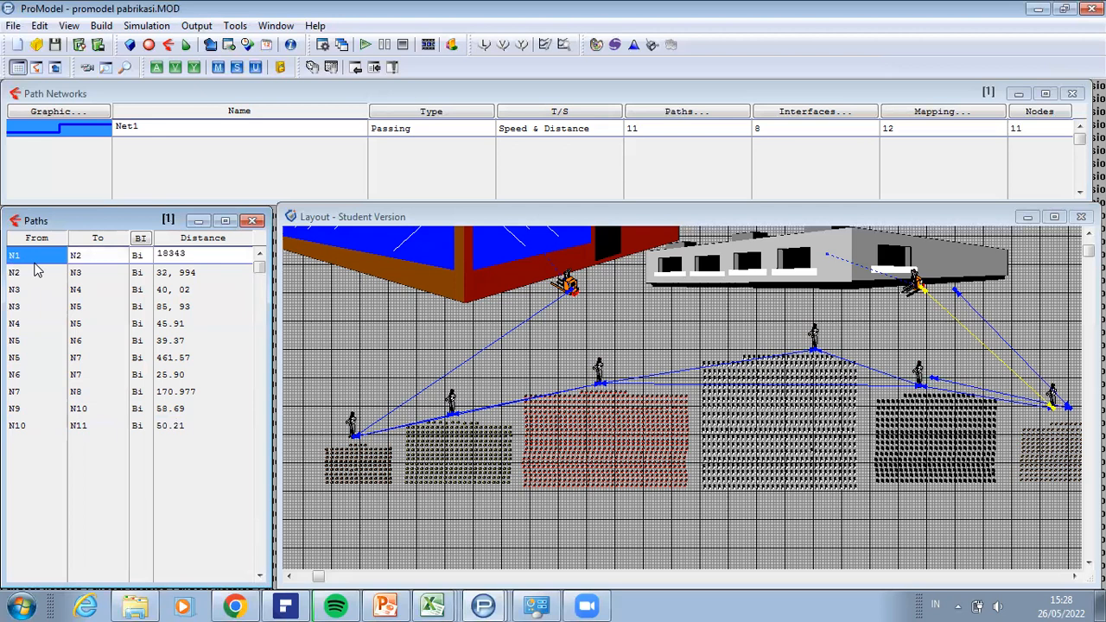
left_click(37, 270)
key("Down")
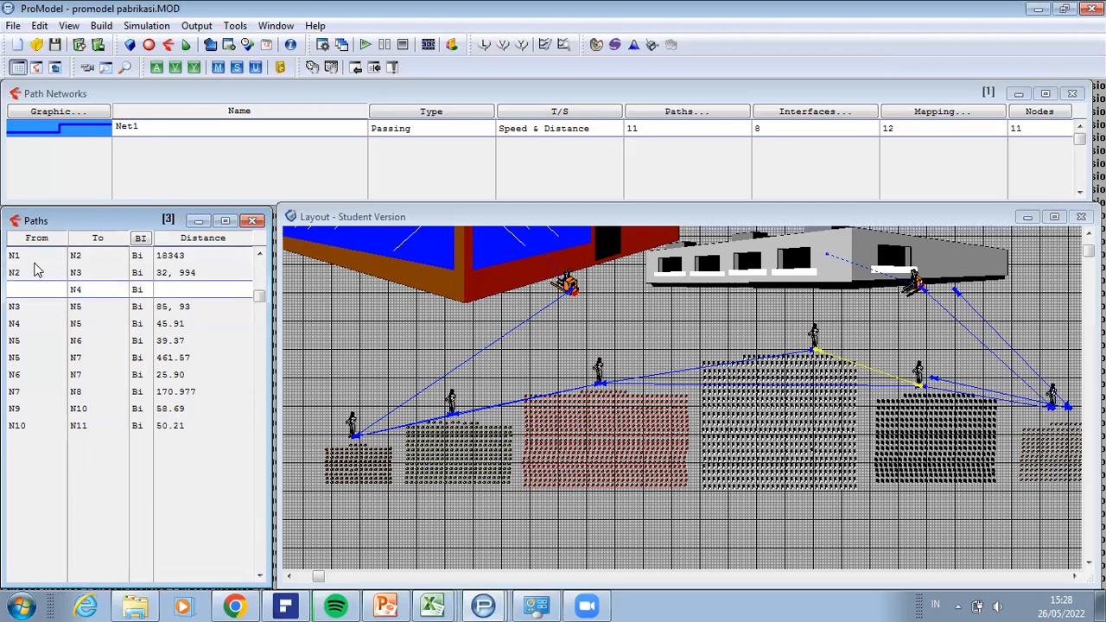
key("Down")
key("Down")
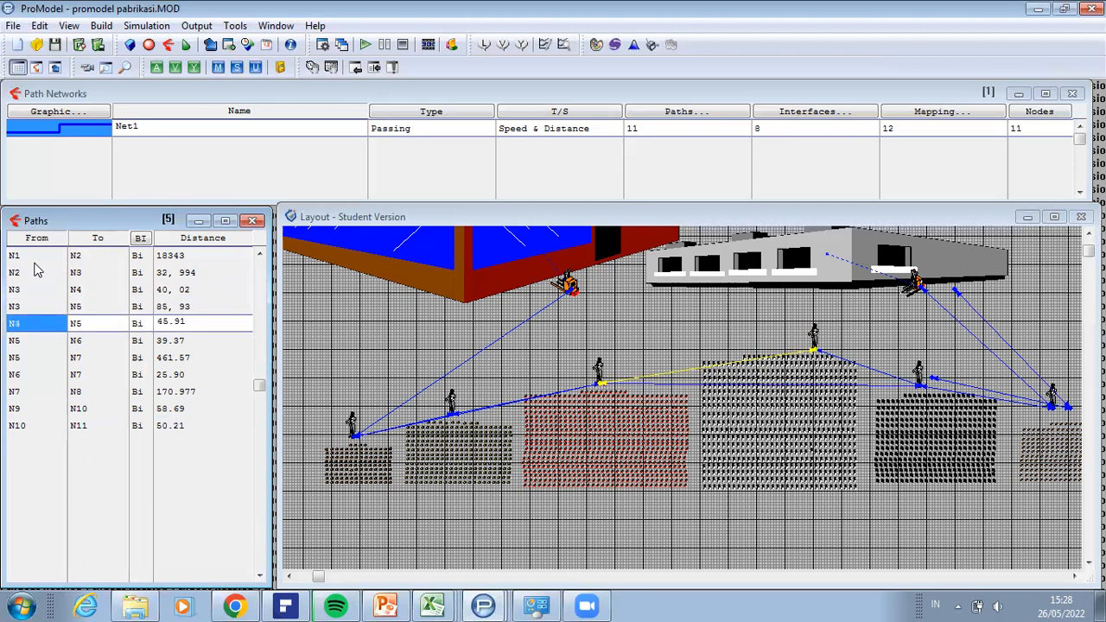
key("Down")
key("Down")
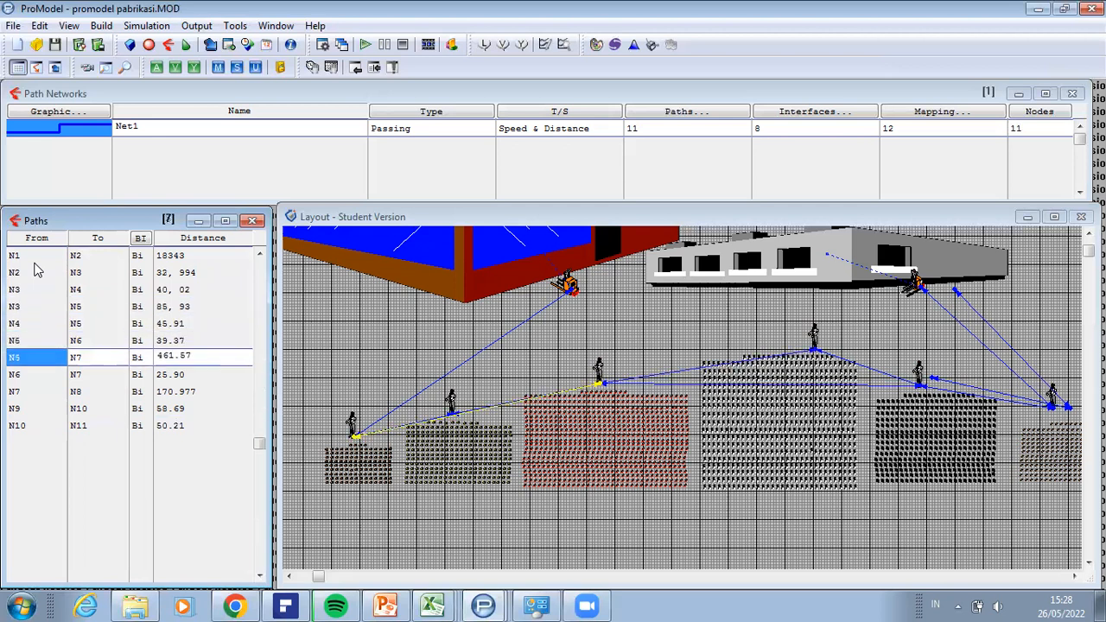
key("Down")
key("Down")
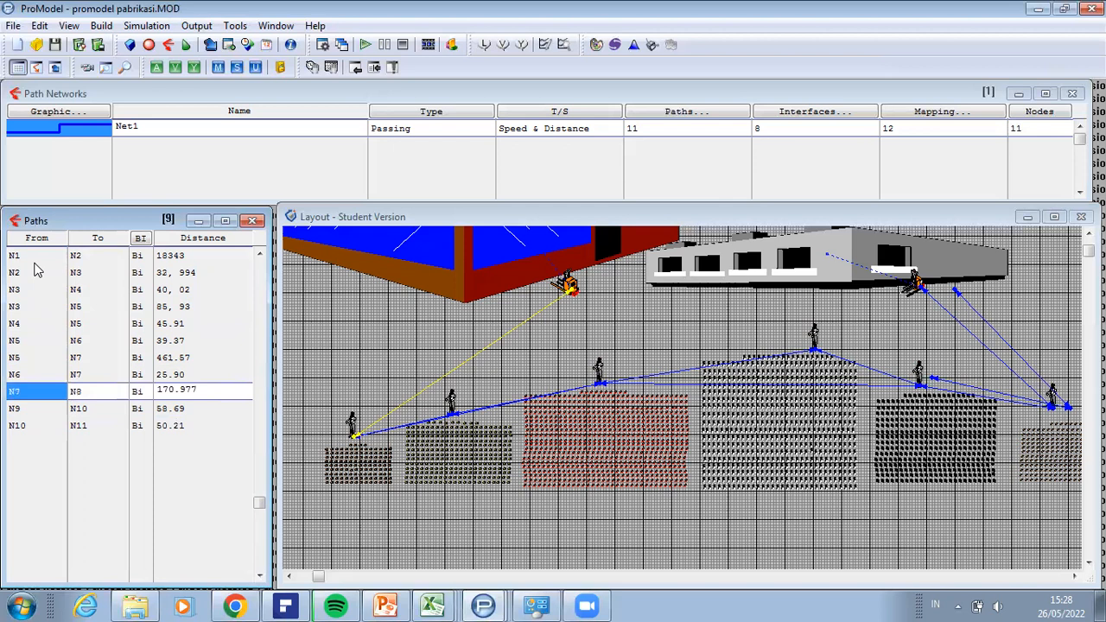
key("Up")
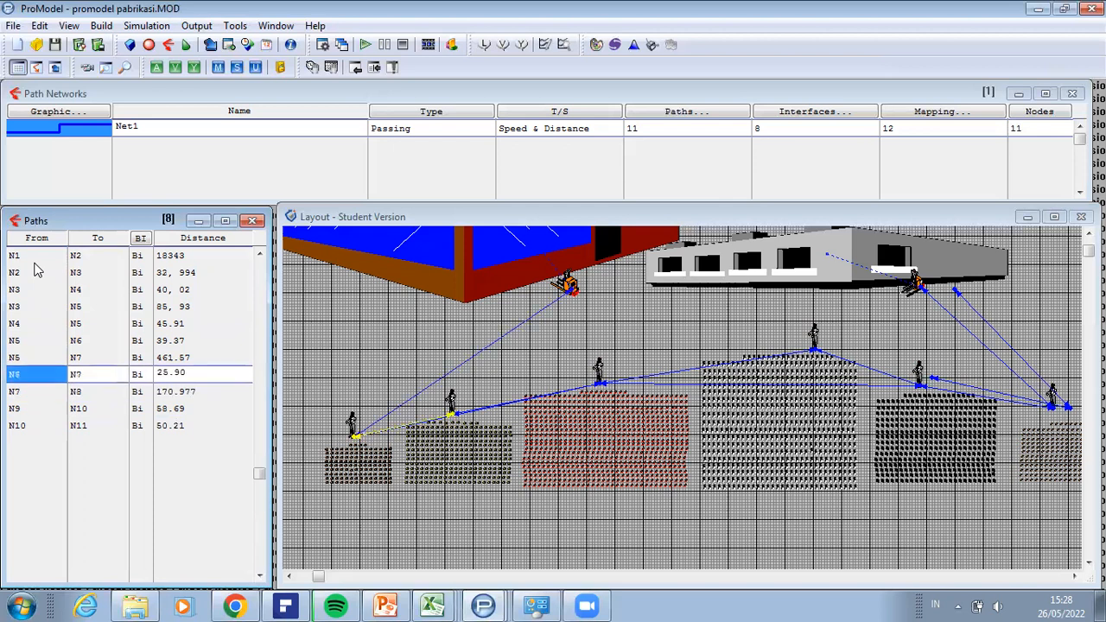
key("Up")
key("Up")
key("Up")
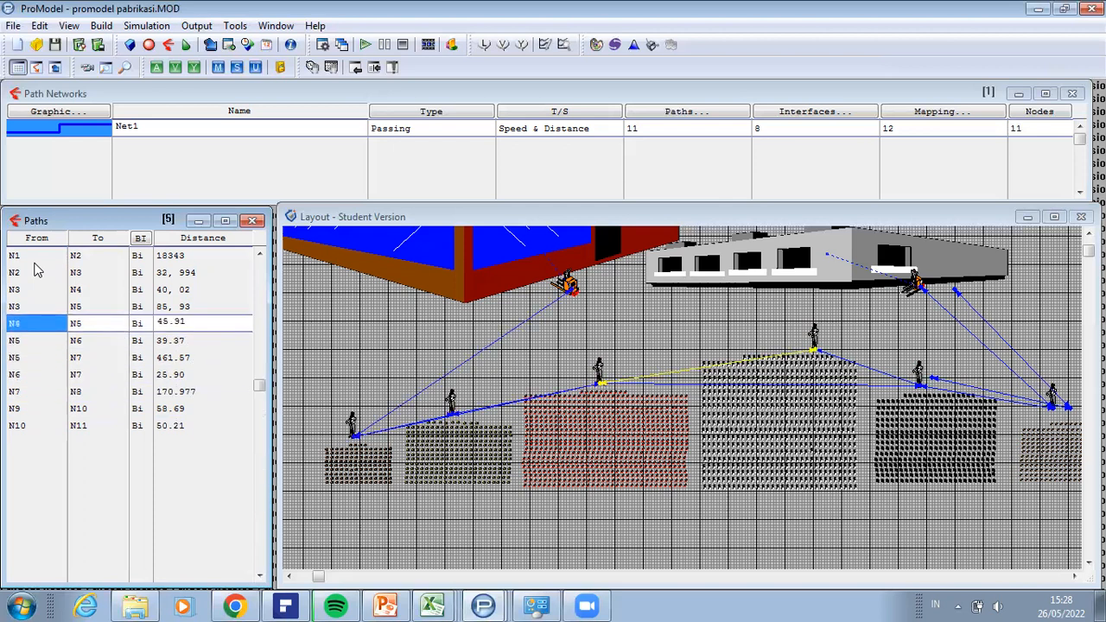
key("Up")
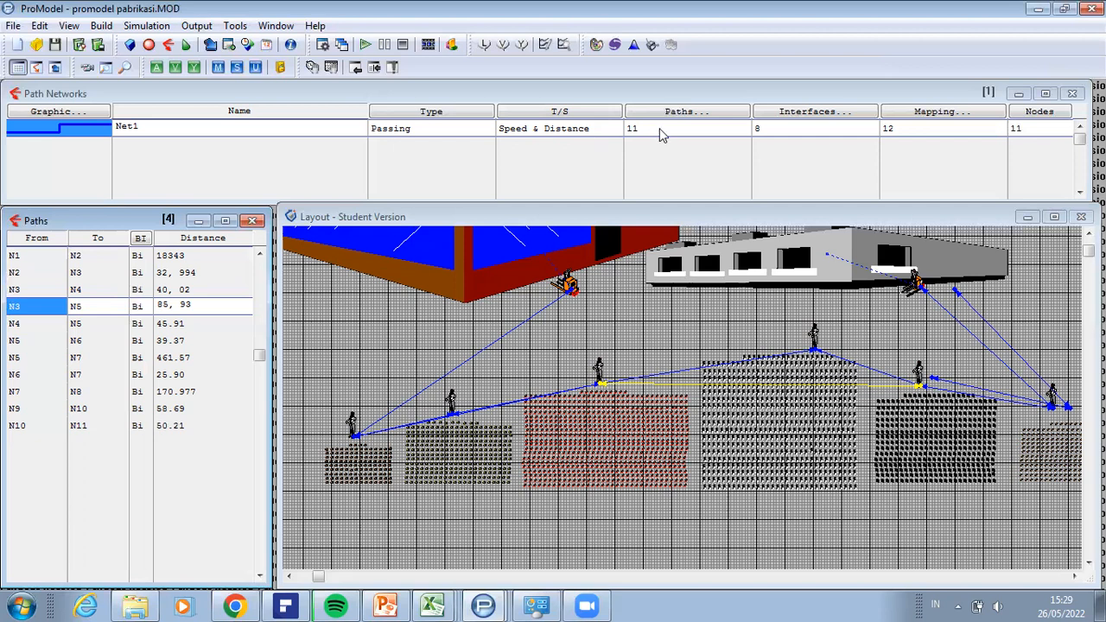
Step: Delete the two path segments N9–N10 and N10–N11 from Net1
left_click(14, 409)
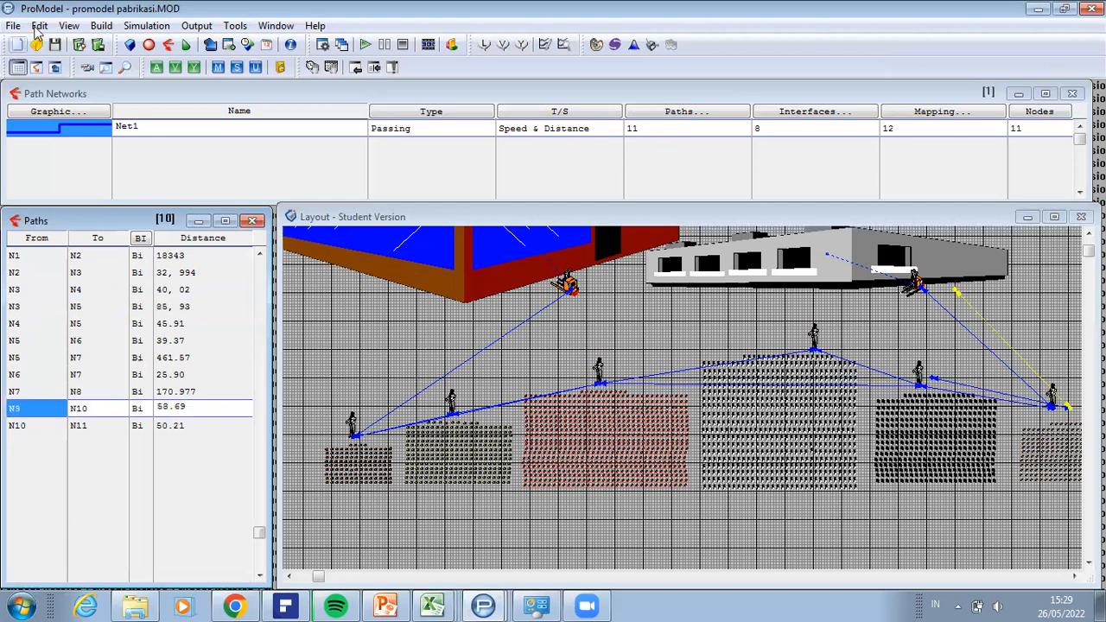
left_click(39, 26)
left_click(63, 47)
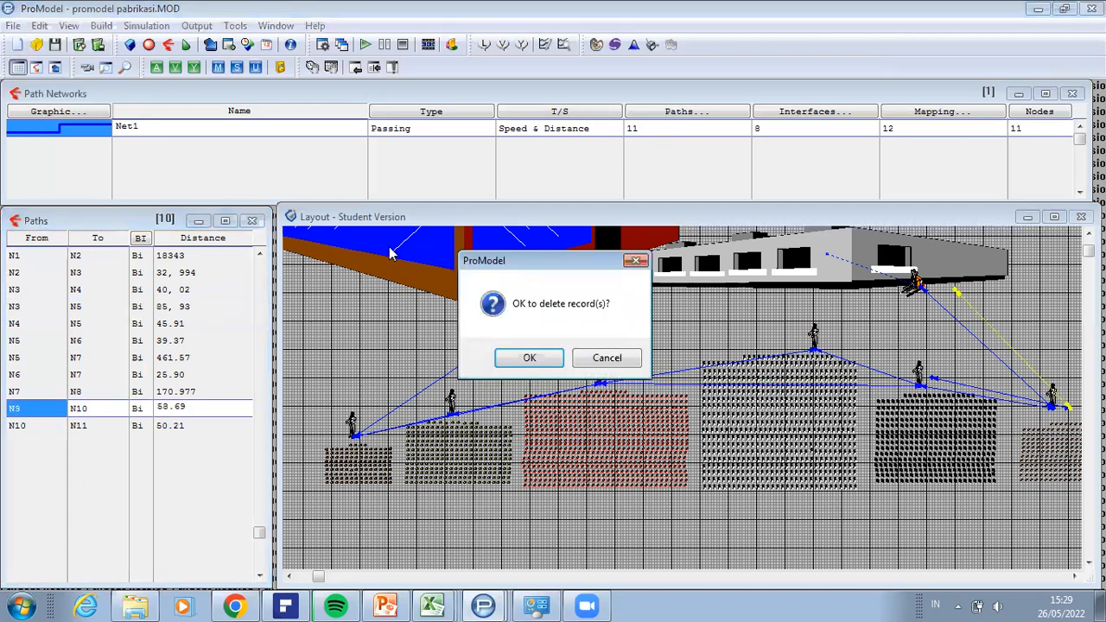
key("Return")
left_click(38, 26)
left_click(63, 49)
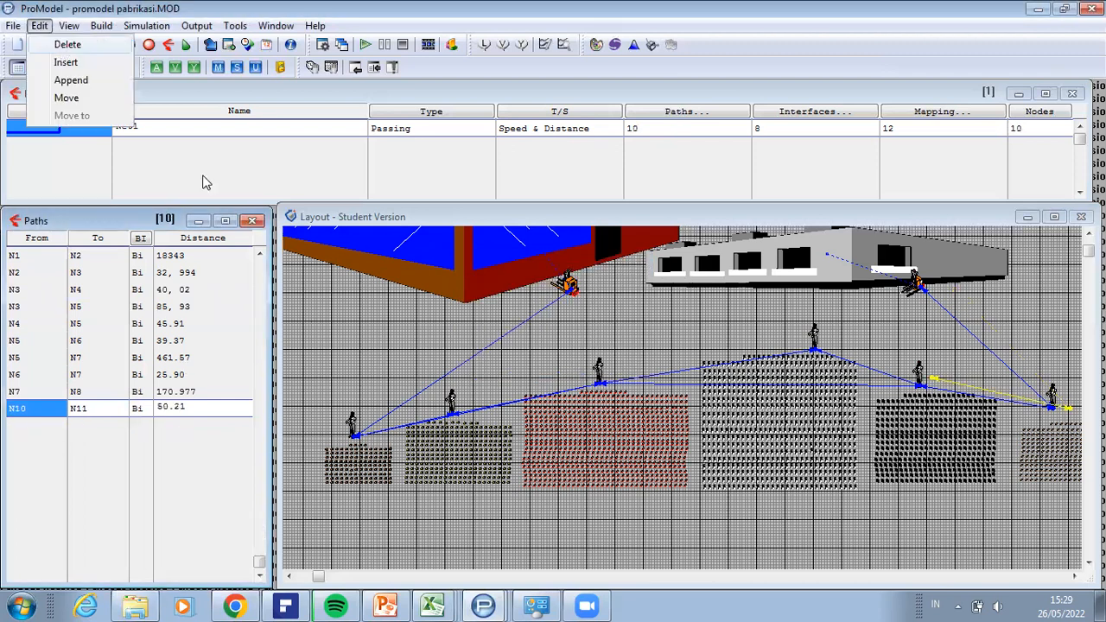
key("Return")
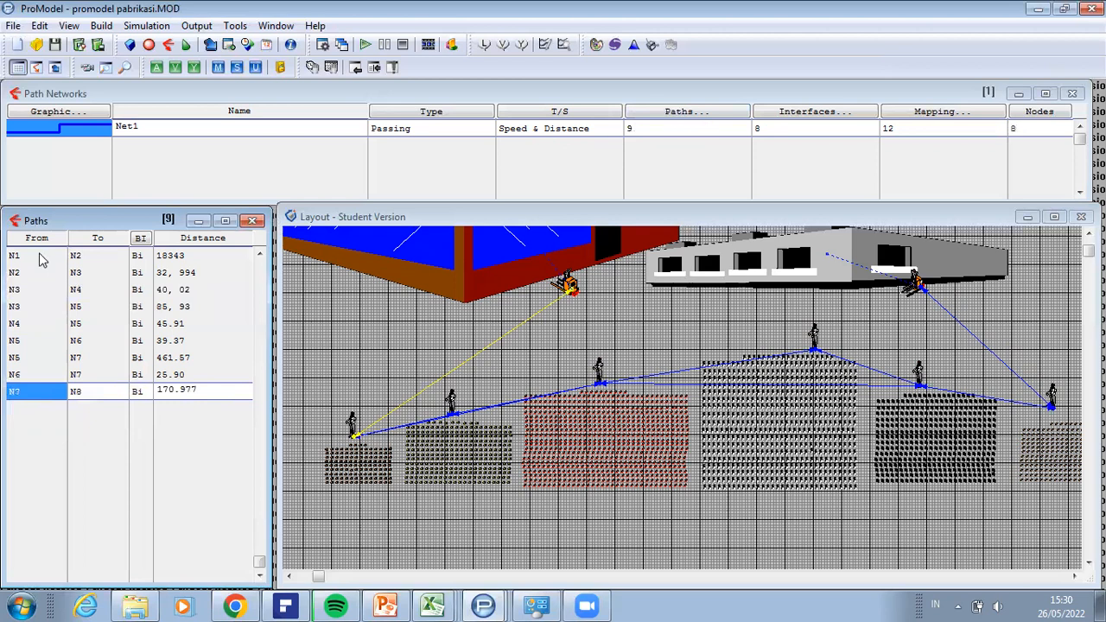
Step: Trace the remaining Net1 segments in the layout, from N2–N3 through N3–N5, N4–N5 and N6–N7 to N7–N8
left_click(15, 274)
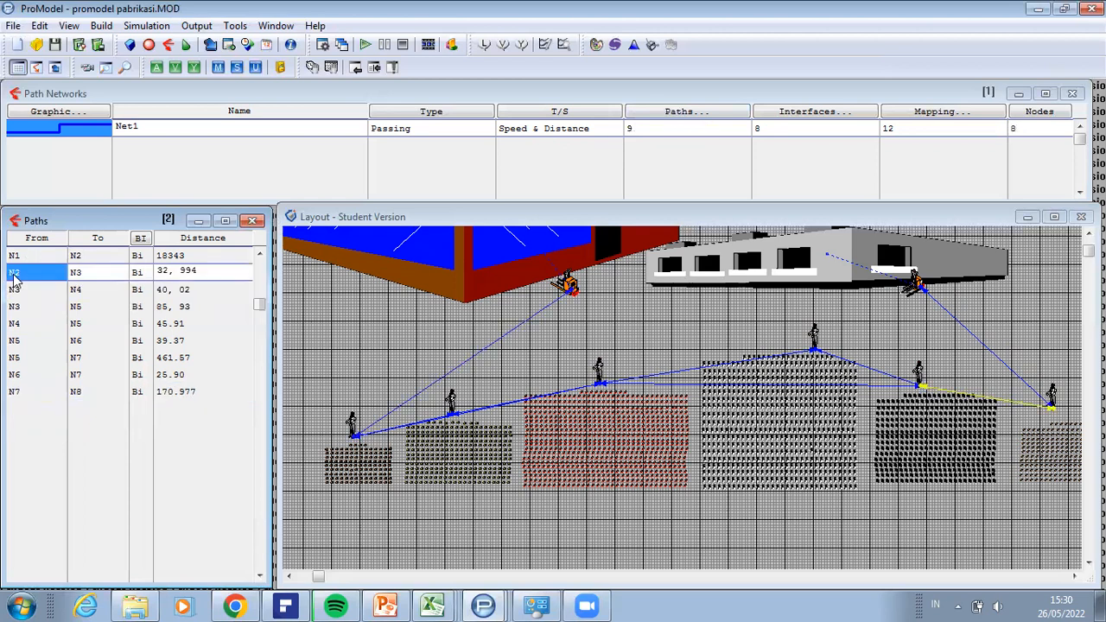
left_click(15, 307)
left_click(15, 325)
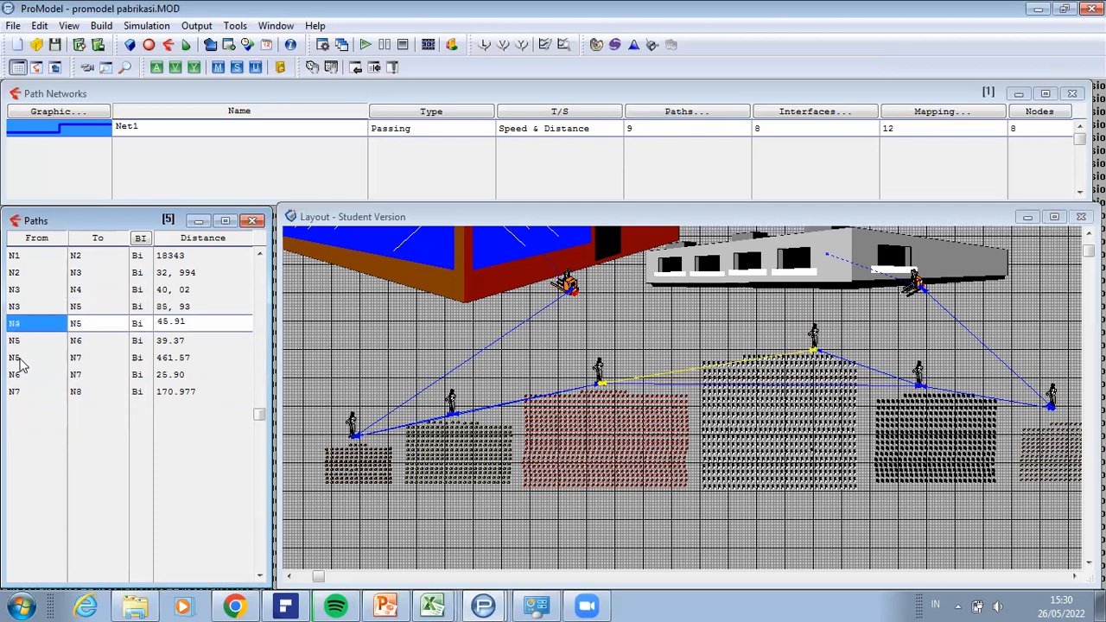
left_click(15, 375)
key("Down")
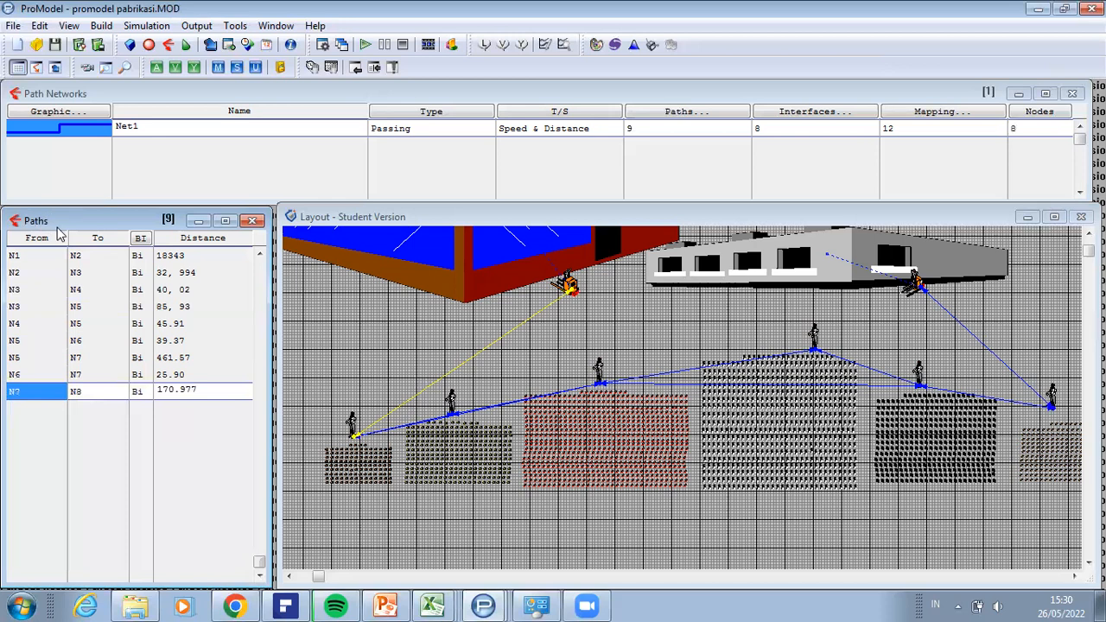
Step: Check Net1's entries for paths, interfaces, mapping and nodes one after another
left_click(647, 133)
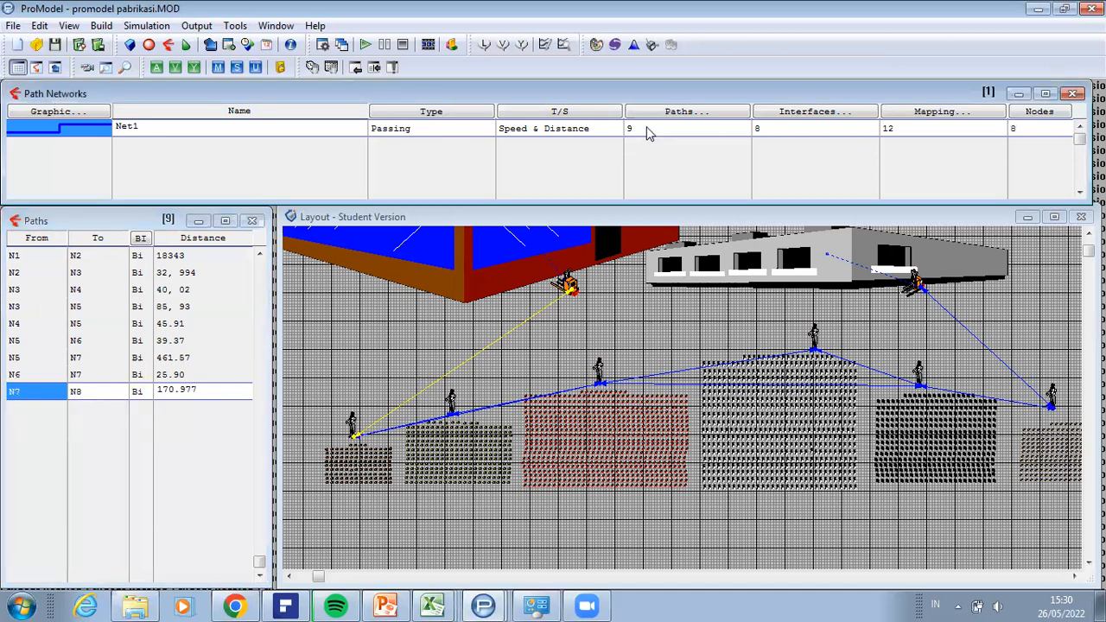
left_click(790, 134)
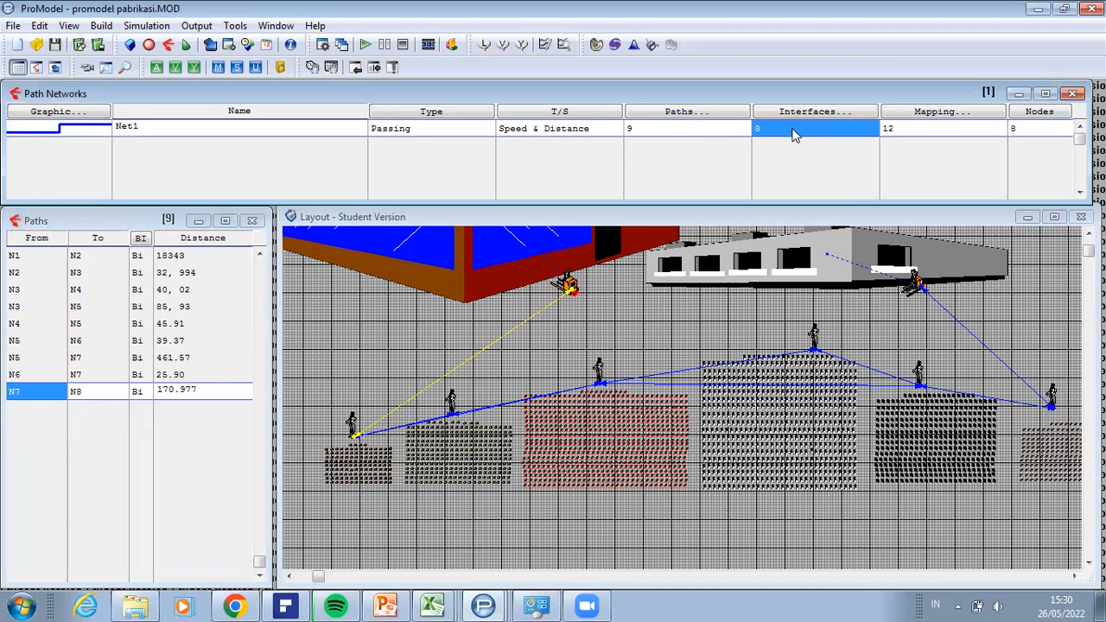
left_click(933, 130)
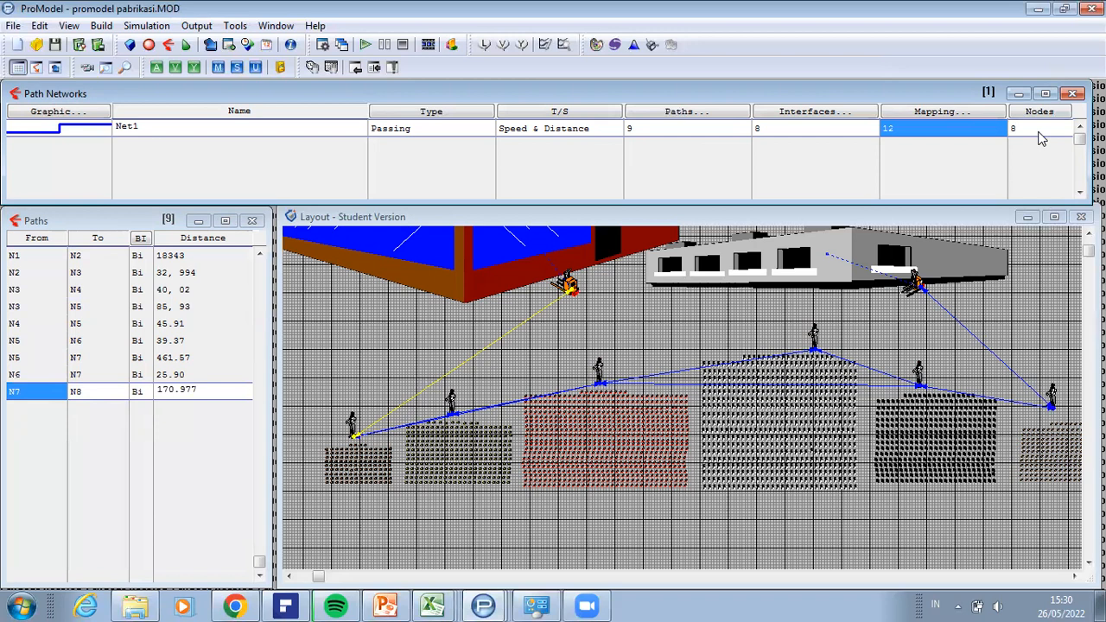
left_click(1041, 137)
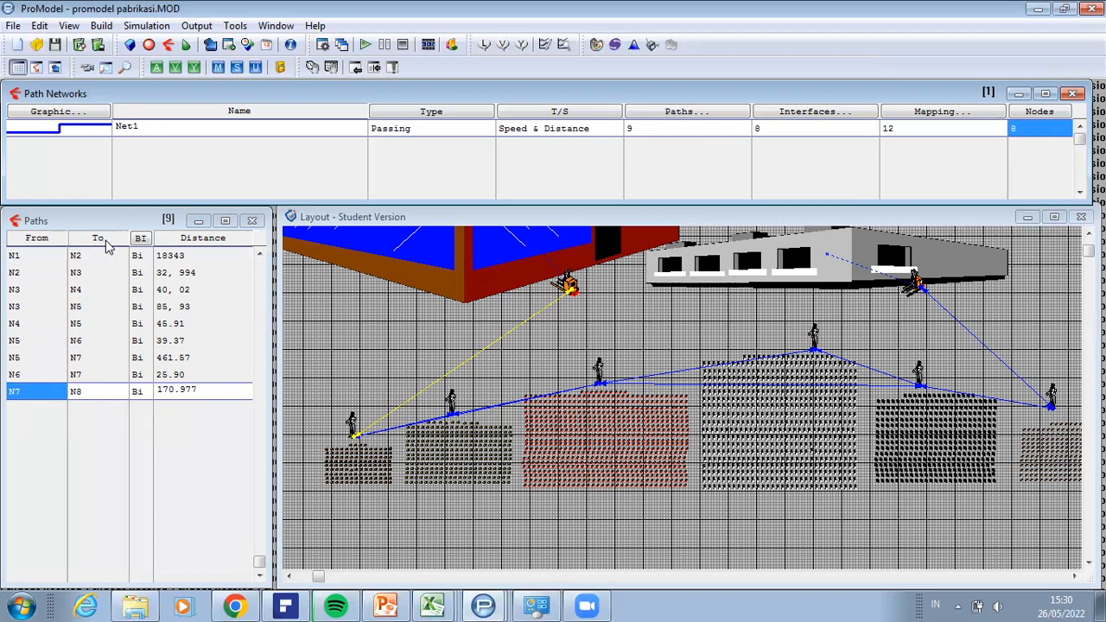
Step: Show the resources of the model and select the icon of FT1
left_click(100, 25)
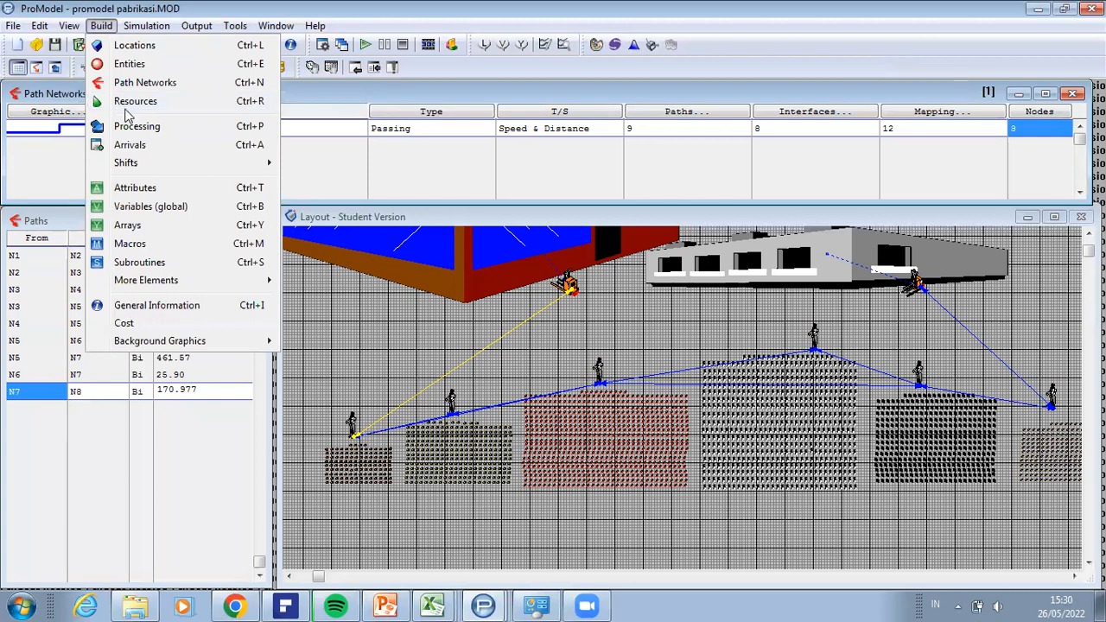
left_click(127, 105)
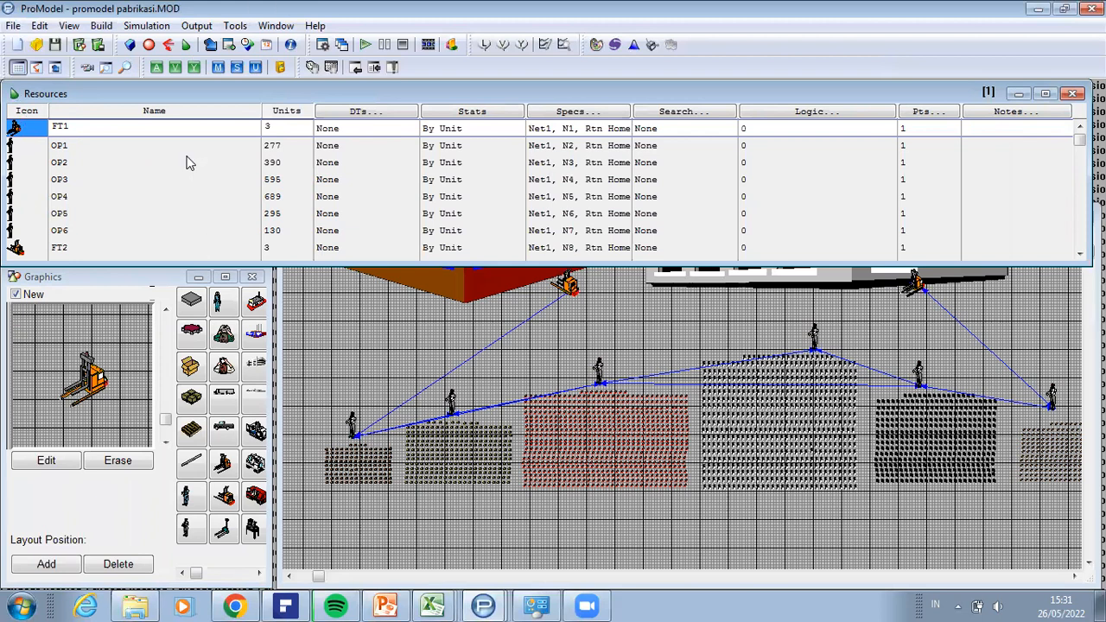
left_click(28, 128)
Step: Try to add another resource with the Operator graphic, starting from the FT1, FT2 and OP6 records
left_click(194, 531)
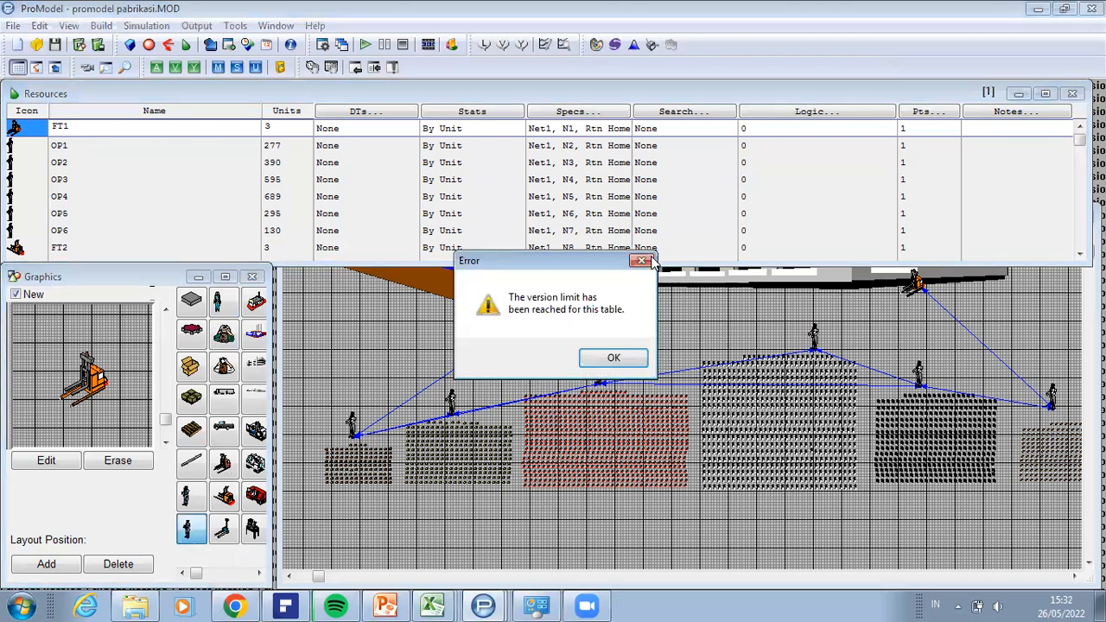
left_click(650, 260)
left_click(83, 247)
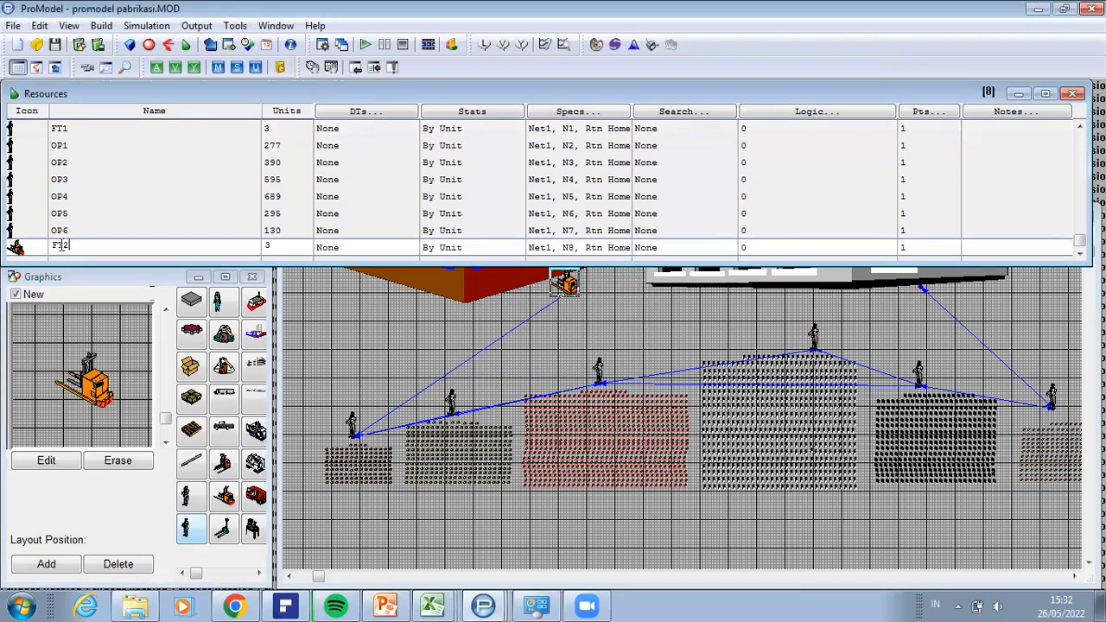
left_click(41, 248)
left_click(44, 249)
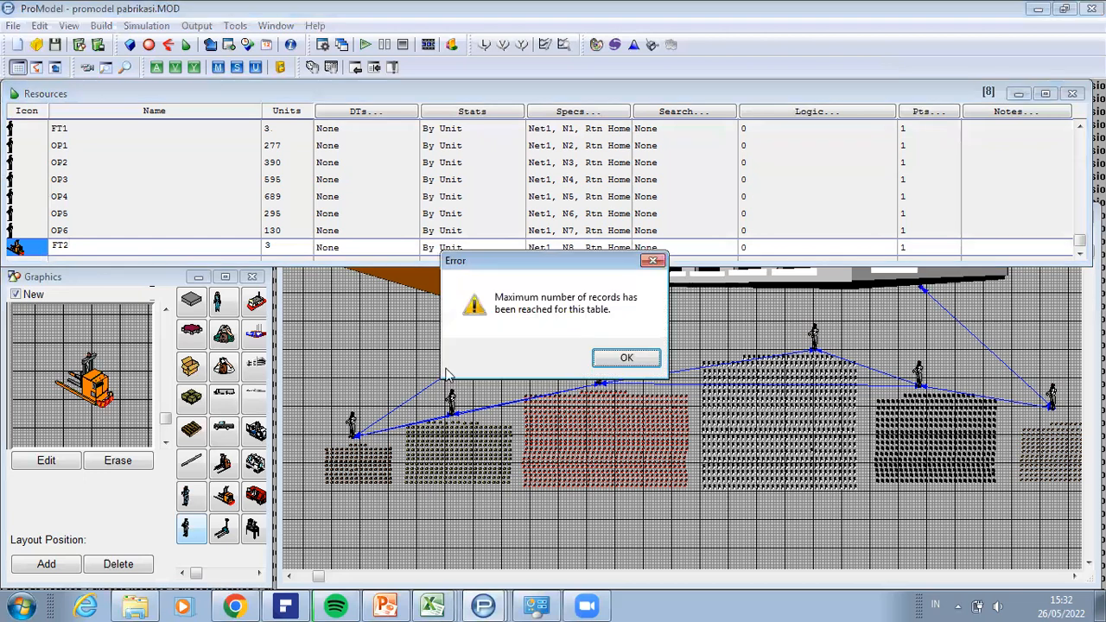
left_click(620, 357)
key("Return")
key("Up")
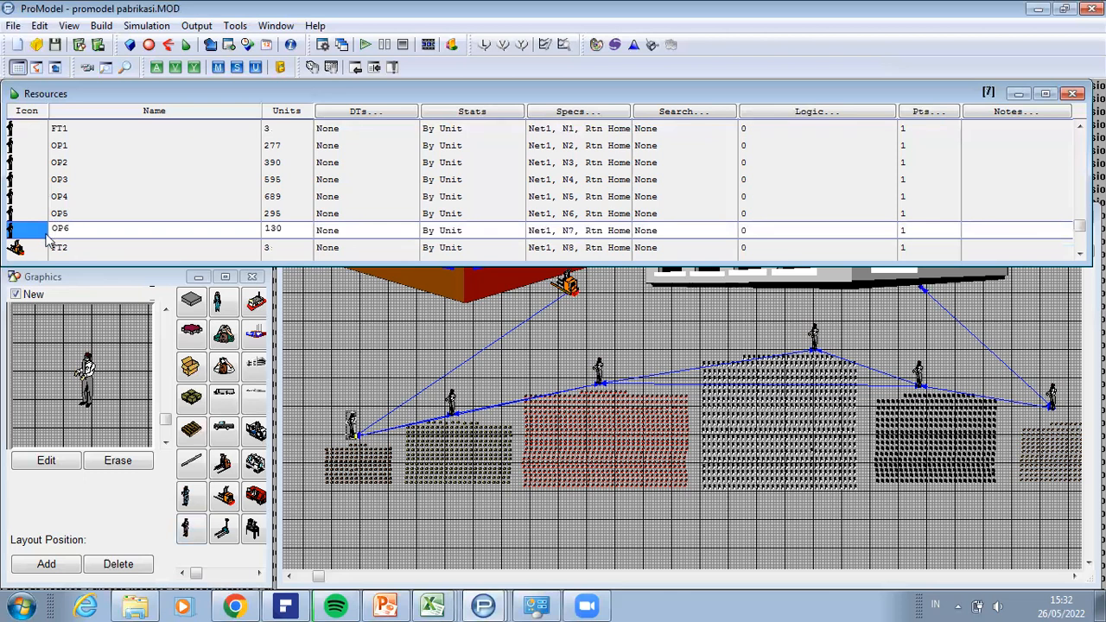
left_click(188, 529)
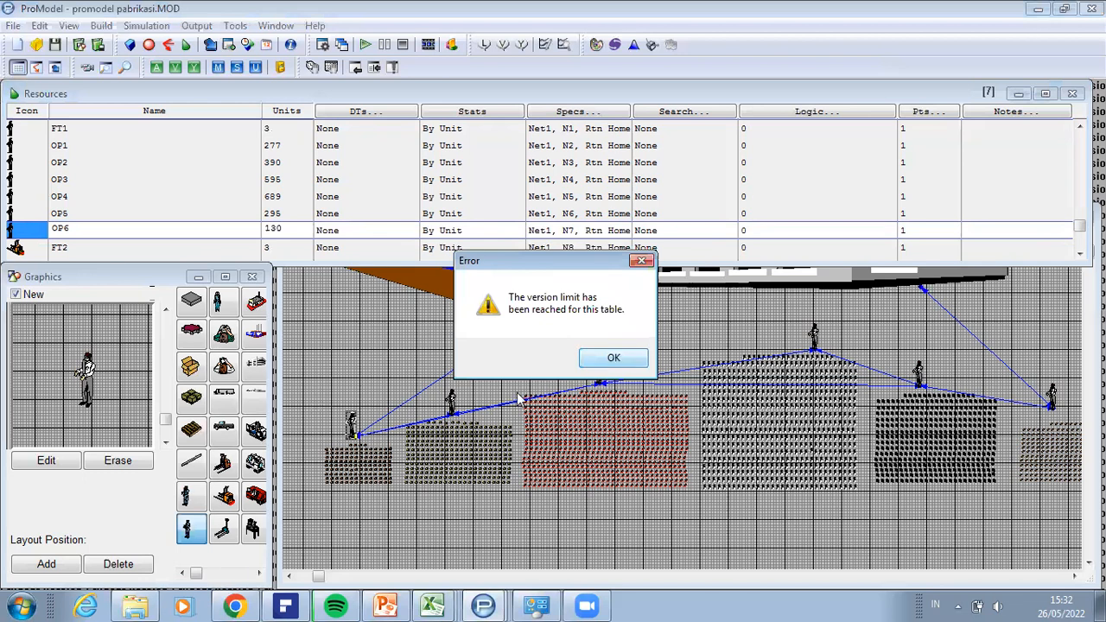
key("Return")
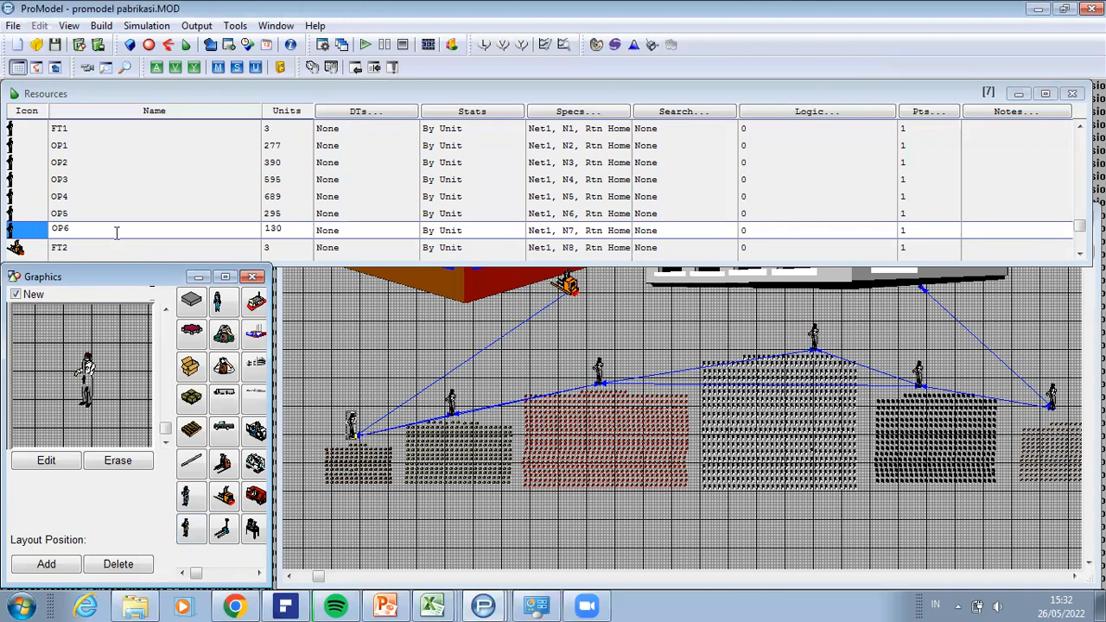
Step: Review FT1's unit count and its specifications for path network, nodes, search rules and motion
left_click(277, 132)
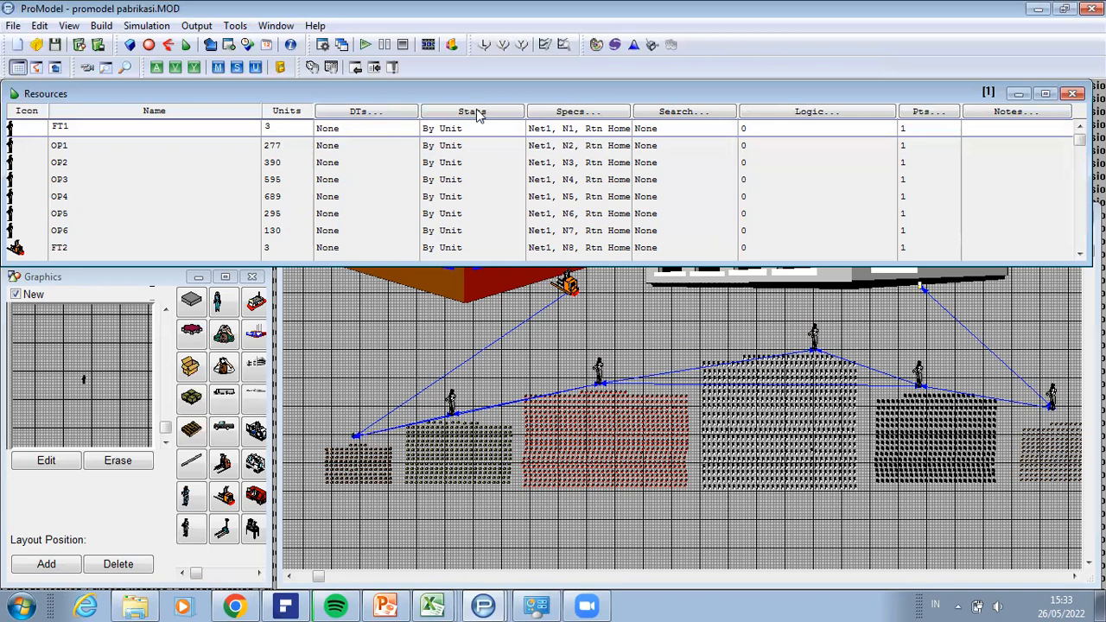
left_click(590, 113)
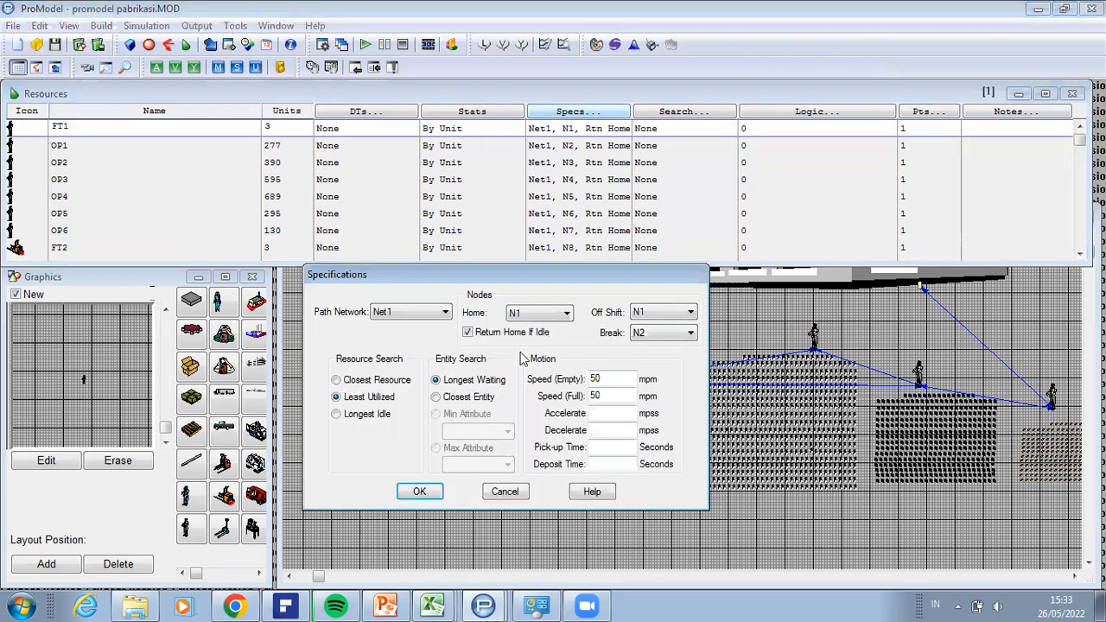
left_click_drag(490, 271, 484, 252)
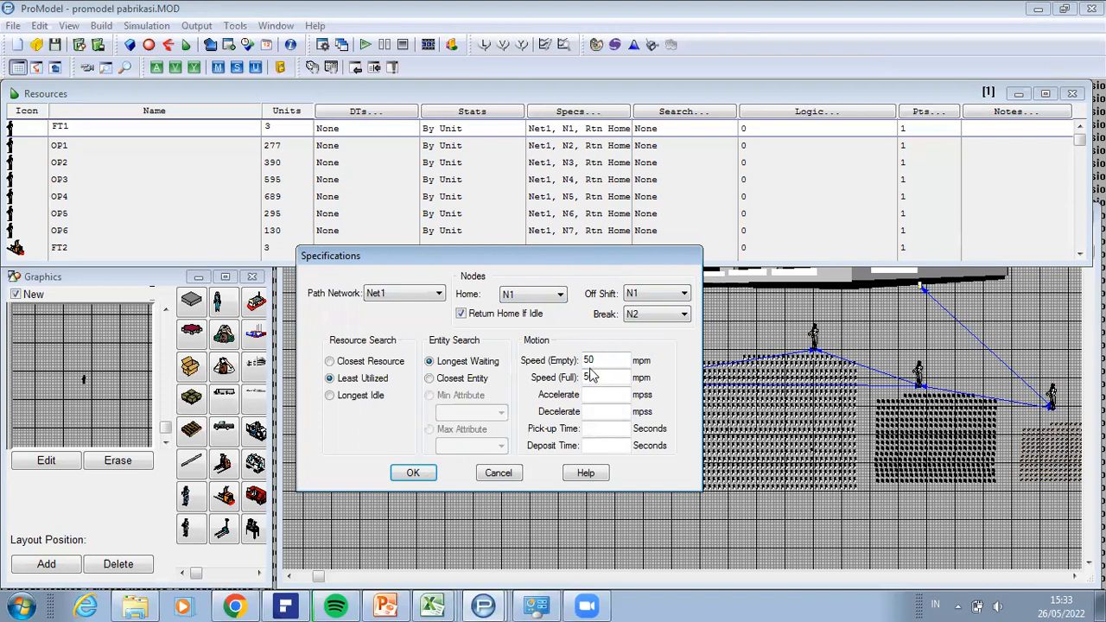
left_click(419, 475)
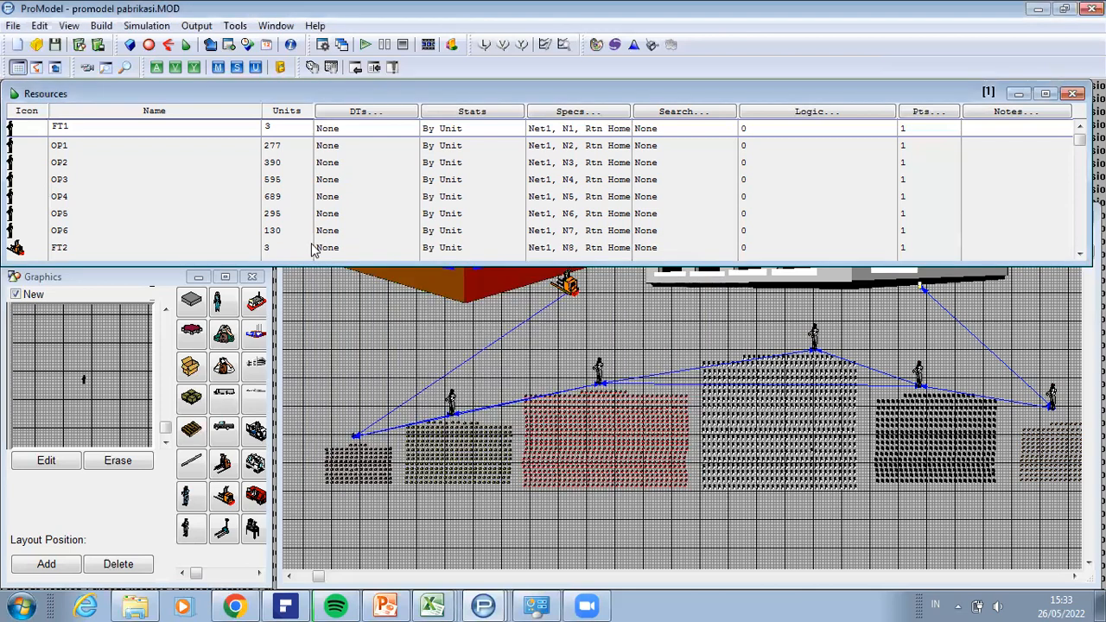
Step: Review OP1's specifications, checking the node choices for home, off shift and break
left_click(67, 144)
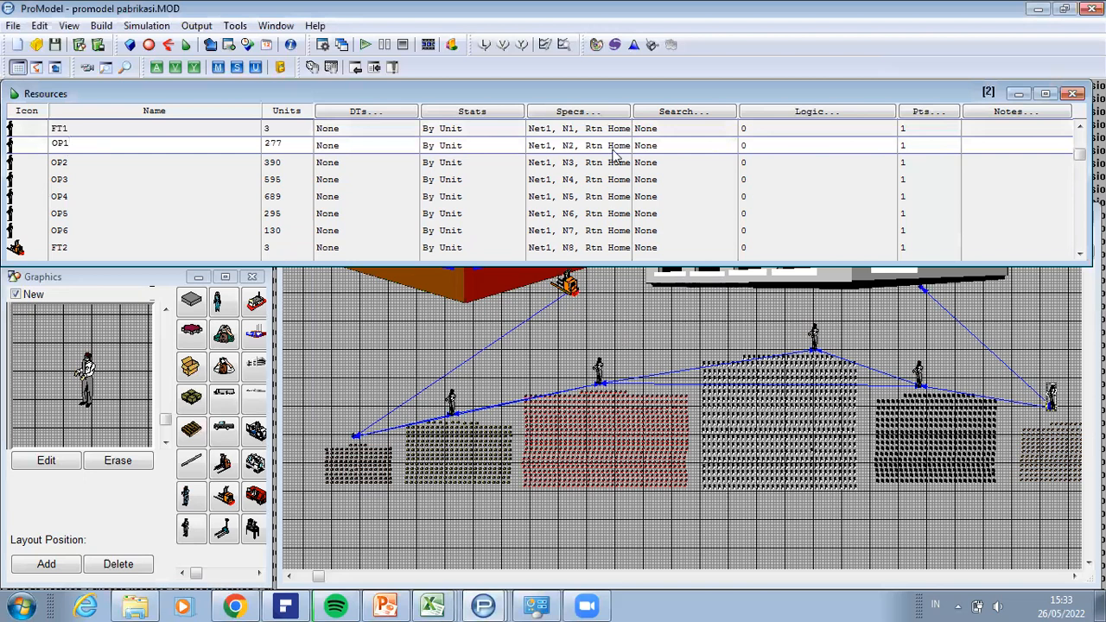
left_click(585, 115)
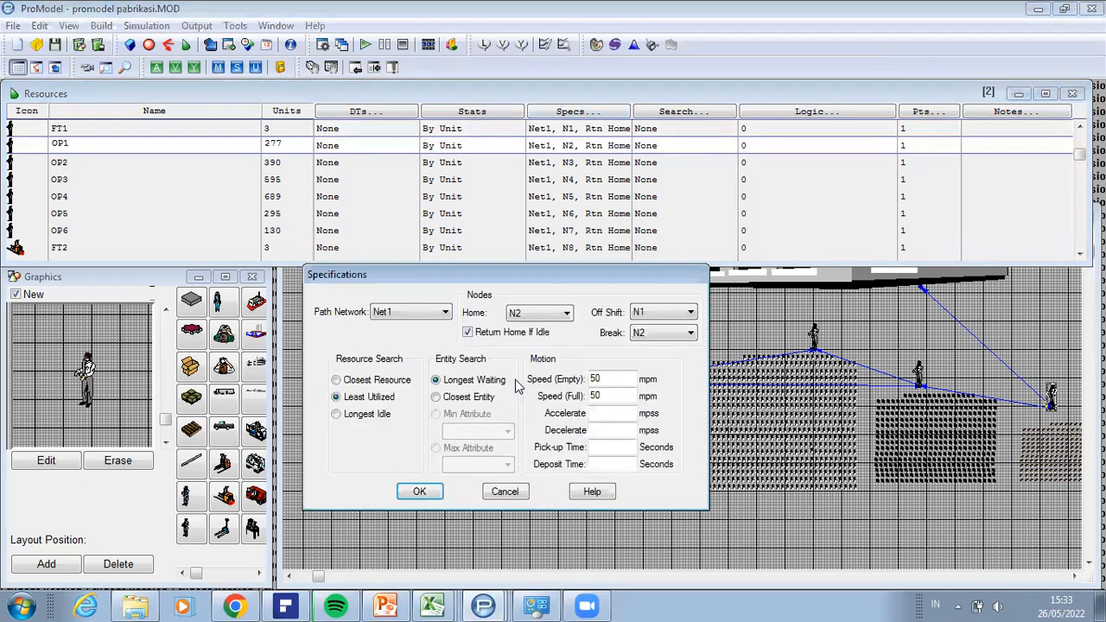
left_click(556, 317)
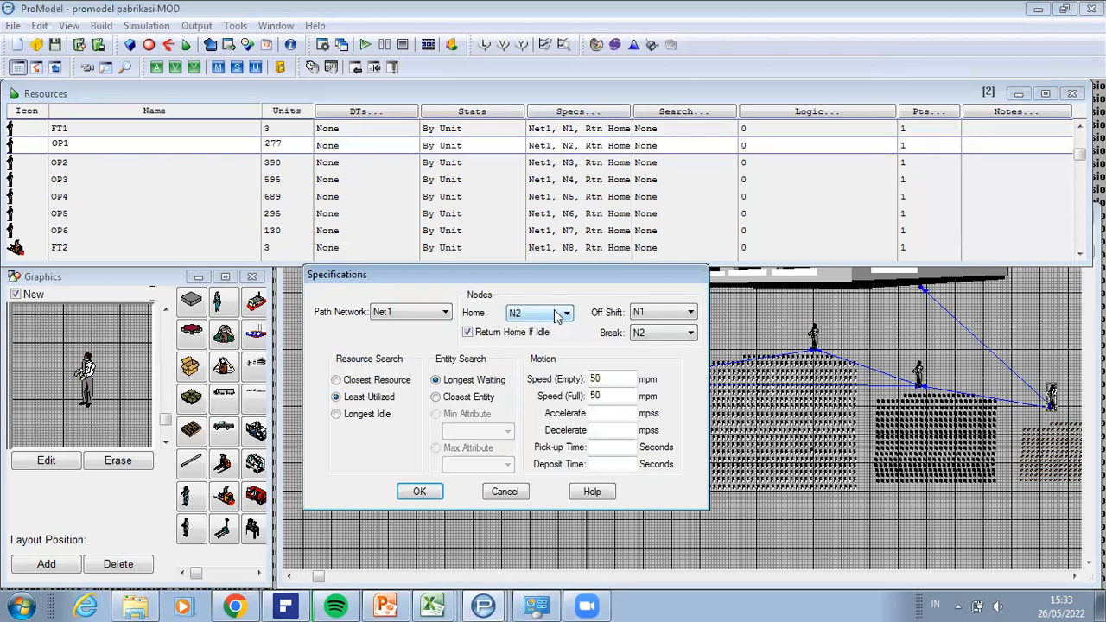
left_click(658, 314)
left_click(659, 337)
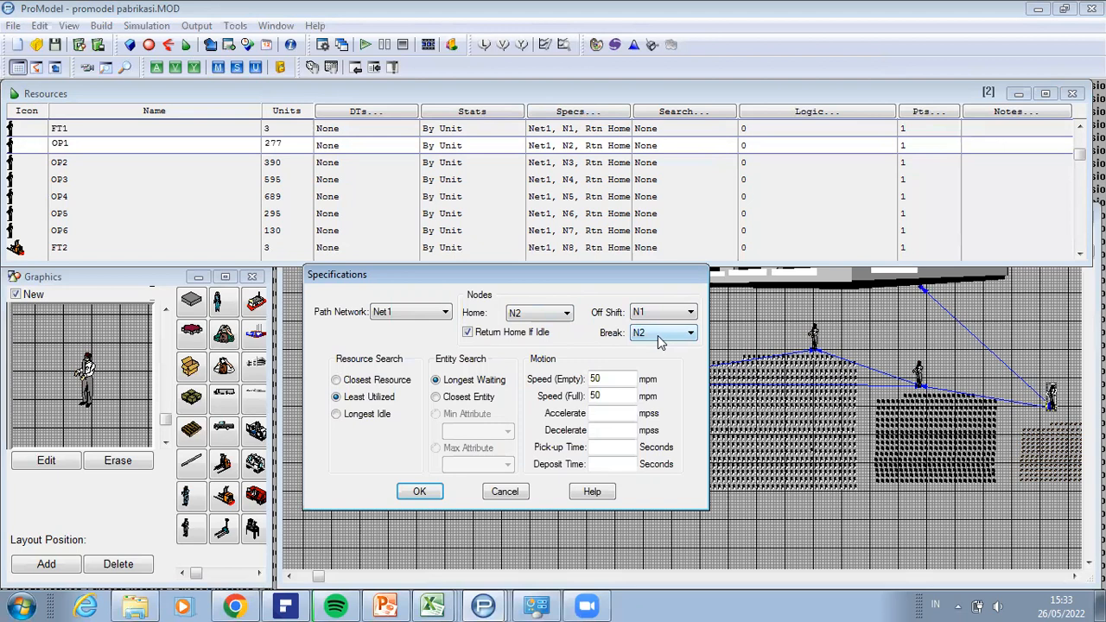
left_click(432, 497)
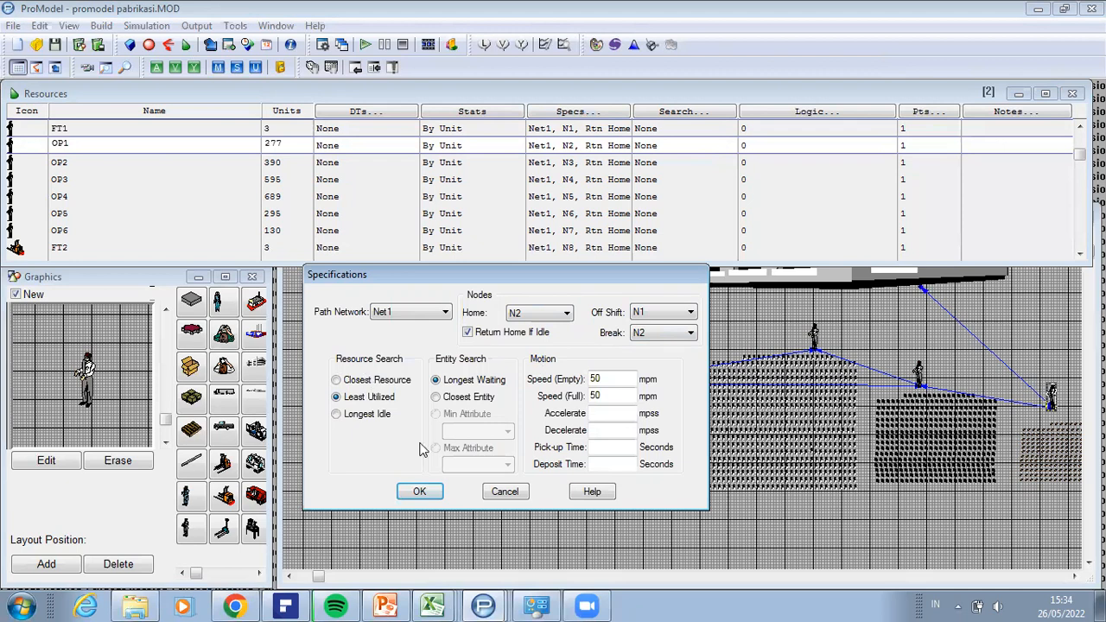
left_click(420, 493)
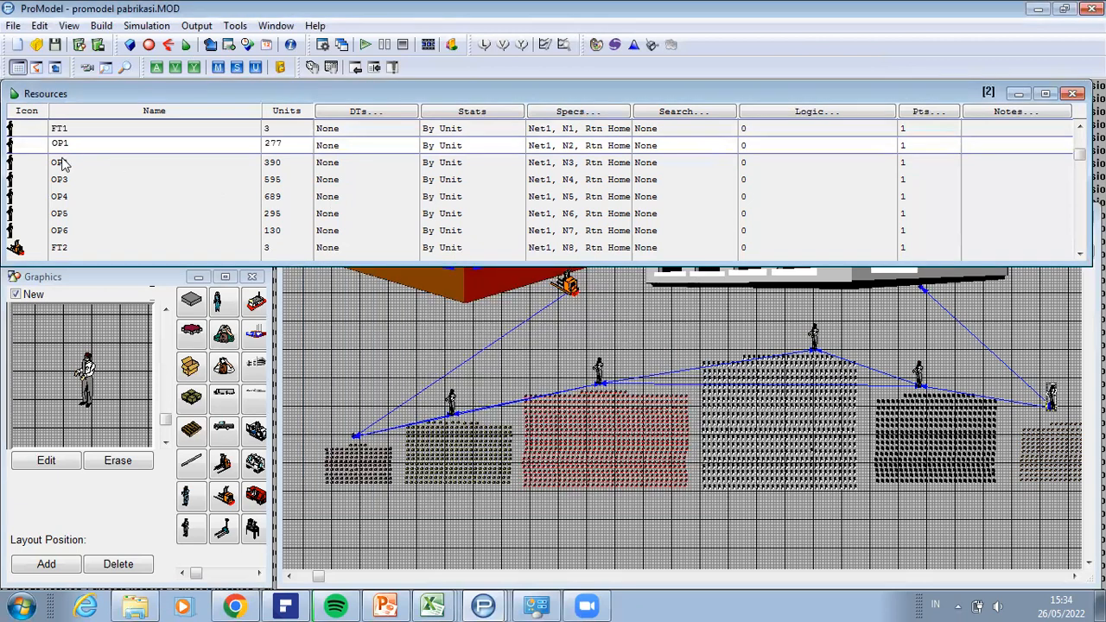
Step: Review OP2's specifications, checking the home and off-shift nodes and the choices for the break node
left_click(596, 164)
left_click(573, 113)
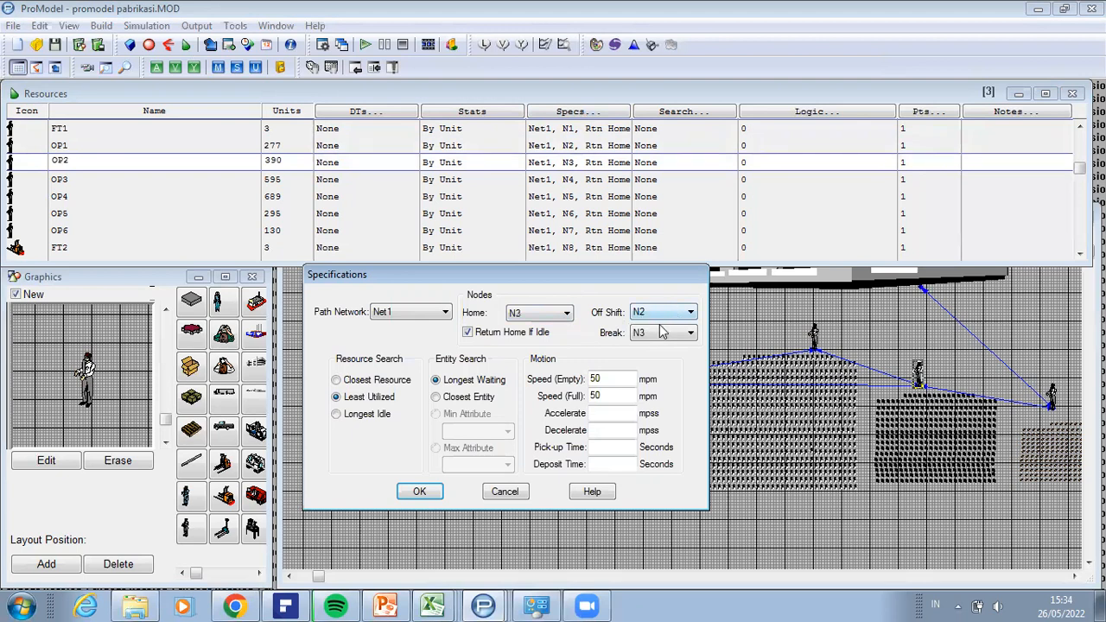
left_click(657, 336)
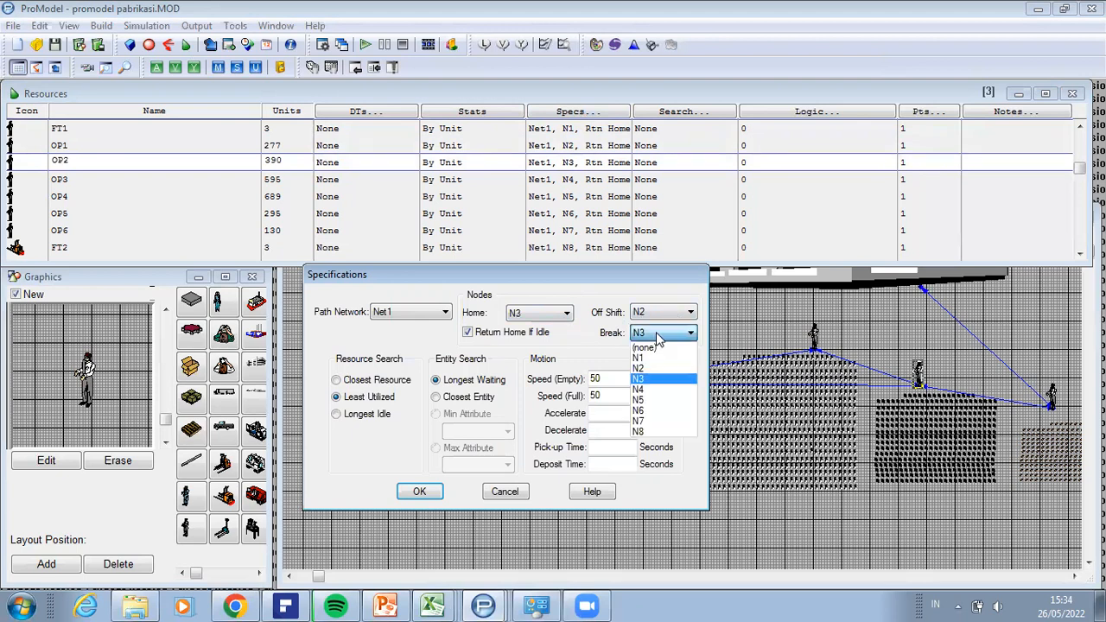
left_click(436, 498)
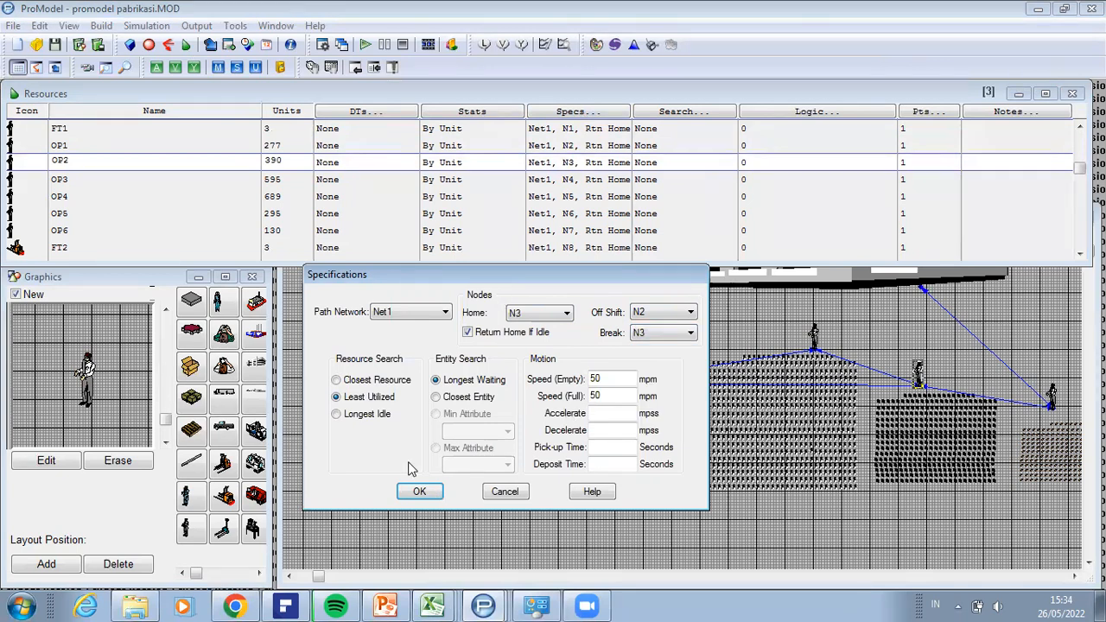
left_click(413, 492)
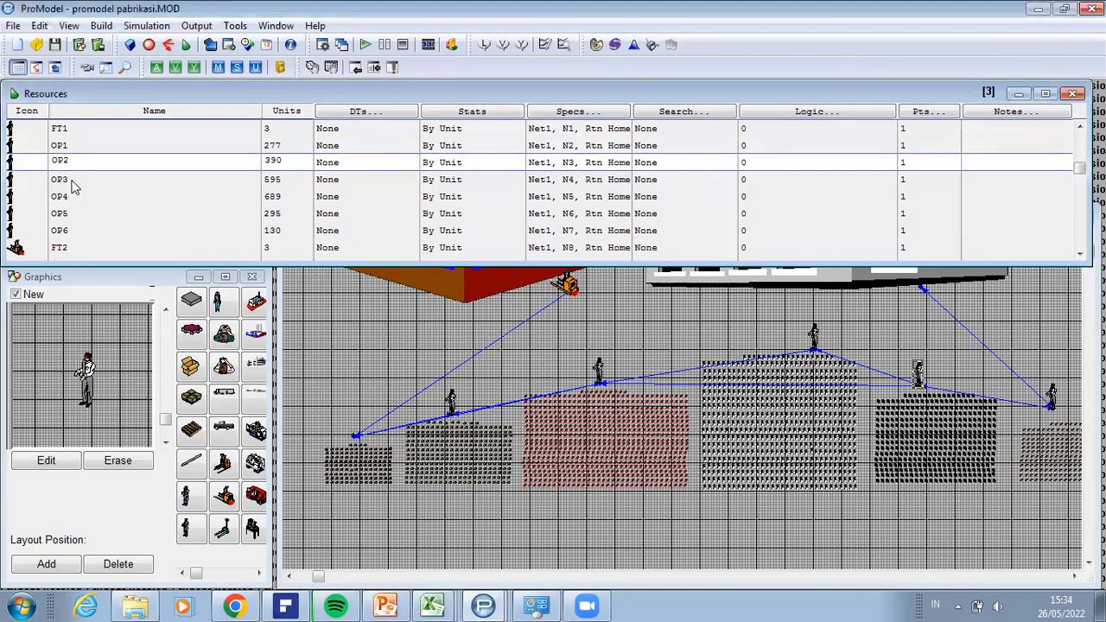
Step: Compare the specification entries of OP3 and OP4, and review FT2's node and motion specifications
left_click(484, 179)
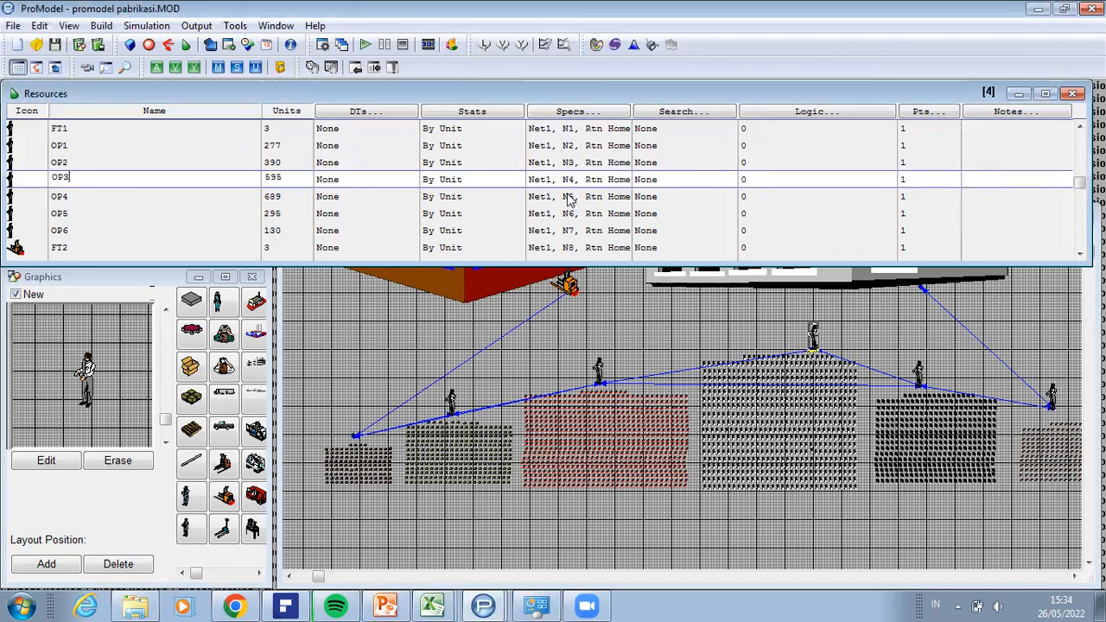
left_click(574, 199)
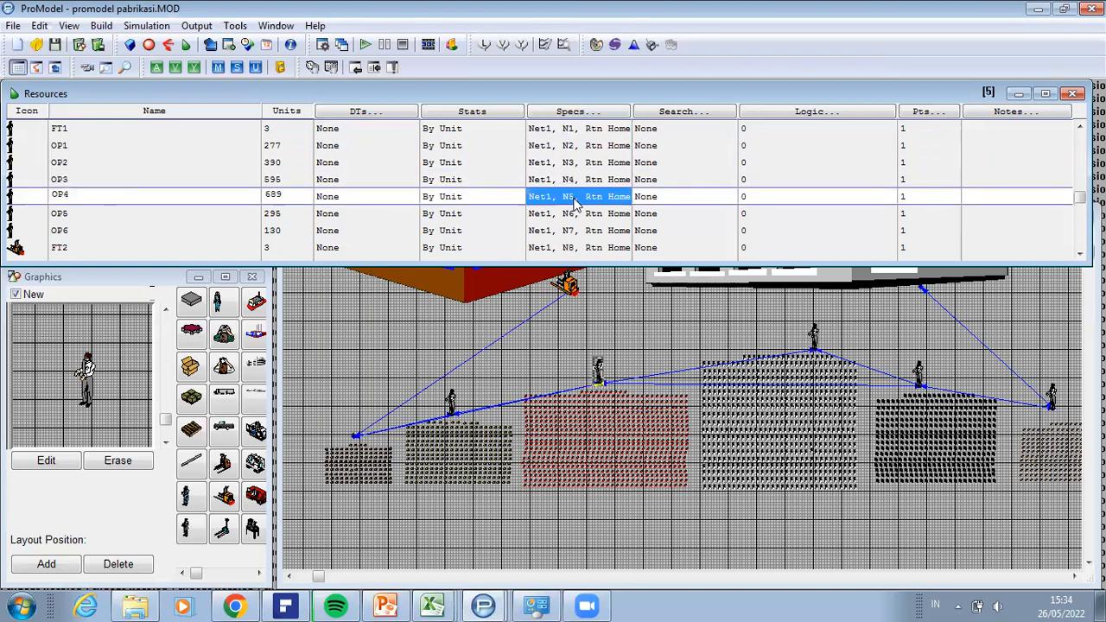
left_click(570, 248)
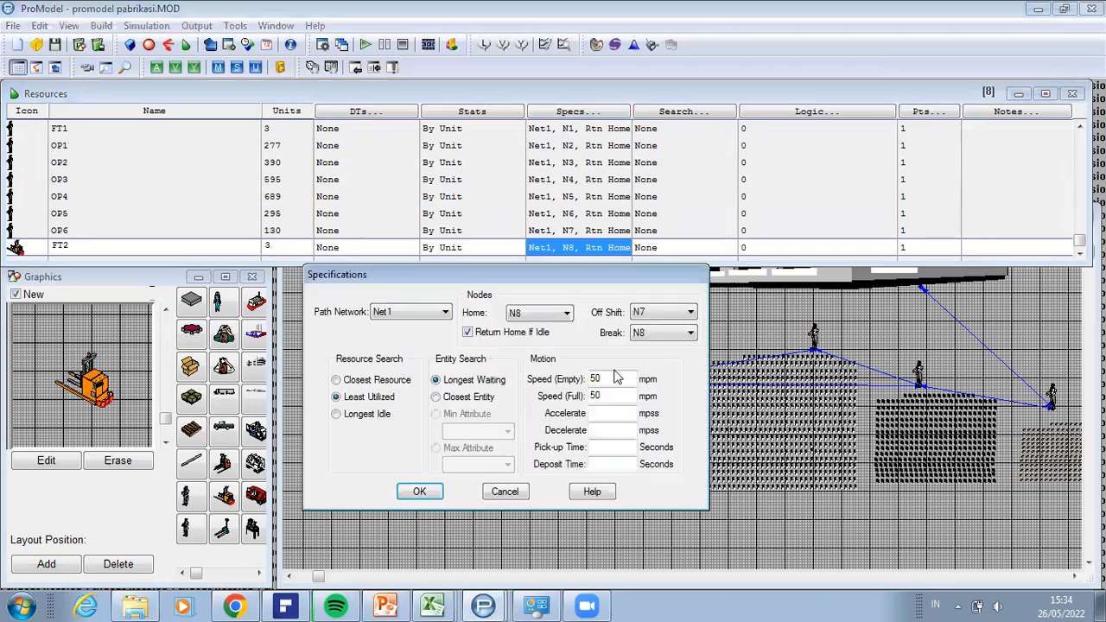
left_click(434, 486)
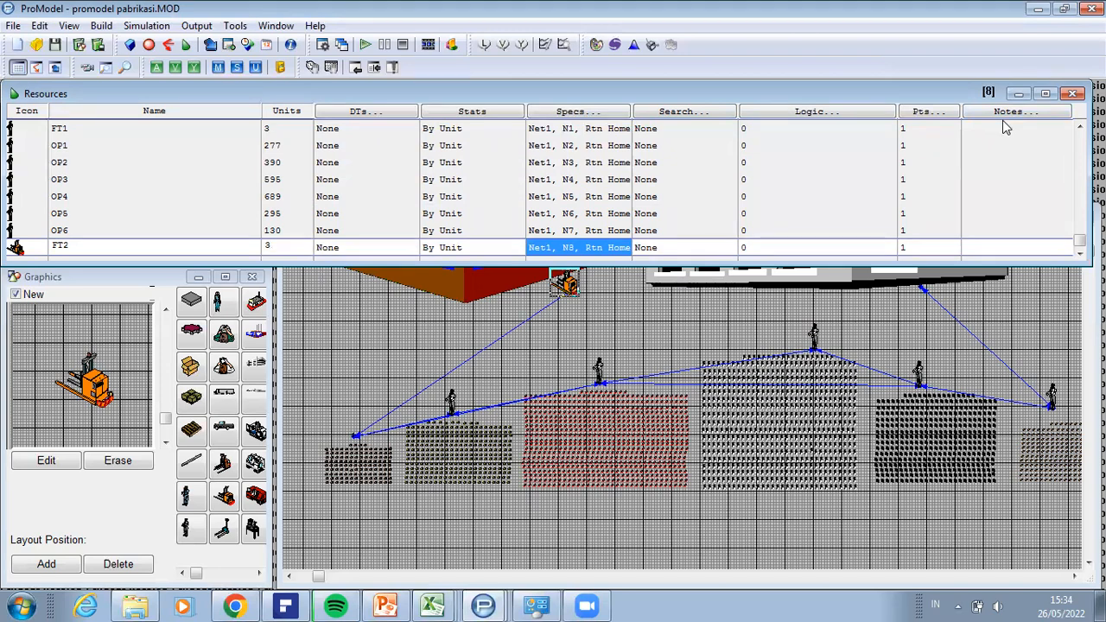
Step: Open the process definitions and review the entity choice of the first Tiang_Penyangga_Atas_3 record at gbb
left_click(104, 28)
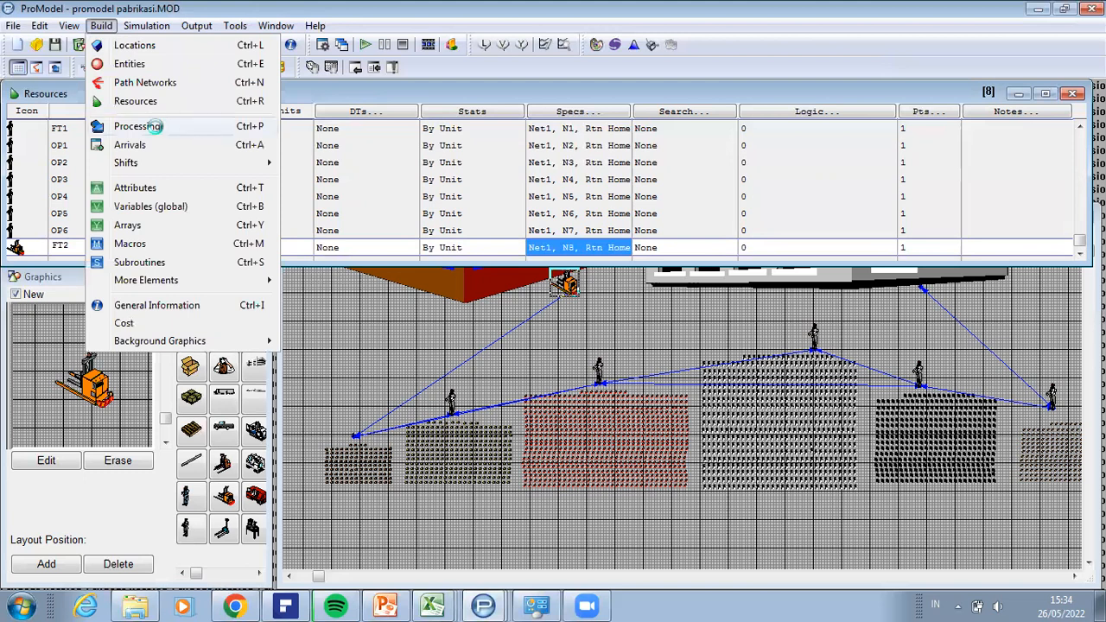
left_click(159, 130)
left_click(388, 201)
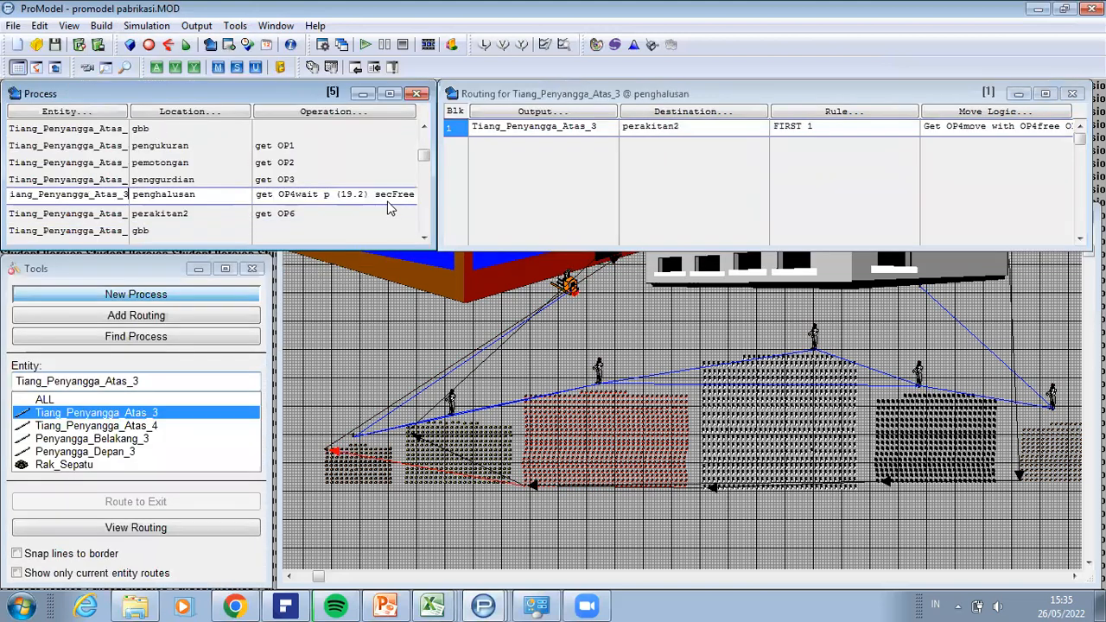
left_click(102, 127)
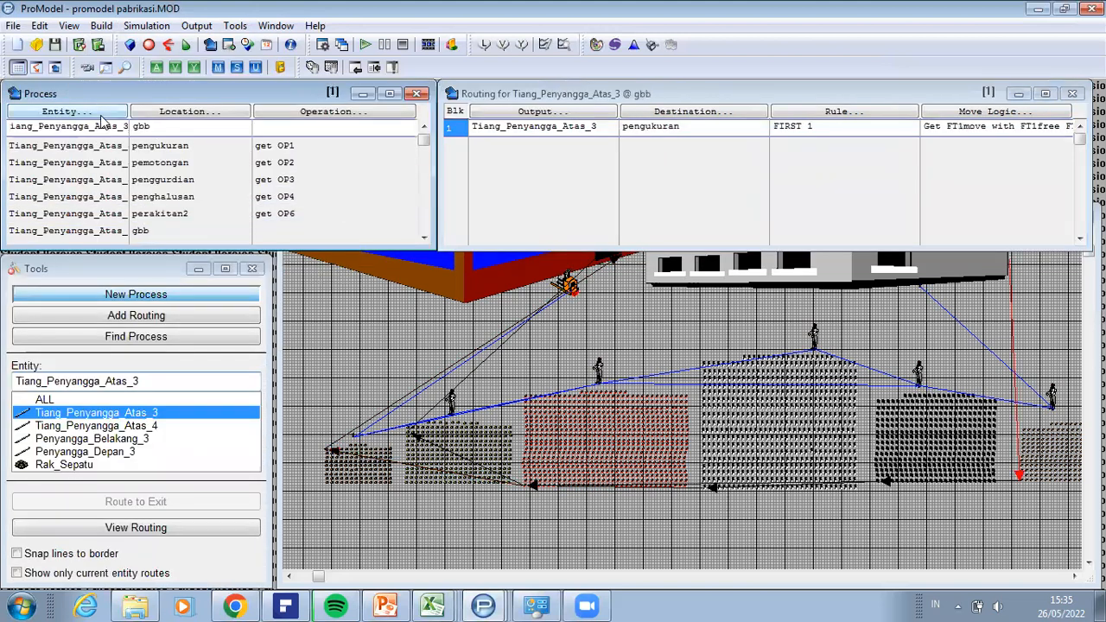
left_click(68, 112)
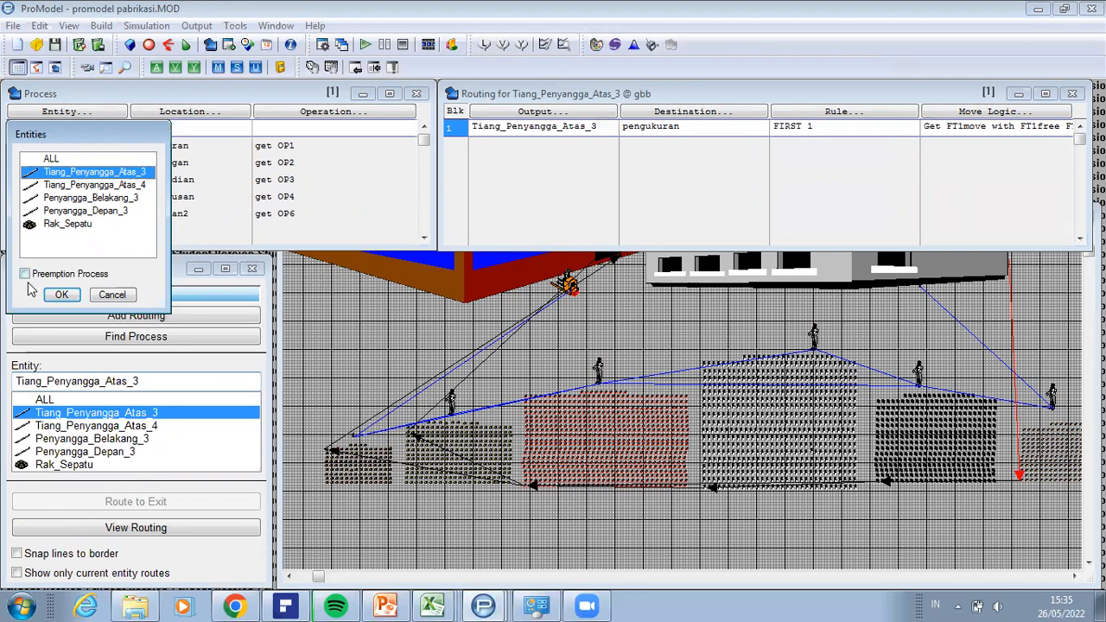
left_click(61, 295)
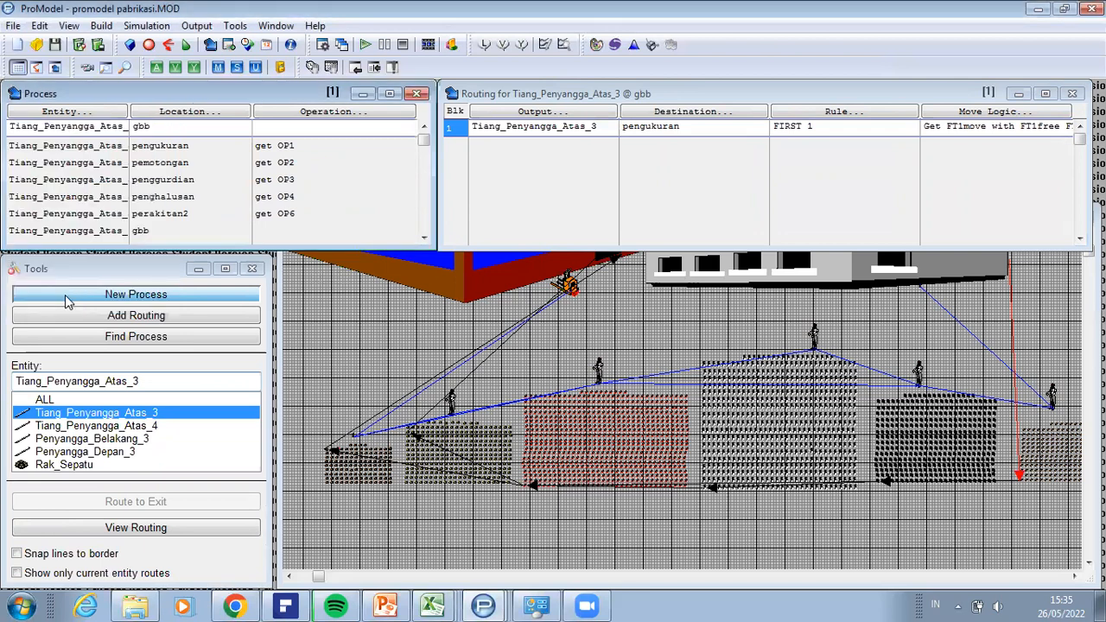
Step: Review the location choice and the operation logic of the first Tiang_Penyangga_Atas_3 process record
left_click(94, 127)
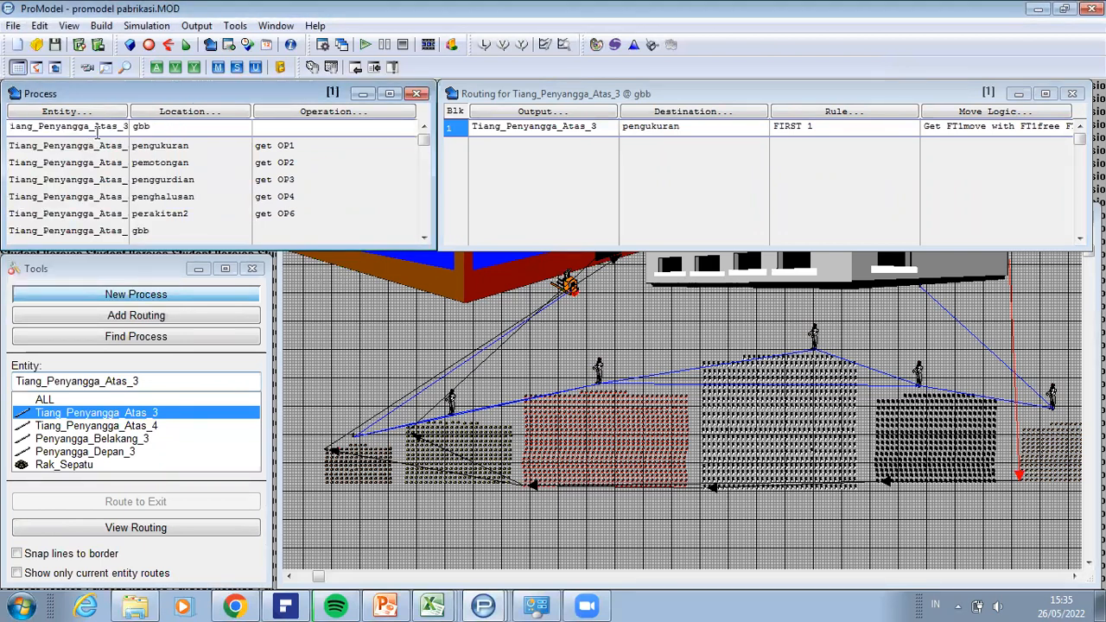
left_click(159, 120)
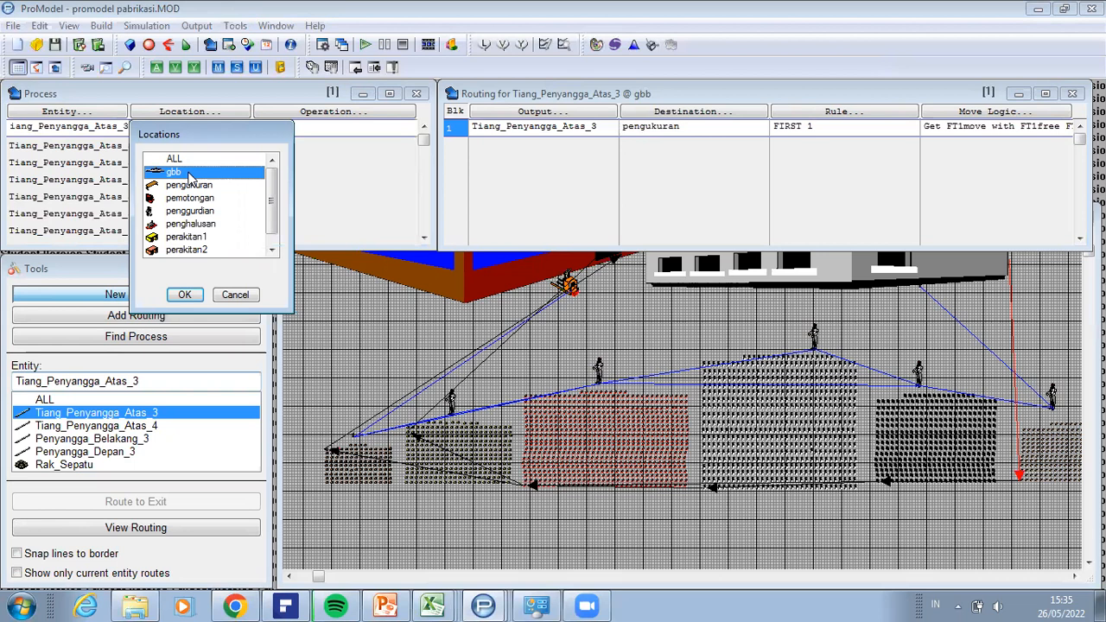
left_click(193, 296)
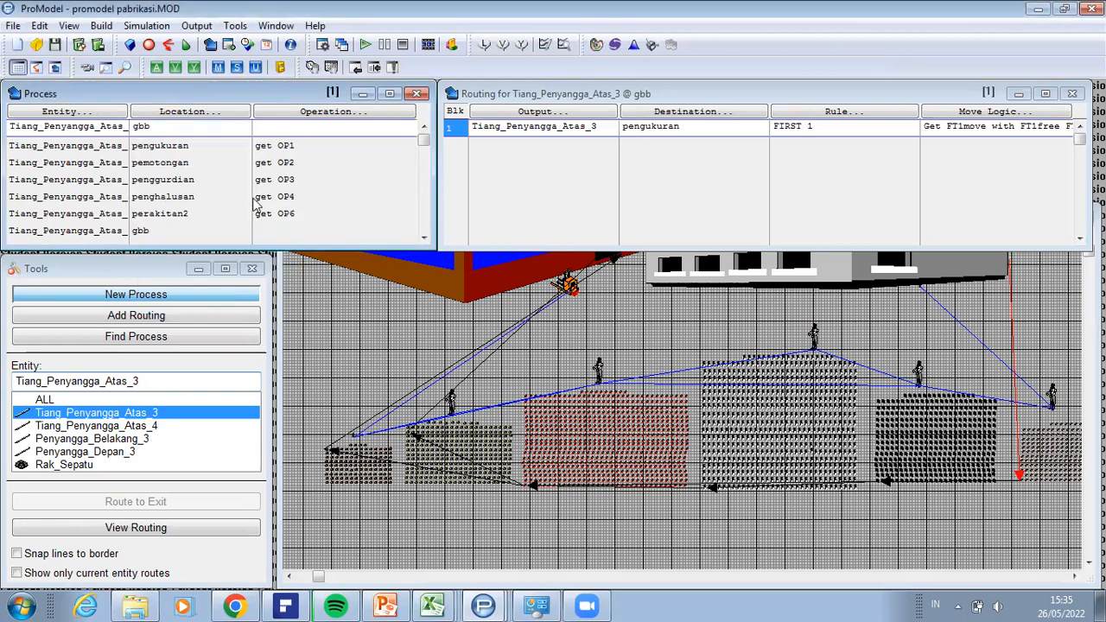
left_click(302, 119)
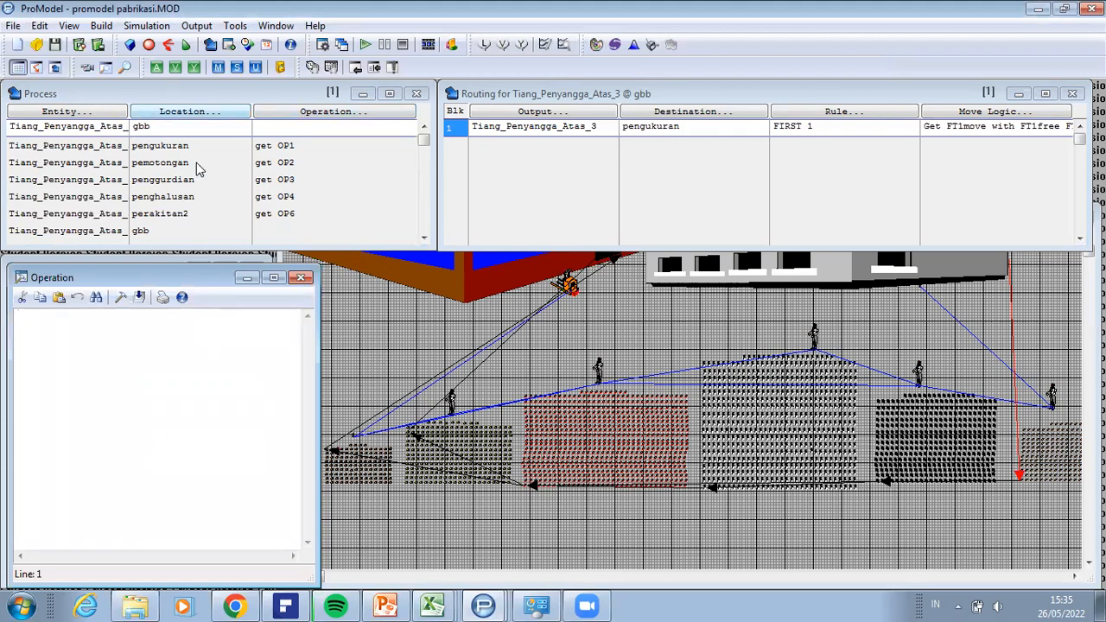
left_click(301, 278)
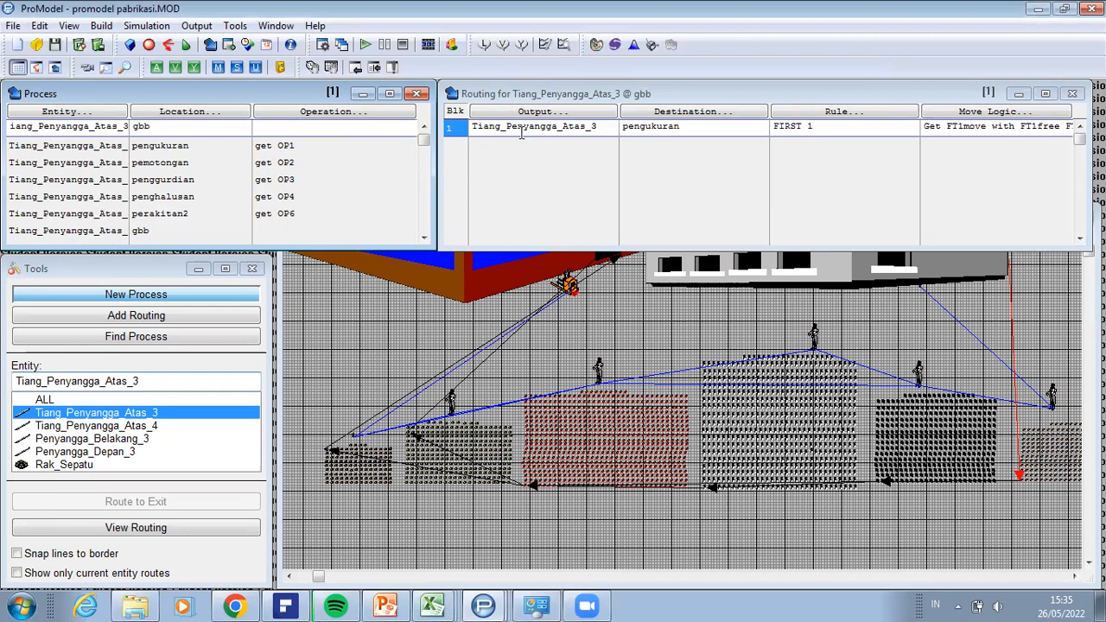
Step: Review the output entity and move logic in the gbb to pengukuran routing of Tiang_Penyangga_Atas_3
left_click(577, 113)
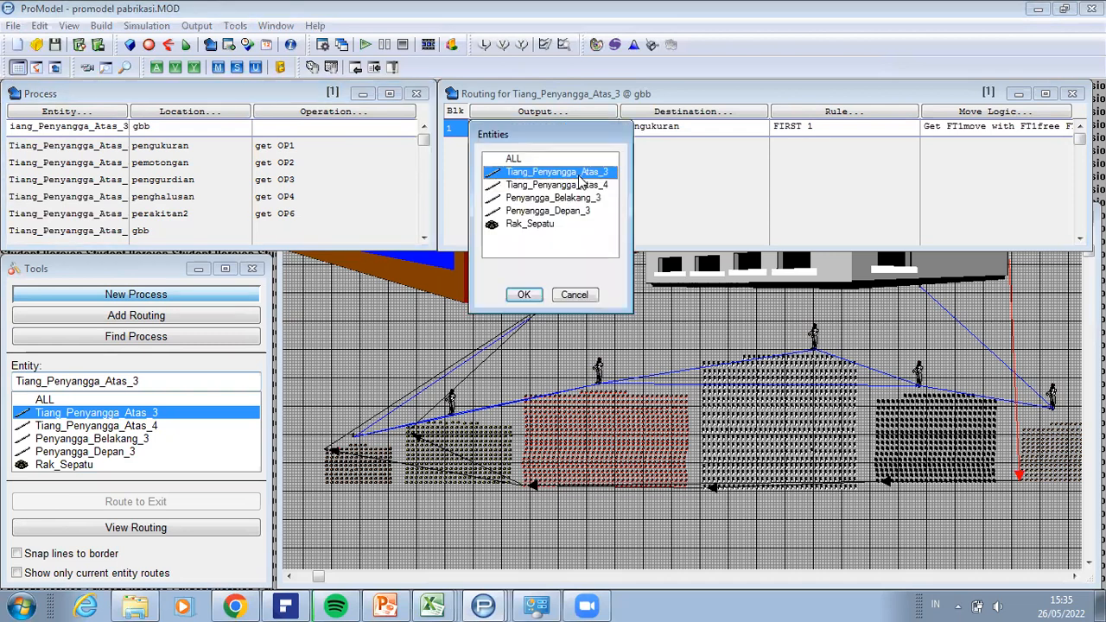
left_click(537, 298)
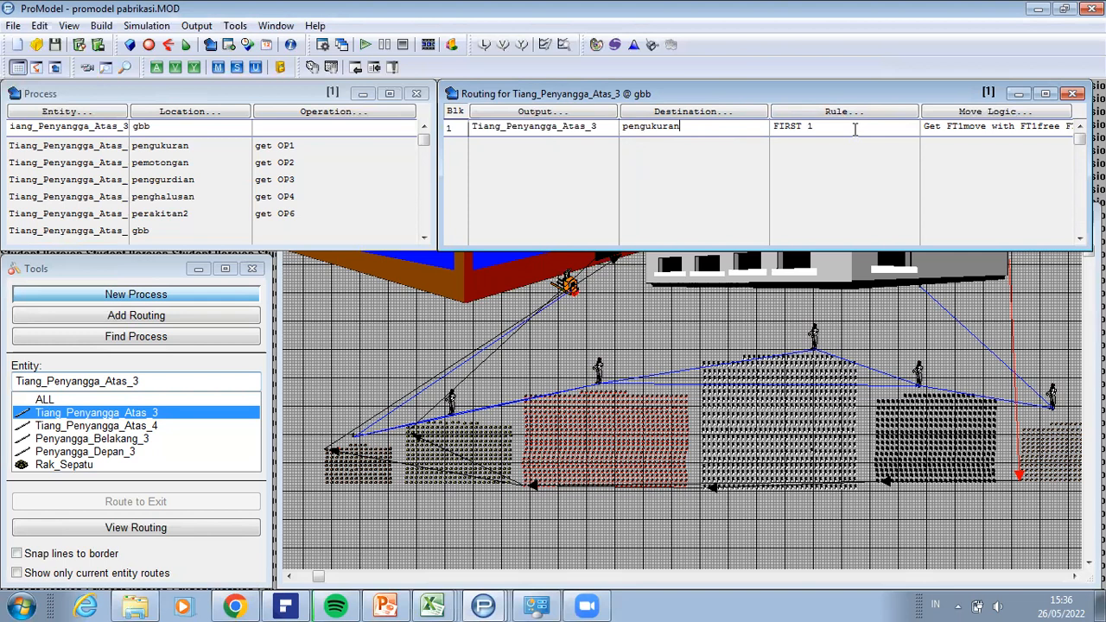
left_click(982, 113)
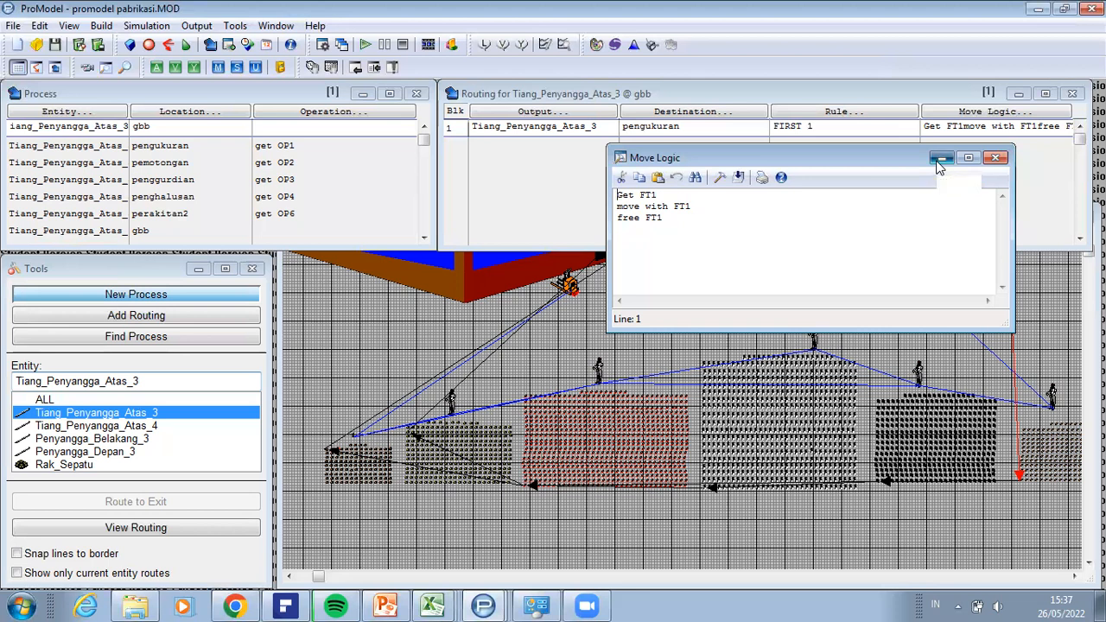
left_click(1002, 156)
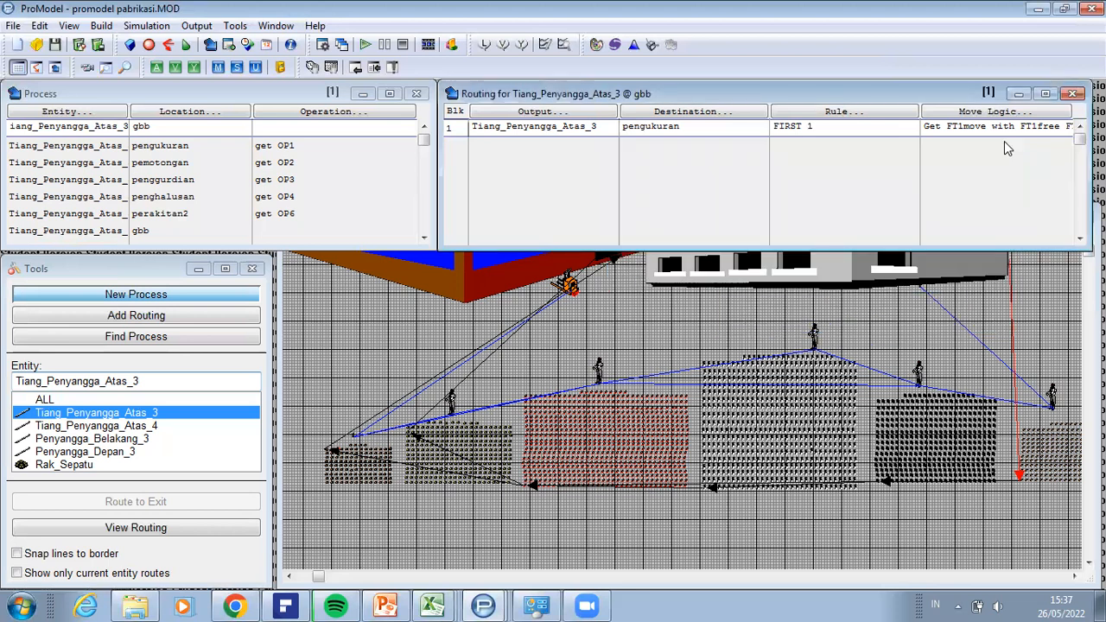
Step: Look through the Tiang_Penyangga_Atas_3 process records from gbb to perakitan2 and return to the pengukuran record
left_click(97, 147)
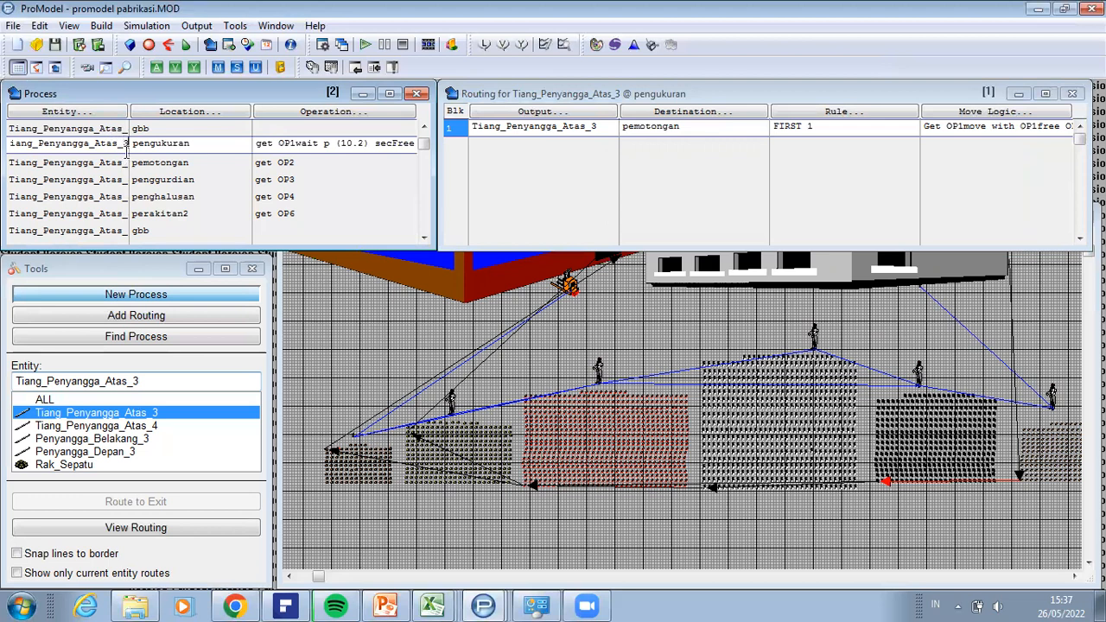
left_click(151, 218)
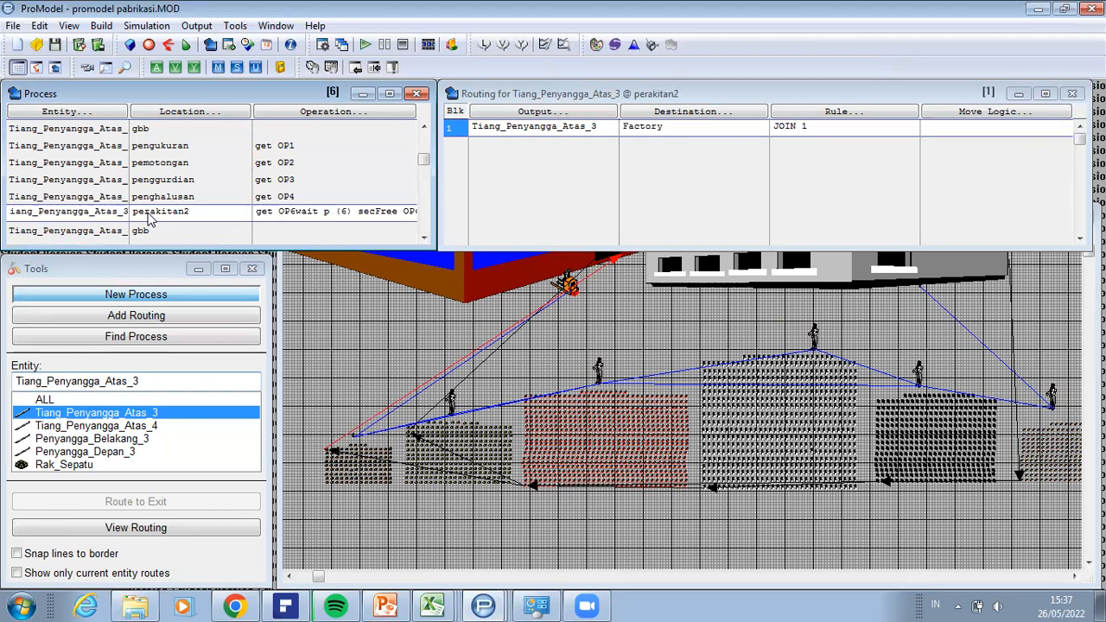
key("Up")
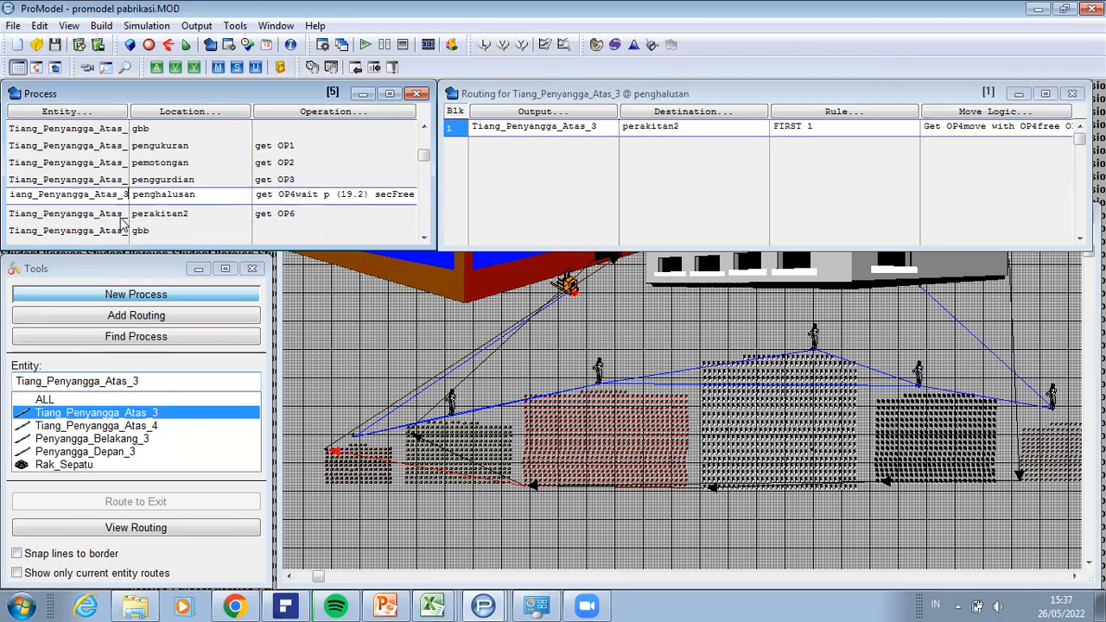
key("Up")
key("Up")
key("Up")
key("Up")
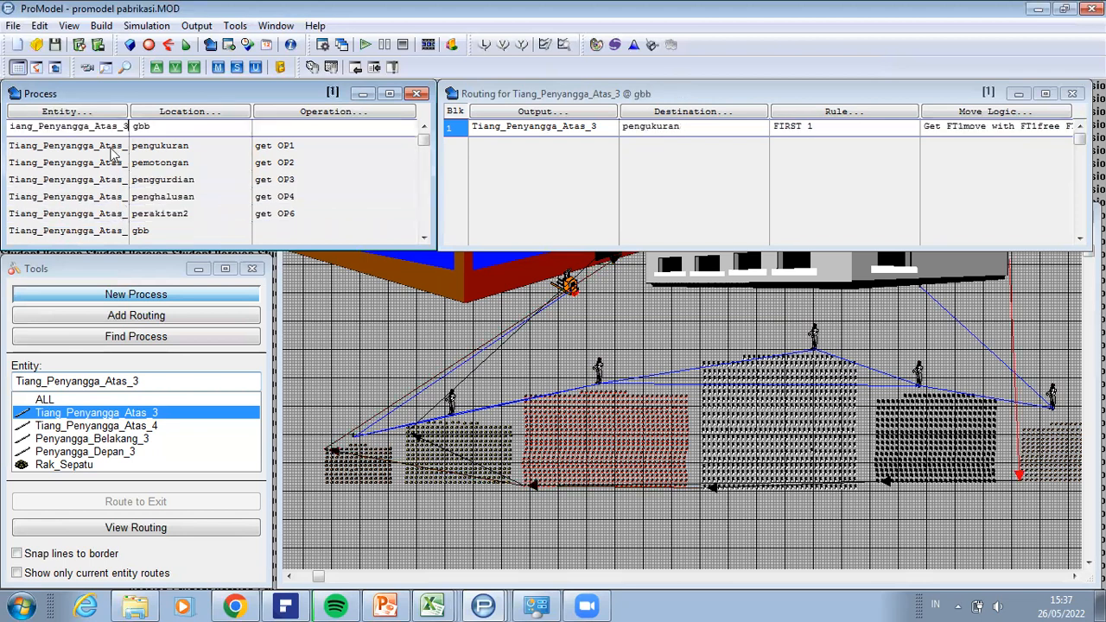
key("Down")
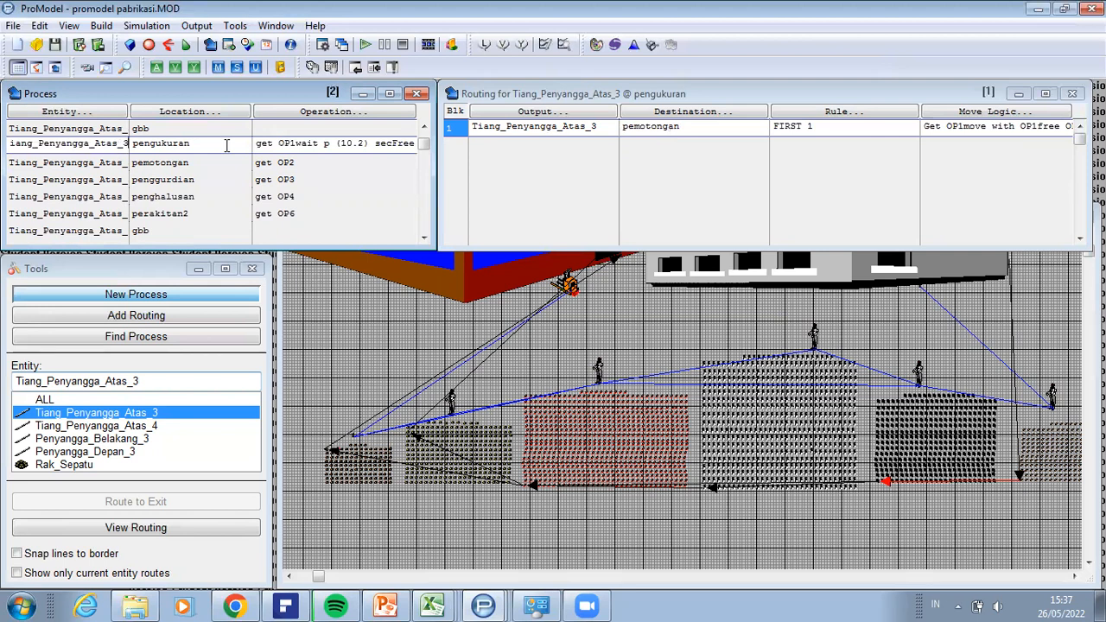
Step: Review the location choice and operation logic of the pengukuran process record
left_click(229, 112)
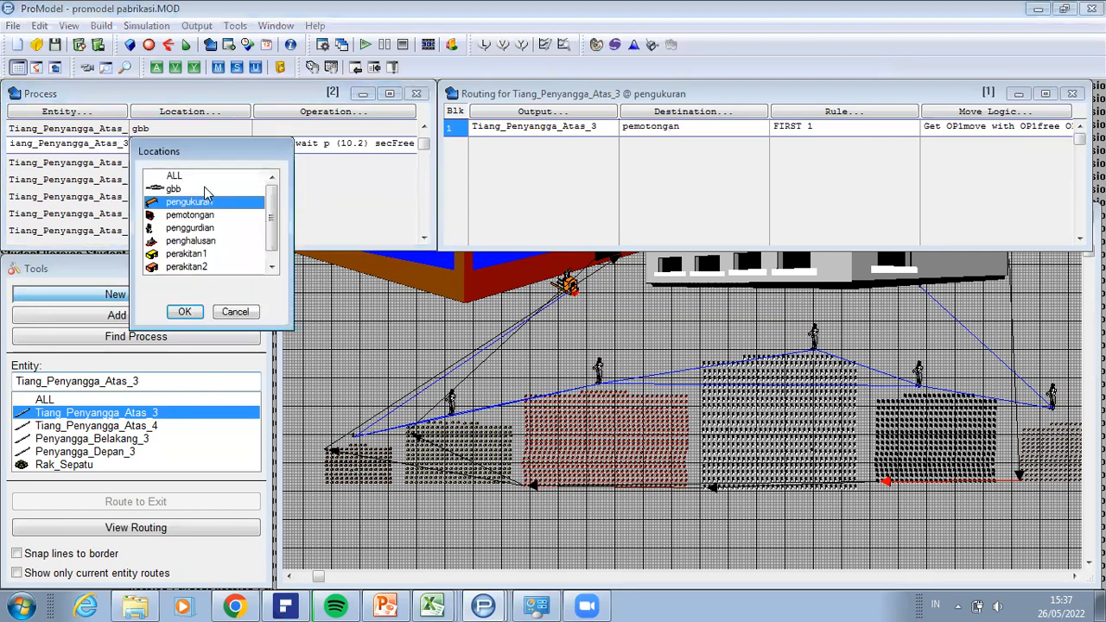
left_click(193, 315)
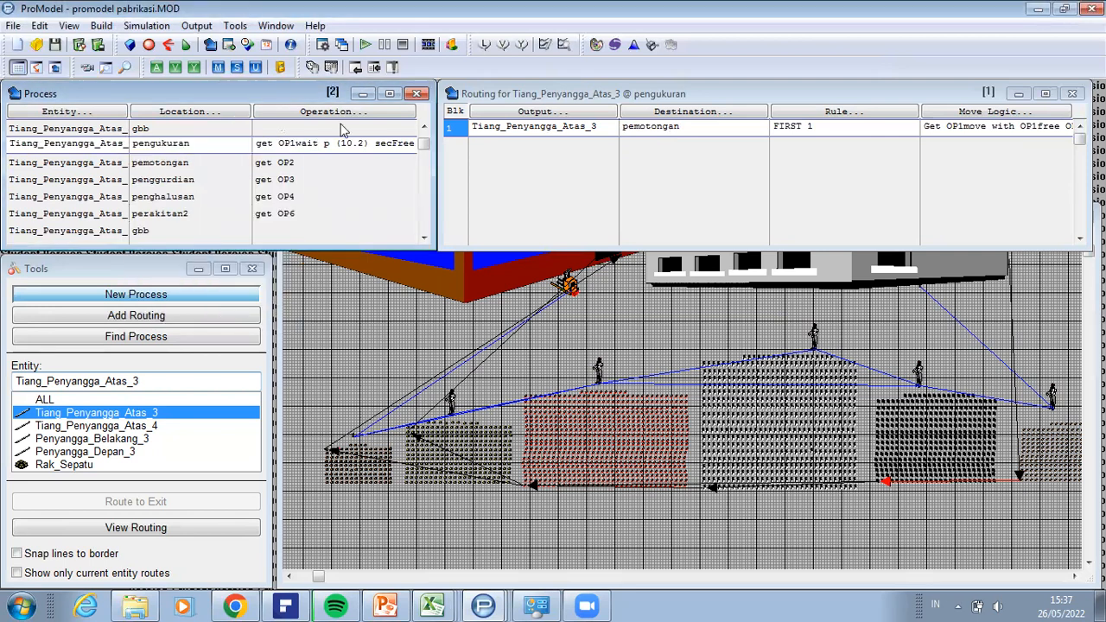
left_click(351, 112)
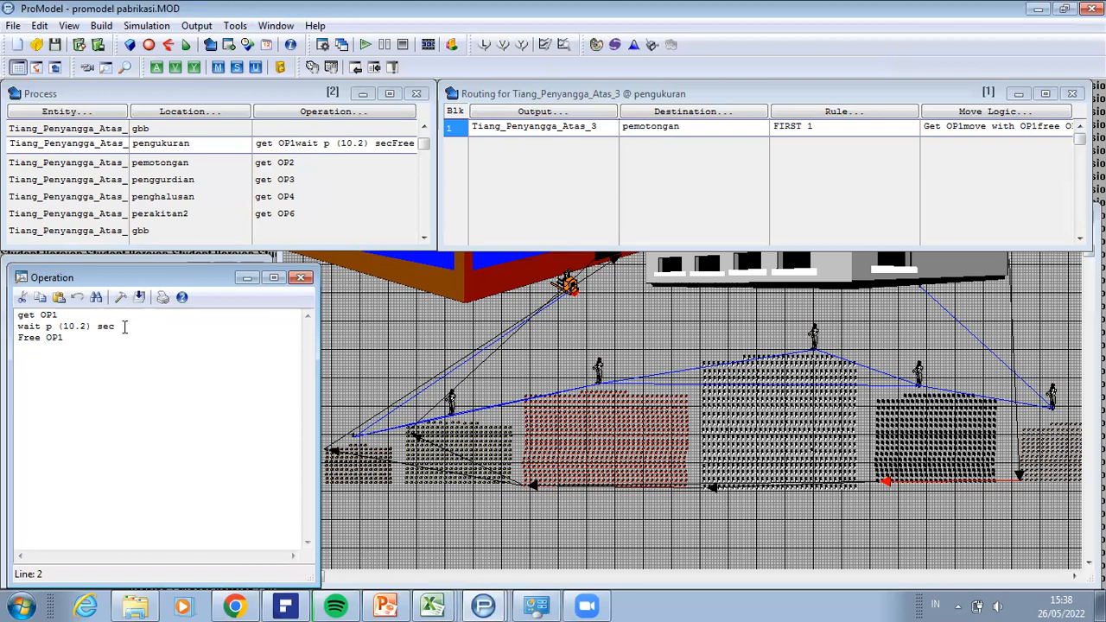
Step: Try min as the time unit in the pengukuran wait statement and restore it to sec
key("BackSpace")
key("BackSpace")
key("BackSpace")
type("min")
double_click(104, 326)
type("sec")
left_click(246, 279)
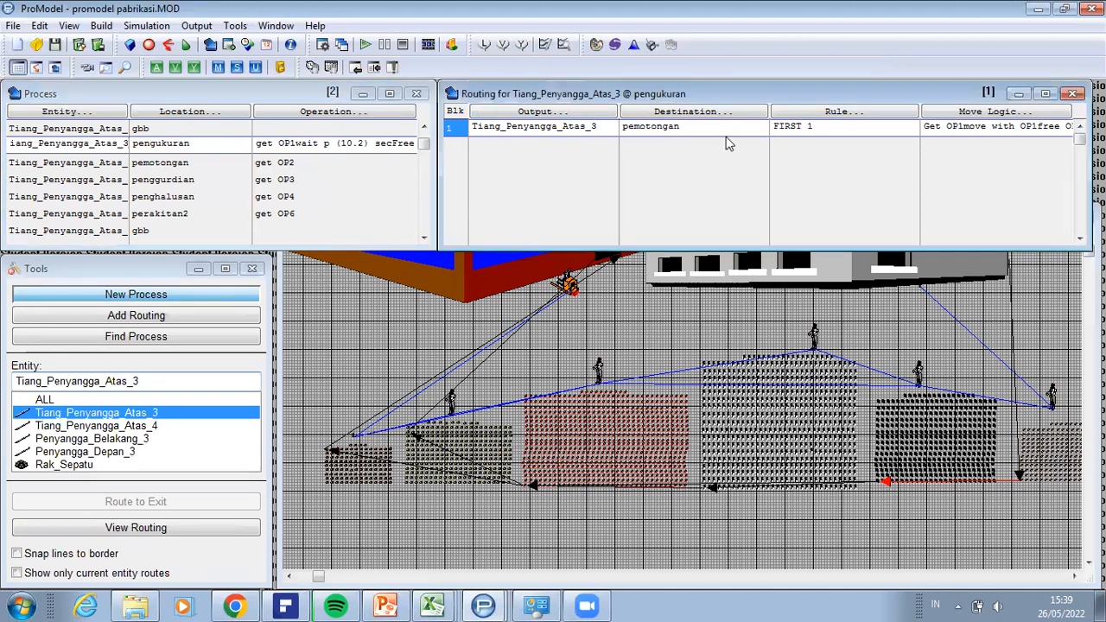
Step: Review the destination and move logic in the routing from pengukuran to pemotongan
left_click(727, 131)
left_click(991, 111)
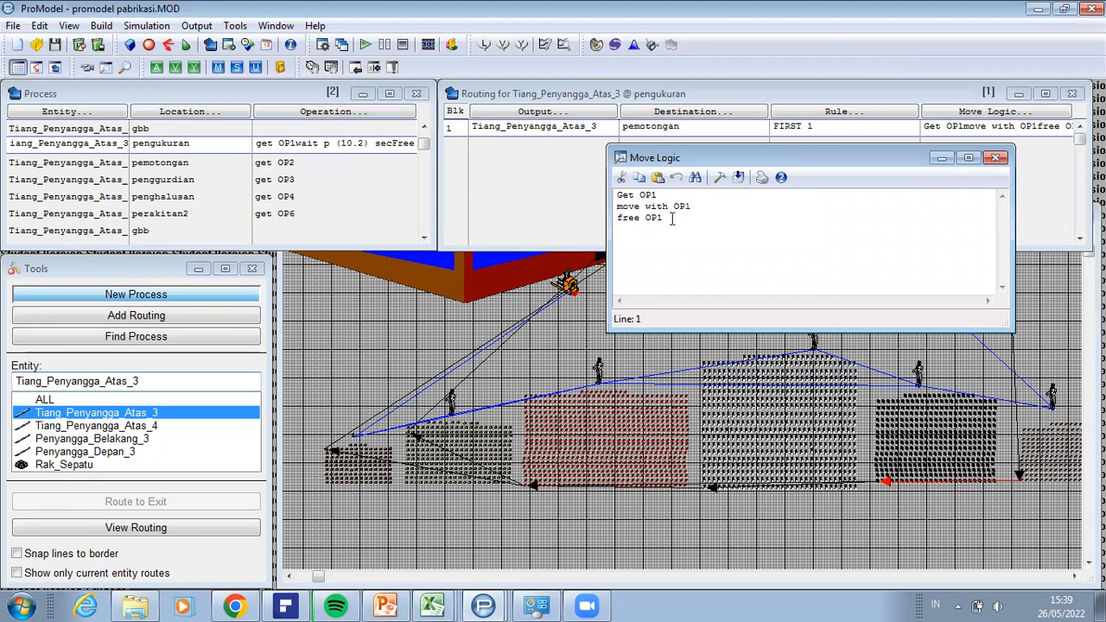
left_click(943, 160)
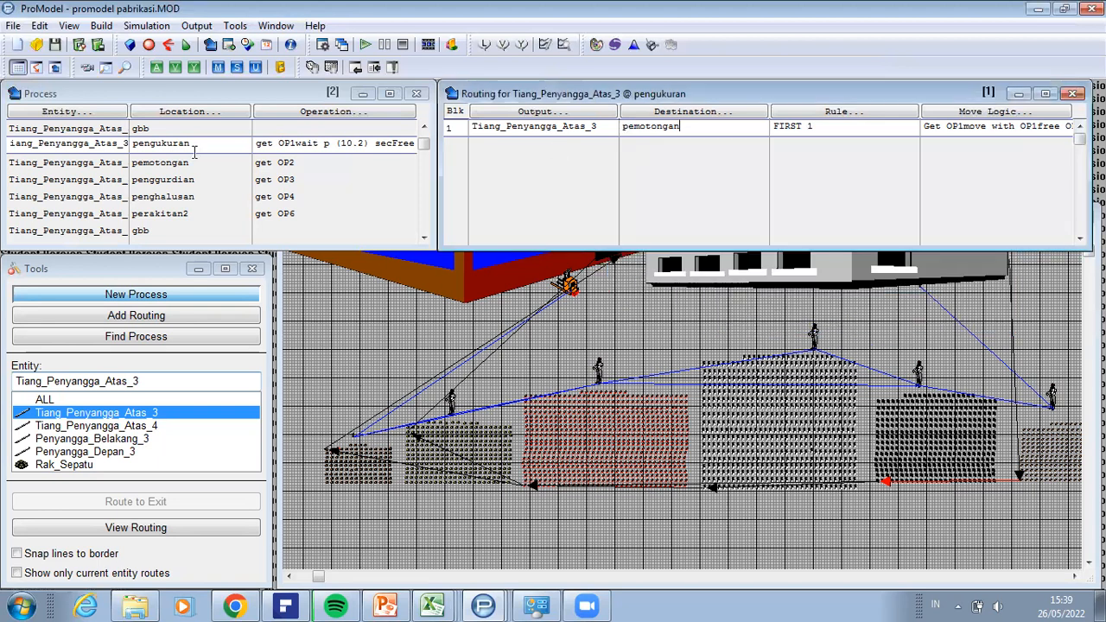
Step: Reselect pemotongan as the third process record's location and review its operation and move logic
left_click(84, 169)
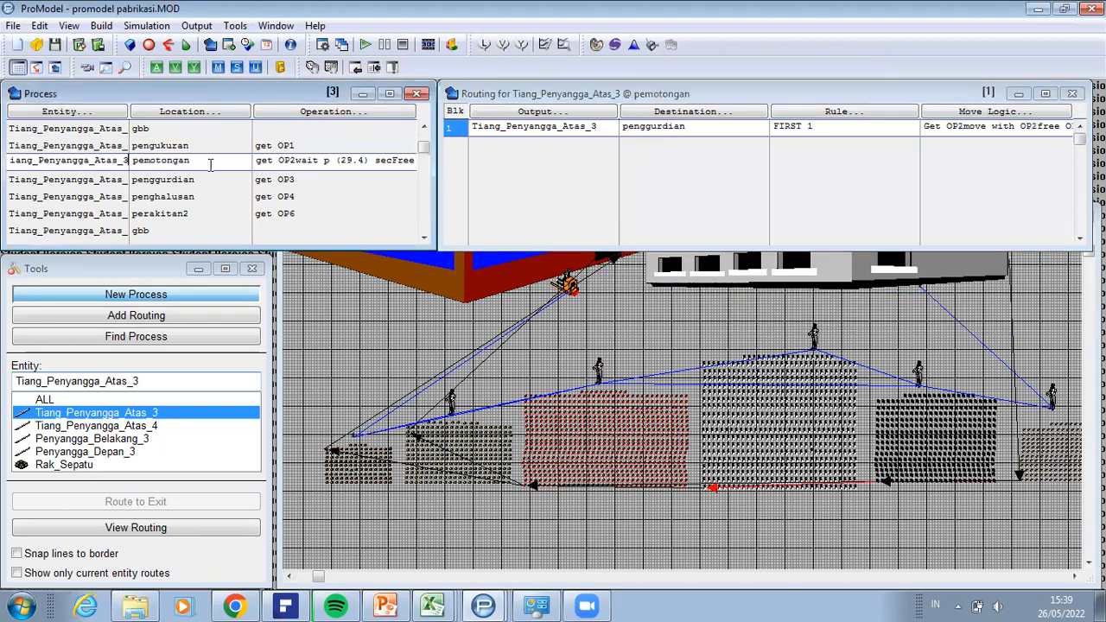
left_click(233, 115)
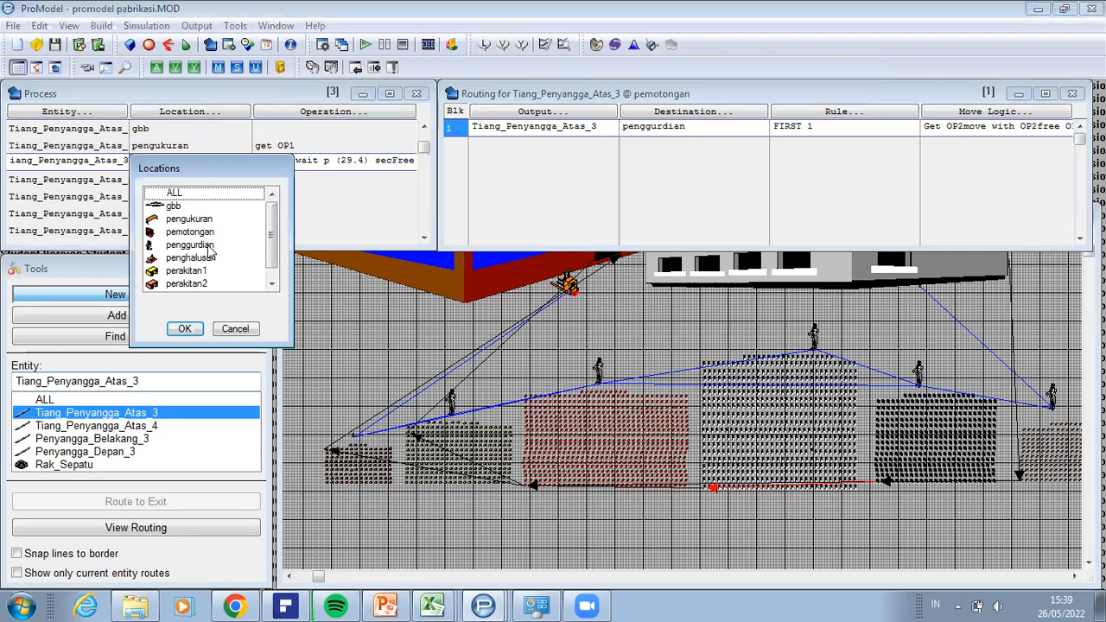
left_click(271, 281)
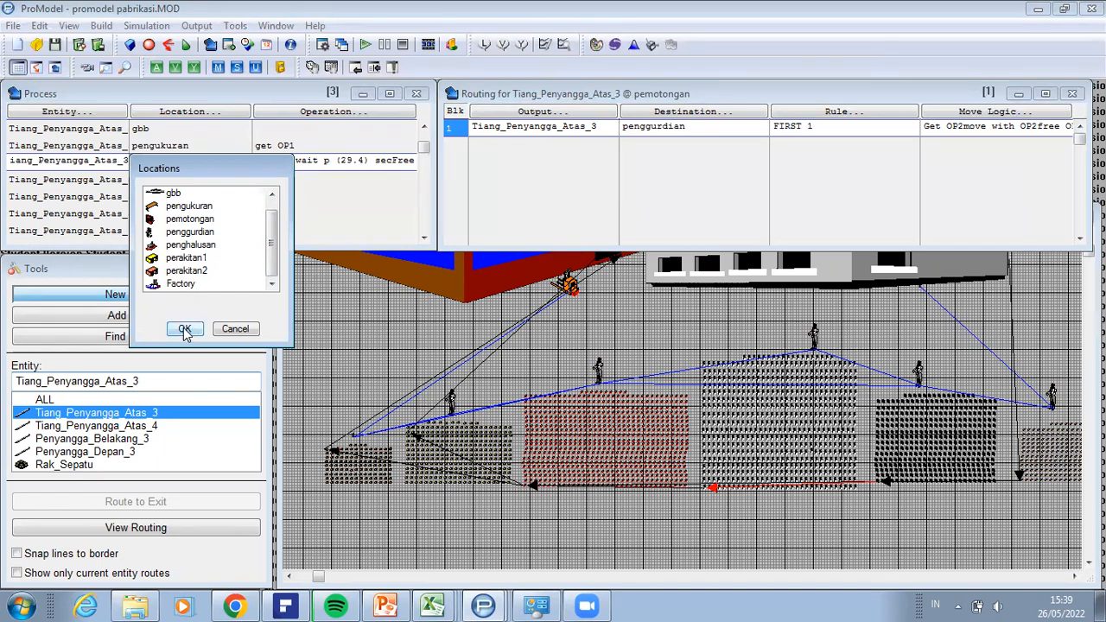
left_click(190, 219)
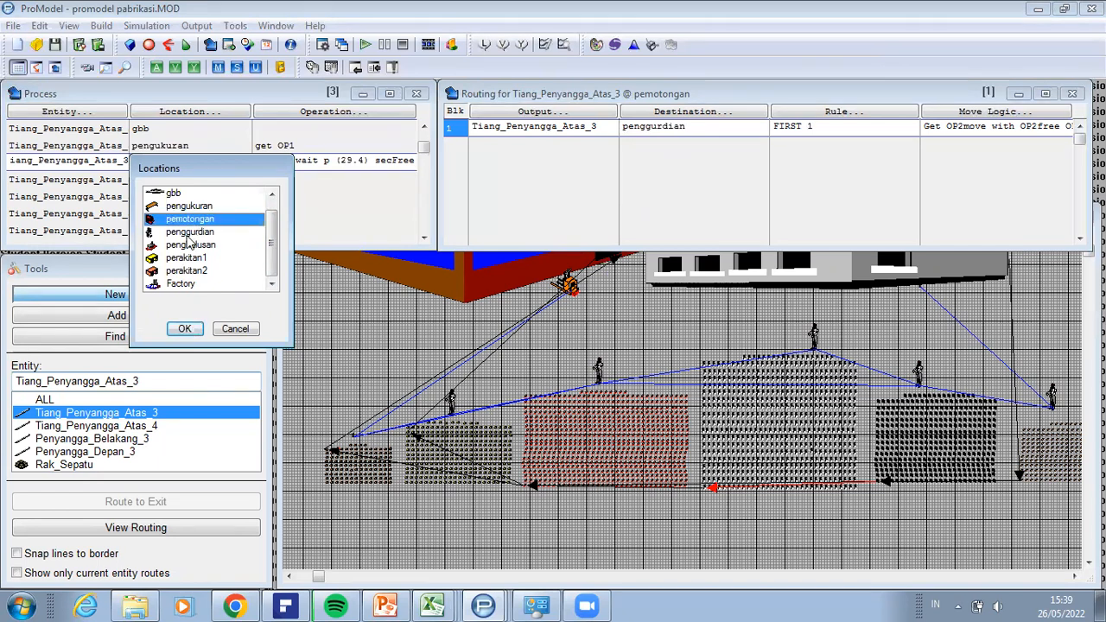
left_click(185, 328)
left_click(304, 121)
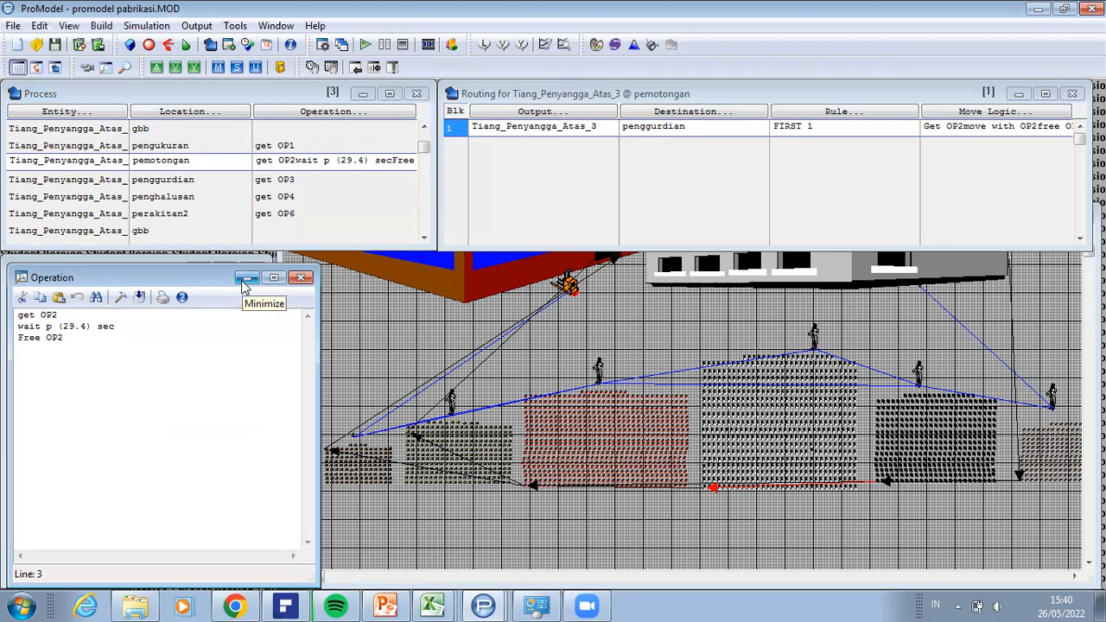
left_click(193, 164)
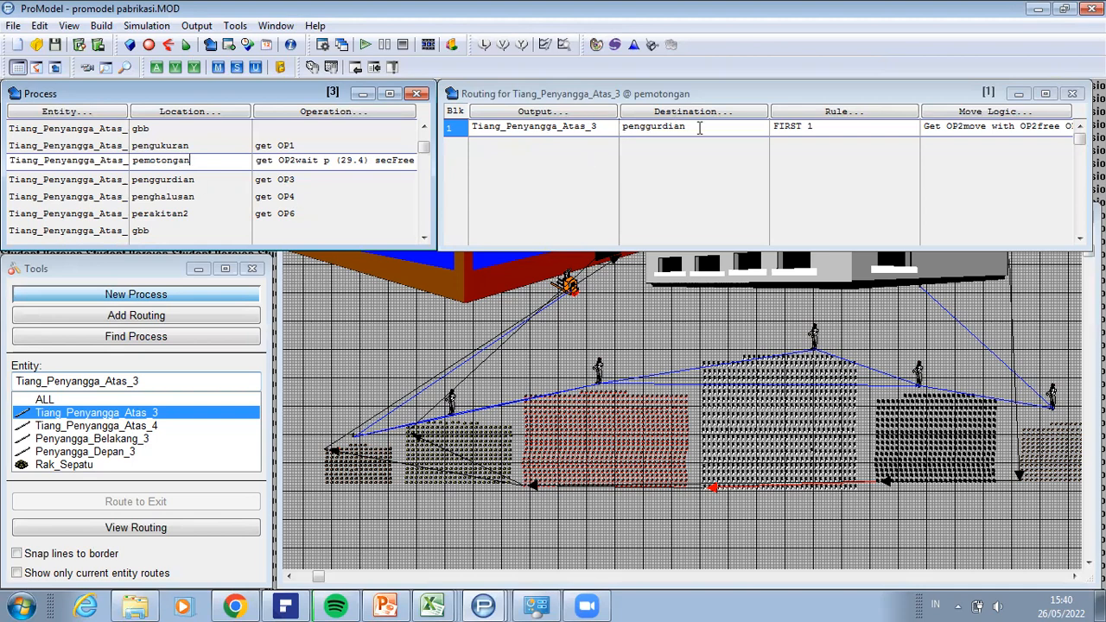
left_click(1012, 114)
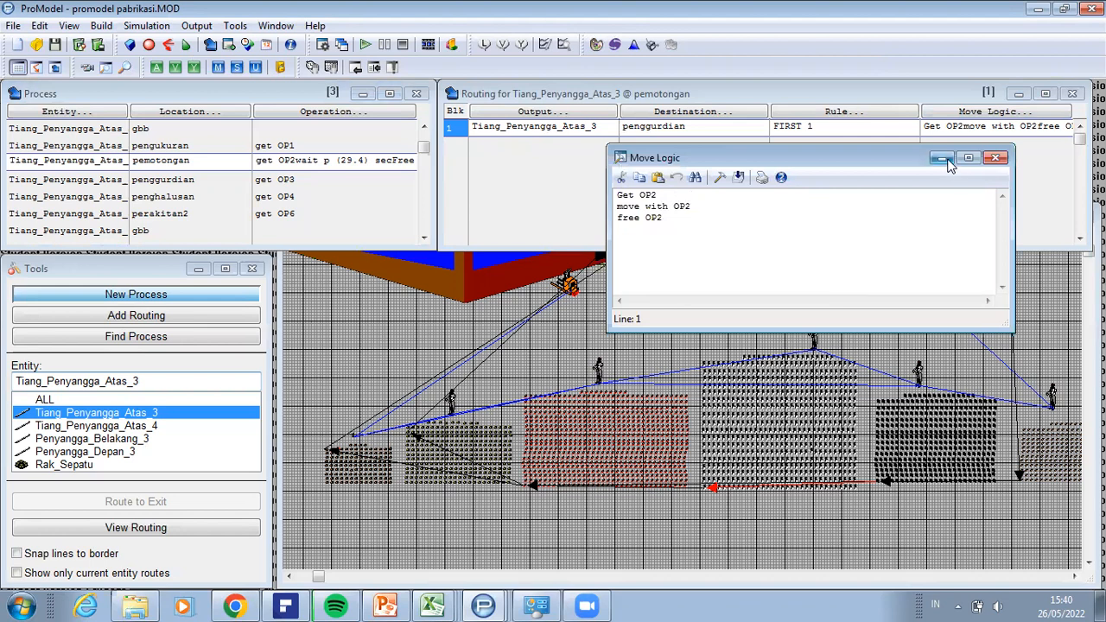
Step: Review the operation logic of the penggurdian process record for Tiang_Penyangga_Atas_3
left_click(135, 183)
left_click(132, 182)
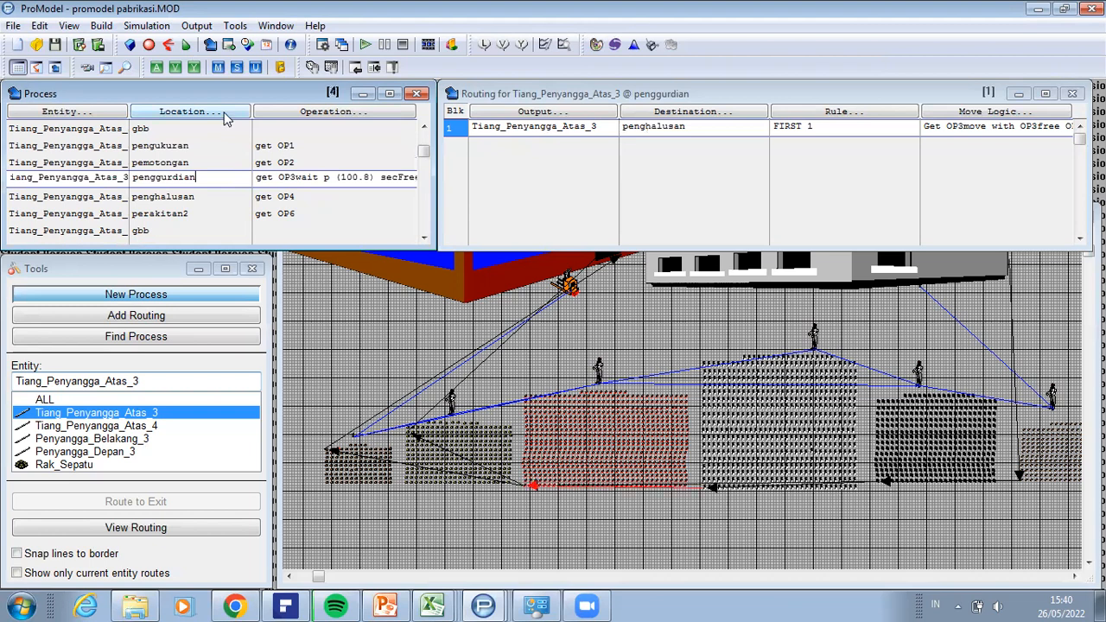
left_click(366, 114)
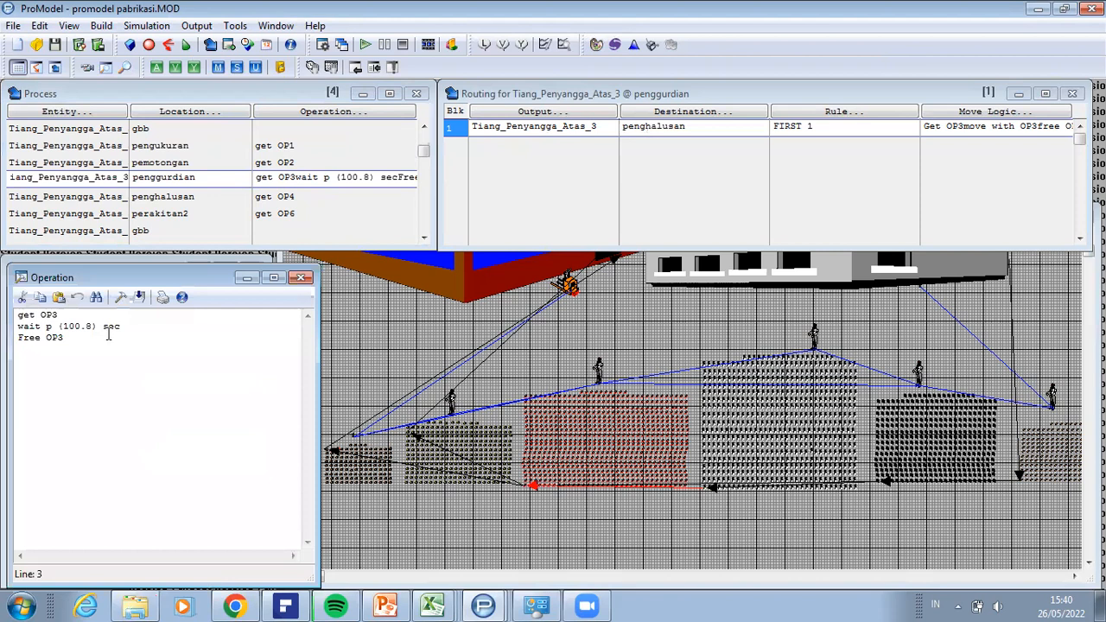
left_click(246, 278)
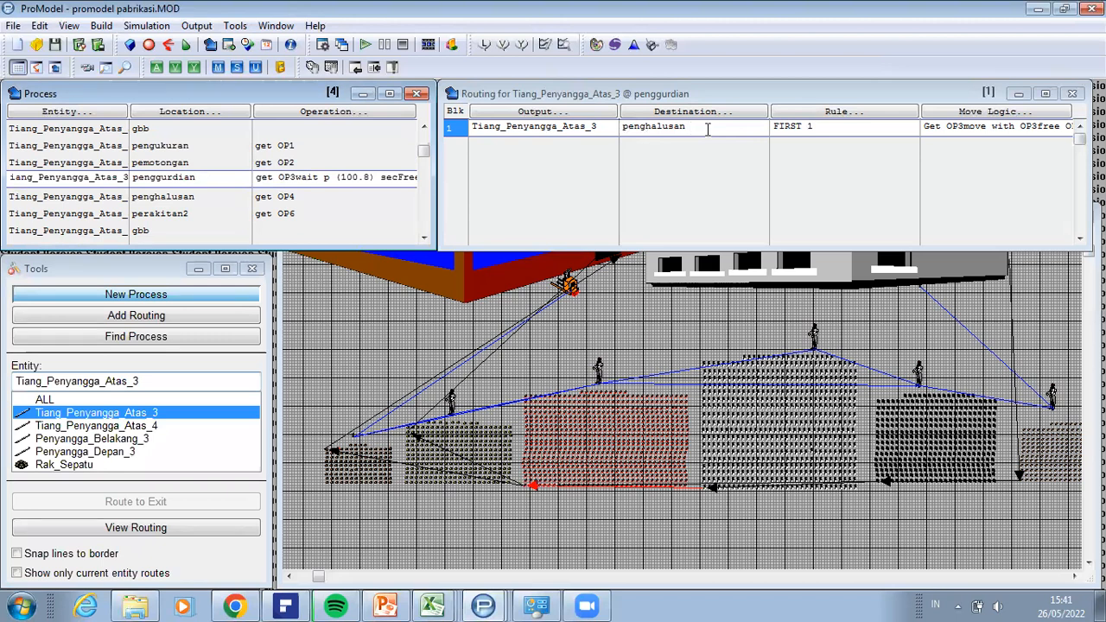
Step: Review the move logic in the Tiang_Penyangga_Atas_3 routing from penggurdian to penghalusan
left_click(1005, 113)
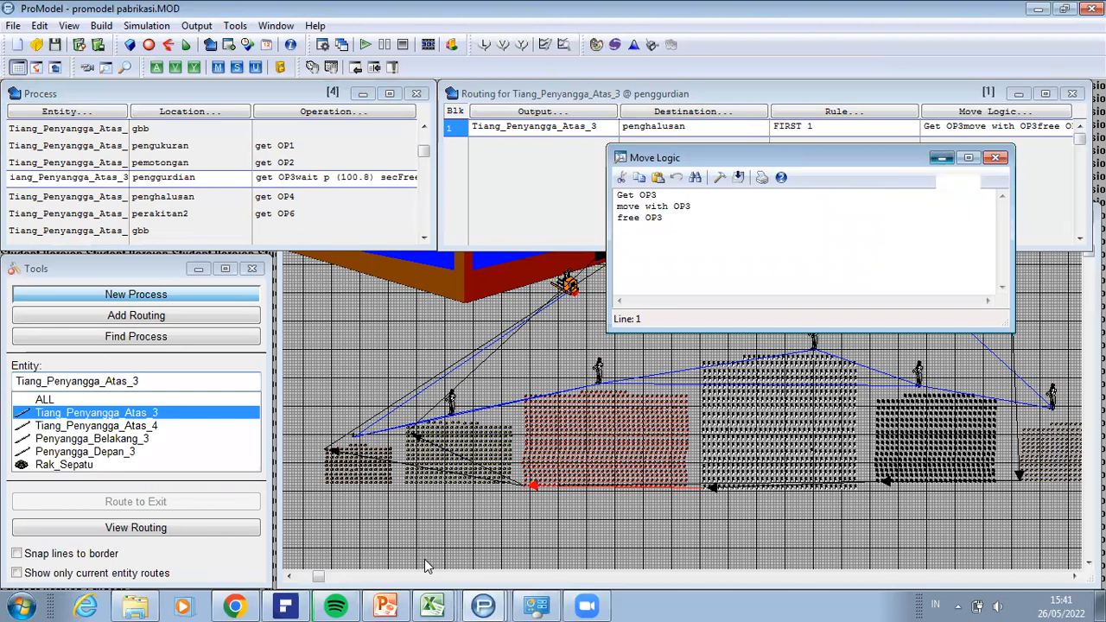
key("Escape")
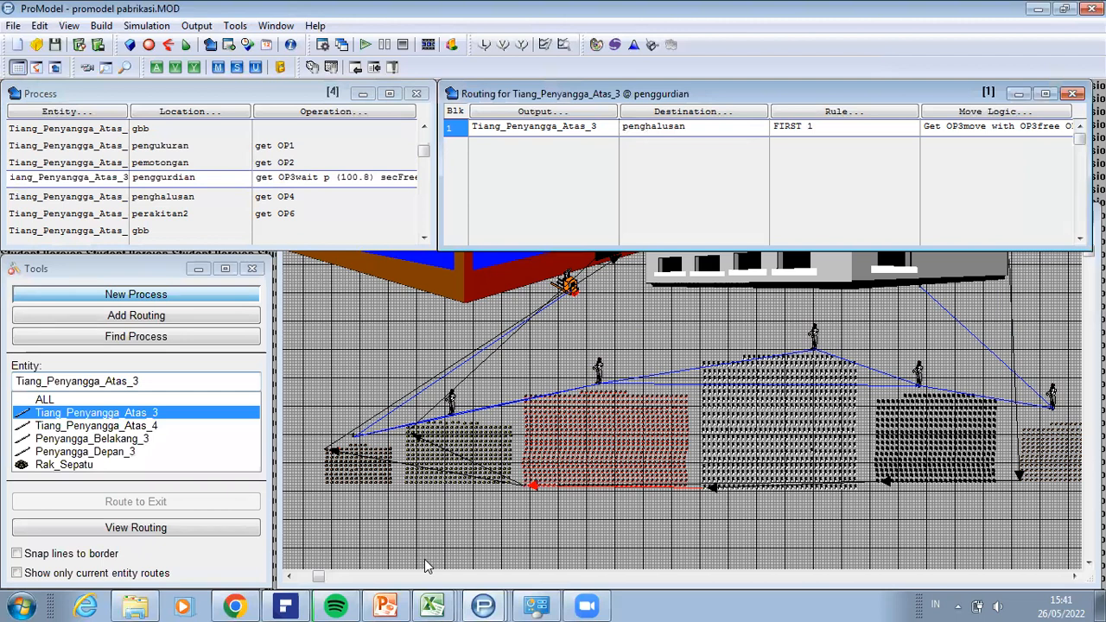
left_click(197, 177)
Step: Inspect the perakitan2 record of Tiang_Penyangga_Atas_3 and the move logic of the Tiang_Penyangga_Atas_4 routing from gbb to pengukuran
left_click(191, 213)
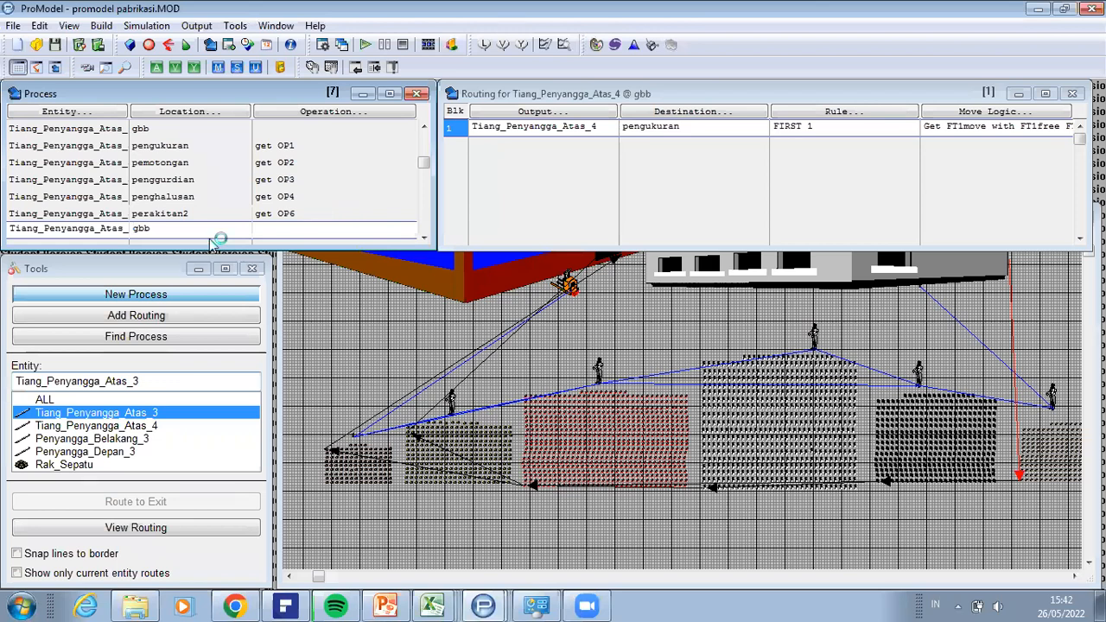
key("Down")
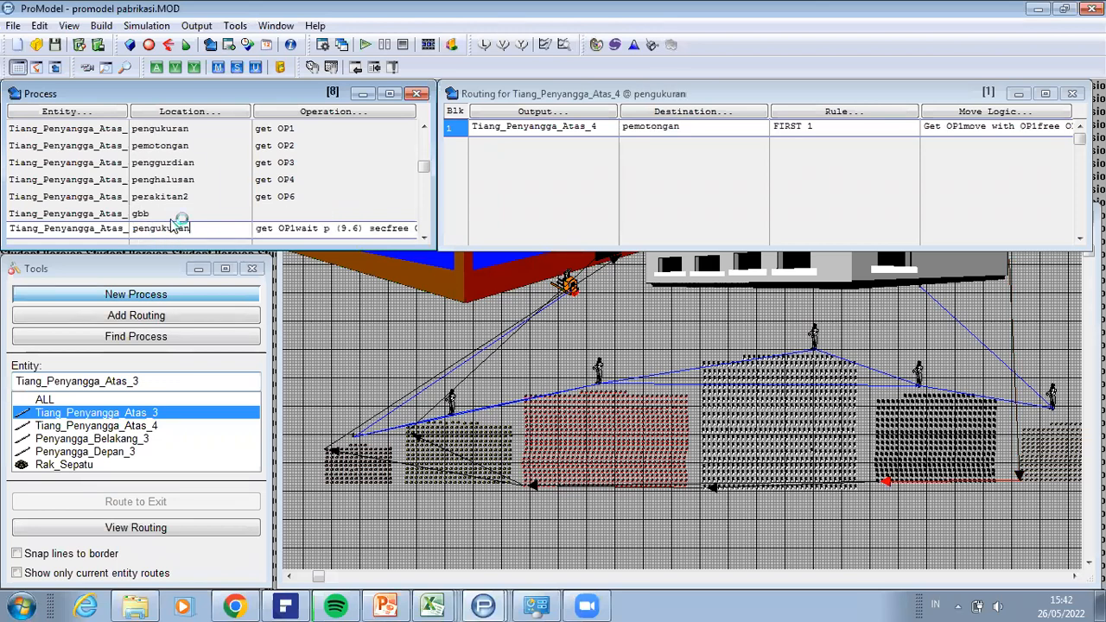
left_click(102, 213)
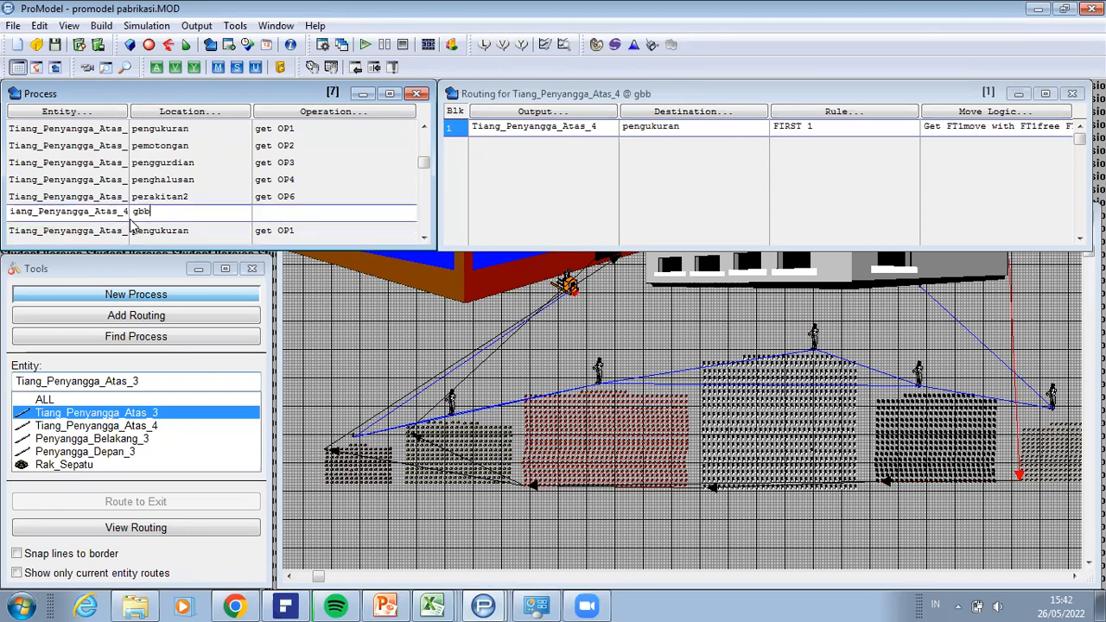
left_click(159, 202)
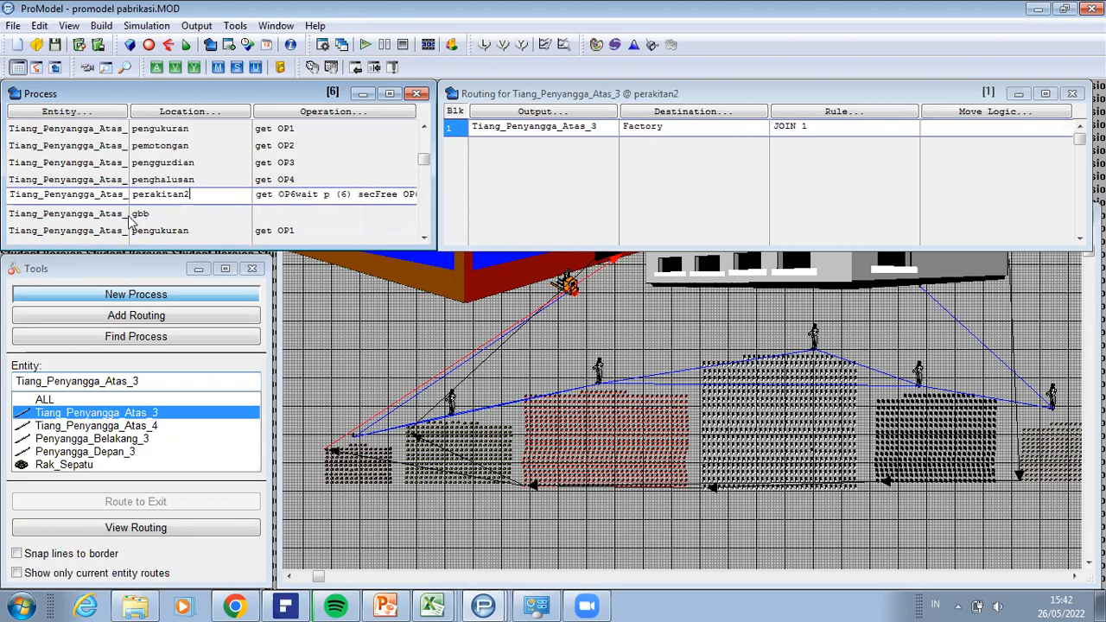
left_click(107, 218)
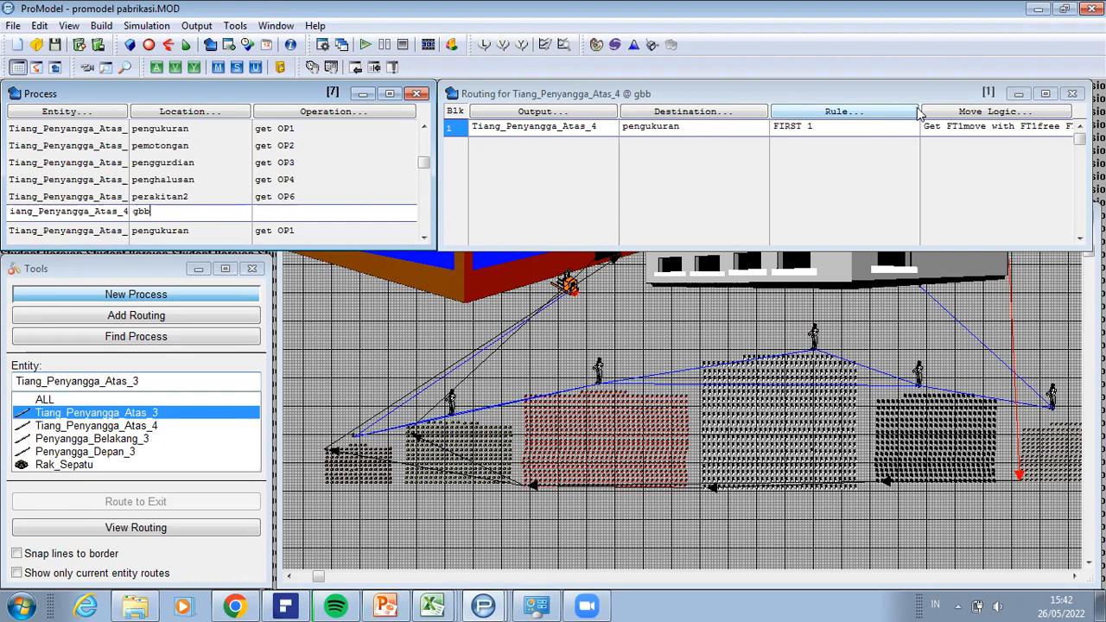
double_click(948, 126)
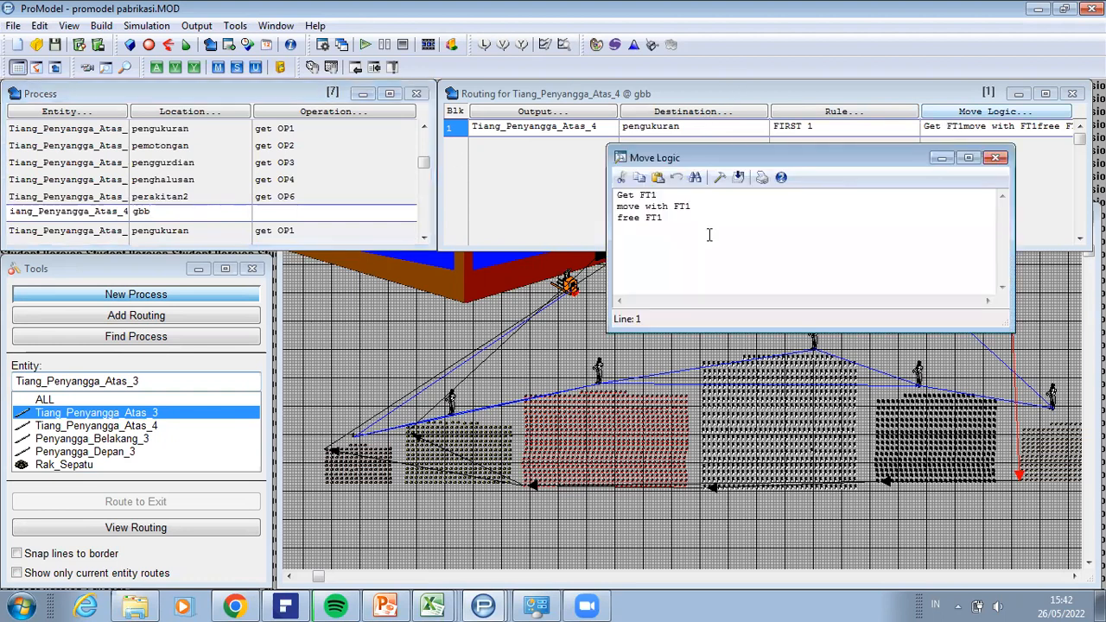
left_click(950, 159)
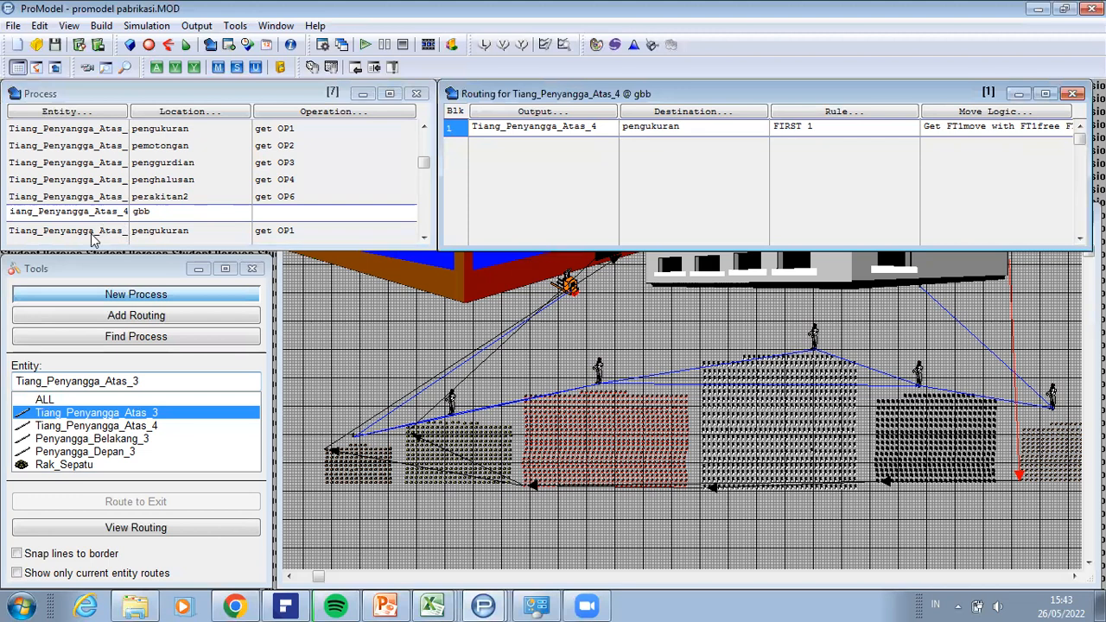
Step: Examine the remaining process records and their routings from Tiang_Penyangga_Atas_4 at pengukuran through Rak_Sepatu at Factory
left_click(147, 230)
scroll(149, 230, "down", 3)
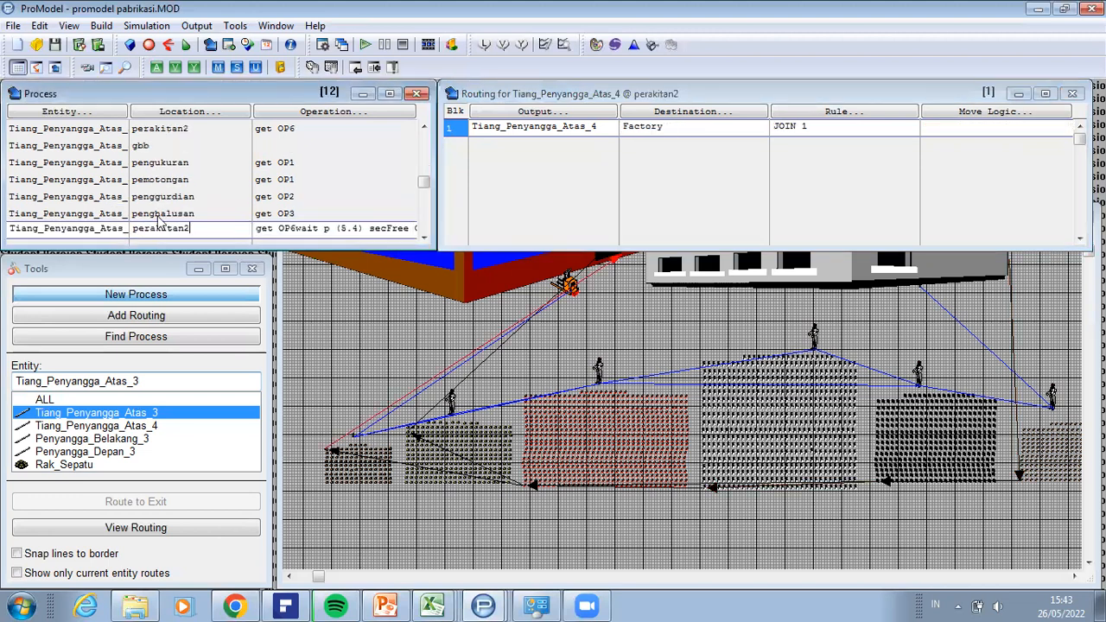
scroll(198, 219, "down", 1)
scroll(197, 216, "down", 1)
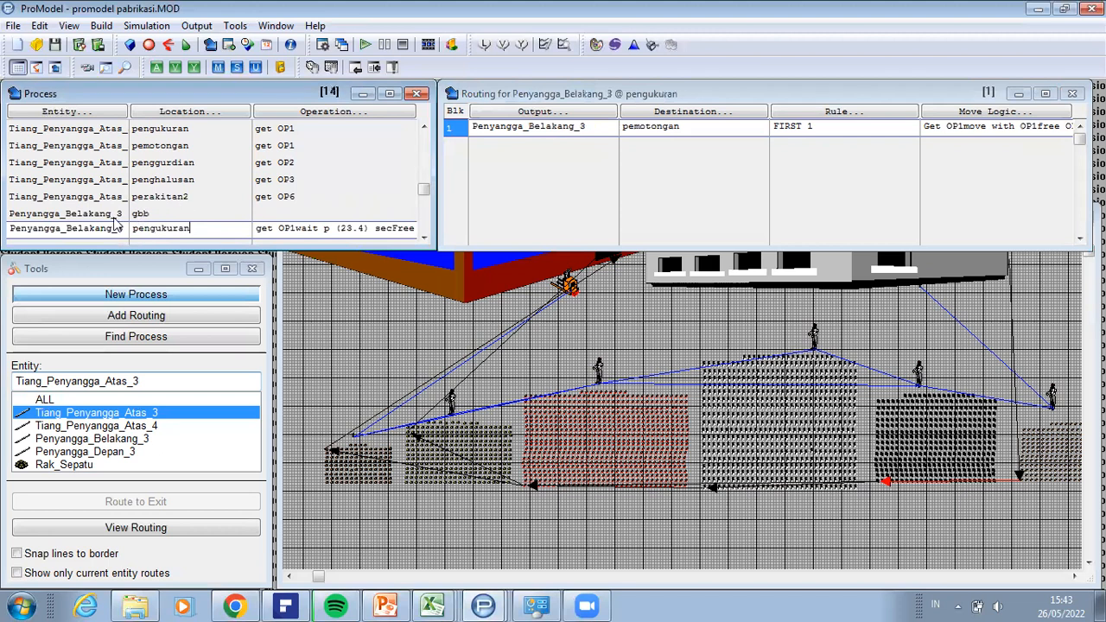
scroll(117, 222, "down", 2)
scroll(117, 222, "down", 2)
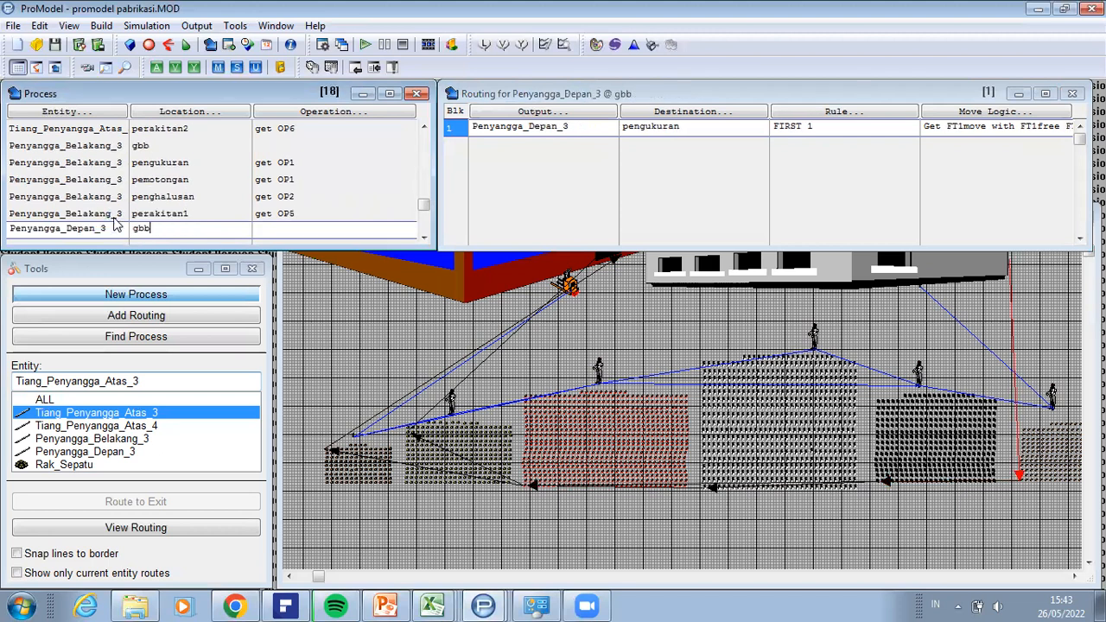
scroll(116, 222, "down", 1)
scroll(116, 222, "down", 4)
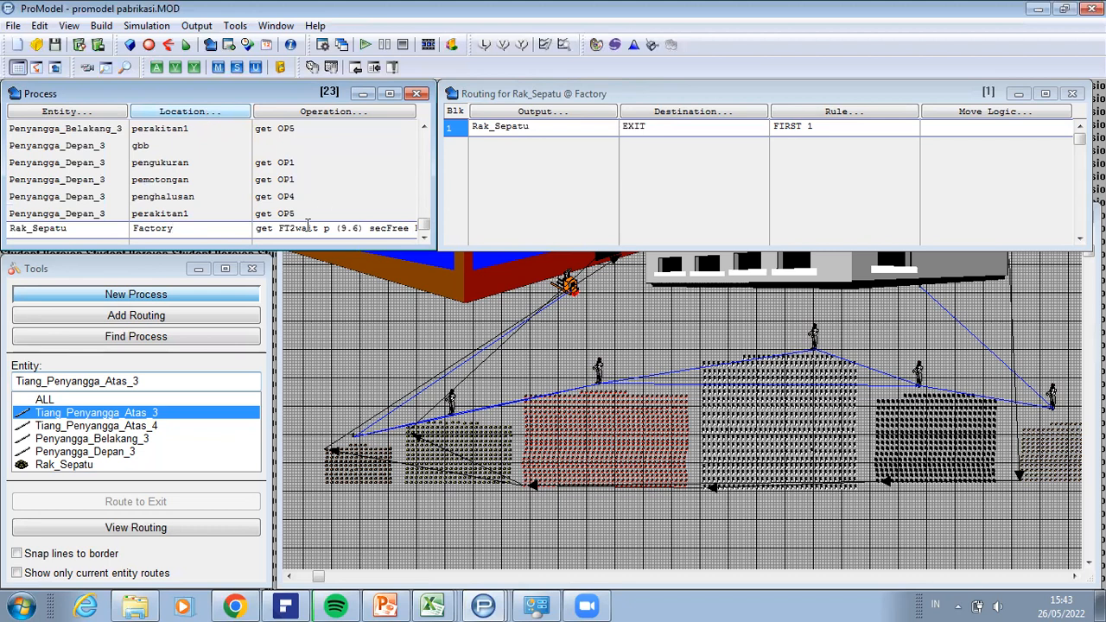
Step: Review the operation logic of Rak_Sepatu at Factory and keep EXIT as its routing destination
left_click(346, 111)
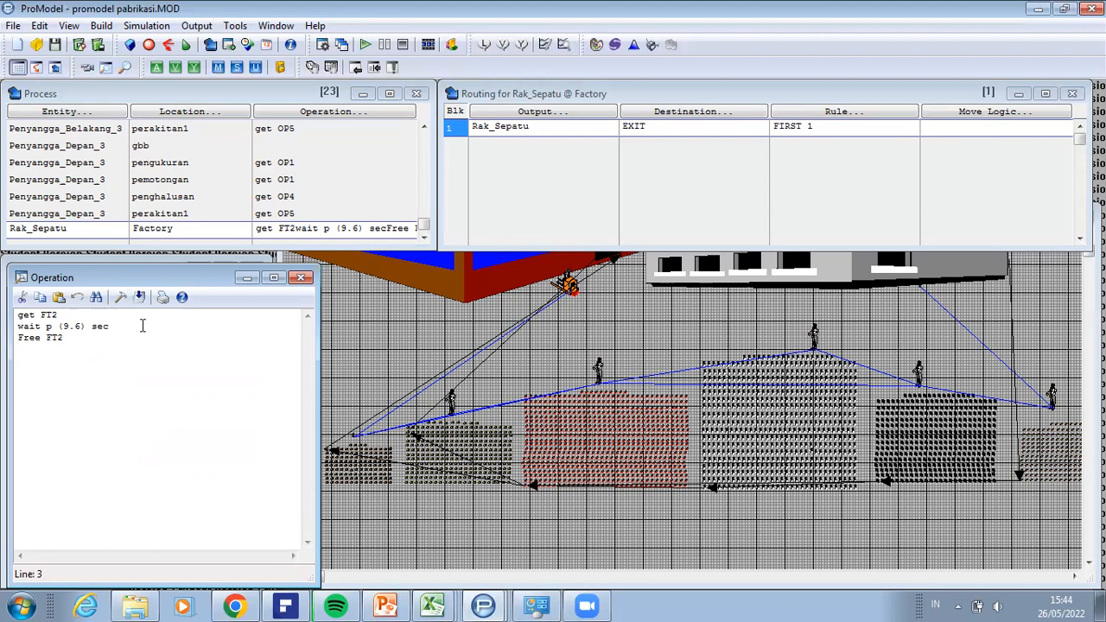
left_click(248, 278)
left_click(723, 113)
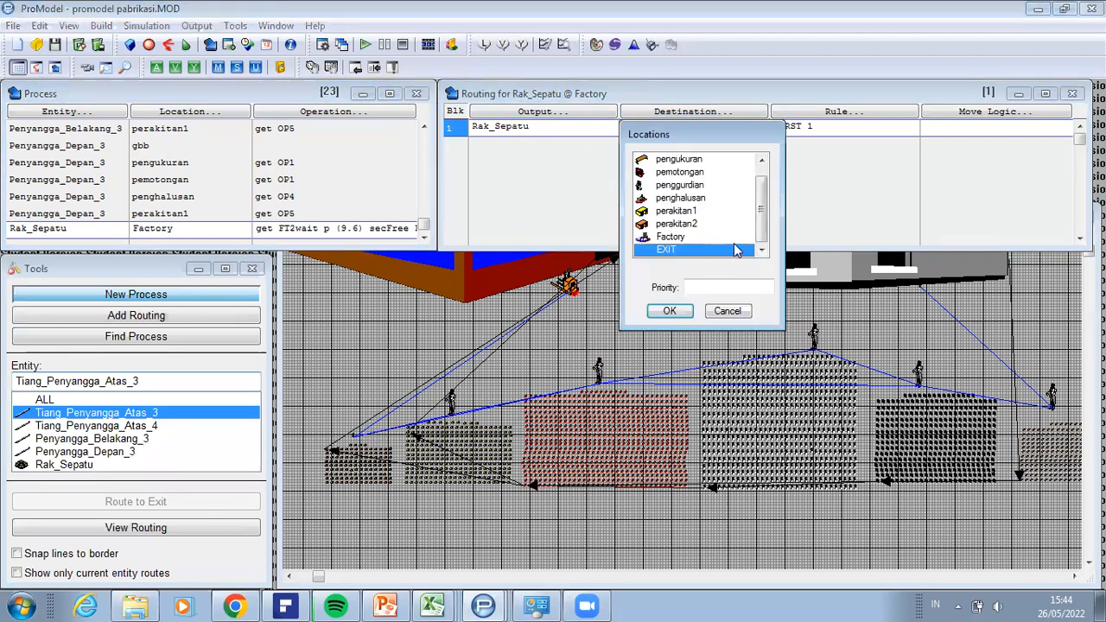
left_click(687, 311)
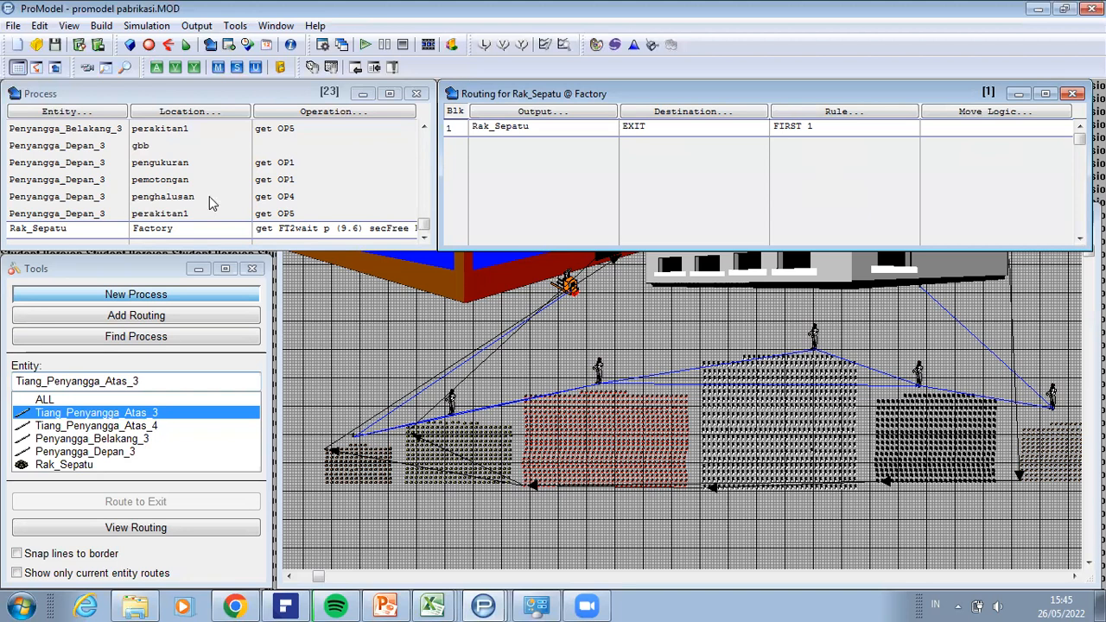
Step: Open the arrivals table and review the Rak_Sepatu and Tiang_Penyangga_Atas_3 arrival records
left_click(102, 26)
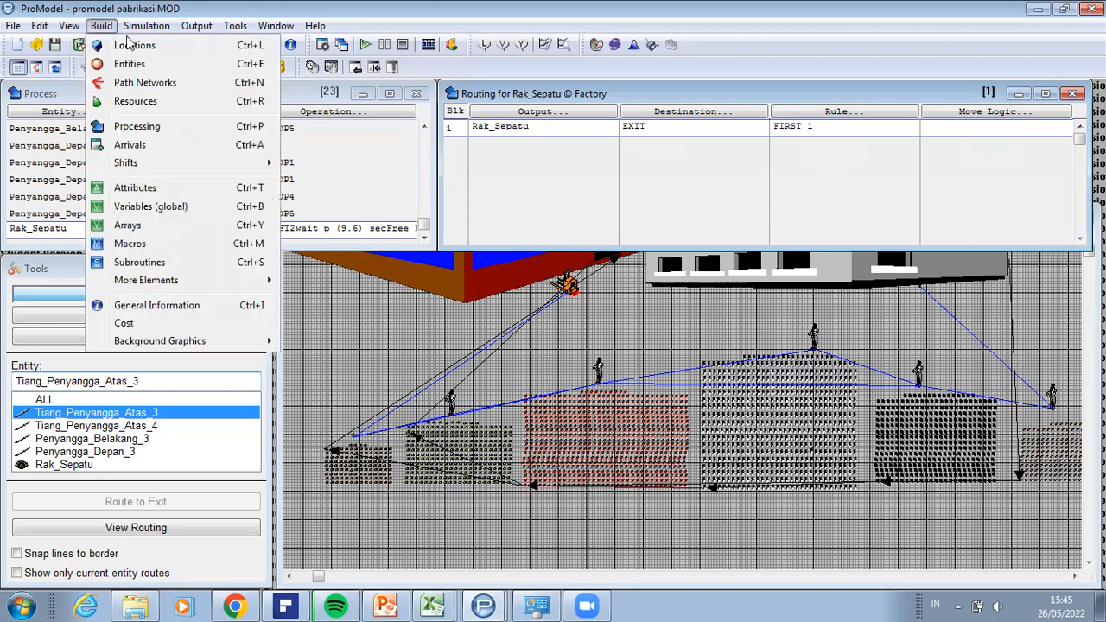
left_click(161, 146)
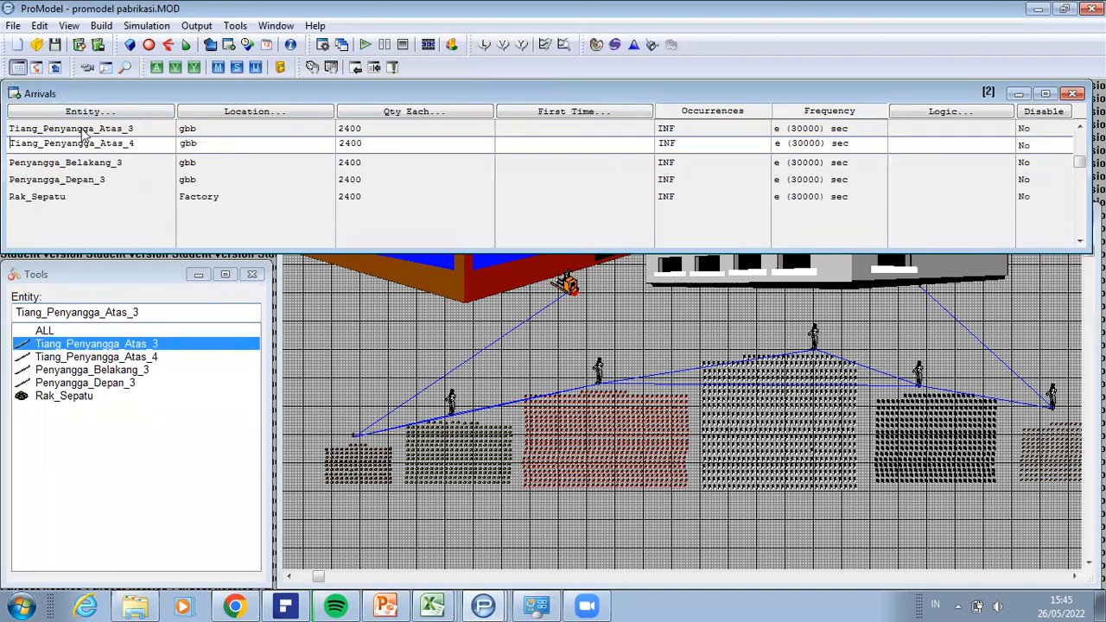
left_click(49, 201)
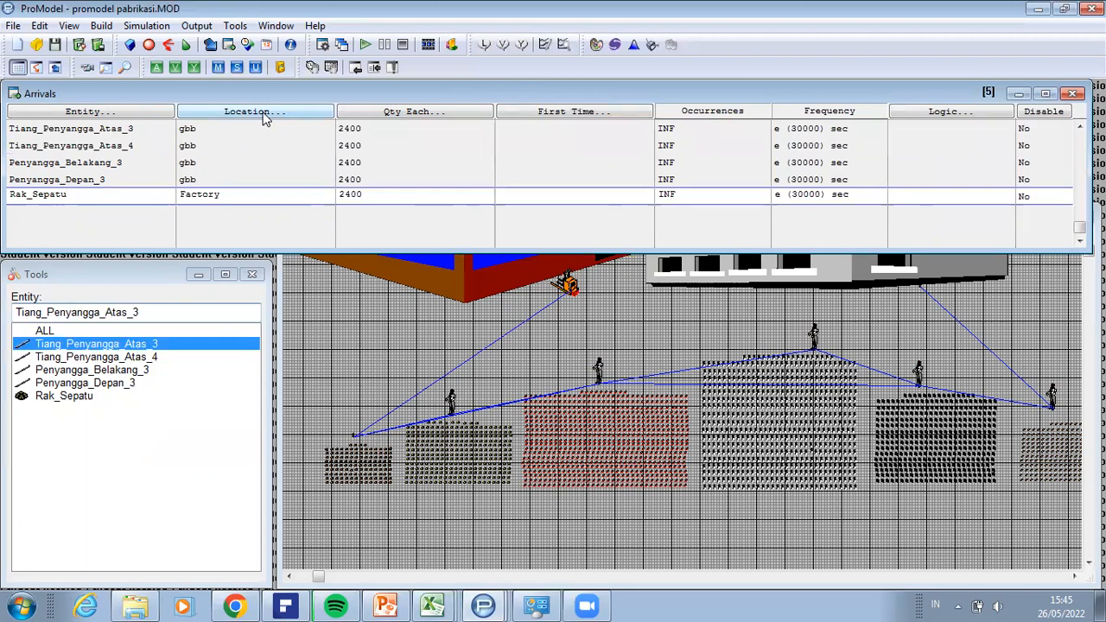
left_click(241, 138)
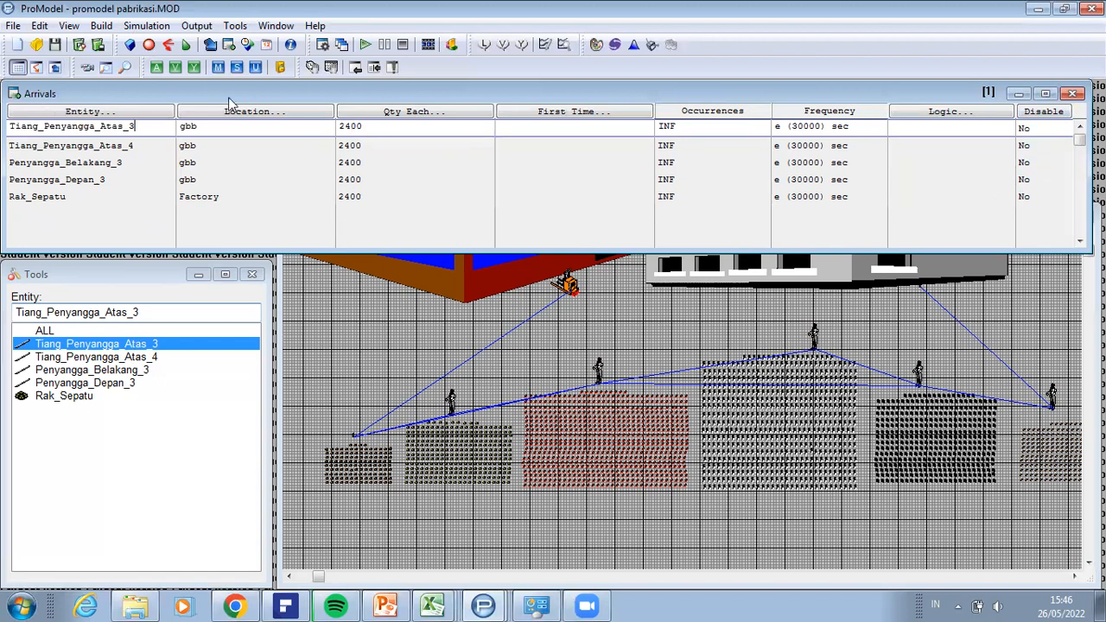
Step: Review the simulation options, including the run length, clock precision and replications, and accept them
left_click(102, 26)
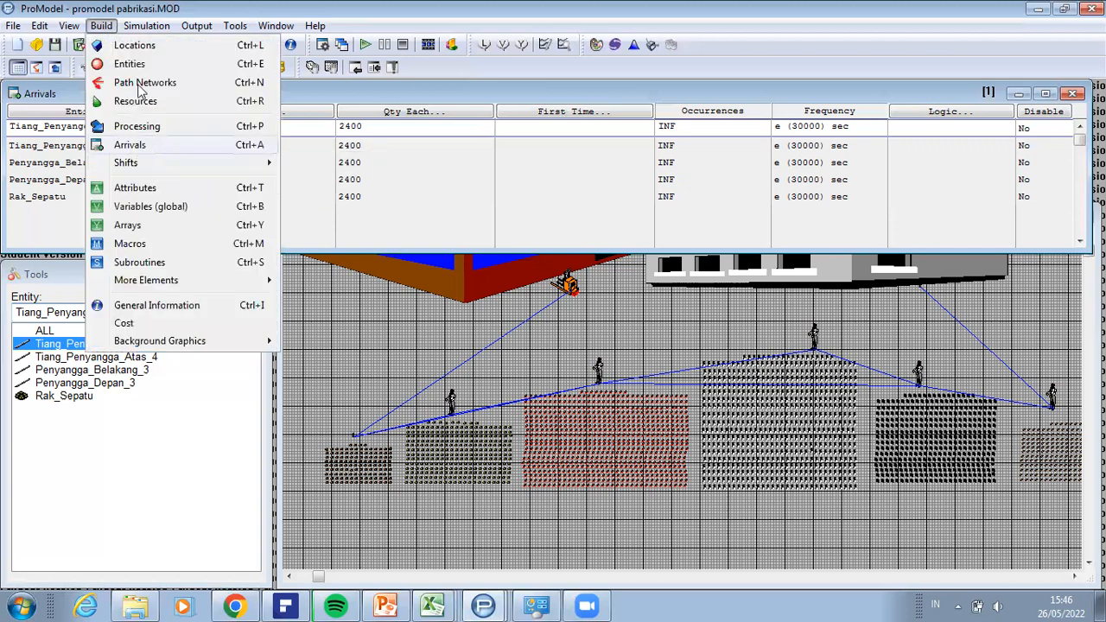
mouse_move(141, 31)
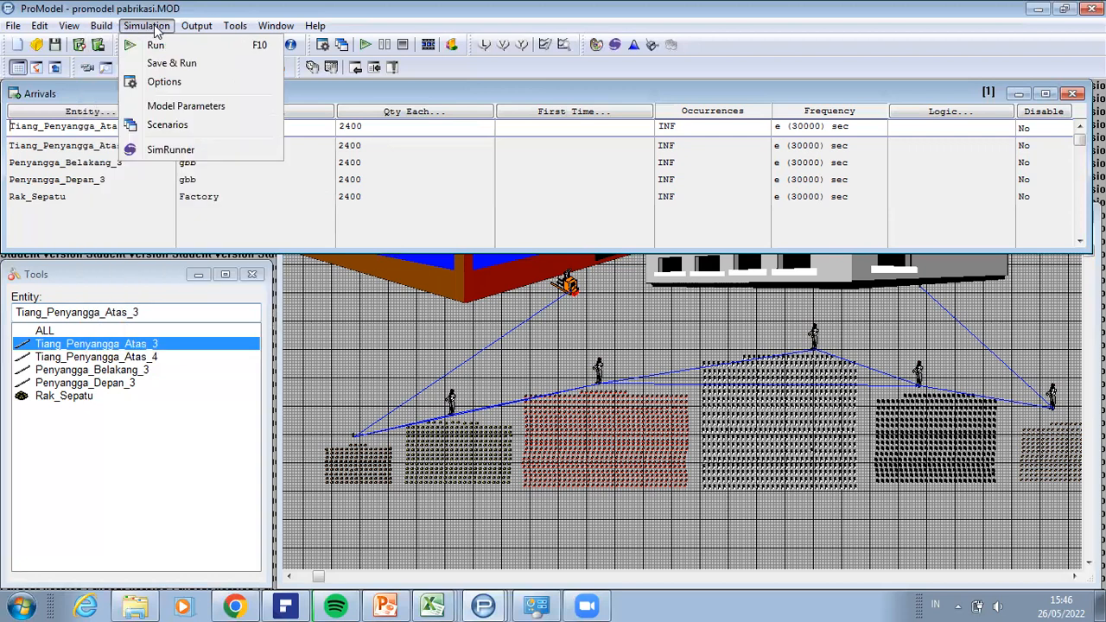
left_click(182, 85)
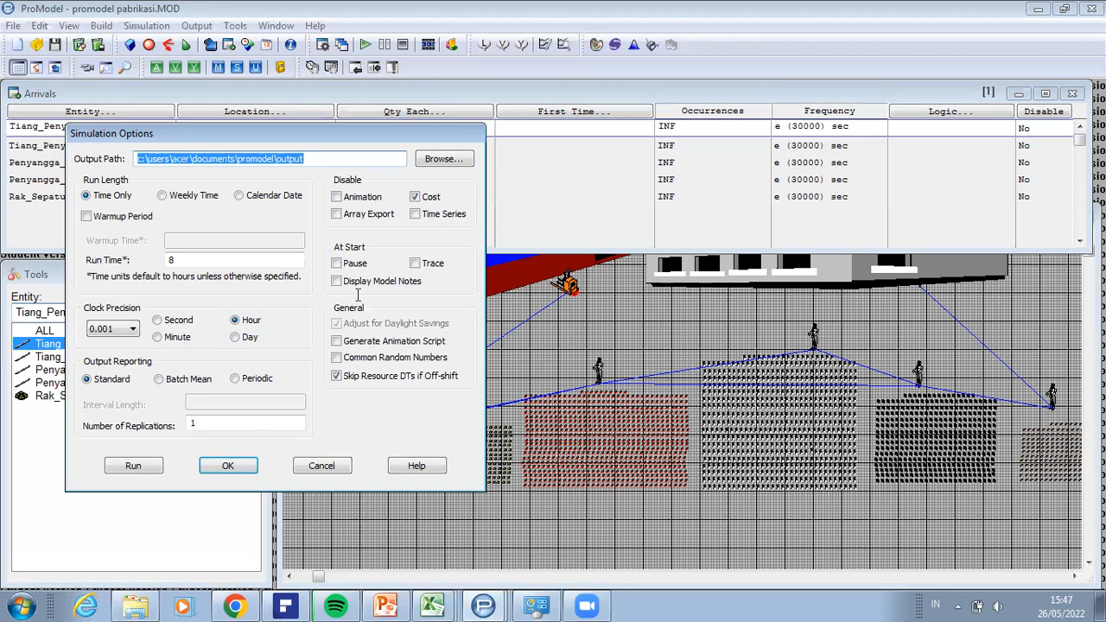
left_click(222, 467)
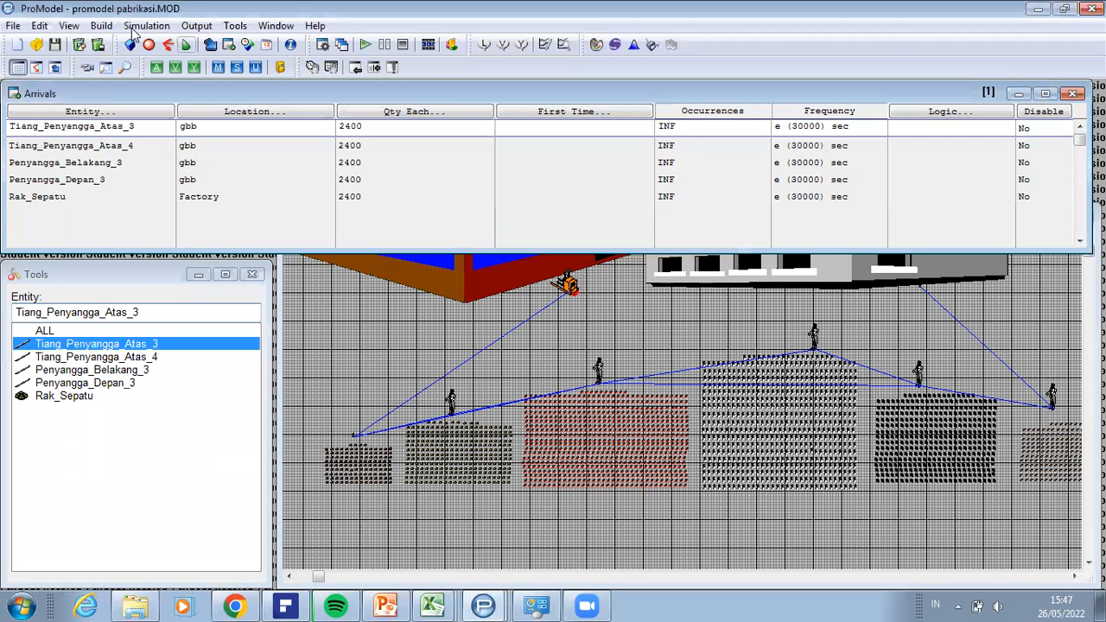
Step: Save the model and run the simulation to completion, declining to view the results
left_click(139, 26)
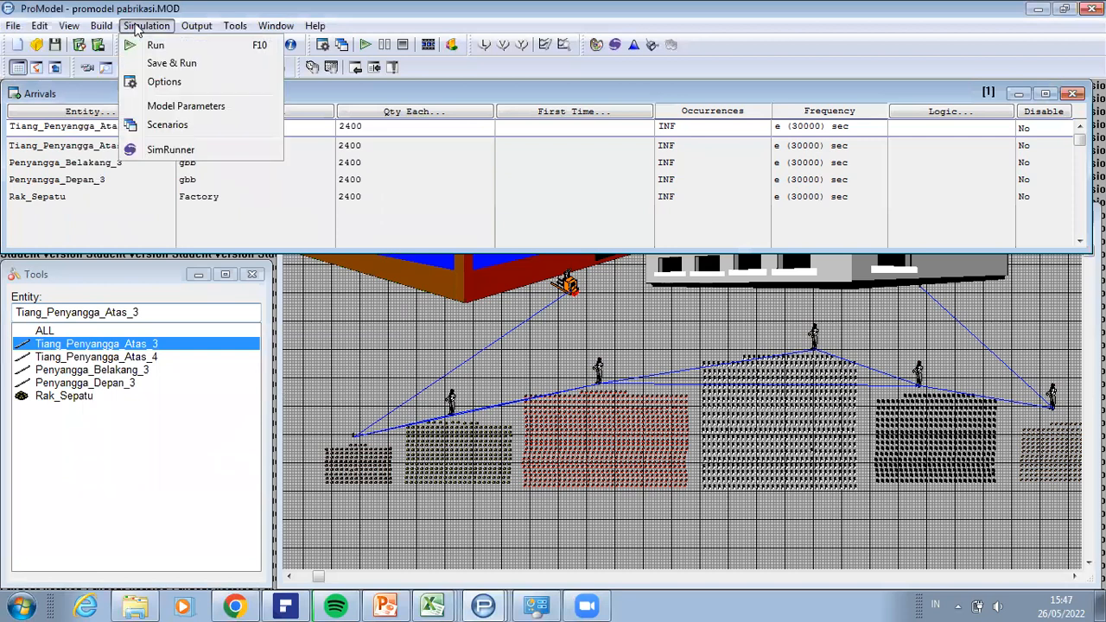
left_click(177, 64)
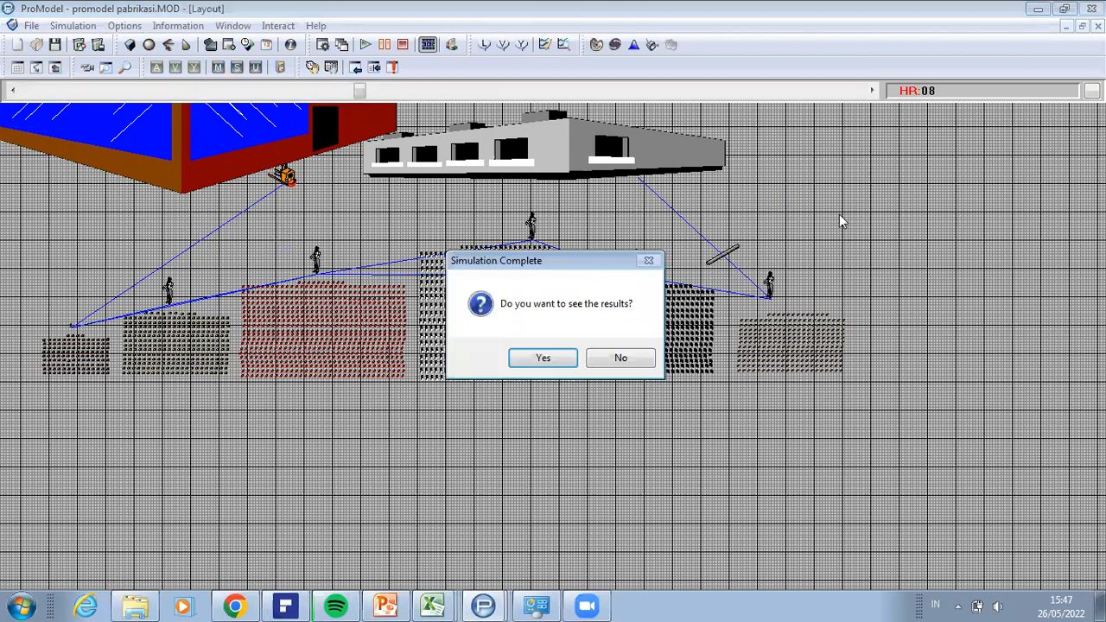
left_click(619, 359)
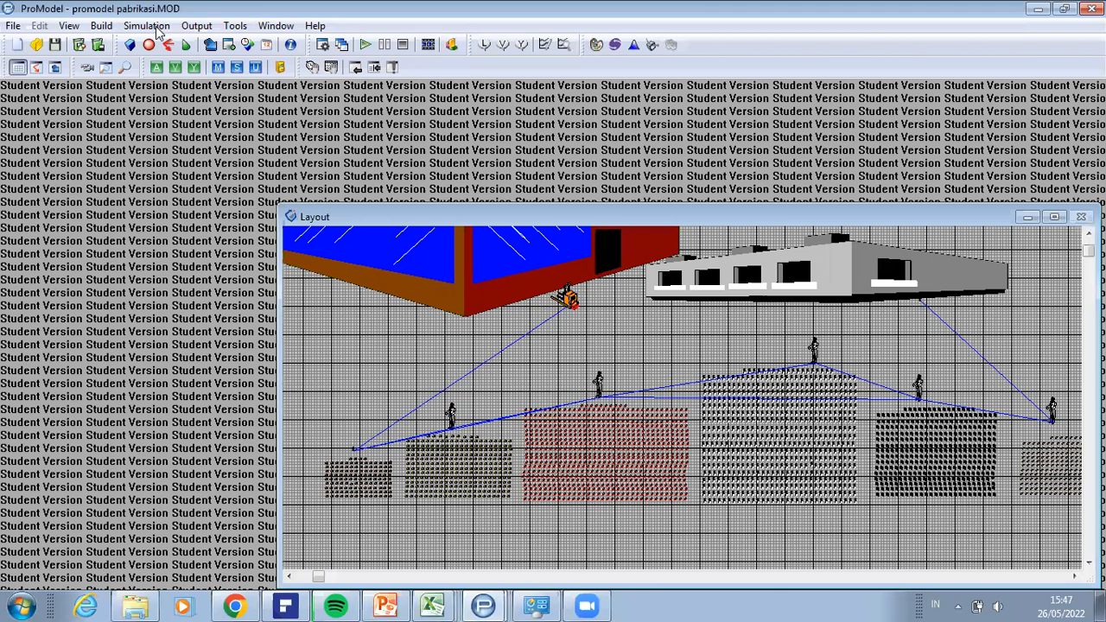
Step: Run the simulation again without saving and open its results in Output Viewer 3DR
left_click(158, 27)
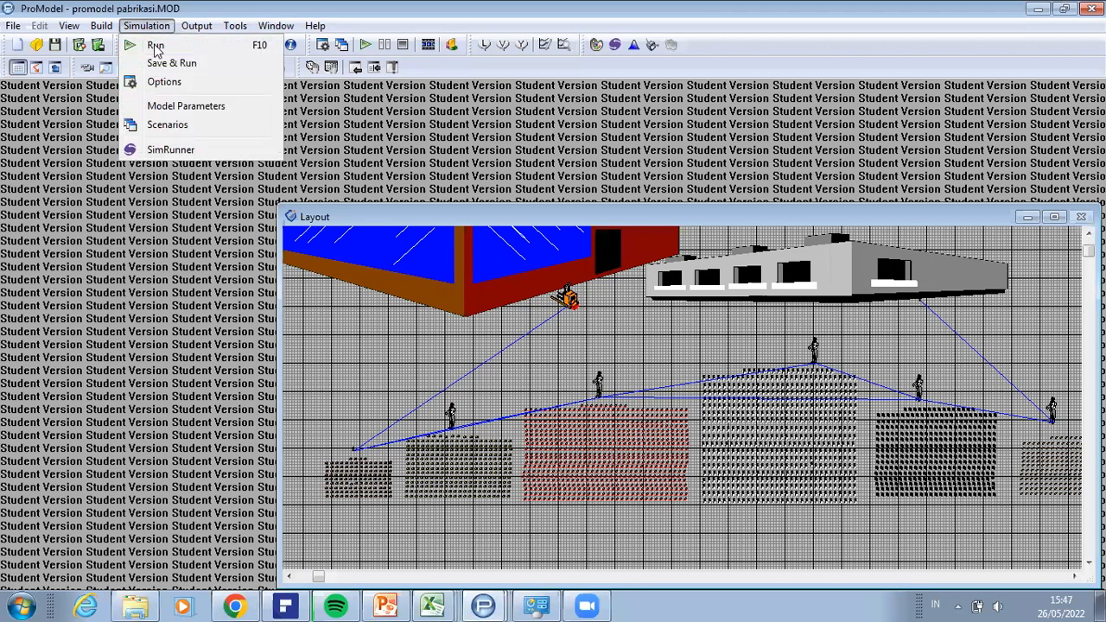
left_click(156, 48)
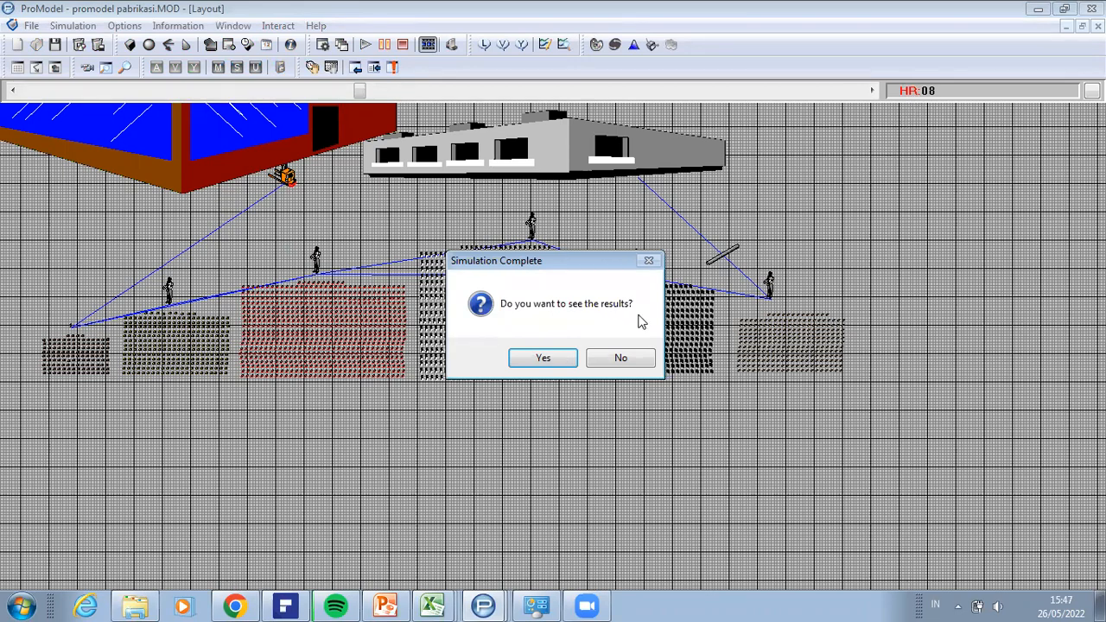
left_click(542, 358)
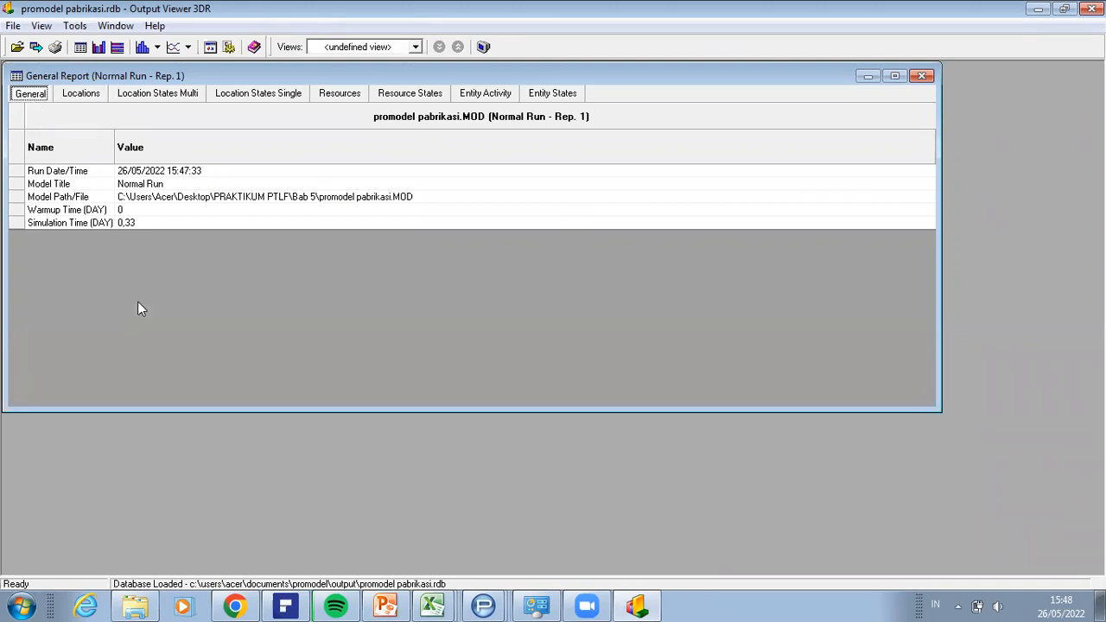
Step: Examine the location statistics in the general report from gbb through Factory
left_click(85, 95)
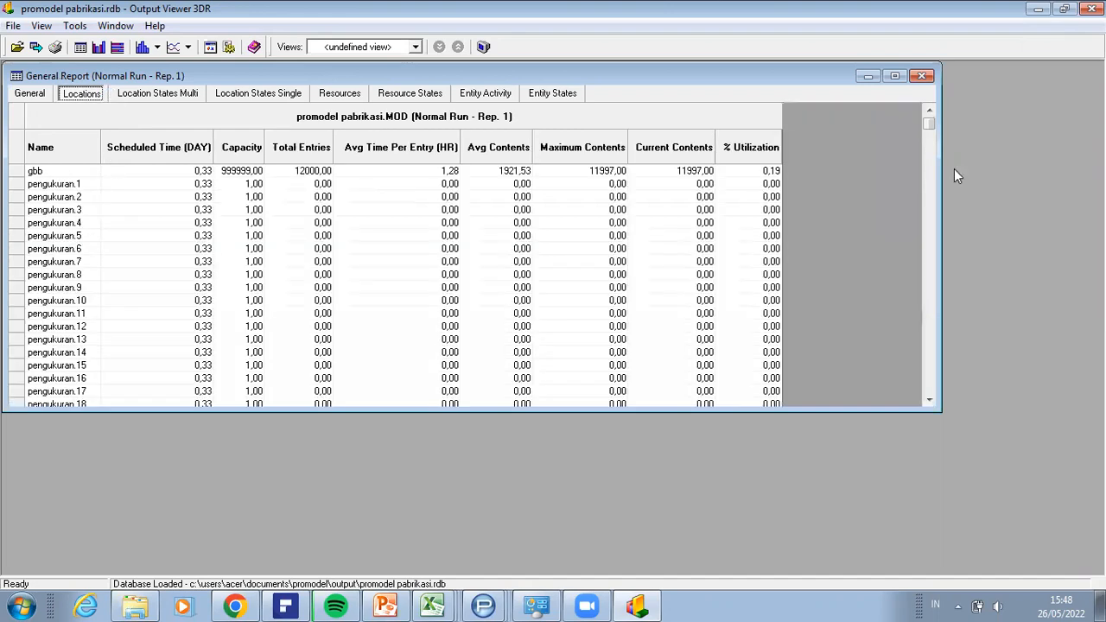
left_click(932, 159)
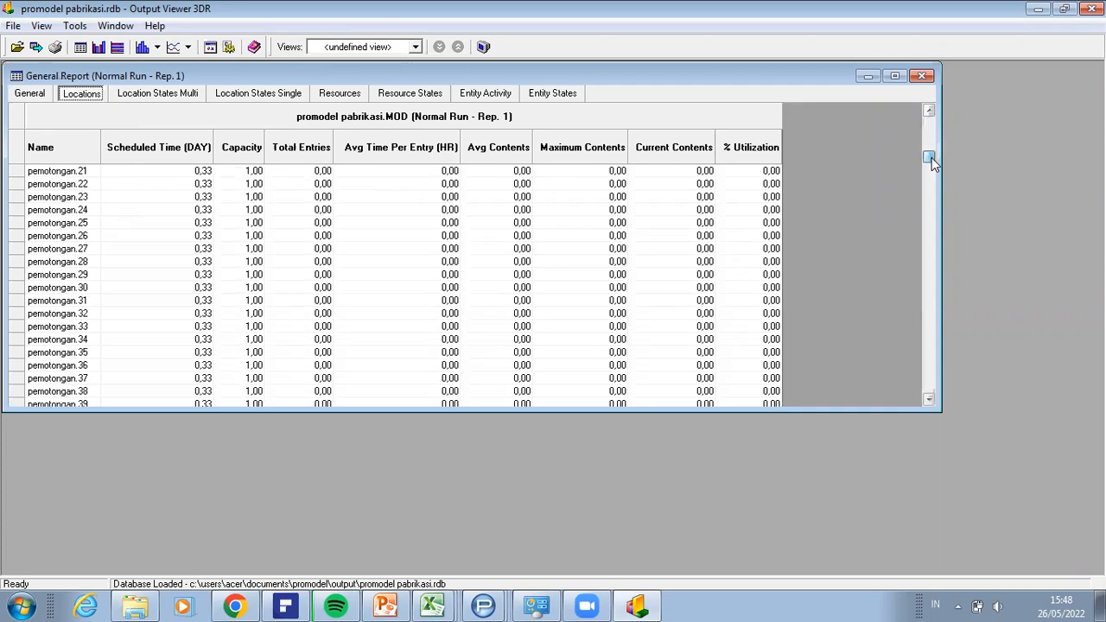
left_click_drag(928, 159, 939, 418)
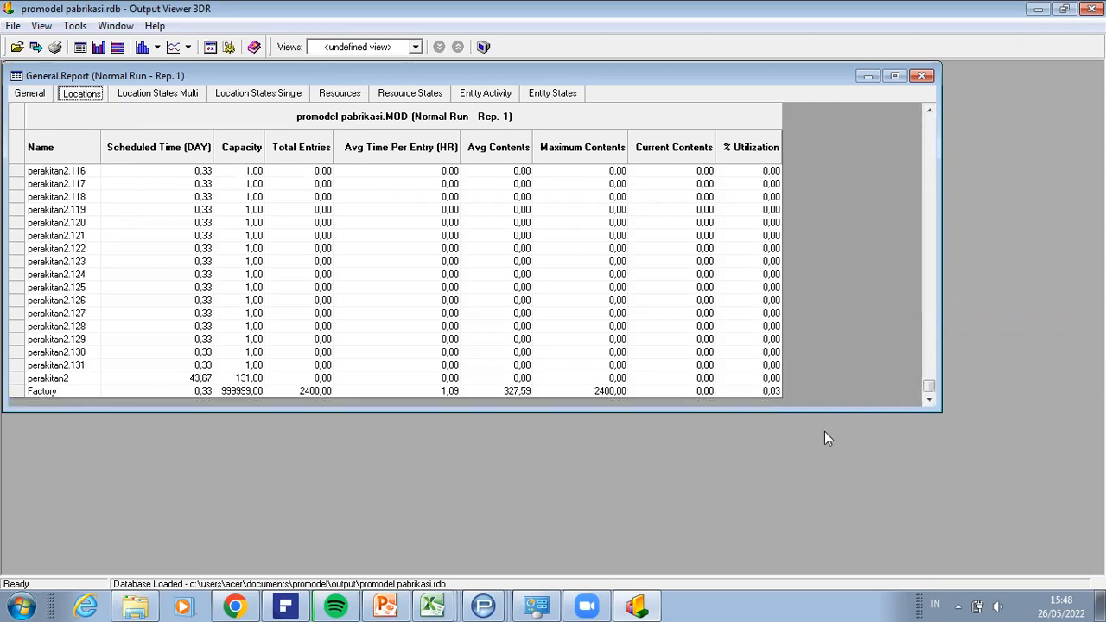
left_click_drag(931, 391, 935, 117)
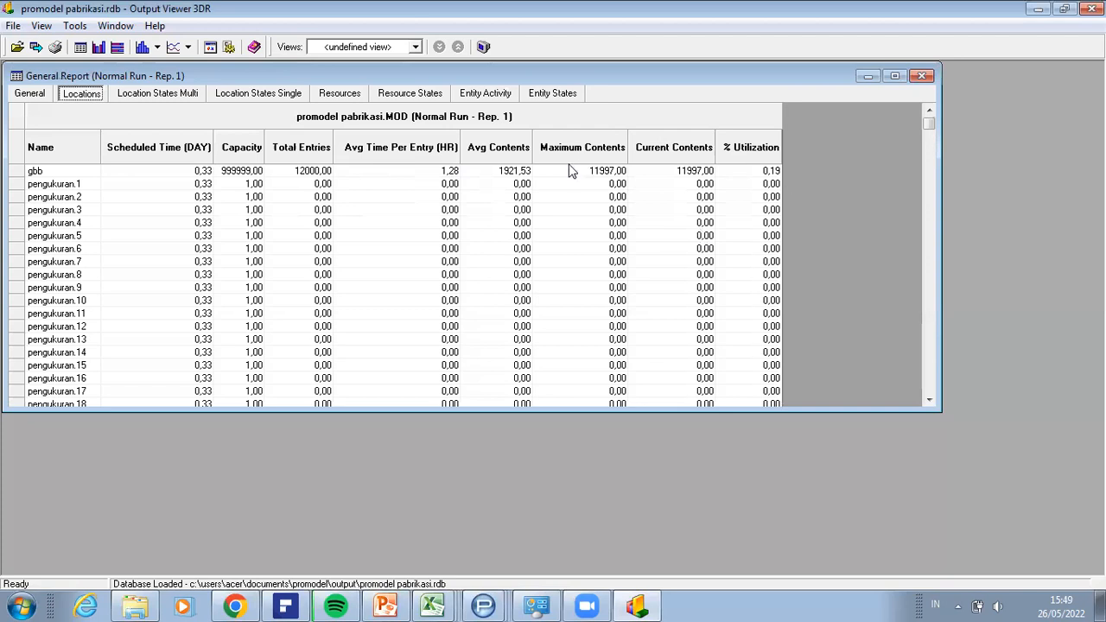
Step: Examine the multi- and single-capacity location states and the resource usage and resource states in the general report
left_click(177, 96)
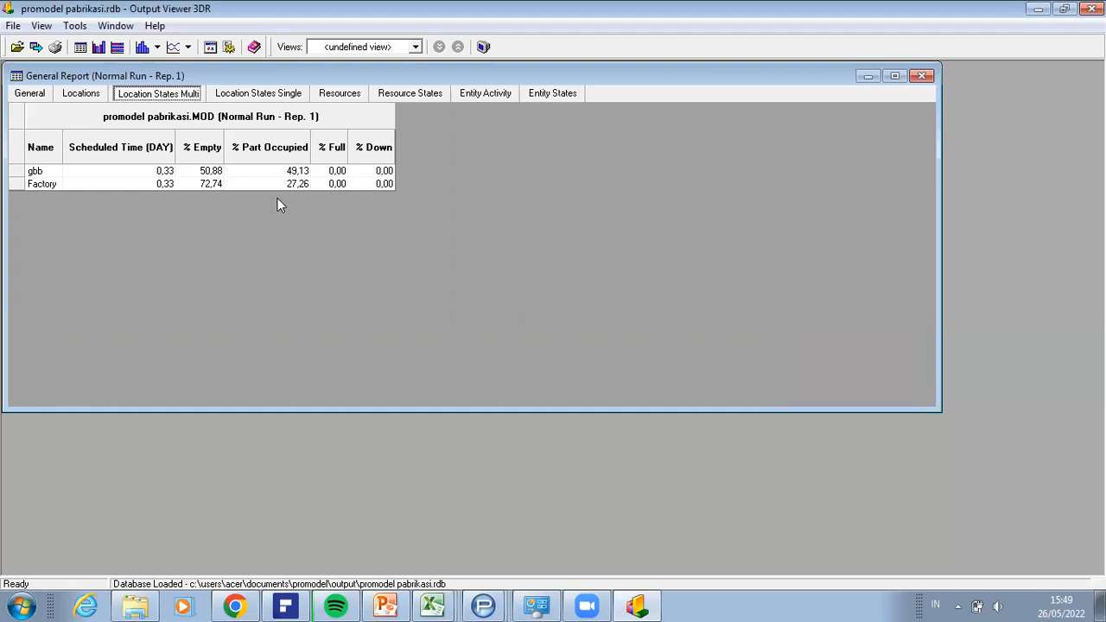
left_click(265, 97)
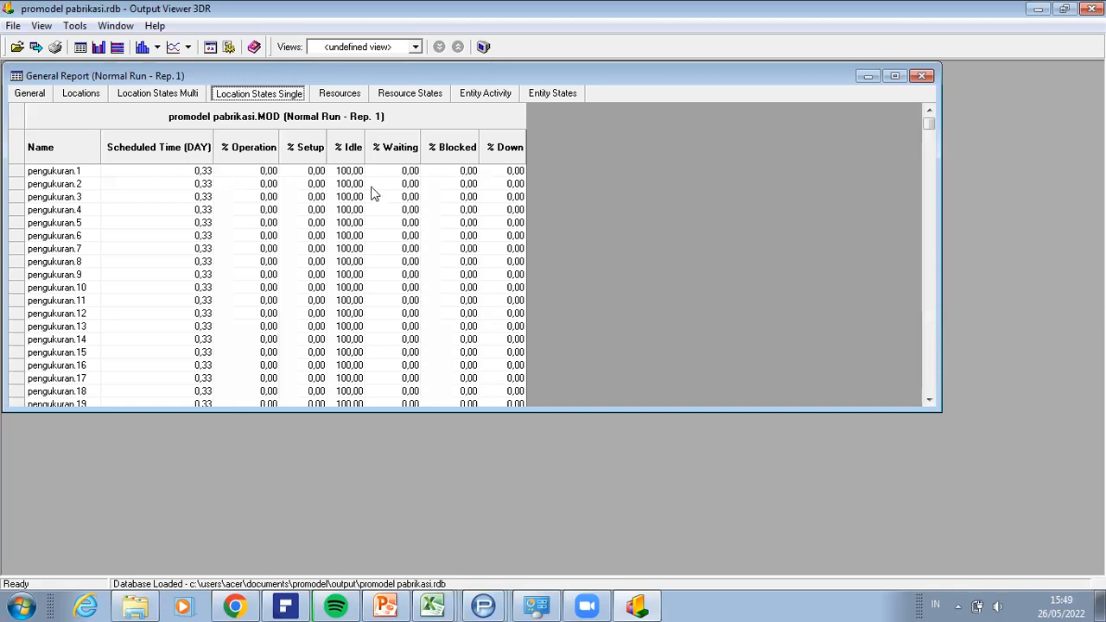
left_click(355, 94)
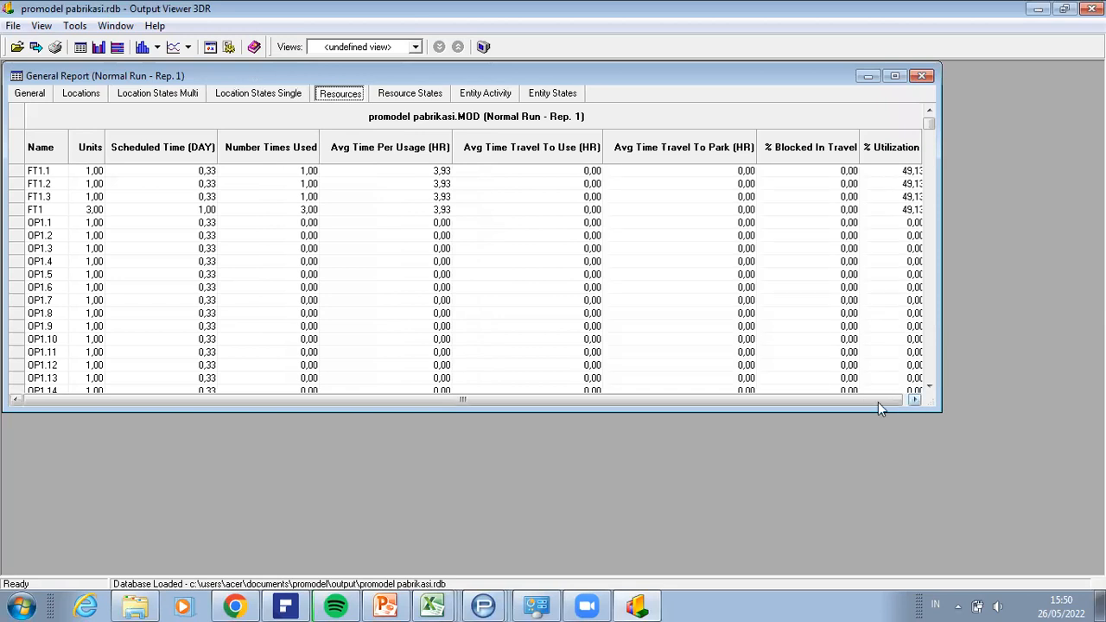
left_click(900, 402)
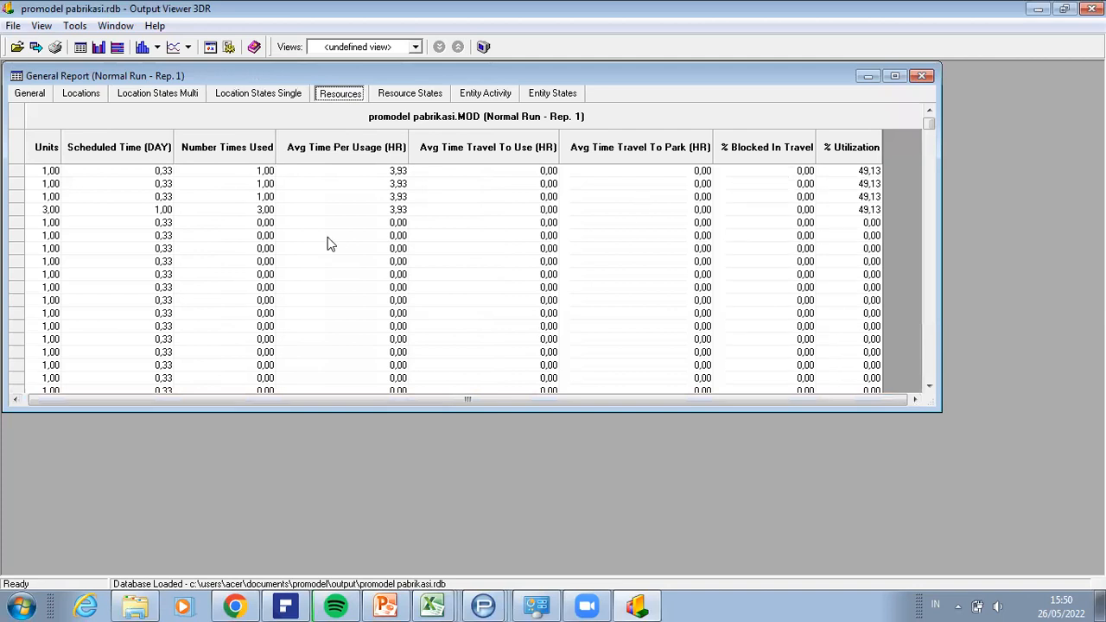
left_click(389, 93)
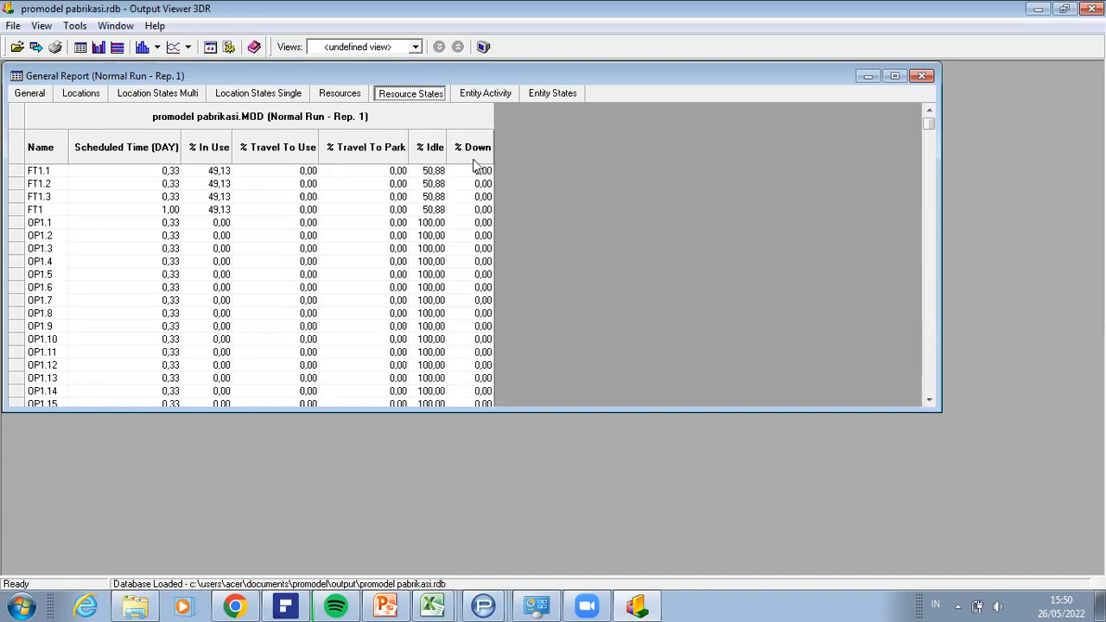
Step: Examine the entity activity and entity states statistics for Rak Sepatu and its component parts
left_click(481, 95)
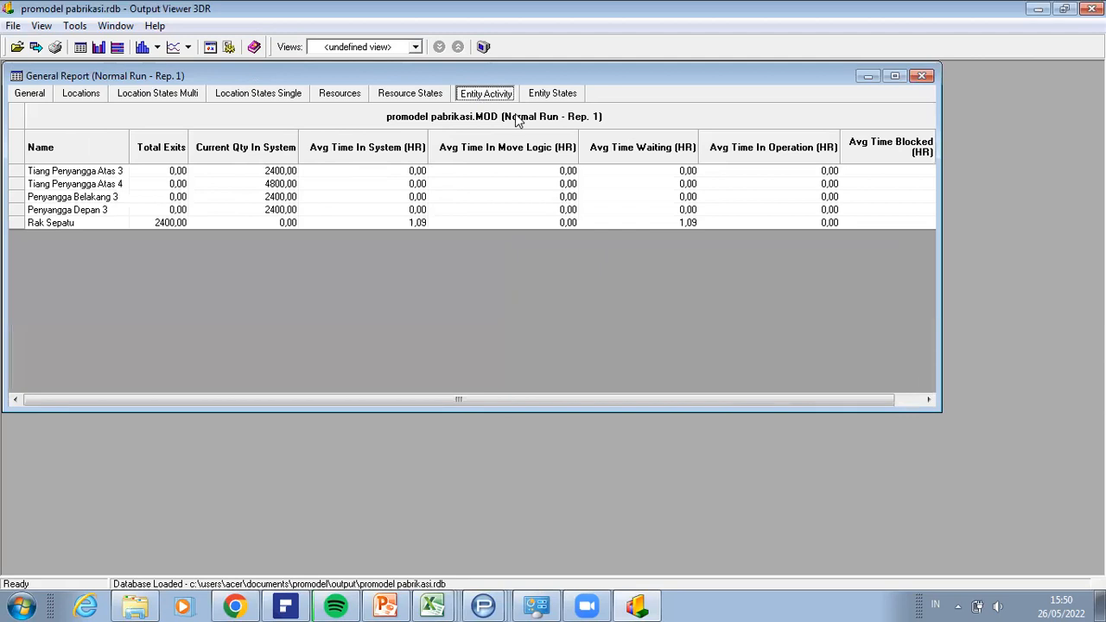
left_click(529, 97)
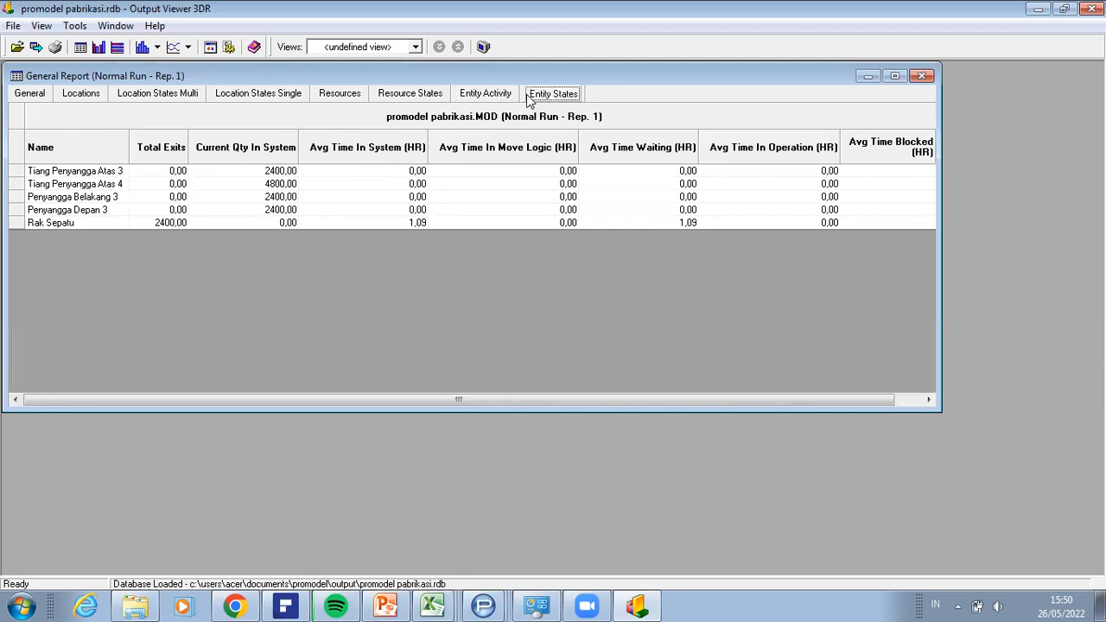
left_click(494, 95)
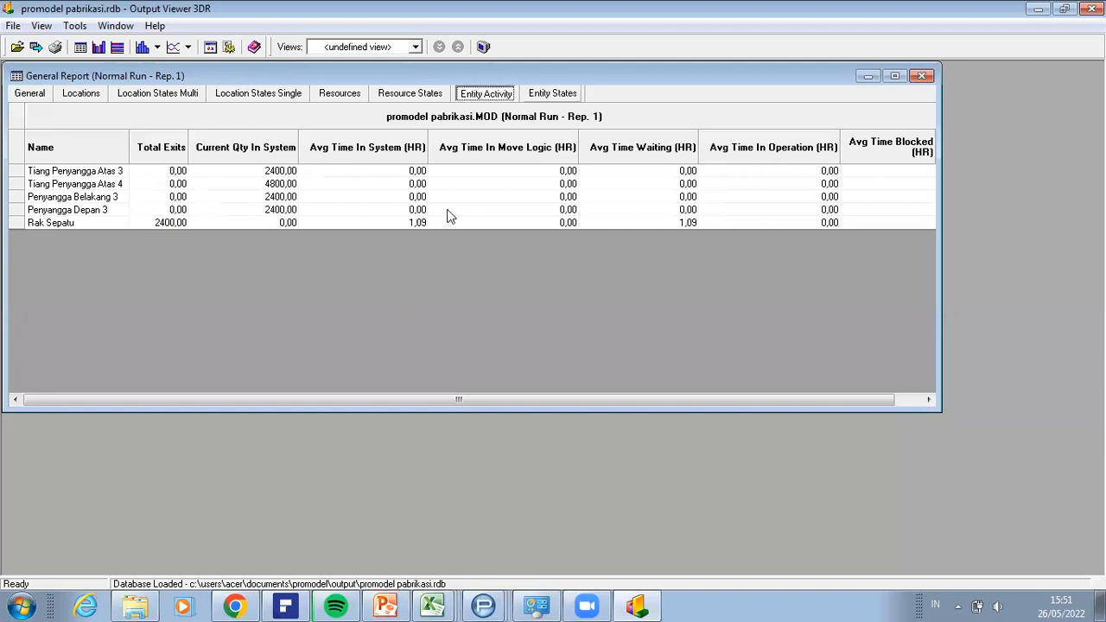
left_click(552, 93)
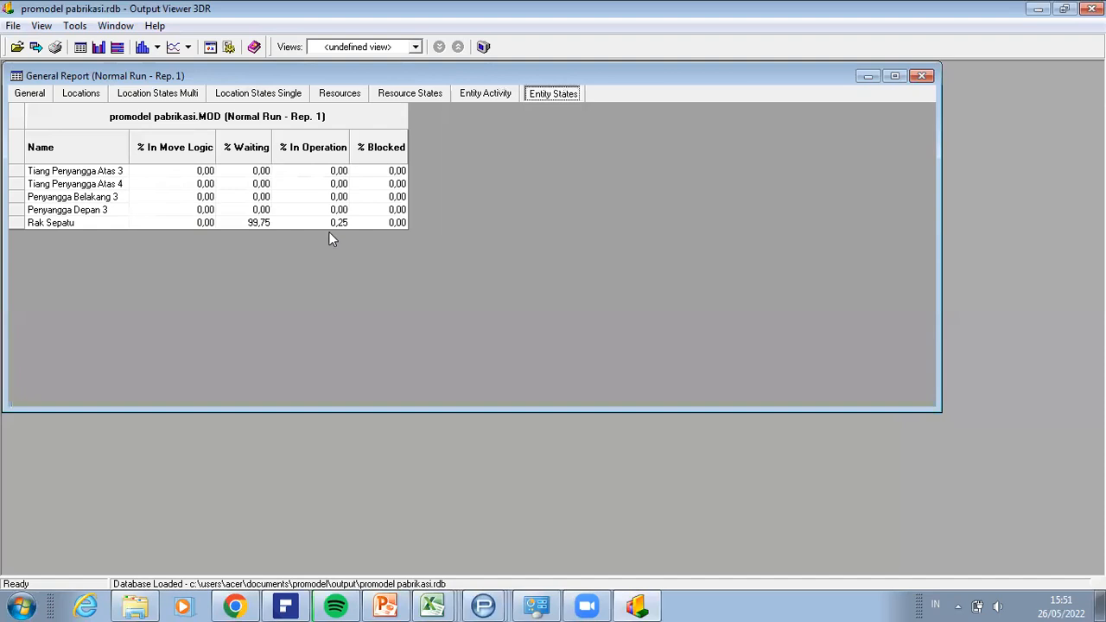